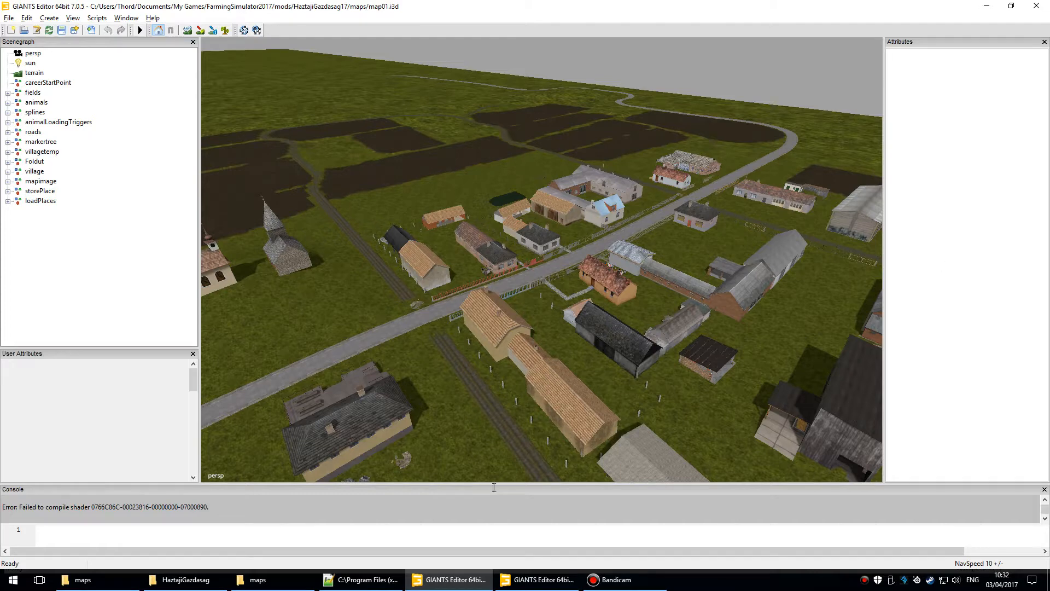
# - Browse to the maps folder of the HaztajiGazdasag17 mod in FarmingSimulator2017 and select map01.xml
pyautogui.click(205, 587)
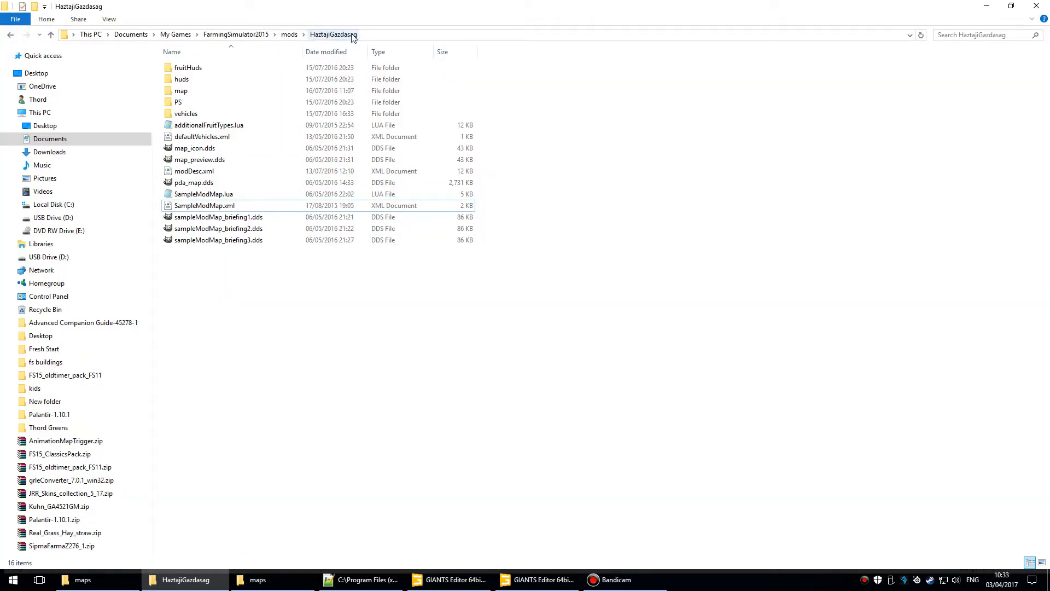
pyautogui.click(272, 585)
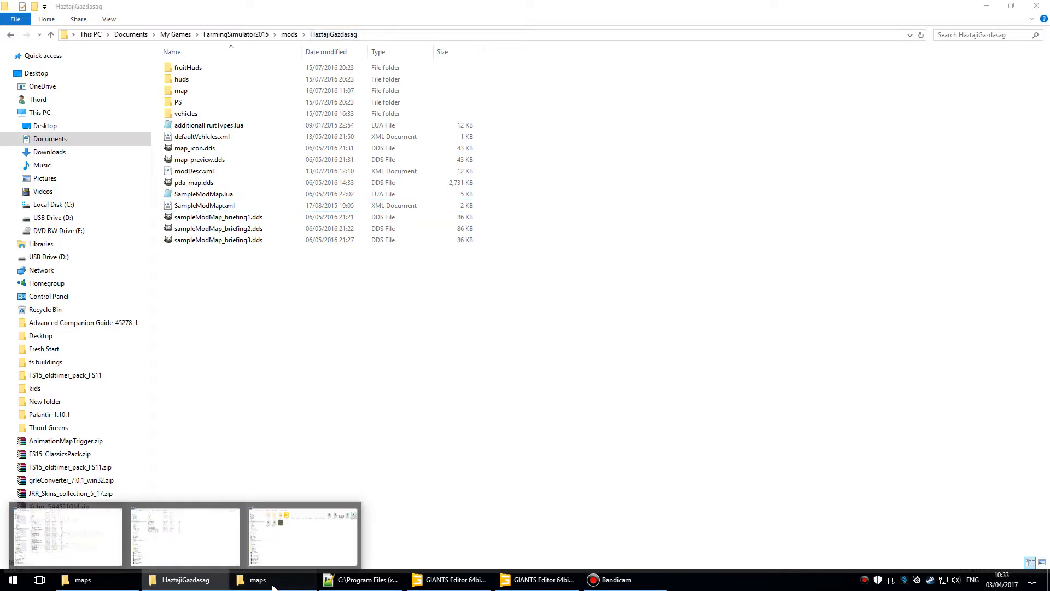
pyautogui.click(302, 536)
pyautogui.click(337, 35)
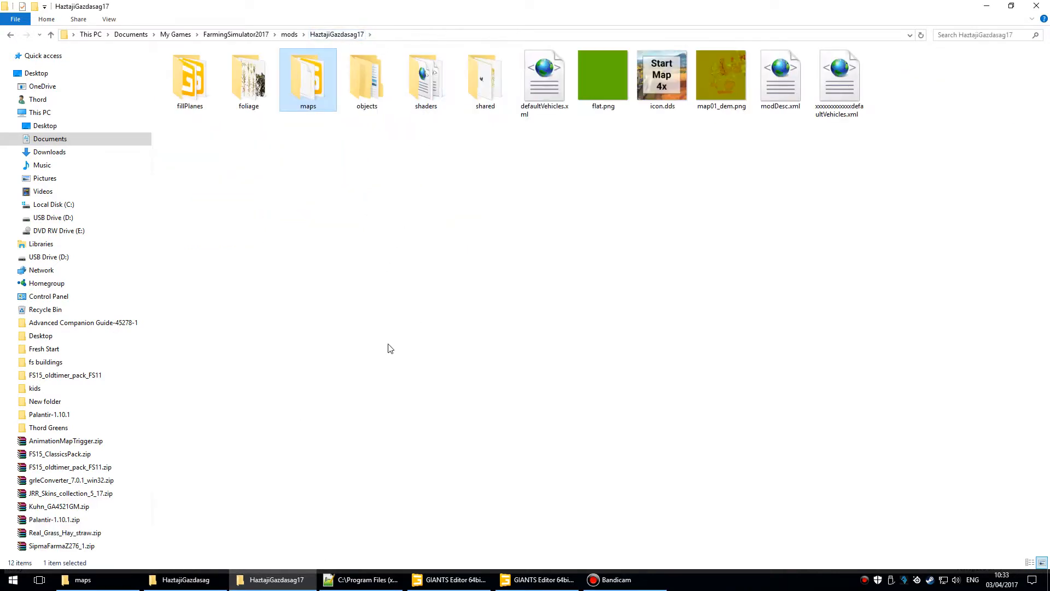
pyautogui.click(338, 53)
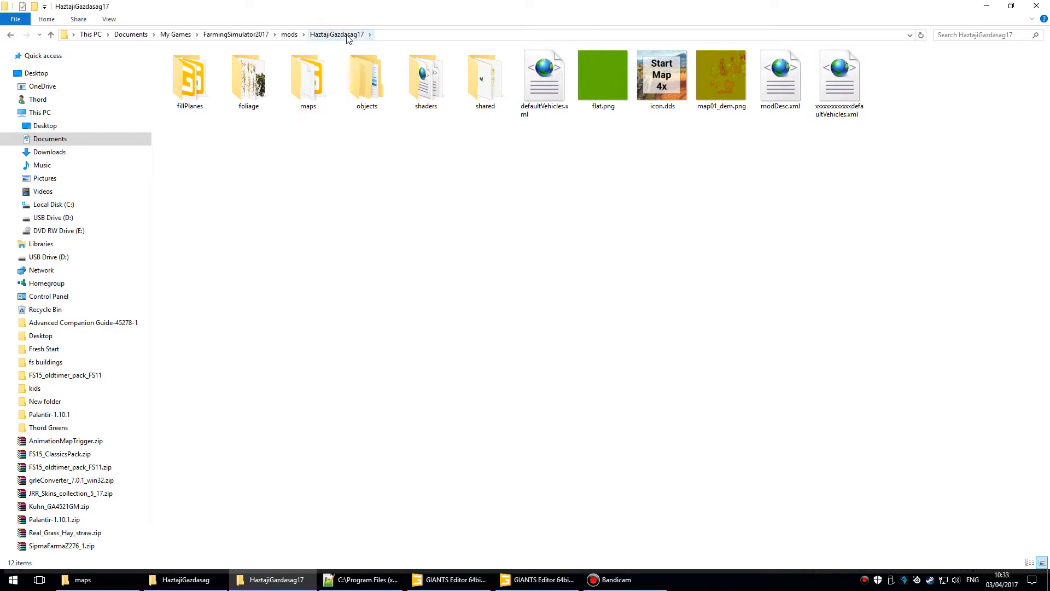
pyautogui.click(294, 36)
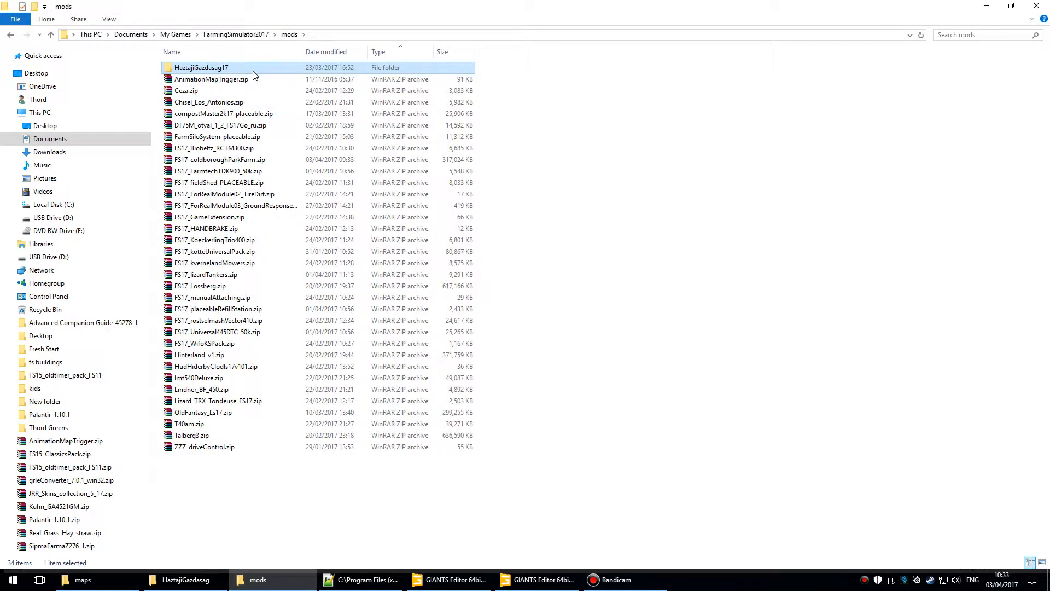
pyautogui.doubleClick(253, 70)
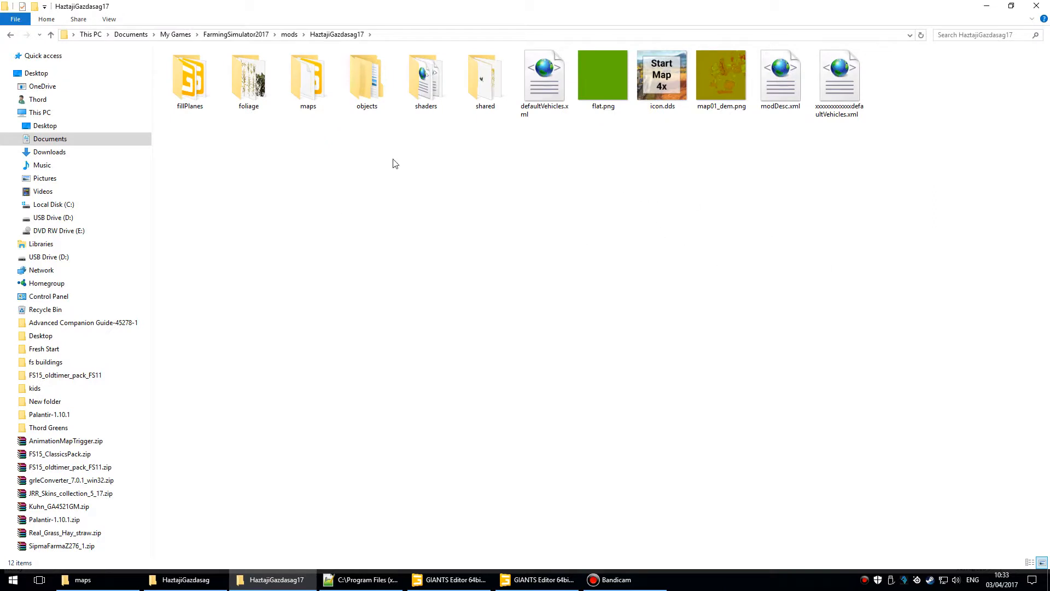
pyautogui.doubleClick(303, 101)
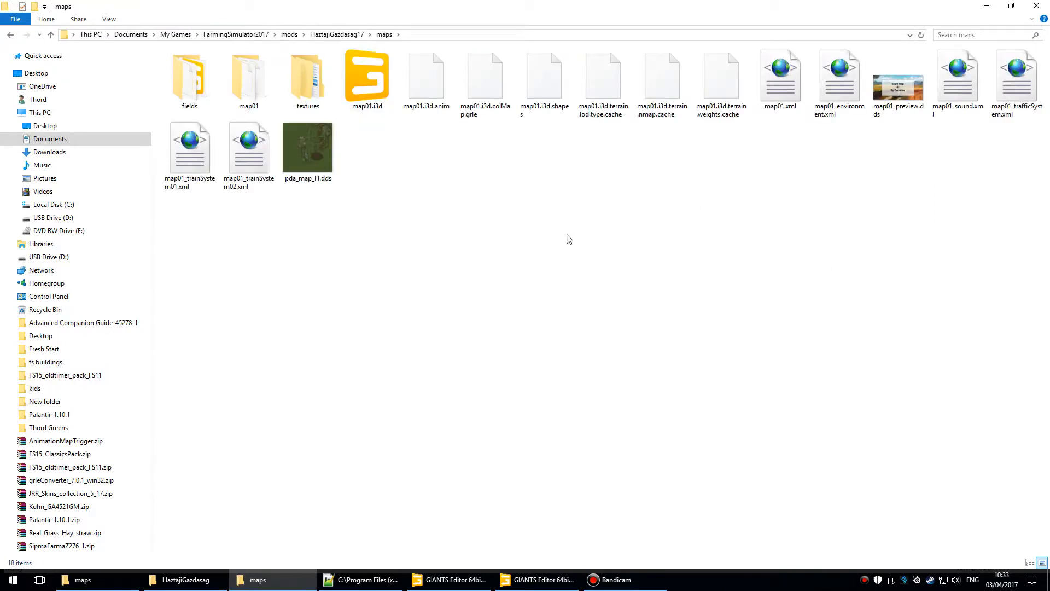
pyautogui.click(796, 90)
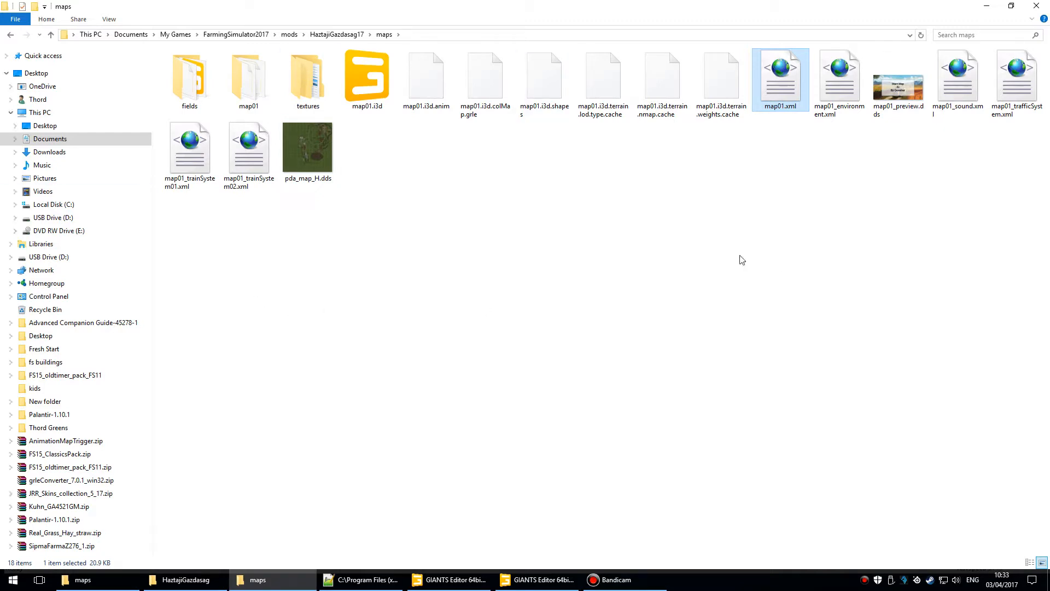
# - Examine the map folder of the FarmingSimulator2015 HaztajiGazdasag mod, including map01.i3d and the contents of the map01 subfolder
pyautogui.click(214, 585)
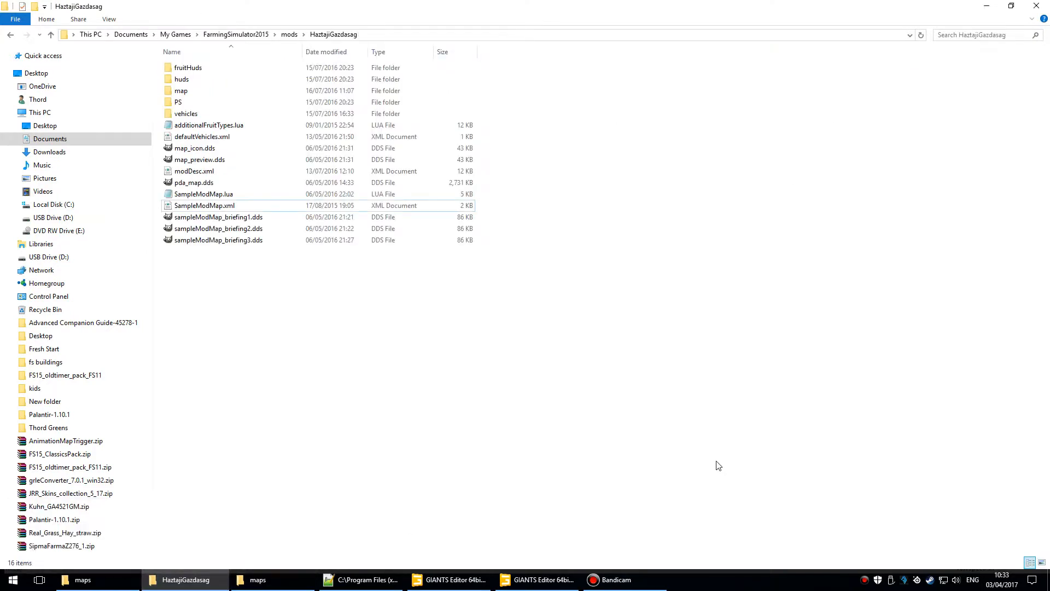
pyautogui.doubleClick(255, 92)
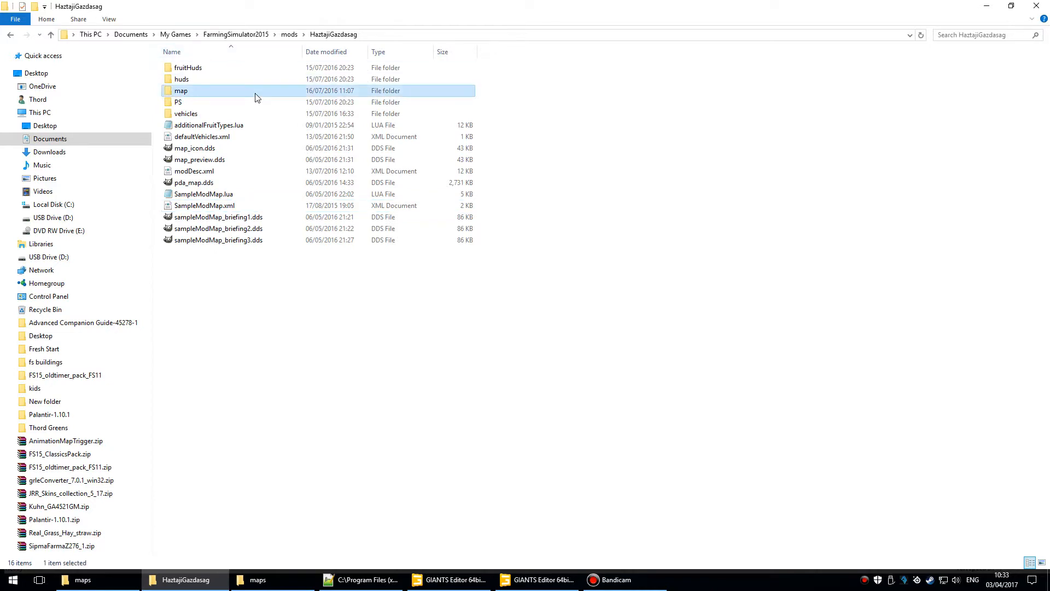
pyautogui.click(1041, 562)
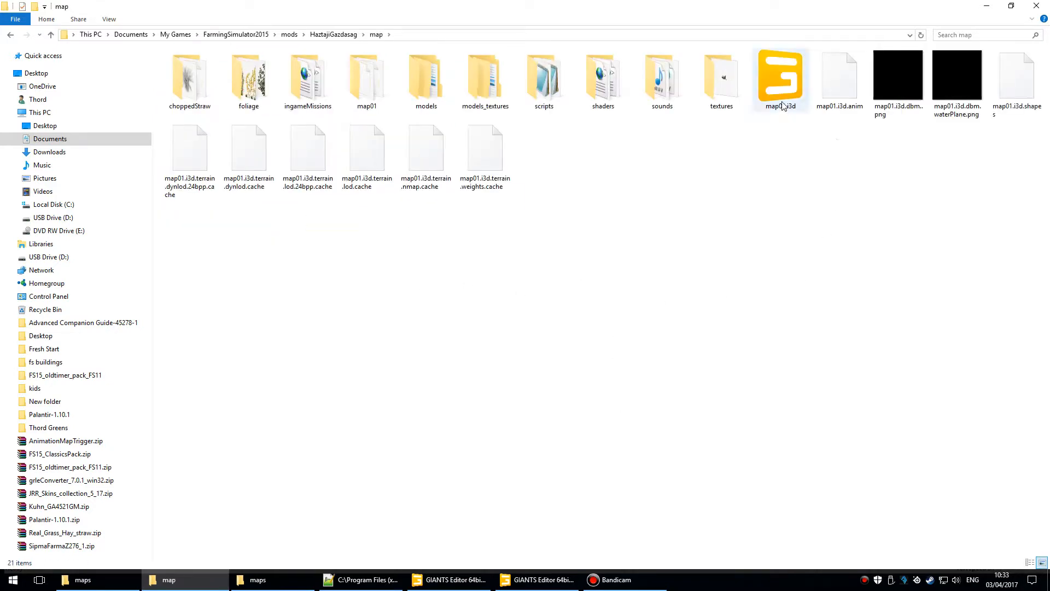
pyautogui.click(781, 79)
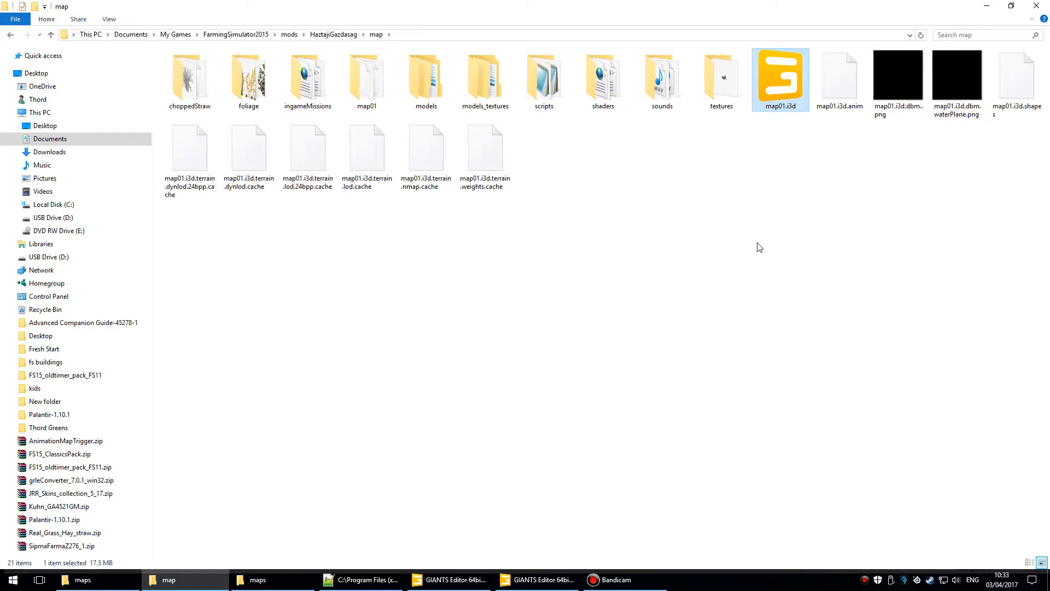
pyautogui.click(705, 349)
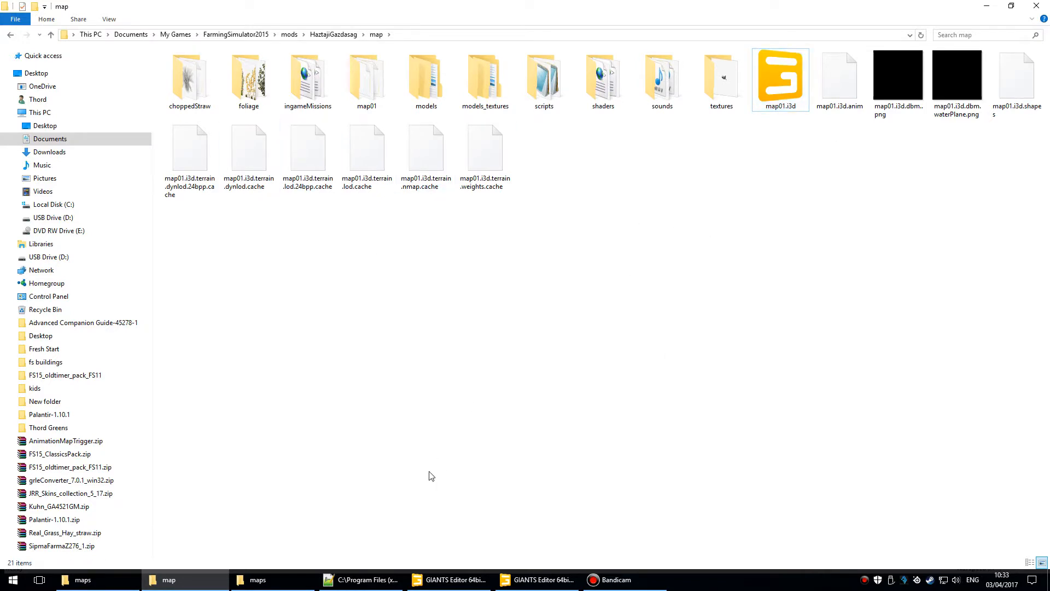
pyautogui.click(376, 89)
pyautogui.doubleClick(376, 88)
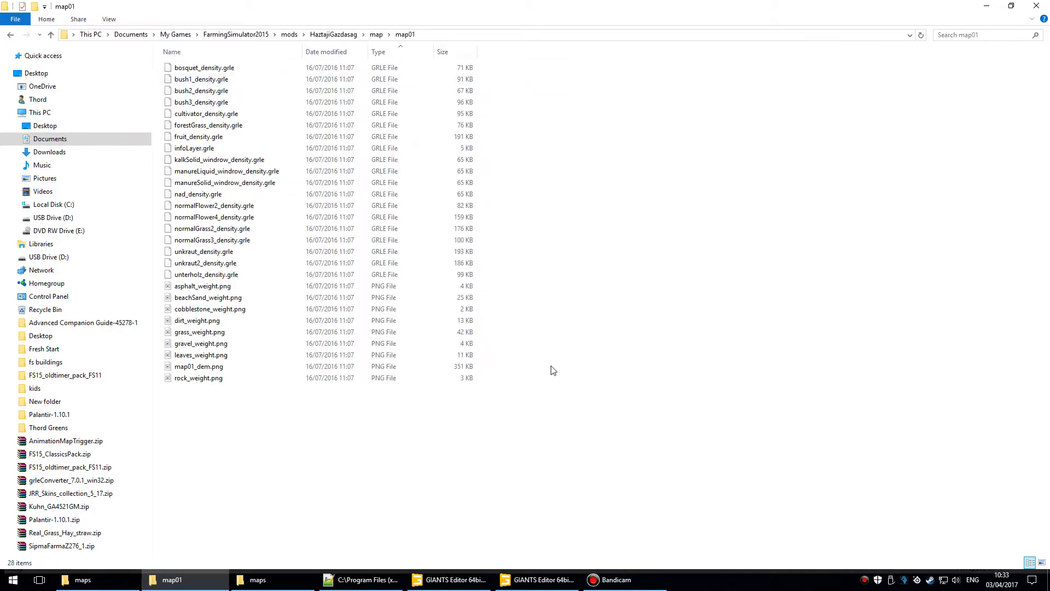
pyautogui.press('BackSpace')
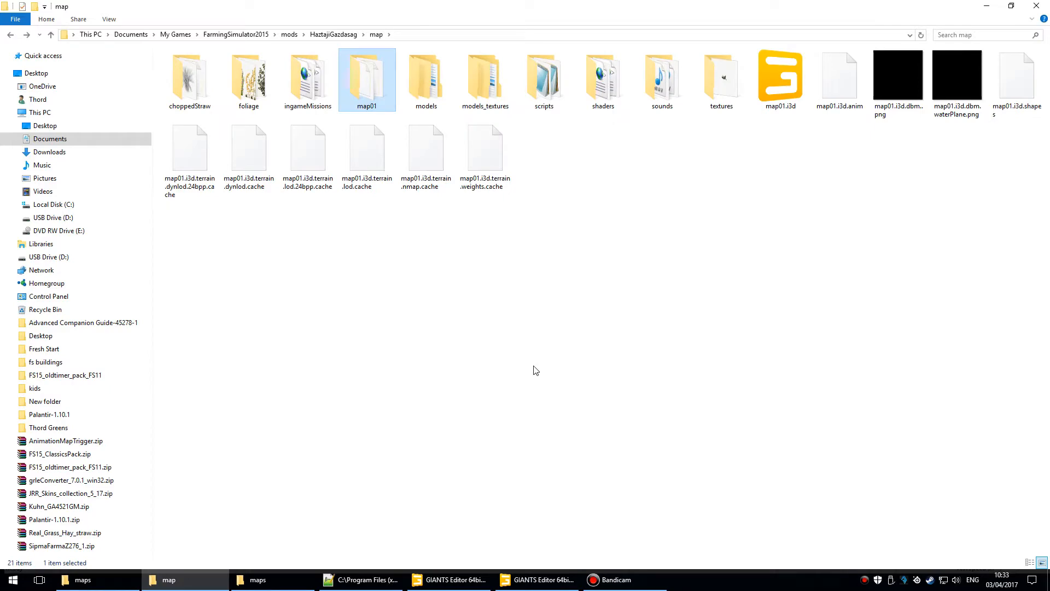
pyautogui.hotkey('alt', 'Tab')
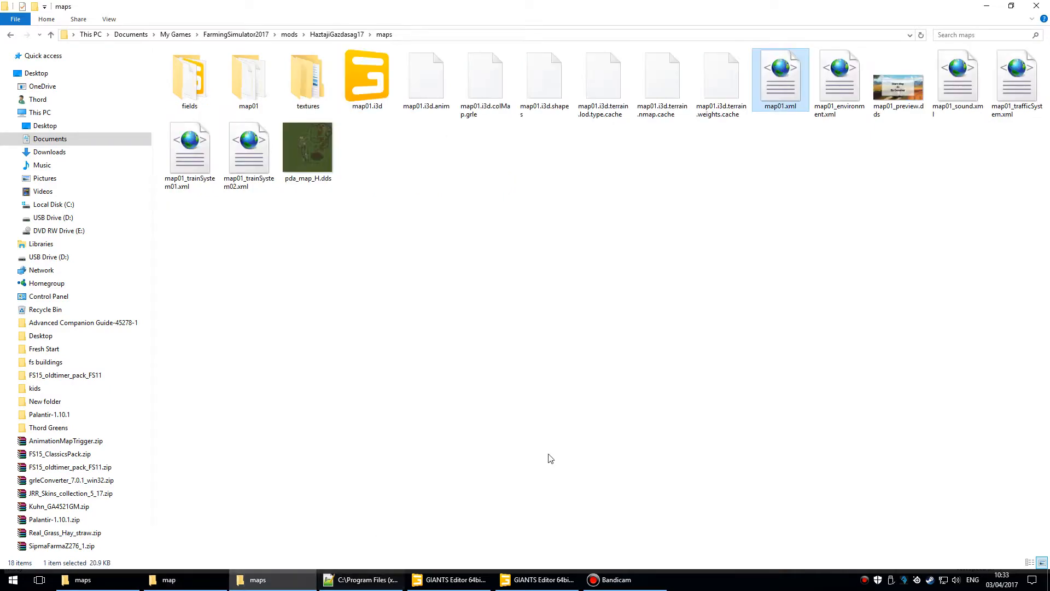
# - Switch to the FarmingSimulator2015 map in GIANTS Editor 6.0.3 and inspect the trees around the road junction and industrial buildings
pyautogui.click(463, 579)
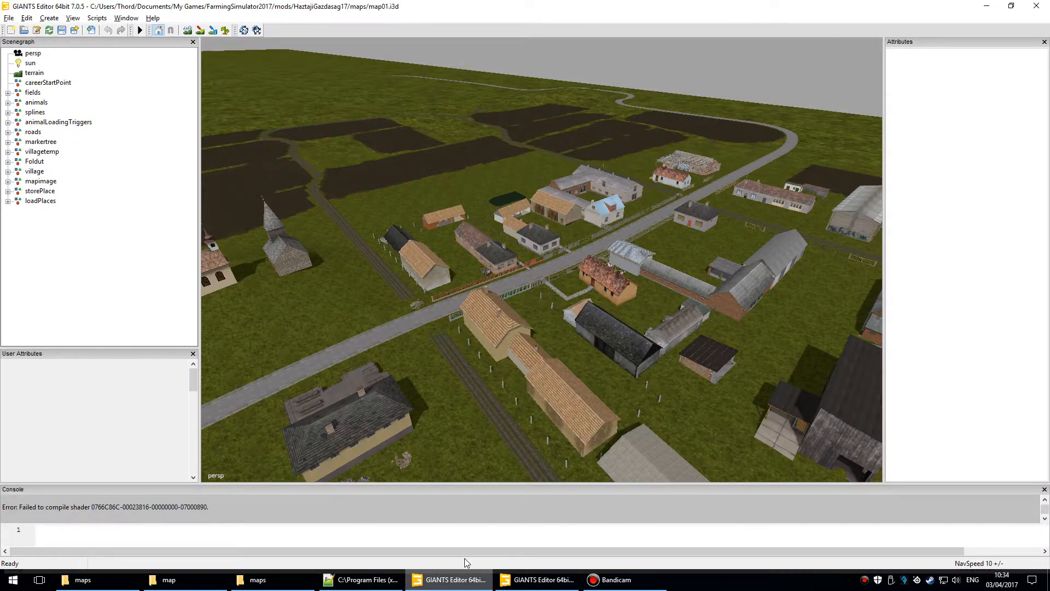
pyautogui.click(535, 580)
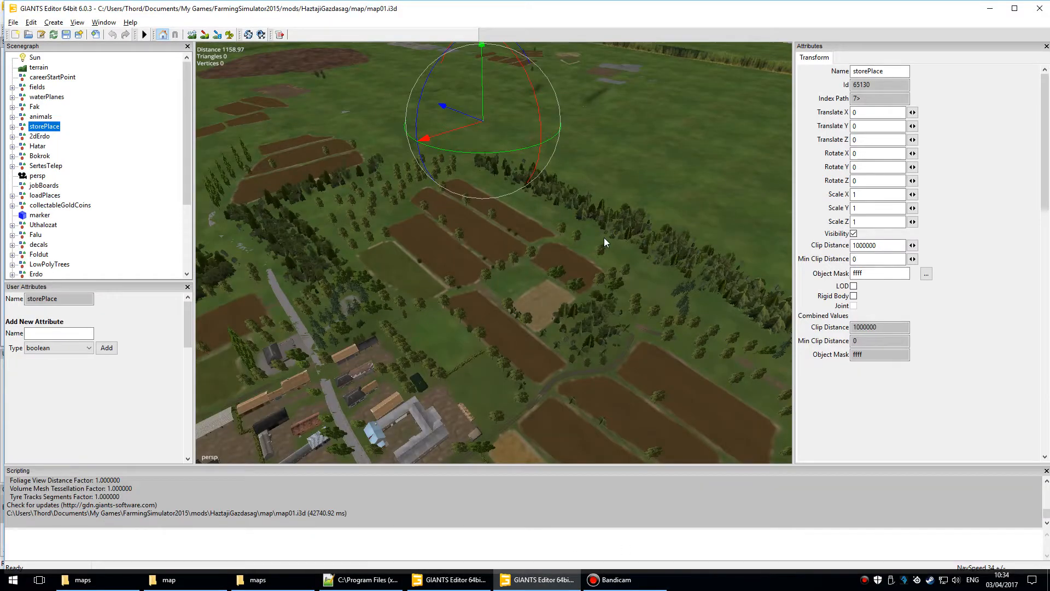
pyautogui.moveTo(608, 206); pyautogui.dragTo(765, 65, button='right')
pyautogui.keyDown('alt'); pyautogui.moveTo(764, 64); pyautogui.dragTo(591, 195); pyautogui.keyUp('alt')
pyautogui.keyDown('alt'); pyautogui.moveTo(591, 195); pyautogui.dragTo(523, 159, button='middle'); pyautogui.keyUp('alt')
pyautogui.keyDown('alt'); pyautogui.moveTo(522, 159); pyautogui.dragTo(402, 224); pyautogui.keyUp('alt')
pyautogui.keyDown('alt'); pyautogui.moveTo(402, 224); pyautogui.dragTo(573, 376, button='middle'); pyautogui.keyUp('alt')
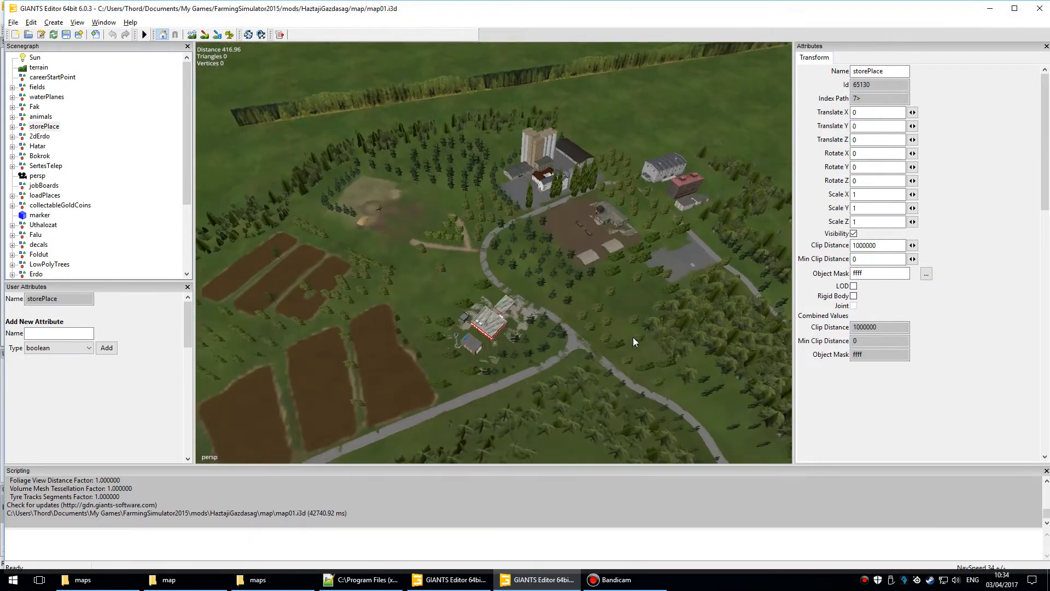
pyautogui.keyDown('alt'); pyautogui.moveTo(572, 376); pyautogui.dragTo(679, 237, button='right'); pyautogui.keyUp('alt')
pyautogui.keyDown('alt'); pyautogui.moveTo(675, 351); pyautogui.dragTo(512, 214, button='middle'); pyautogui.keyUp('alt')
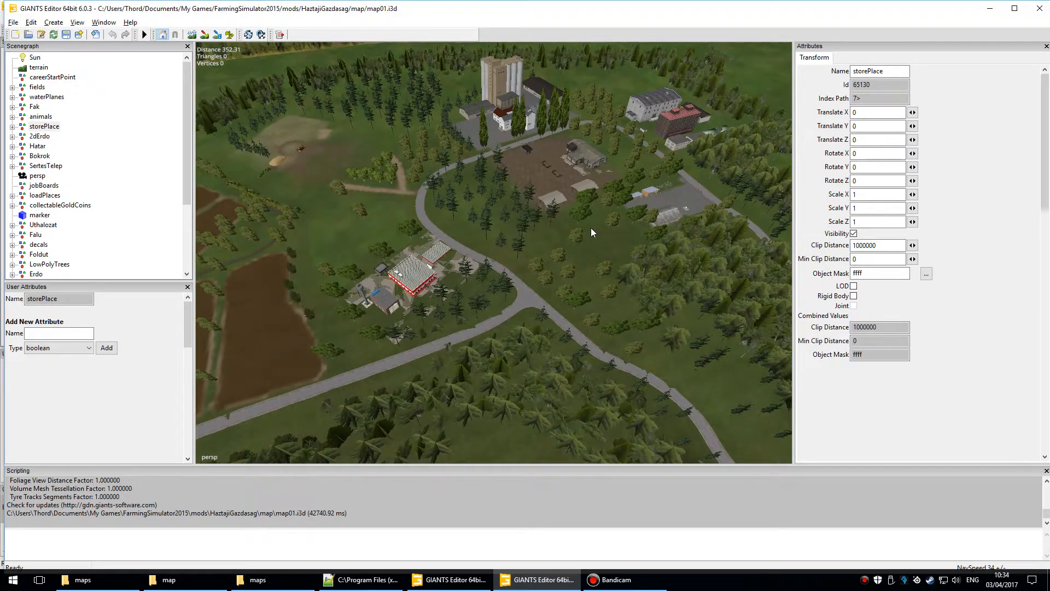
pyautogui.keyDown('alt'); pyautogui.moveTo(546, 267); pyautogui.dragTo(638, 106, button='right'); pyautogui.keyUp('alt')
pyautogui.keyDown('alt'); pyautogui.moveTo(568, 305); pyautogui.dragTo(609, 290); pyautogui.keyUp('alt')
pyautogui.keyDown('alt'); pyautogui.moveTo(609, 290); pyautogui.dragTo(600, 315, button='right'); pyautogui.keyUp('alt')
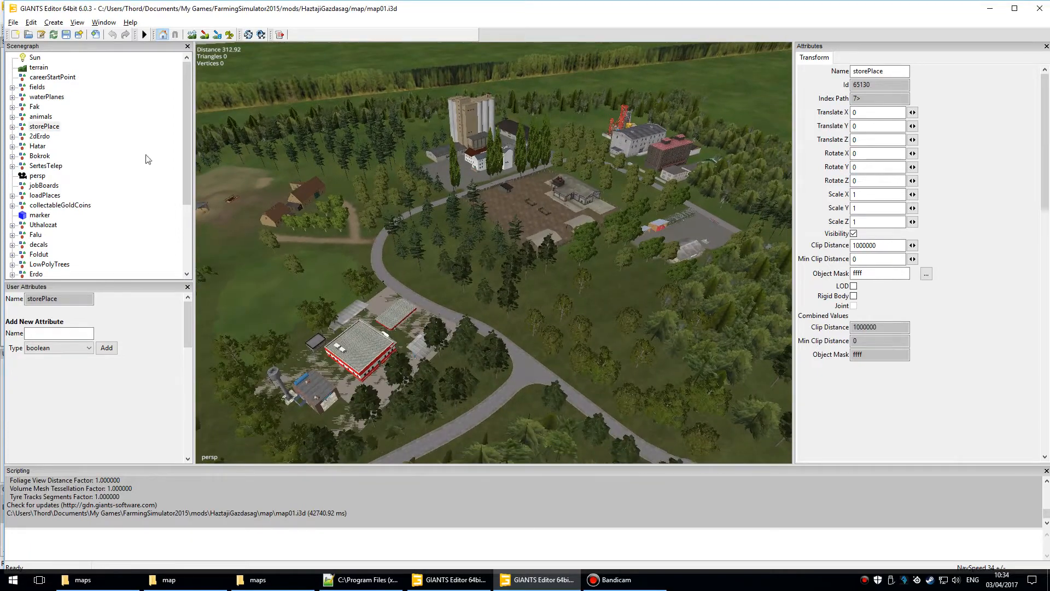
# - Find and select the Fak group of trees in the scenegraph and check which trees on the map it covers
pyautogui.press('Up')
pyautogui.press('Up')
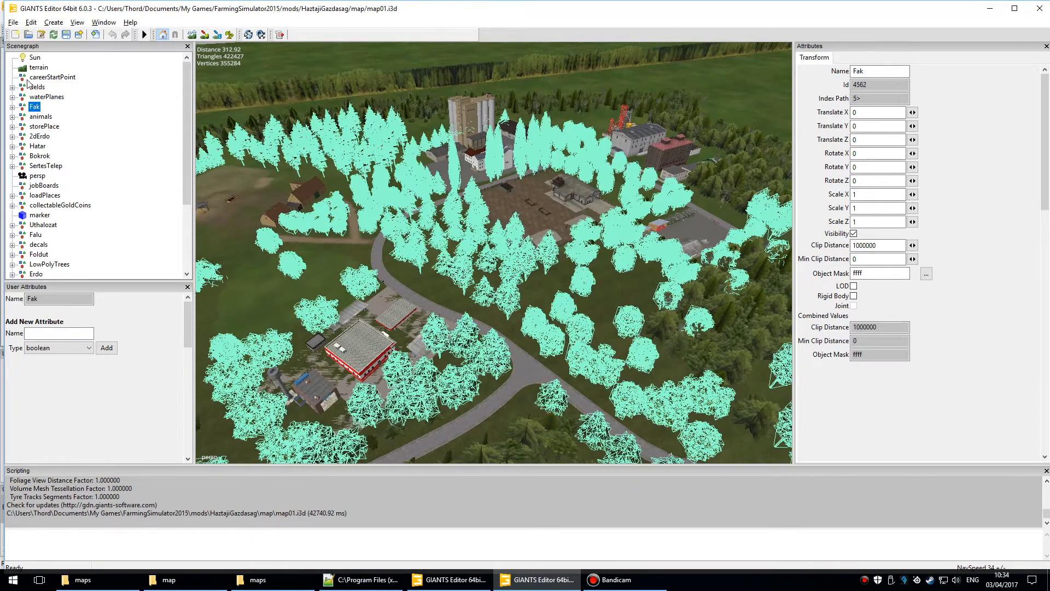
pyautogui.press('Up')
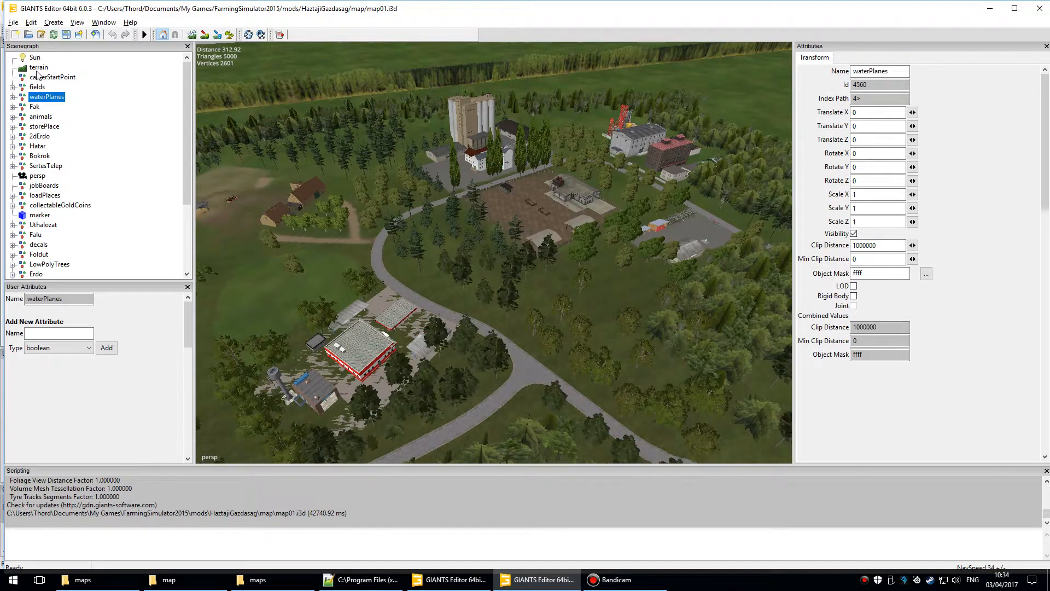
pyautogui.press('Up')
pyautogui.press('Down')
pyautogui.press('Down')
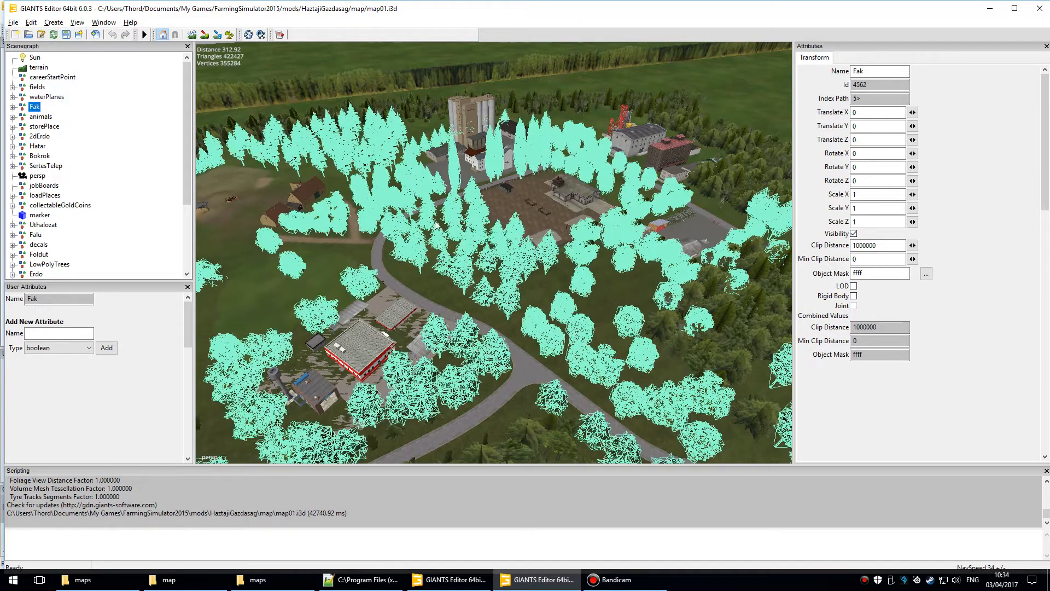
pyautogui.scroll(-3, 542, 375)
pyautogui.keyDown('alt'); pyautogui.moveTo(543, 375); pyautogui.dragTo(628, 304); pyautogui.keyUp('alt')
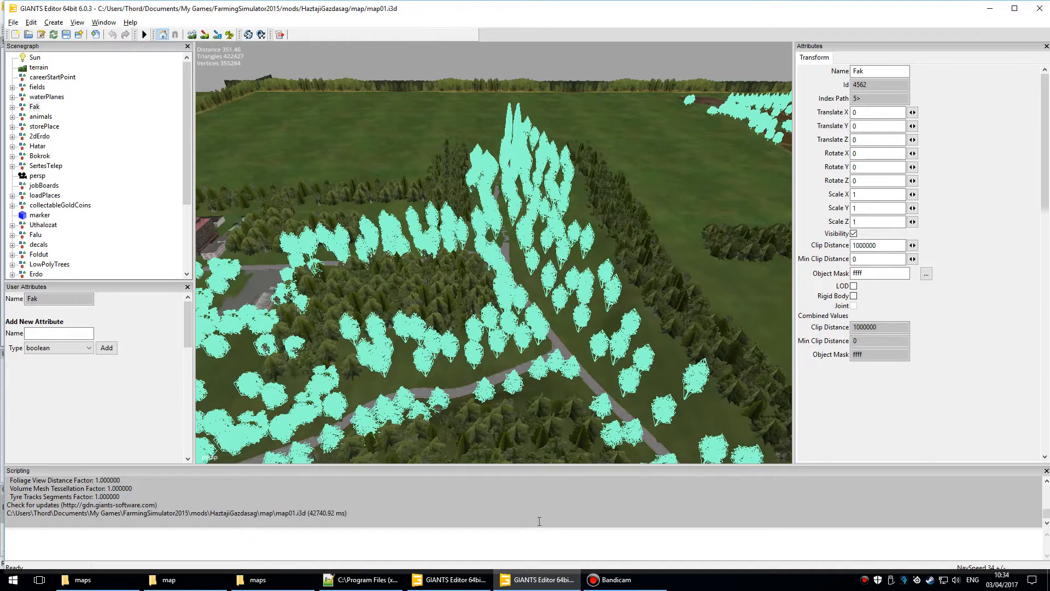
# - Switch to the FarmingSimulator2017 map in GIANTS Editor 7.0.5 and create a transform group named trees
pyautogui.hotkey('alt', 'Tab')
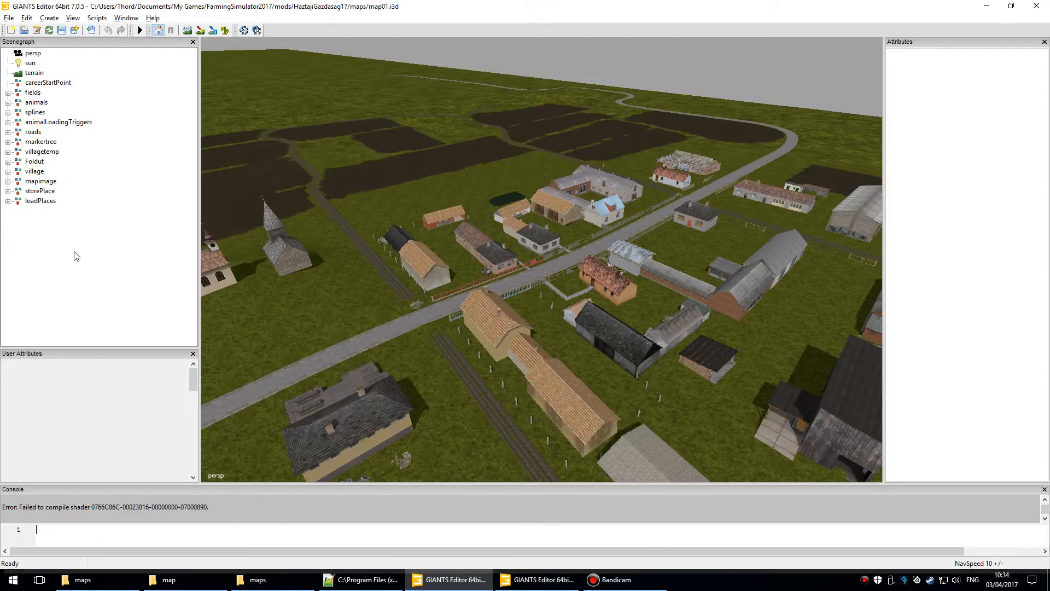
pyautogui.click(49, 18)
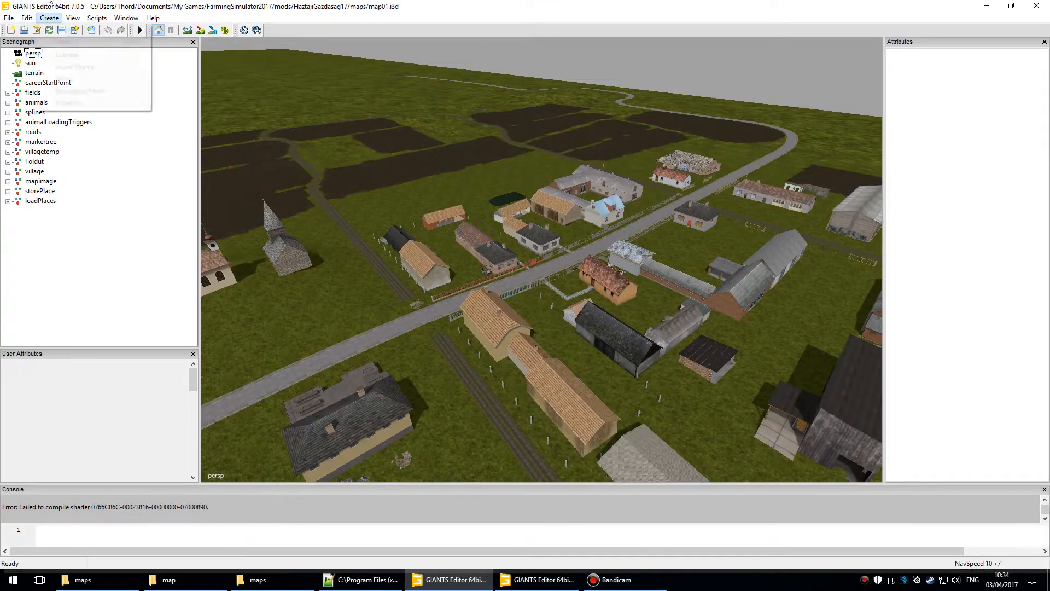
pyautogui.press('Down')
pyautogui.press('Return')
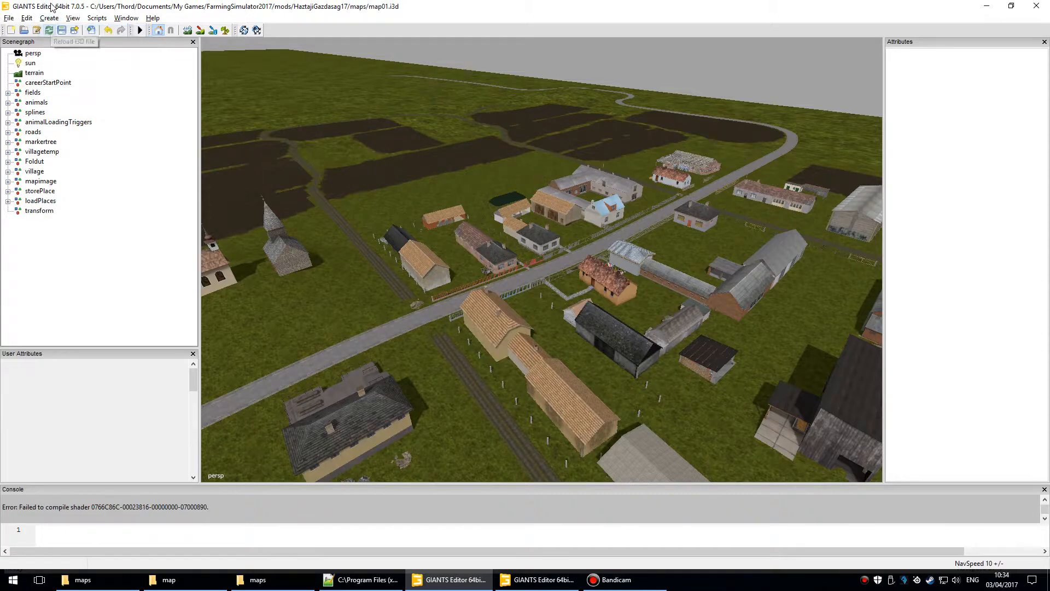
pyautogui.click(39, 210)
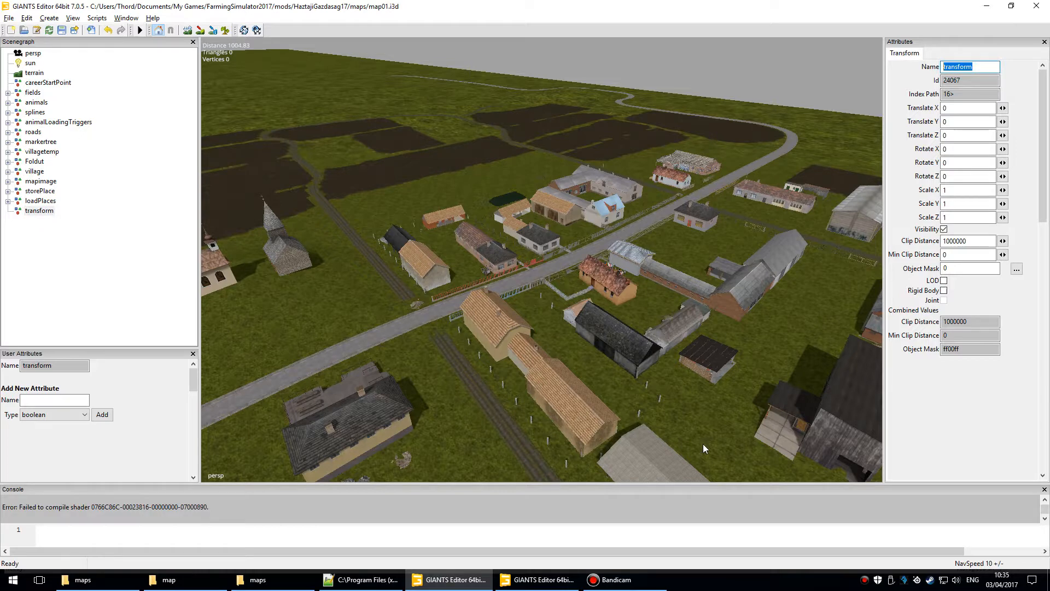
pyautogui.write('trees')
pyautogui.press('Return')
pyautogui.click(31, 210)
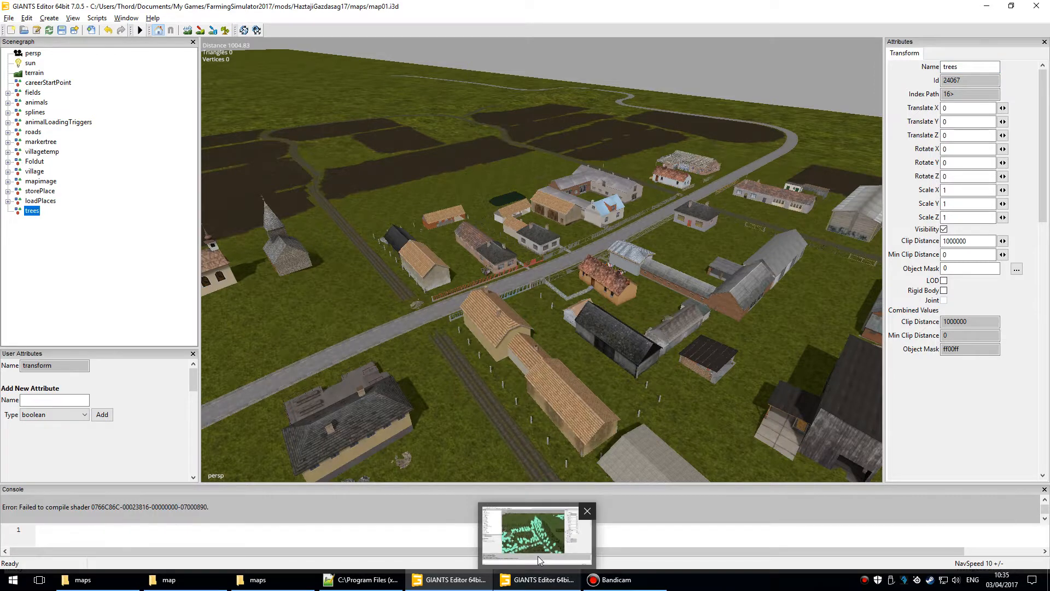
# - In GIANTS Editor 6.0.3, export the selected Fak group with files as fak into a new trees folder under HaztajiGazdasag17/objects
pyautogui.click(537, 555)
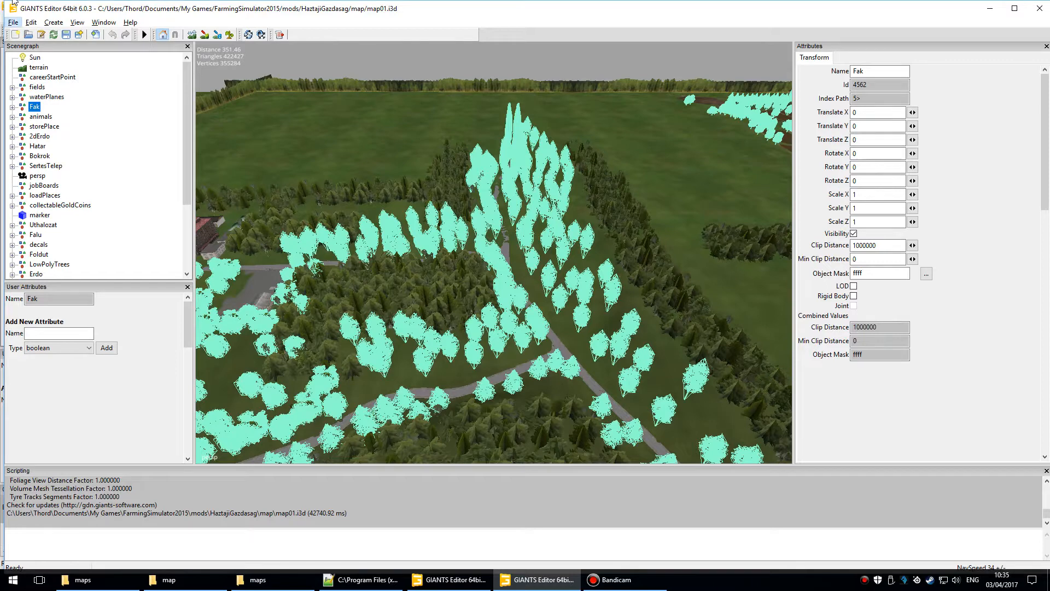
pyautogui.click(13, 22)
pyautogui.click(51, 135)
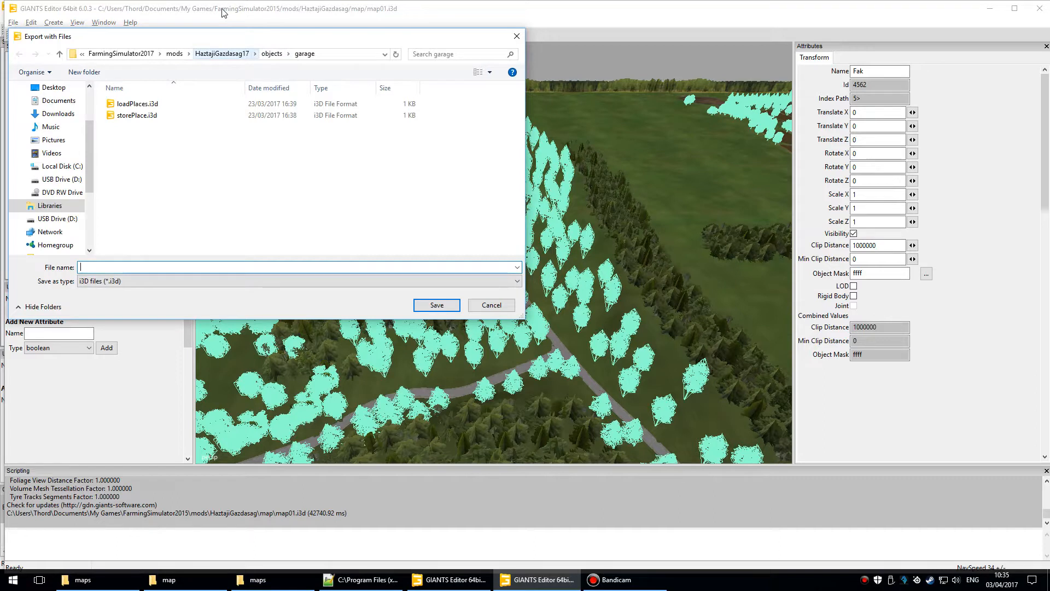
pyautogui.click(272, 54)
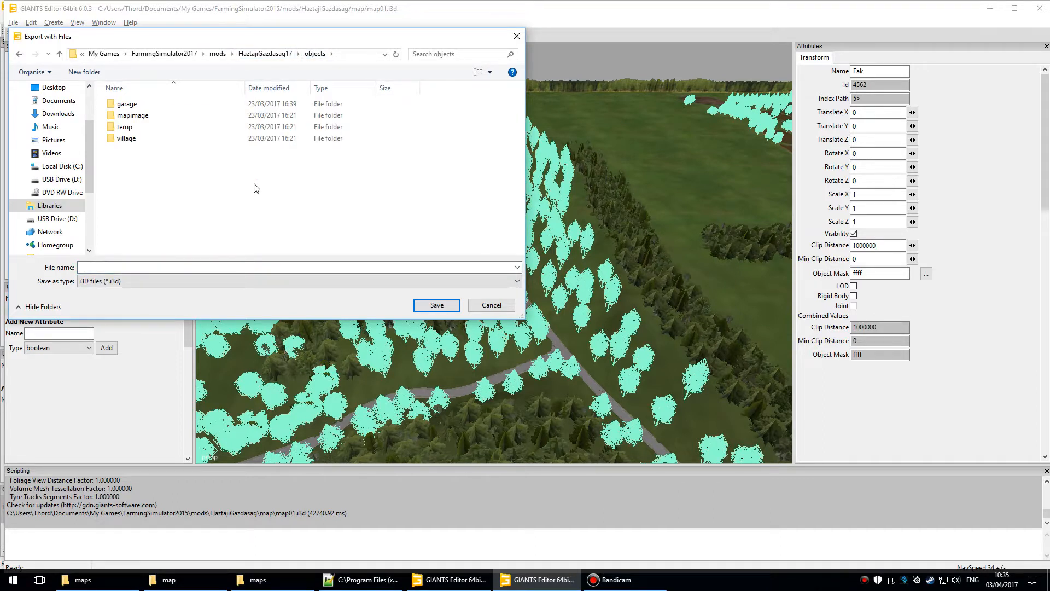
pyautogui.rightClick(259, 197)
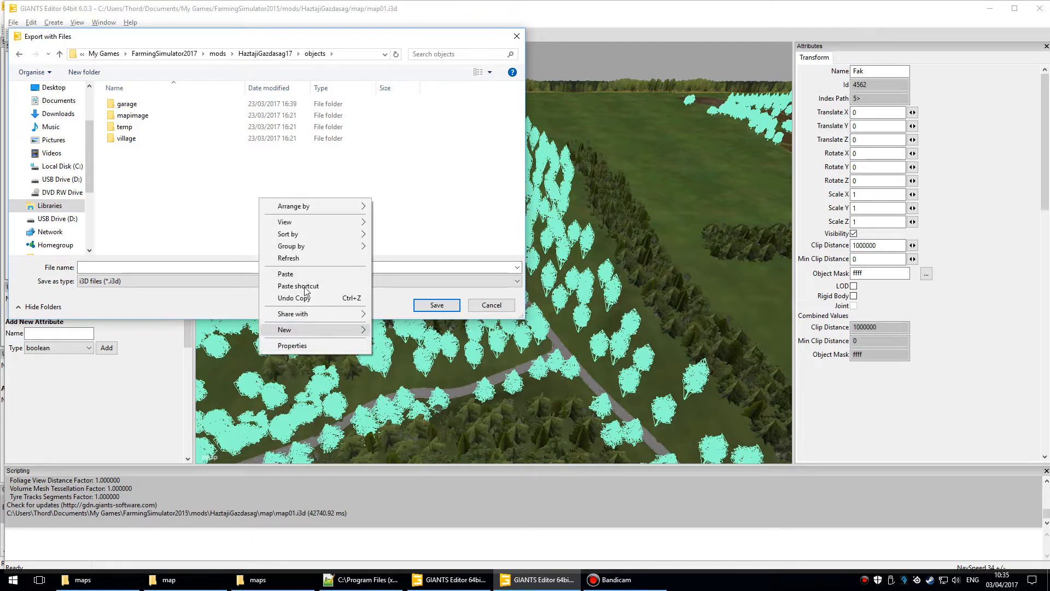
pyautogui.moveTo(296, 329)
pyautogui.click(397, 330)
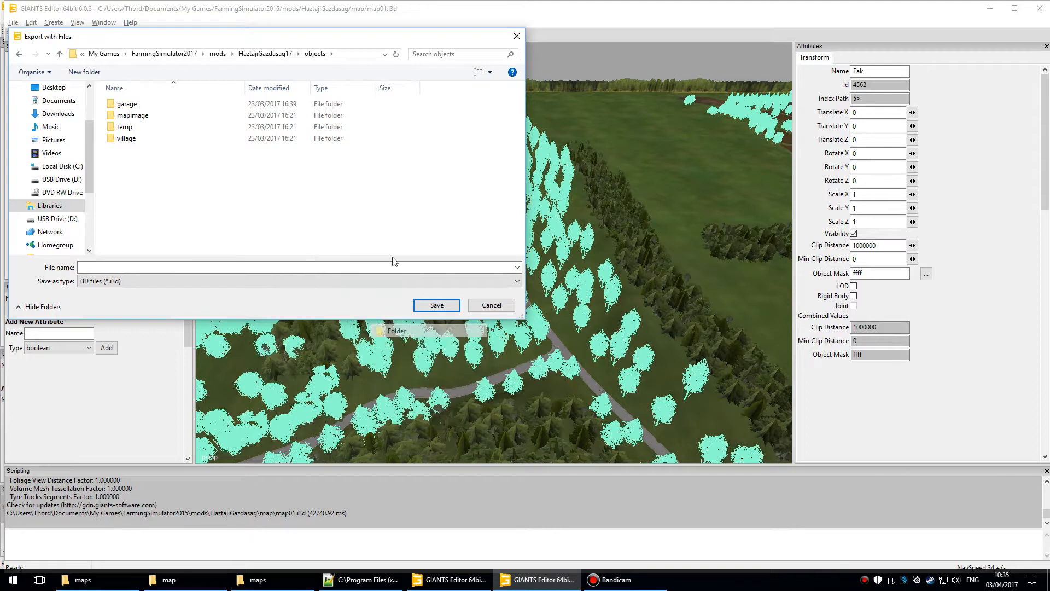
pyautogui.write('trees')
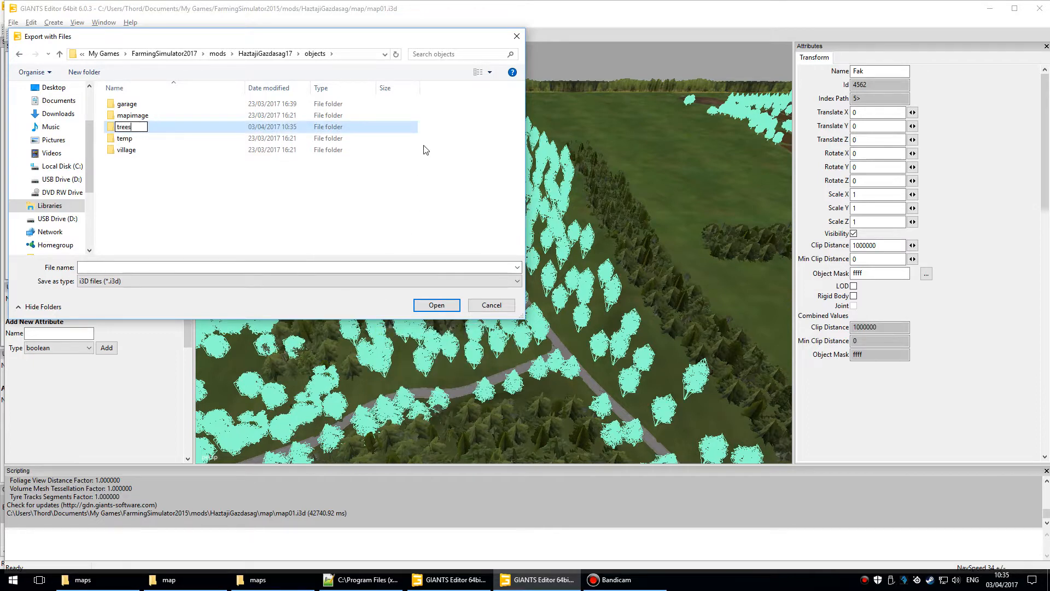
pyautogui.press('Return')
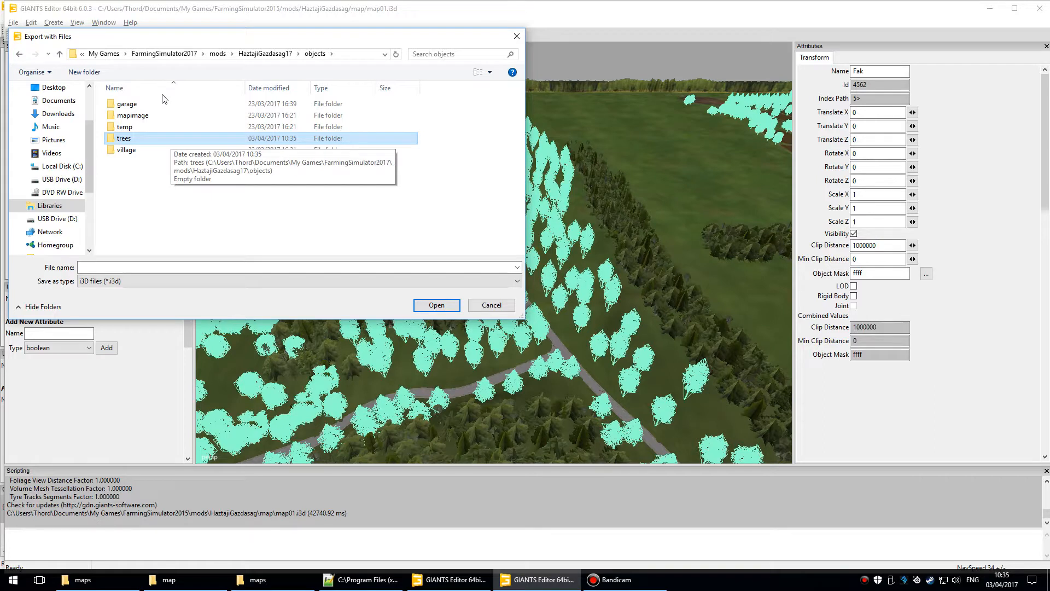
pyautogui.press('Return')
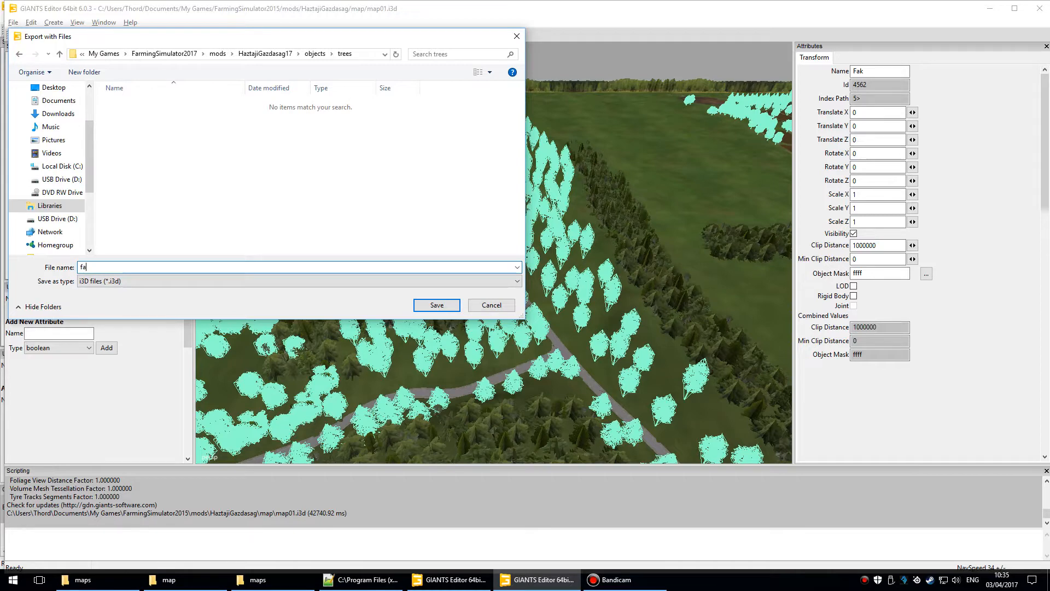
pyautogui.click(436, 304)
# - Switch to the FarmingSimulator2017 map in GIANTS Editor 7.0.5 and import fak.i3d from the objects/trees folder
pyautogui.click(475, 577)
pyautogui.click(9, 18)
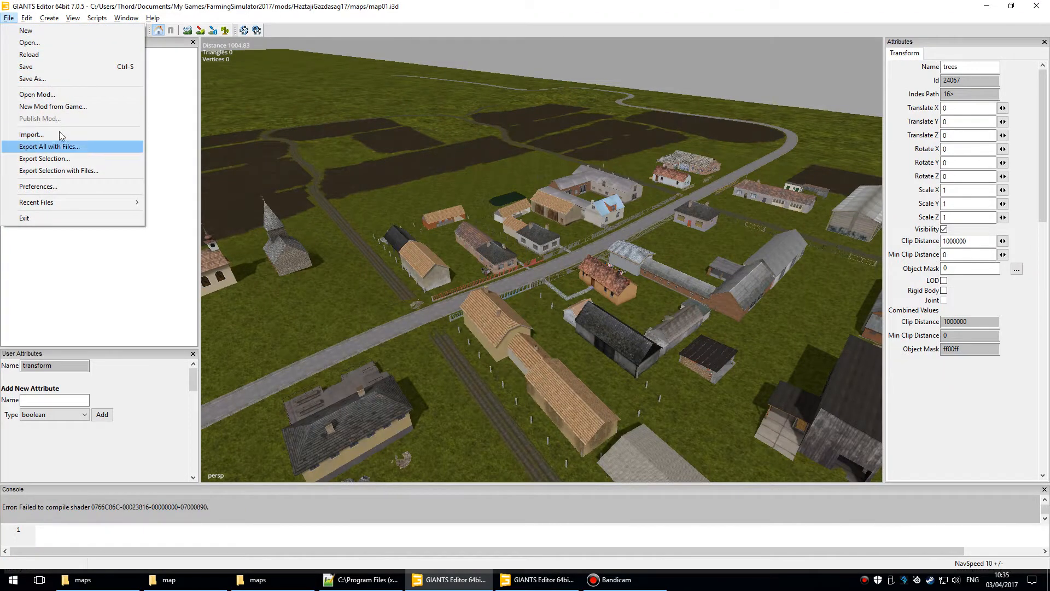
pyautogui.click(70, 134)
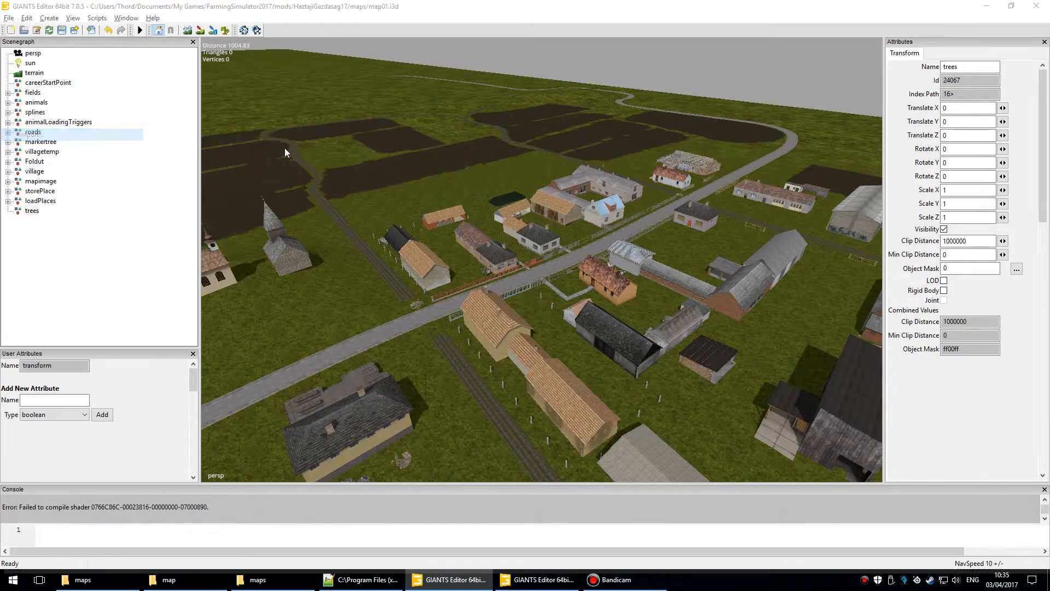
pyautogui.doubleClick(122, 122)
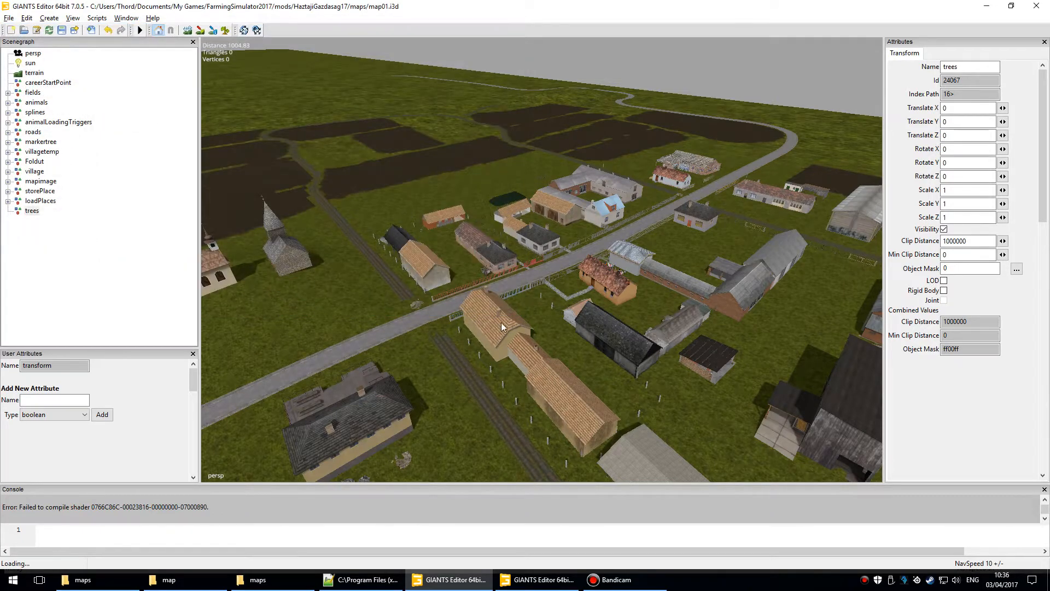
pyautogui.keyDown('alt'); pyautogui.moveTo(507, 272); pyautogui.dragTo(643, 254); pyautogui.keyUp('alt')
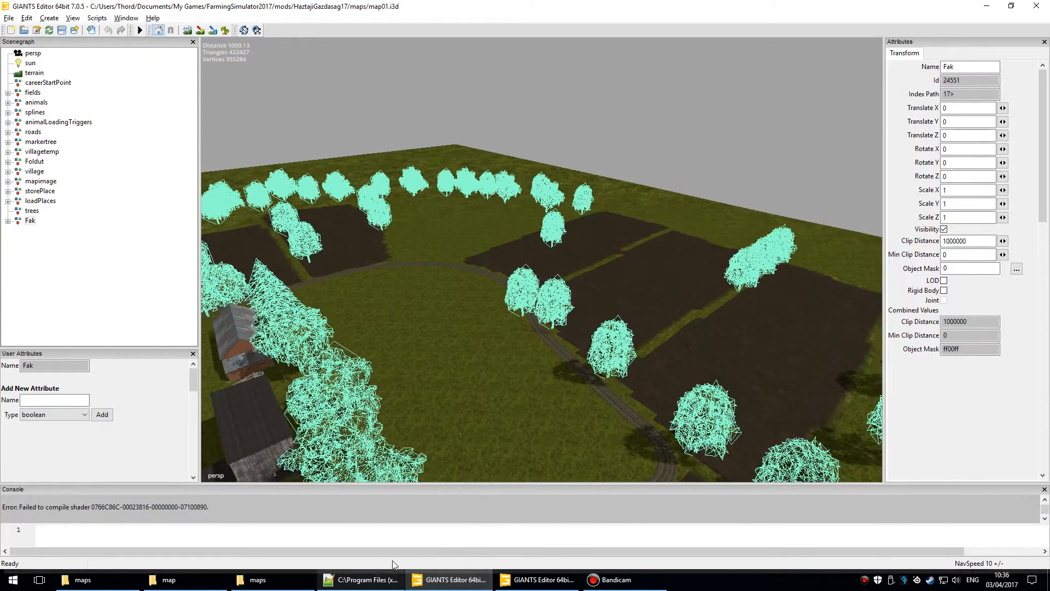
# - Switch to the FarmingSimulator2015 map in GIANTS Editor 6.0.3 and check what the 2dErdo group covers
pyautogui.click(537, 580)
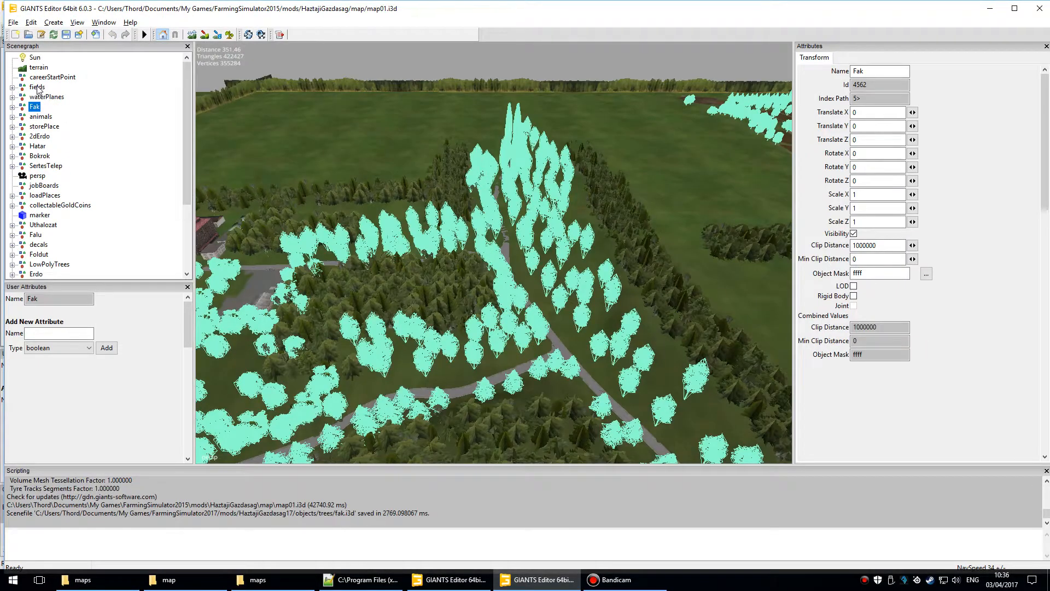
pyautogui.click(41, 117)
pyautogui.click(49, 127)
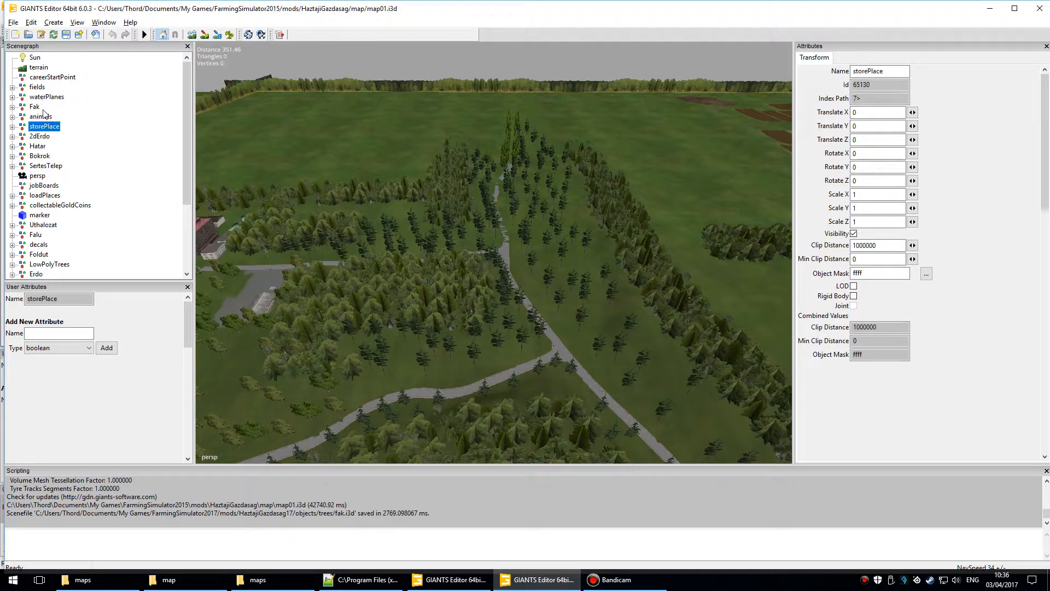
pyautogui.press('Down')
pyautogui.keyDown('alt'); pyautogui.moveTo(440, 219); pyautogui.dragTo(259, 200); pyautogui.keyUp('alt')
pyautogui.keyDown('alt'); pyautogui.moveTo(508, 223); pyautogui.dragTo(574, 223); pyautogui.keyUp('alt')
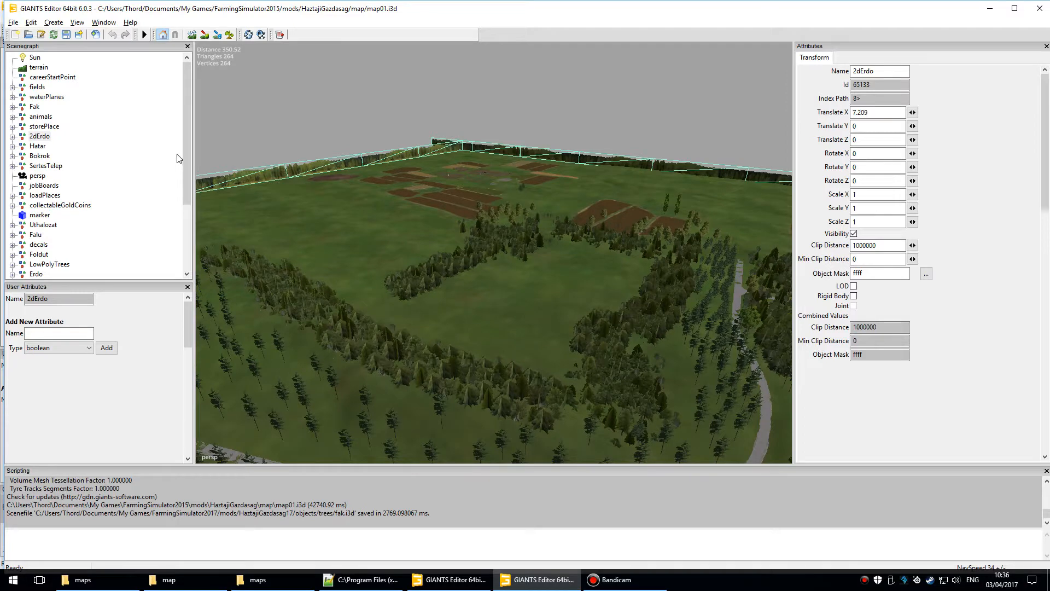
# - Examine the Hatar group and its first child object to see what it represents along the map edge
pyautogui.press('Down')
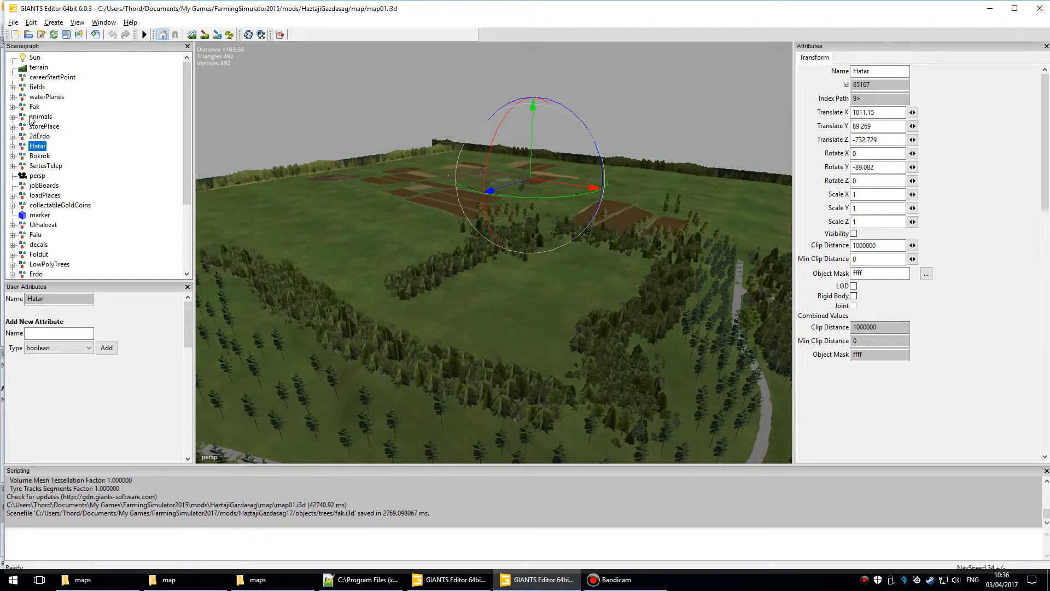
pyautogui.scroll(-5, 474, 143)
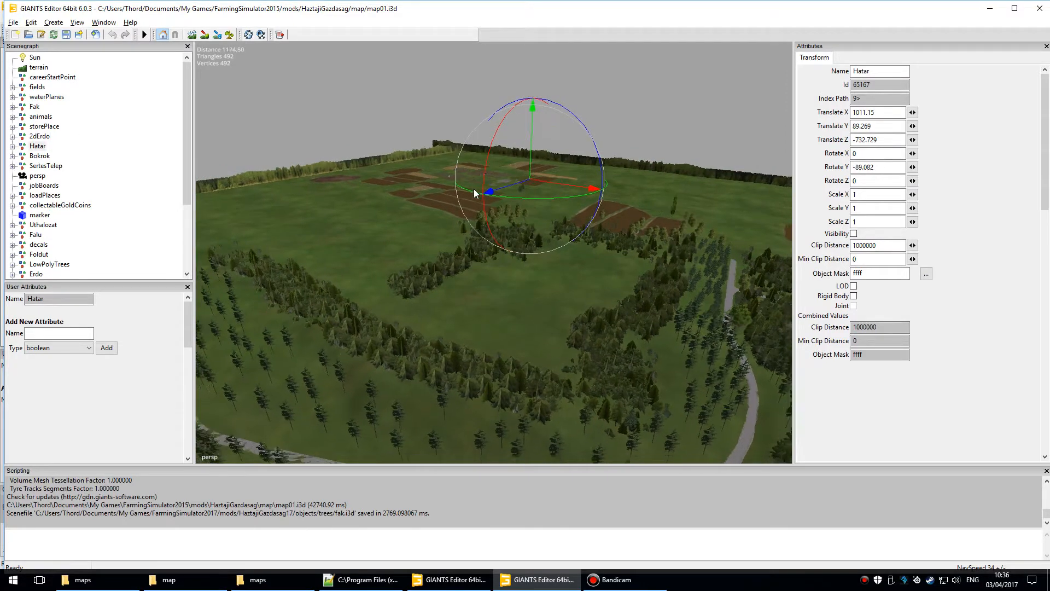
pyautogui.keyDown('alt'); pyautogui.moveTo(421, 257); pyautogui.dragTo(253, 288); pyautogui.keyUp('alt')
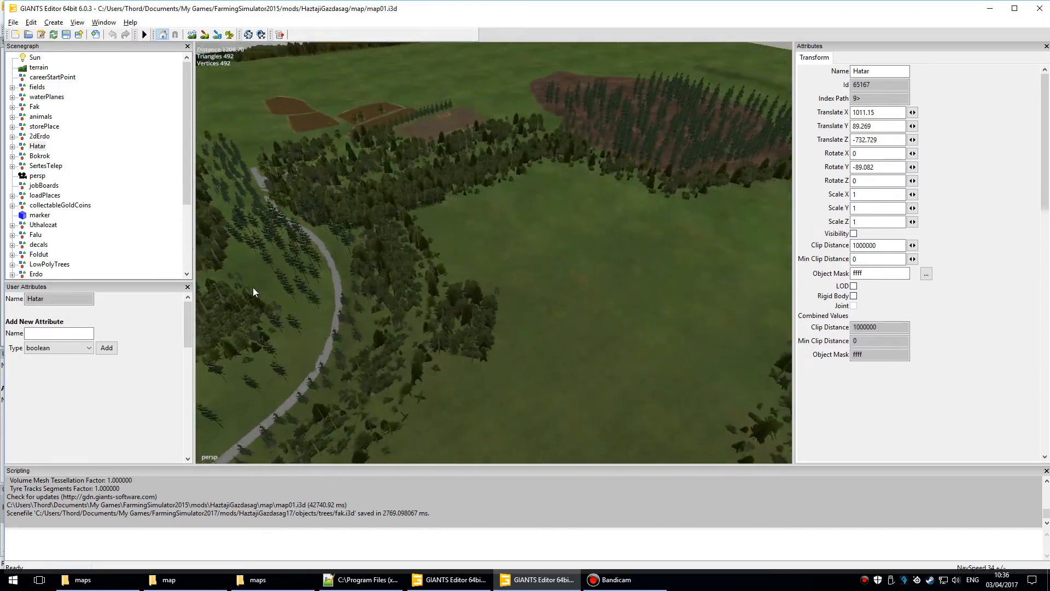
pyautogui.click(12, 146)
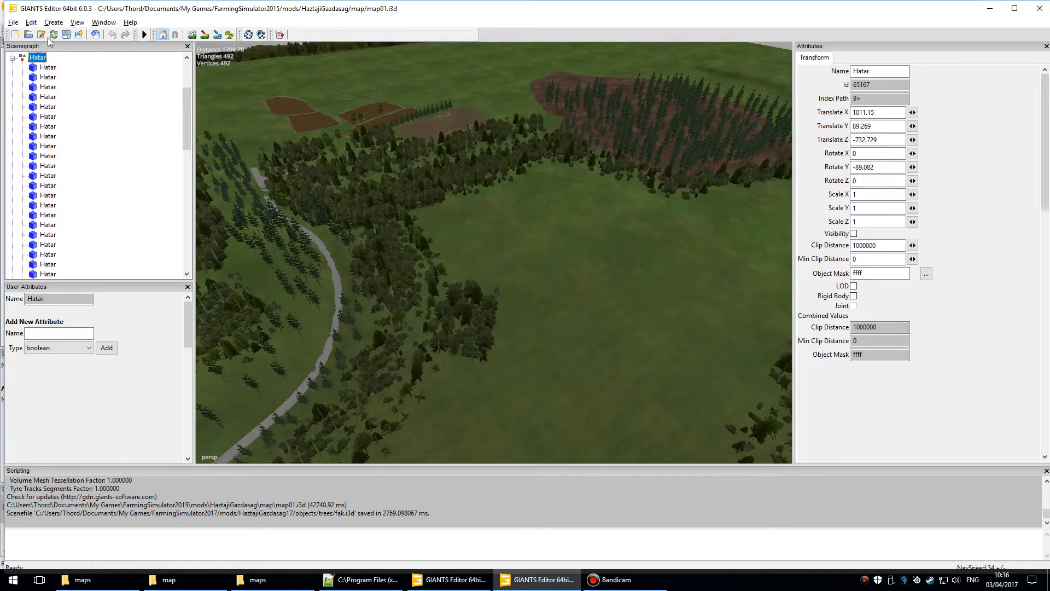
pyautogui.press('Down')
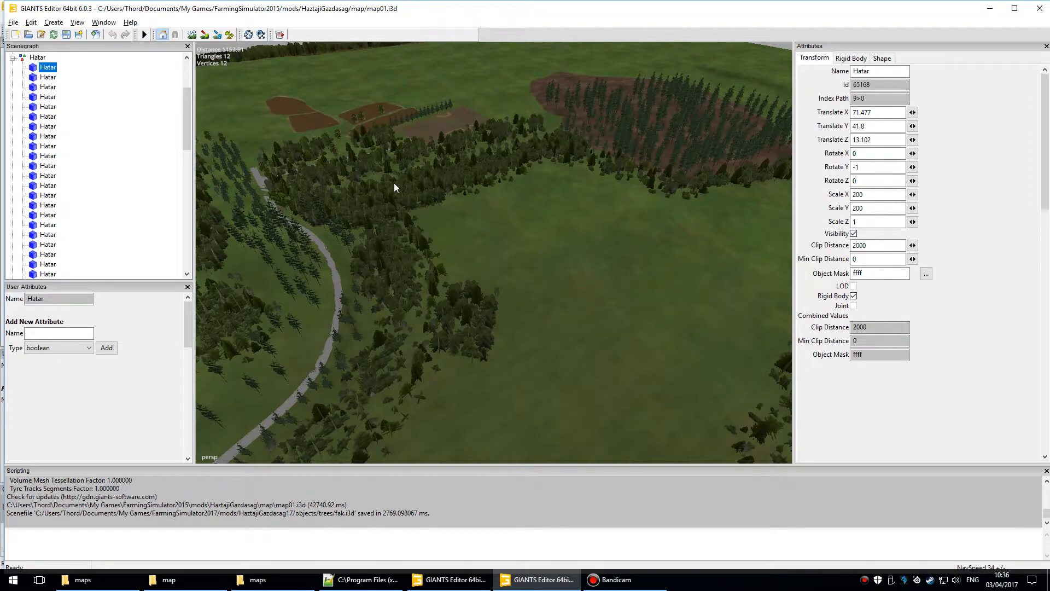
pyautogui.press('f')
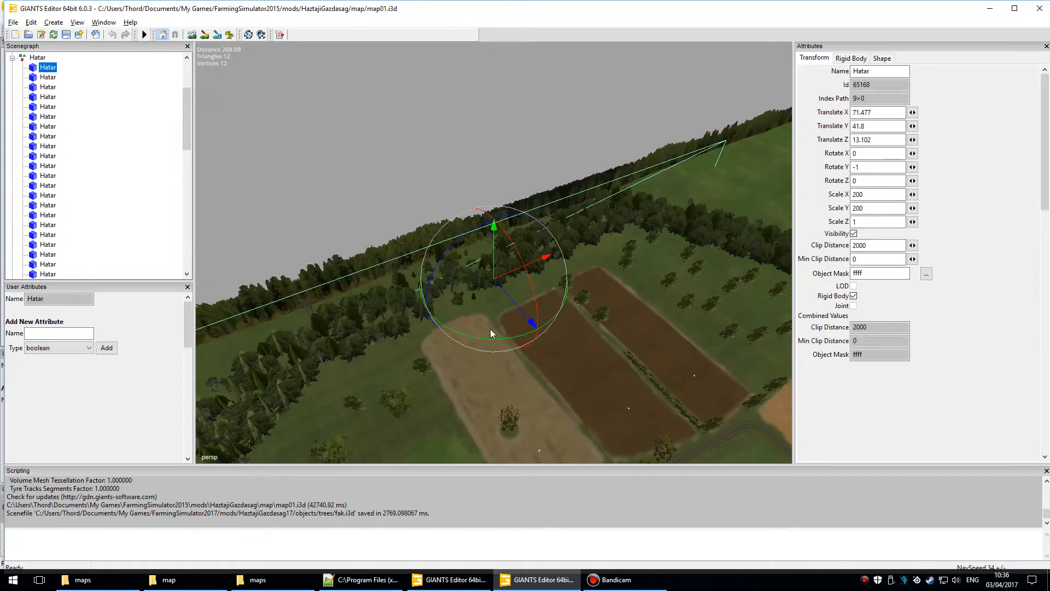
pyautogui.keyDown('alt'); pyautogui.moveTo(543, 260); pyautogui.dragTo(563, 309); pyautogui.keyUp('alt')
pyautogui.keyDown('alt'); pyautogui.moveTo(563, 309); pyautogui.dragTo(476, 86, button='middle'); pyautogui.keyUp('alt')
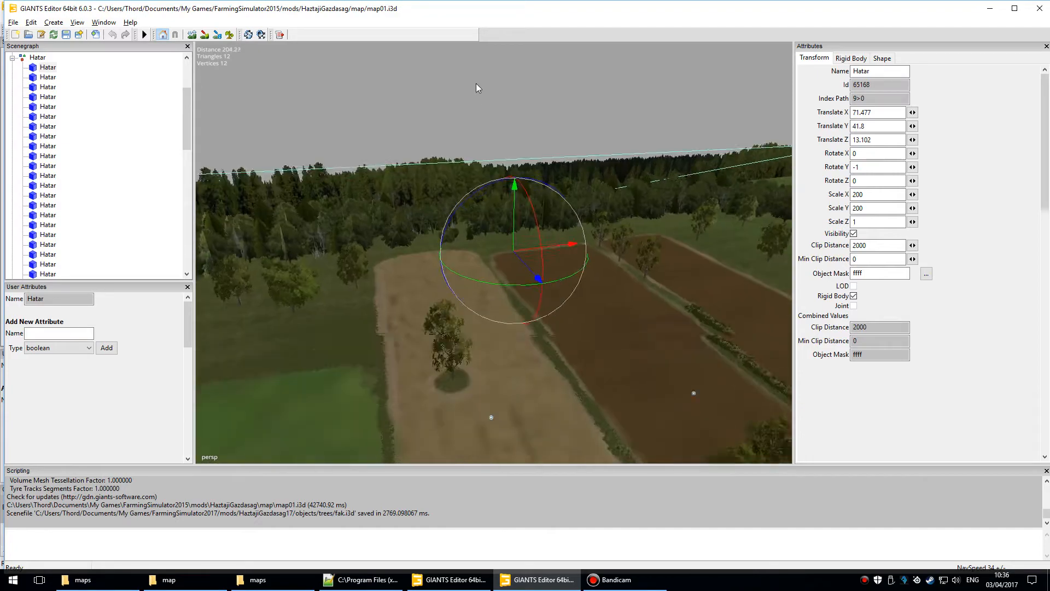
pyautogui.keyDown('alt'); pyautogui.moveTo(628, 251); pyautogui.dragTo(597, 71, button='right'); pyautogui.keyUp('alt')
pyautogui.keyDown('alt'); pyautogui.moveTo(586, 277); pyautogui.dragTo(533, 310); pyautogui.keyUp('alt')
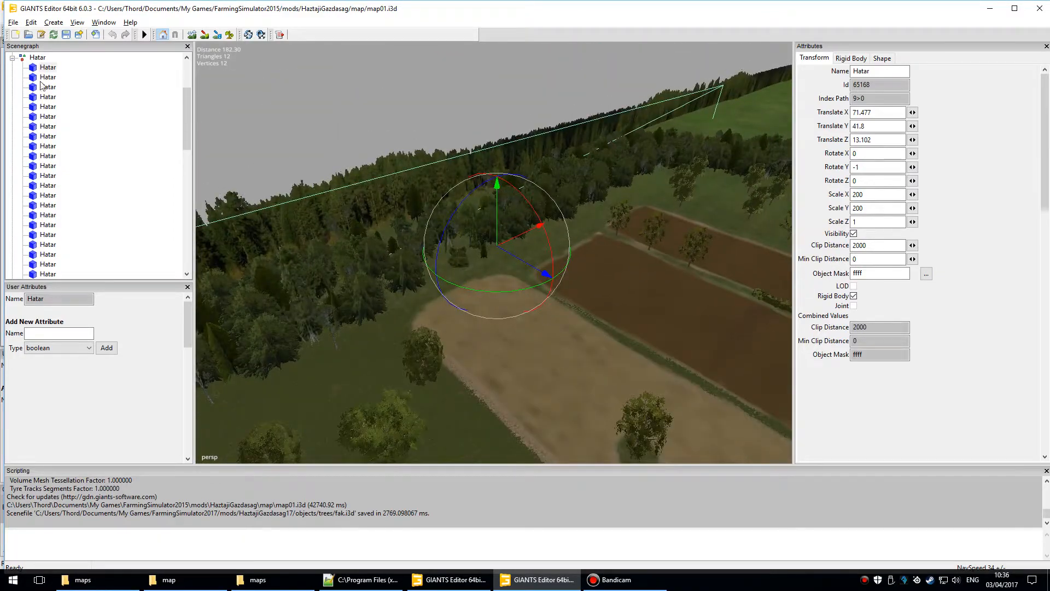
pyautogui.click(11, 57)
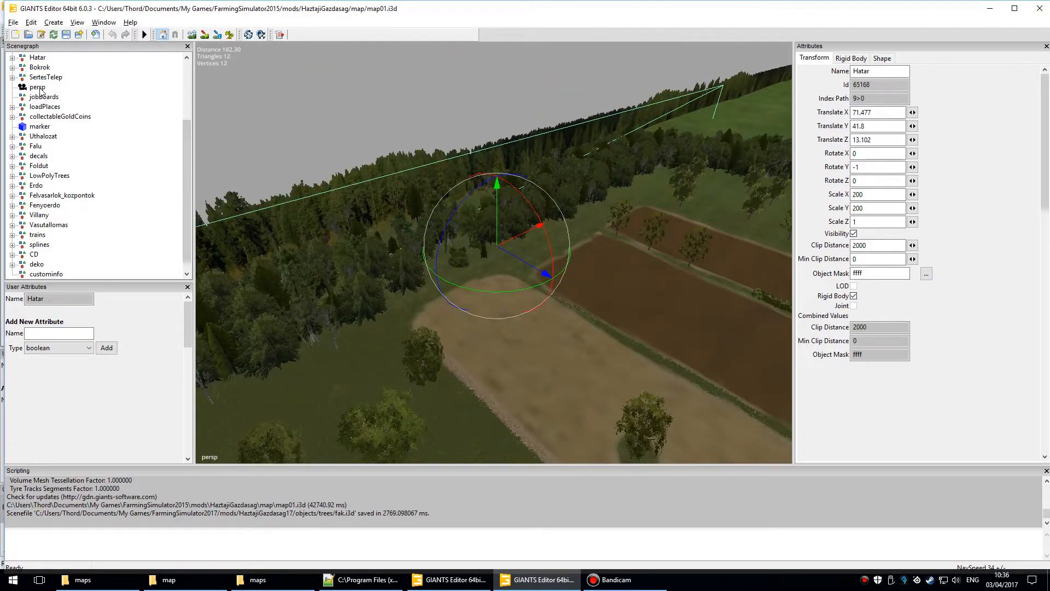
# - Select the Bokrok group and inspect its vegetation close up along the edge of a field
pyautogui.click(39, 67)
pyautogui.keyDown('alt'); pyautogui.moveTo(617, 266); pyautogui.dragTo(657, 337); pyautogui.keyUp('alt')
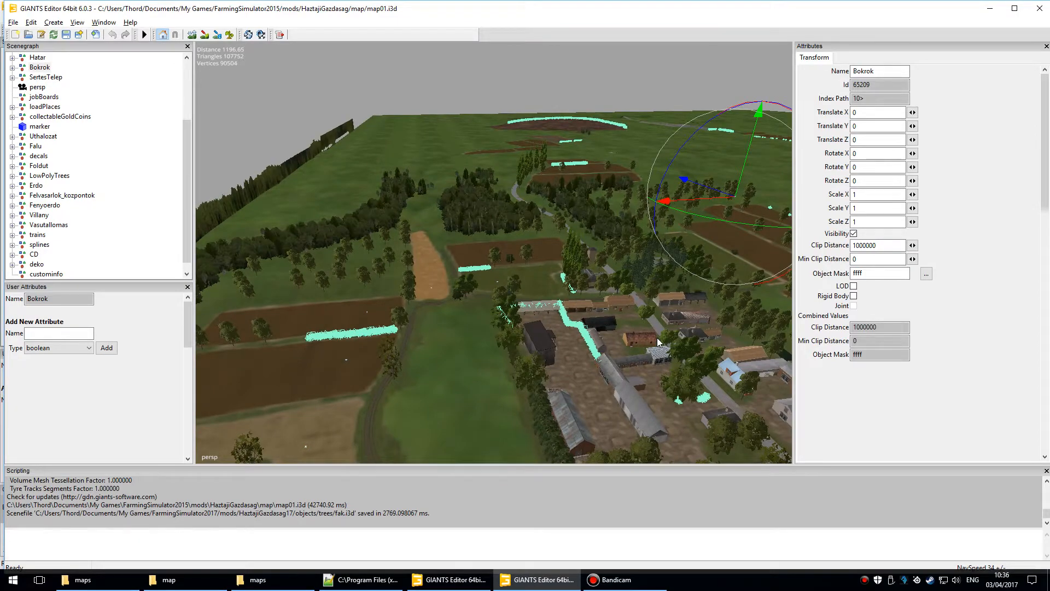
pyautogui.scroll(10, 509, 268)
pyautogui.keyDown('alt'); pyautogui.moveTo(501, 273); pyautogui.dragTo(478, 308, button='middle'); pyautogui.keyUp('alt')
pyautogui.scroll(4, 502, 285)
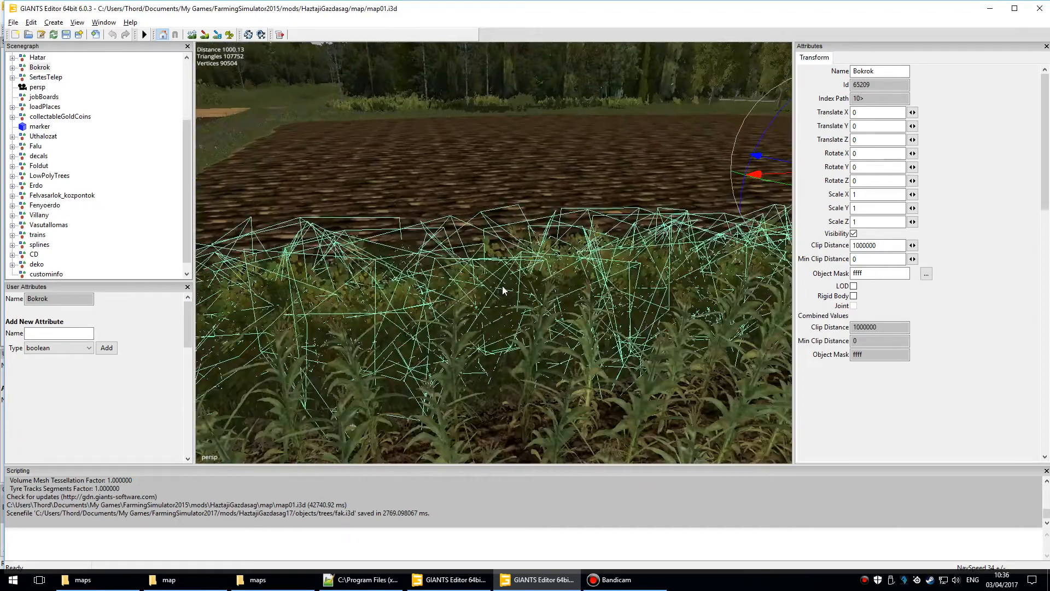
pyautogui.click(454, 156)
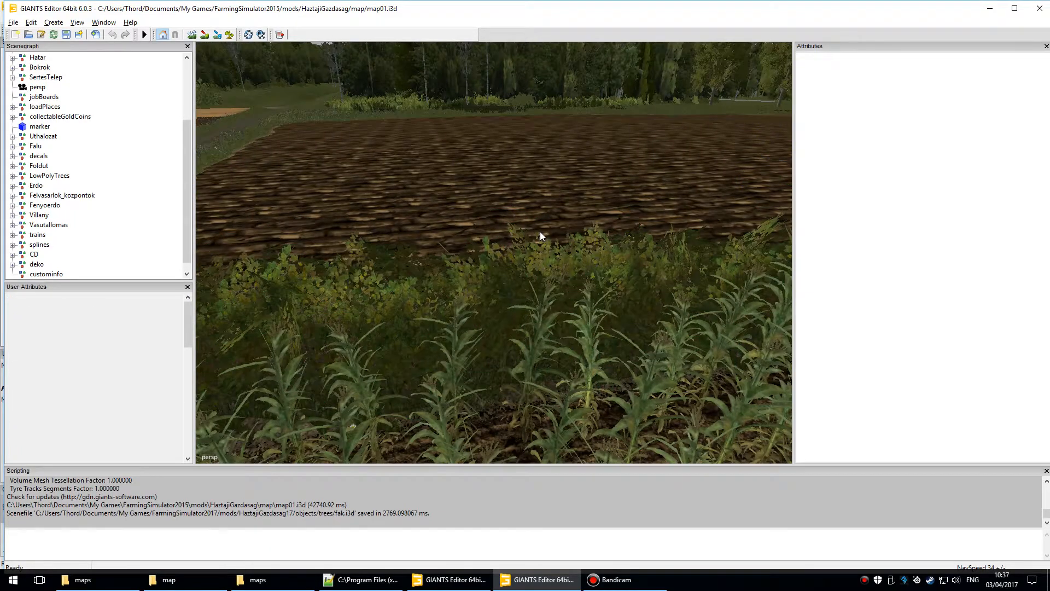
# - Select the Bokrok group in the scenegraph and export it with files as bokrok into the objects/trees folder
pyautogui.click(36, 146)
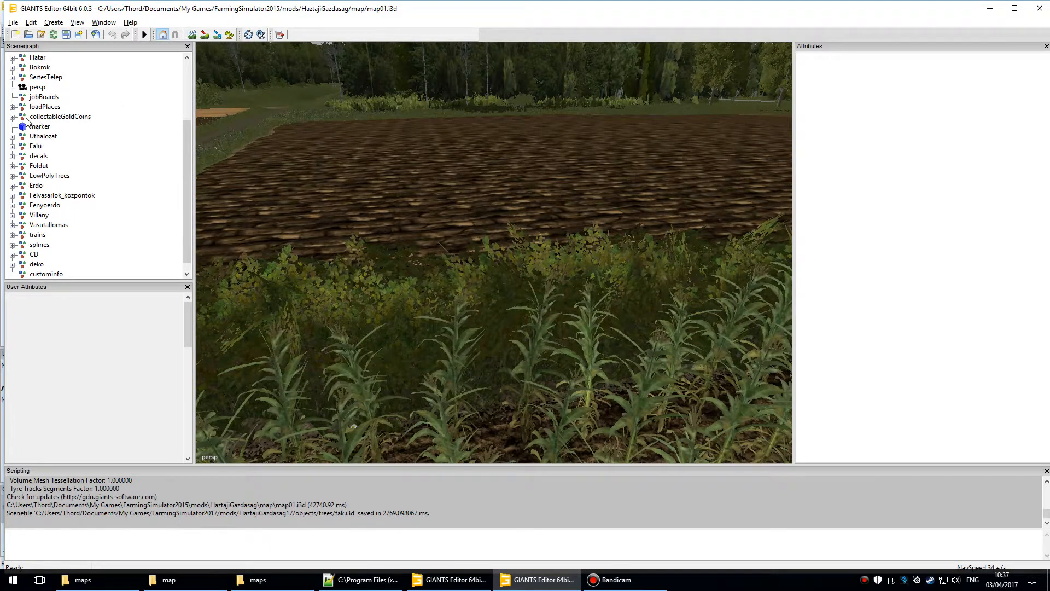
pyautogui.press('Down')
pyautogui.press('Up')
pyautogui.press('Up')
pyautogui.press('Up')
pyautogui.press('Up')
pyautogui.press('Up')
pyautogui.press('Up')
pyautogui.press('Up')
pyautogui.press('Up')
pyautogui.press('Up')
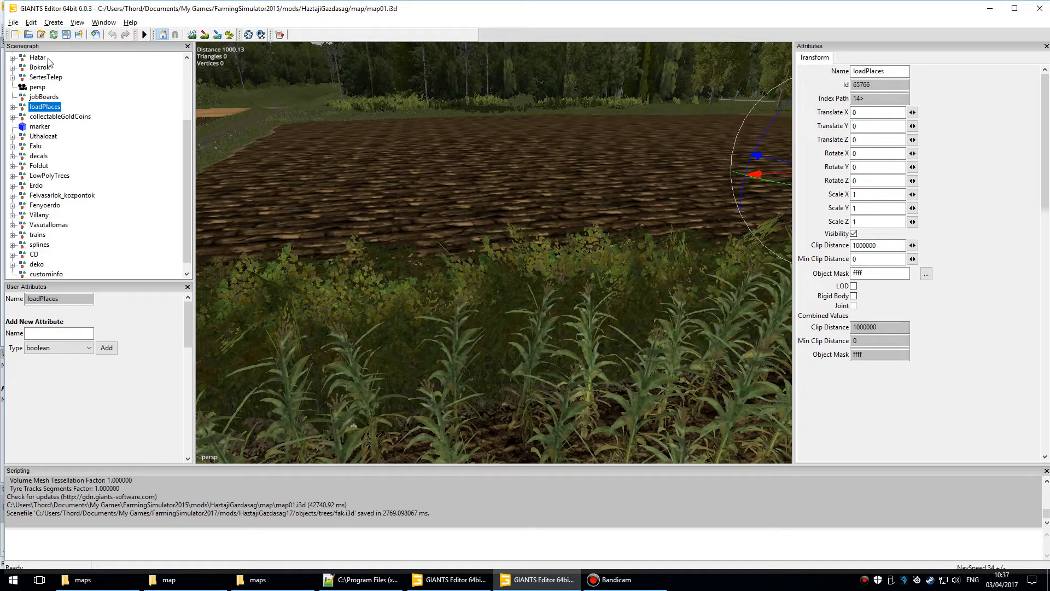
pyautogui.click(13, 22)
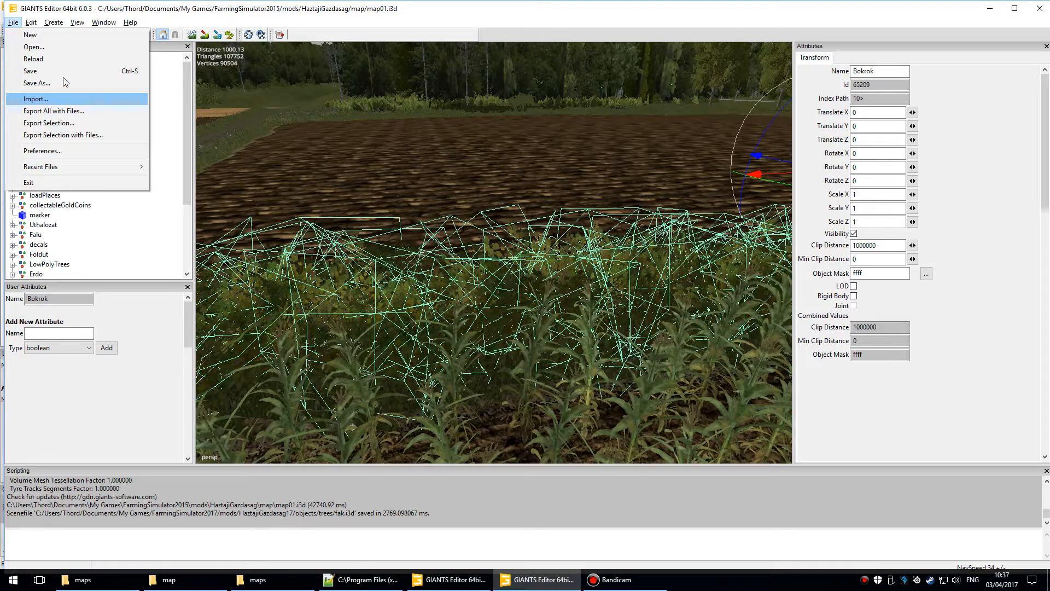
pyautogui.press('Down')
pyautogui.press('Down')
pyautogui.press('Return')
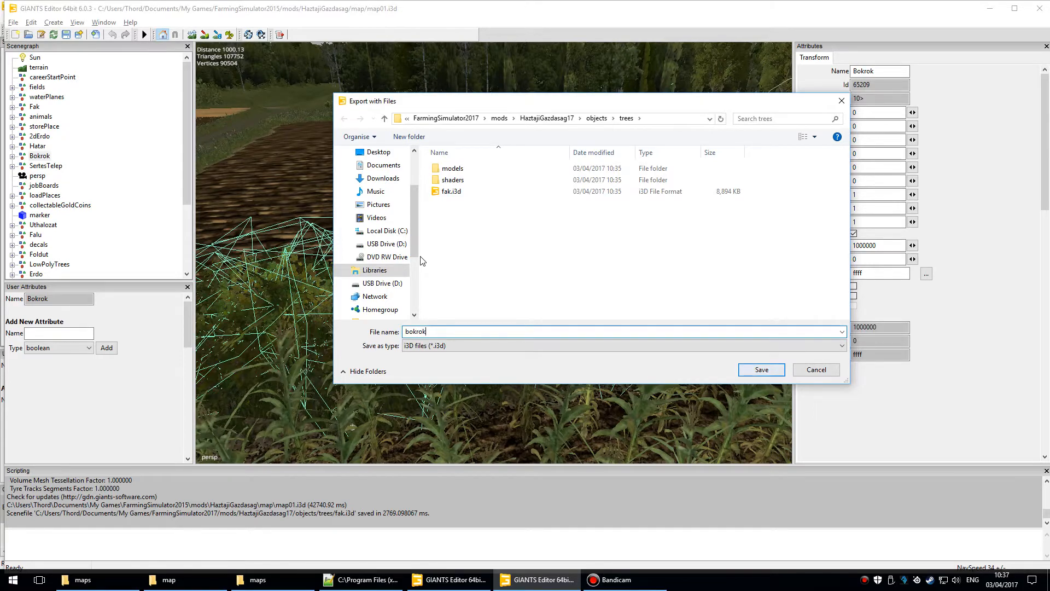
pyautogui.click(761, 370)
# - Switch to the FarmingSimulator2017 map in GIANTS Editor 7.0.5 and import bokrok.i3d from the objects/trees folder
pyautogui.click(449, 580)
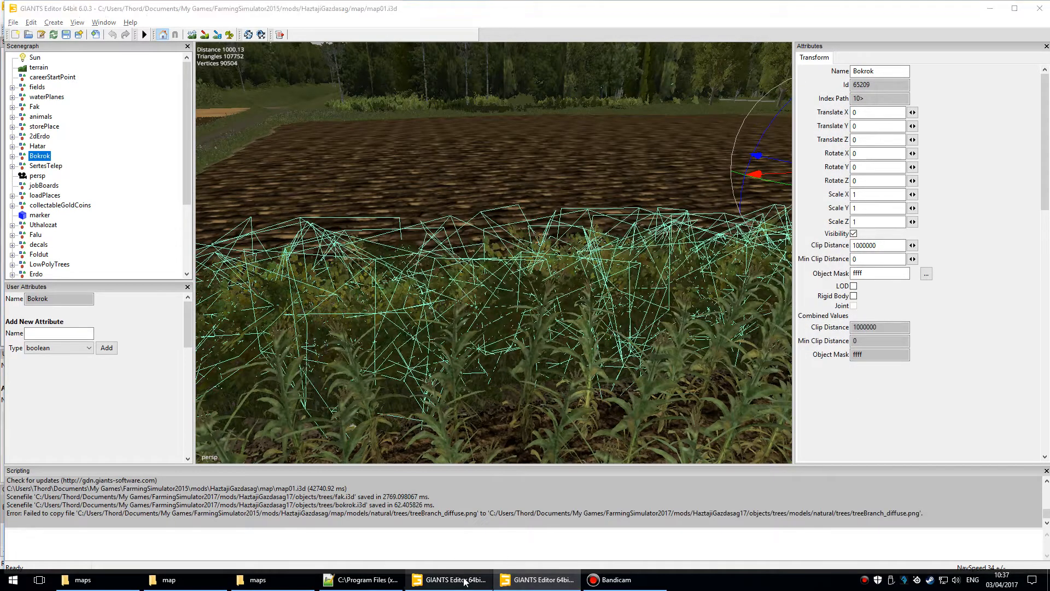
pyautogui.click(8, 18)
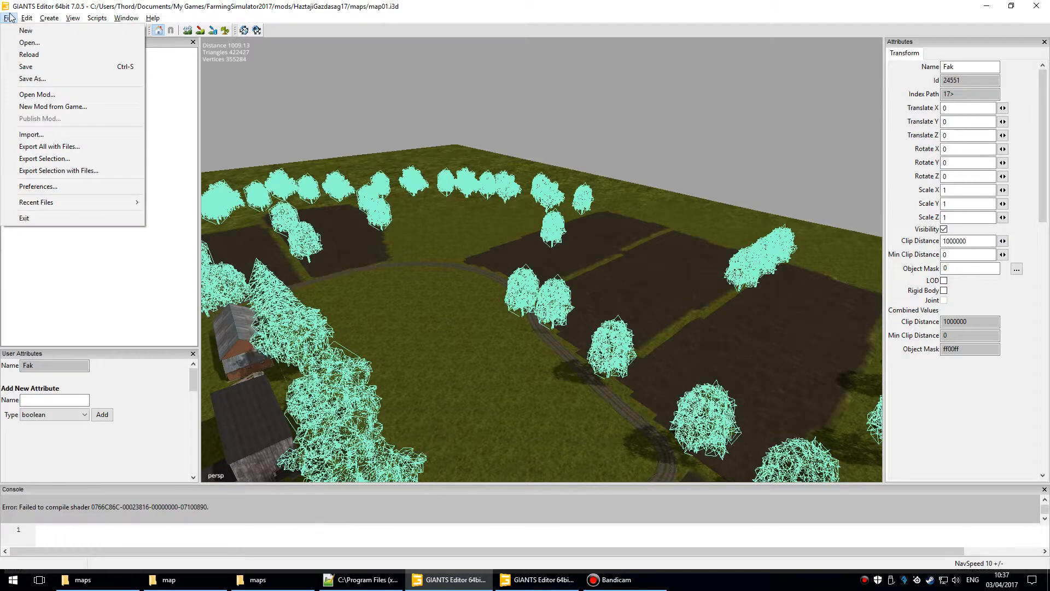
pyautogui.click(39, 135)
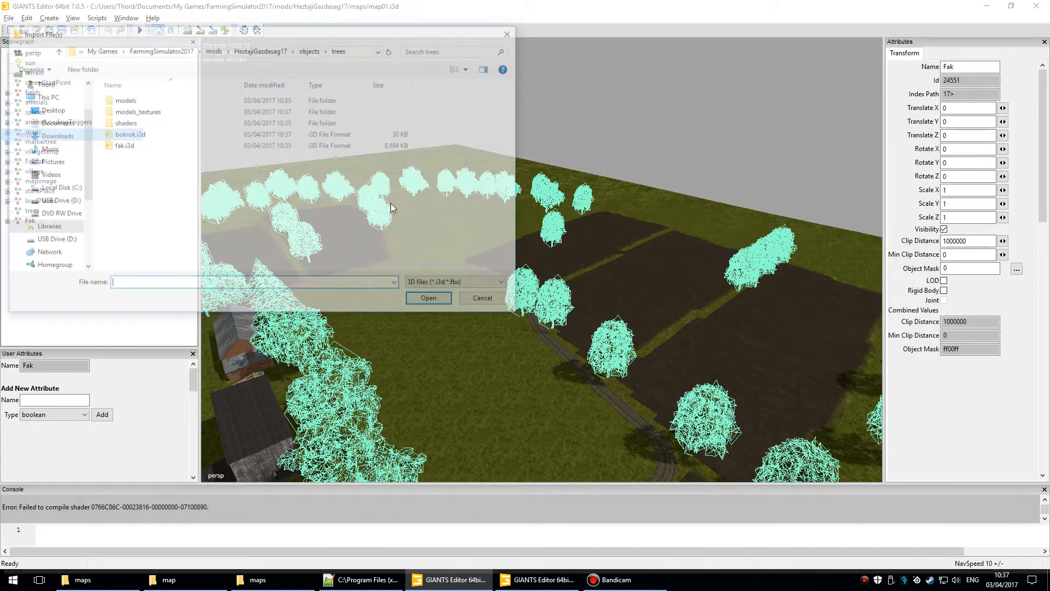
pyautogui.doubleClick(127, 134)
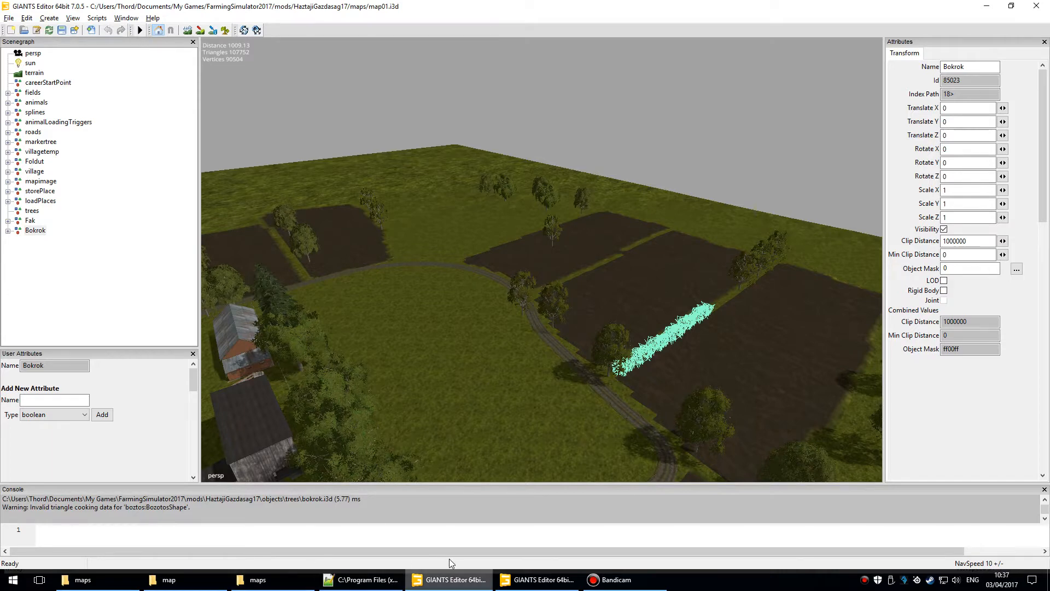
# - Switch to the FarmingSimulator2015 map in GIANTS Editor 6.0.3 and examine the scenegraph groups from Bokrok down to Uthalozat
pyautogui.click(511, 579)
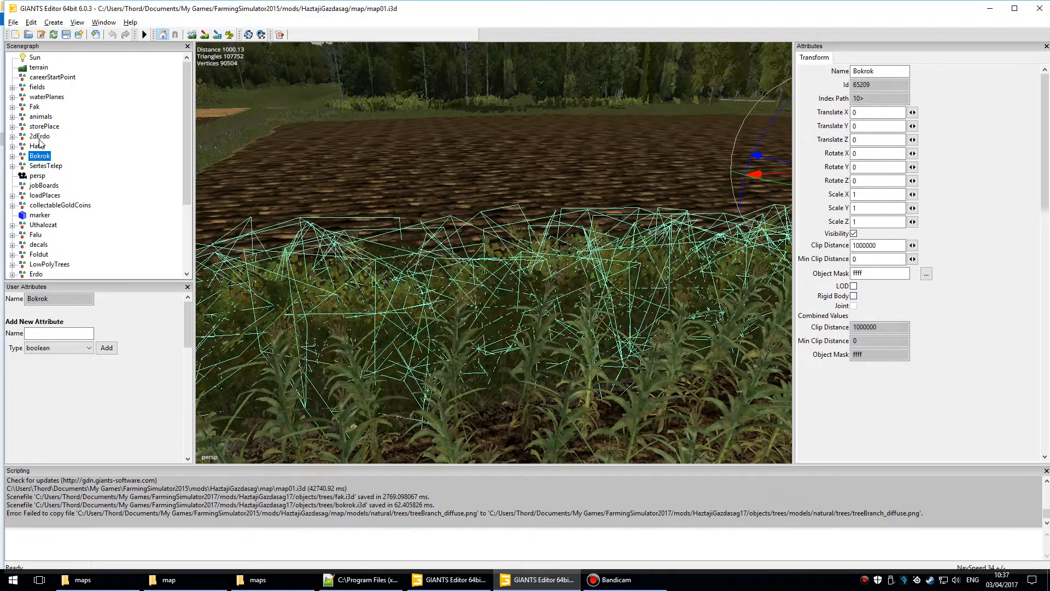
pyautogui.press('Down')
pyautogui.press('Down')
pyautogui.press('Down')
pyautogui.press('Down')
pyautogui.press('Down')
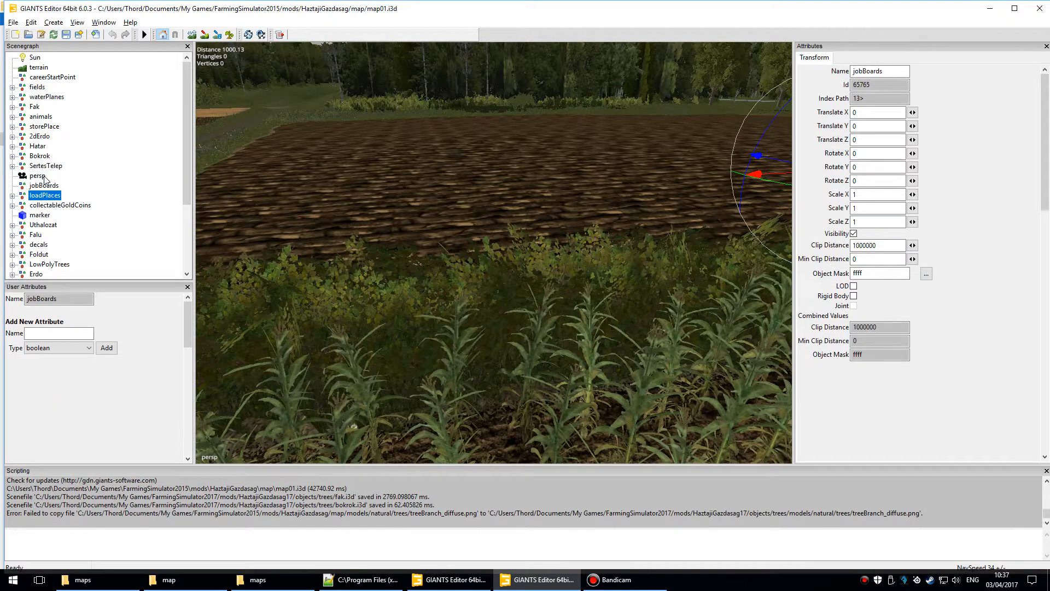
pyautogui.press('Down')
pyautogui.press('Down')
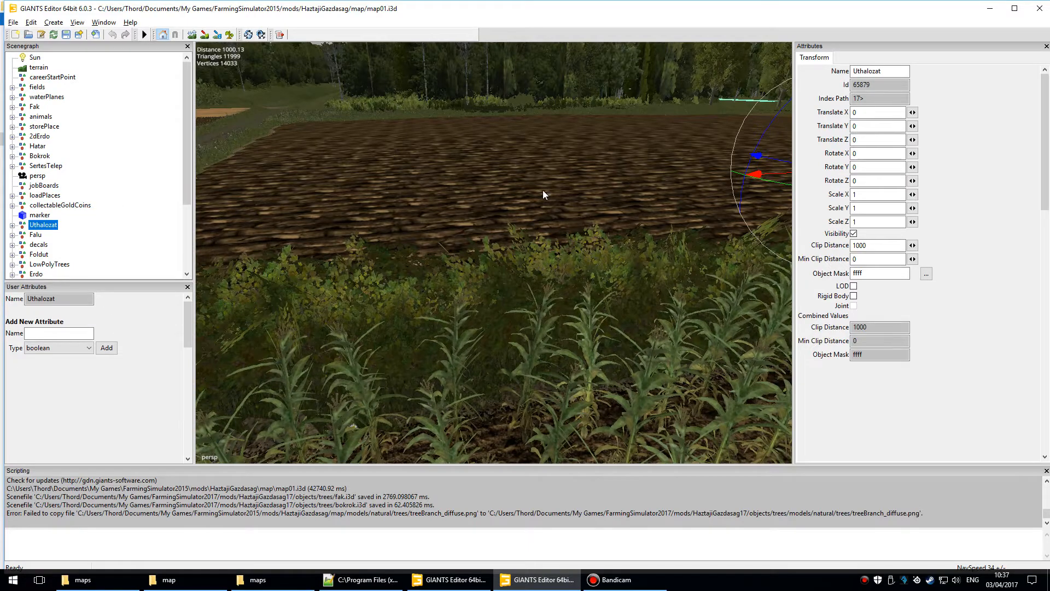
pyautogui.keyDown('alt'); pyautogui.moveTo(540, 218); pyautogui.dragTo(445, 374, button='right'); pyautogui.keyUp('alt')
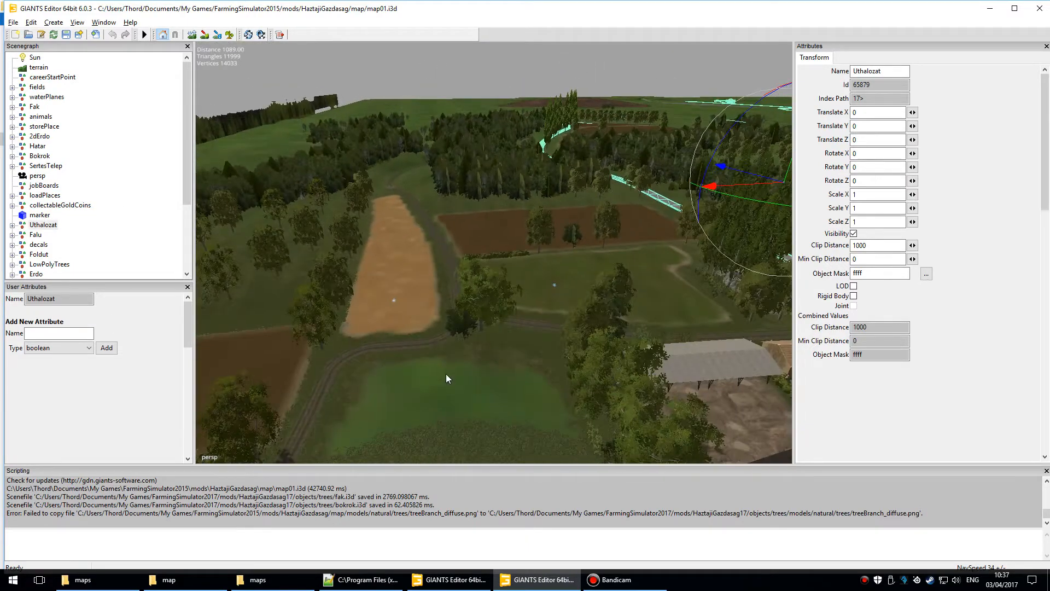
# - Inspect the Falu, decals and Foldut groups around the village to see which objects each one contains
pyautogui.click(36, 234)
pyautogui.keyDown('alt'); pyautogui.moveTo(428, 202); pyautogui.dragTo(194, 203); pyautogui.keyUp('alt')
pyautogui.click(39, 244)
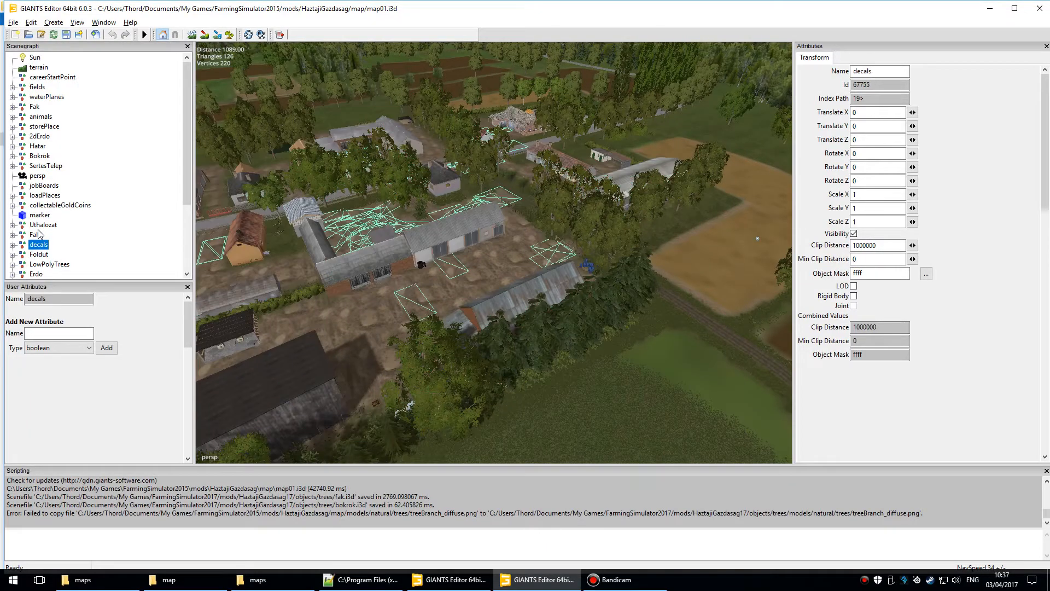
pyautogui.click(38, 254)
pyautogui.scroll(-3, 96, 197)
pyautogui.scroll(3, 452, 274)
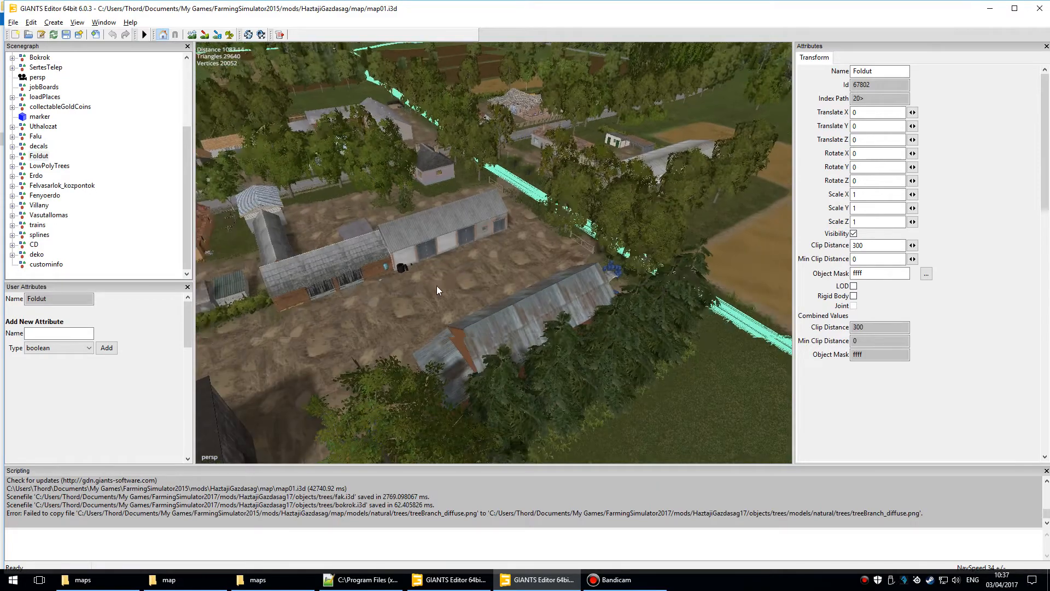
pyautogui.scroll(-4, 436, 286)
# - Select the LowPolyTrees group and inspect where its trees stand around the village and fields
pyautogui.click(50, 166)
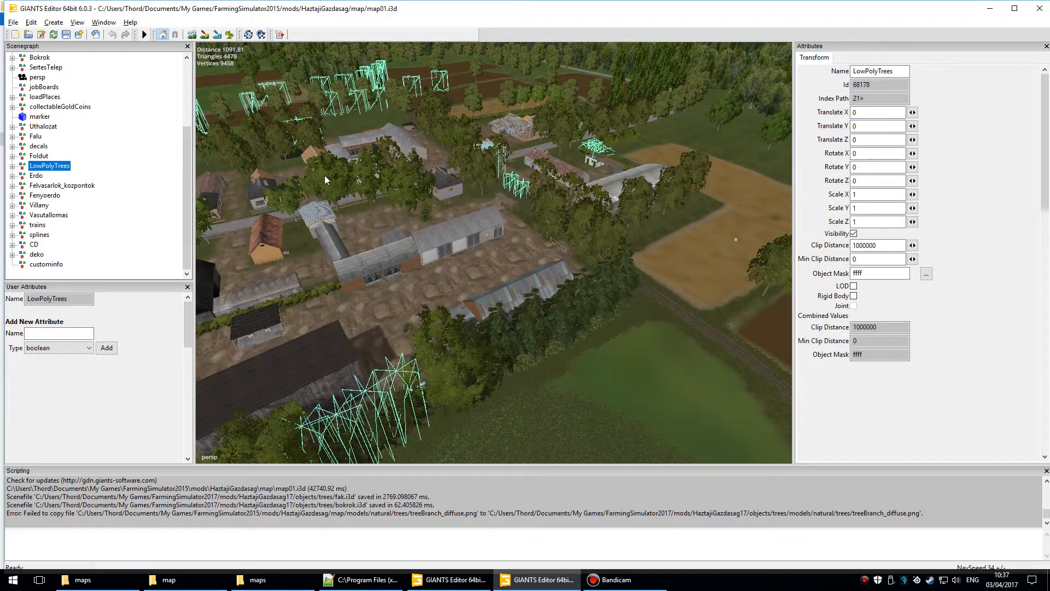
pyautogui.keyDown('alt'); pyautogui.moveTo(477, 206); pyautogui.dragTo(250, 425, button='right'); pyautogui.keyUp('alt')
pyautogui.keyDown('alt'); pyautogui.moveTo(250, 426); pyautogui.dragTo(507, 303); pyautogui.keyUp('alt')
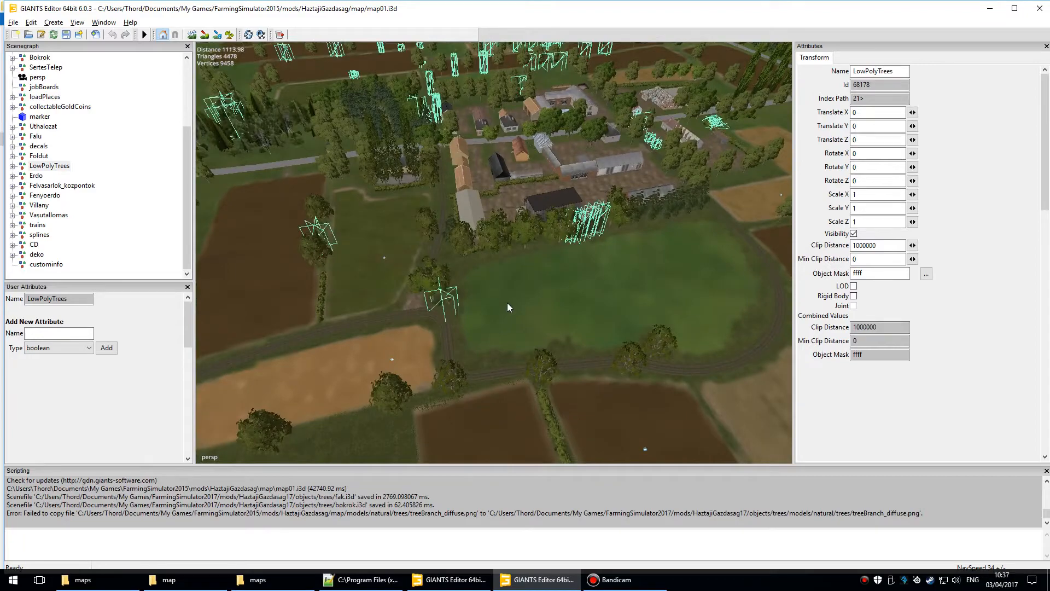
pyautogui.scroll(6, 505, 298)
pyautogui.click(513, 337)
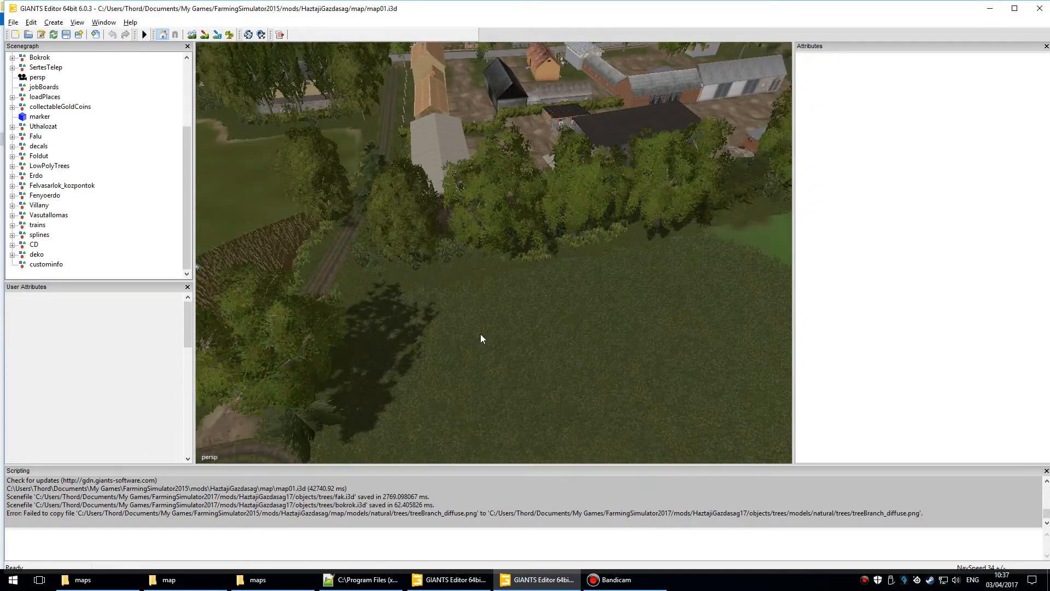
pyautogui.keyDown('alt'); pyautogui.moveTo(417, 348); pyautogui.dragTo(471, 301, button='middle'); pyautogui.keyUp('alt')
pyautogui.scroll(5, 583, 356)
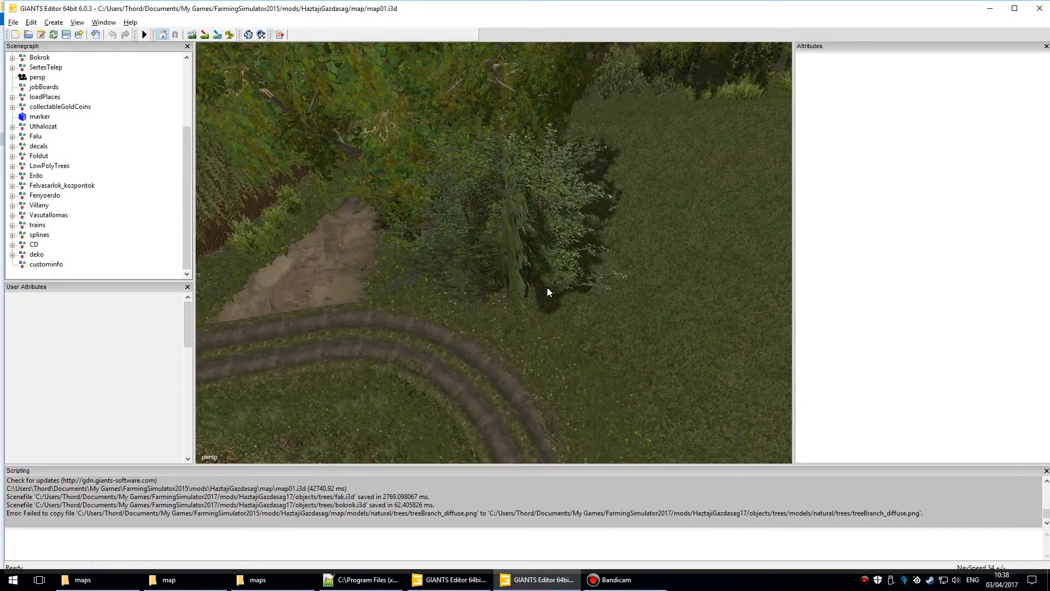
# - Identify the low-poly tree at the track bend and examine its foliage close up
pyautogui.click(502, 225)
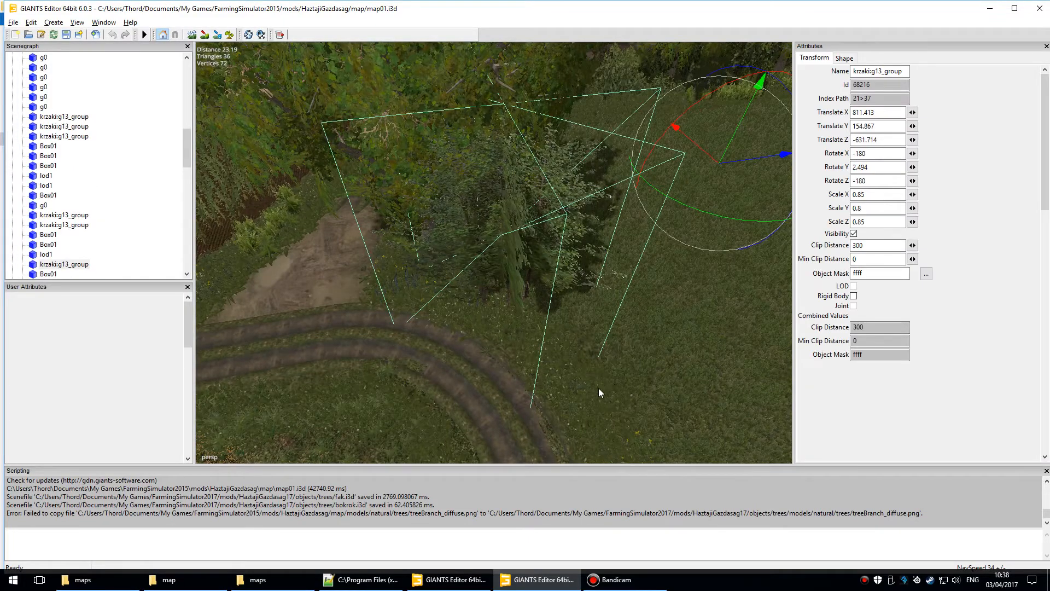
pyautogui.click(597, 383)
pyautogui.scroll(2, 595, 365)
pyautogui.scroll(1, 595, 362)
pyautogui.keyDown('alt'); pyautogui.moveTo(639, 314); pyautogui.dragTo(668, 231); pyautogui.keyUp('alt')
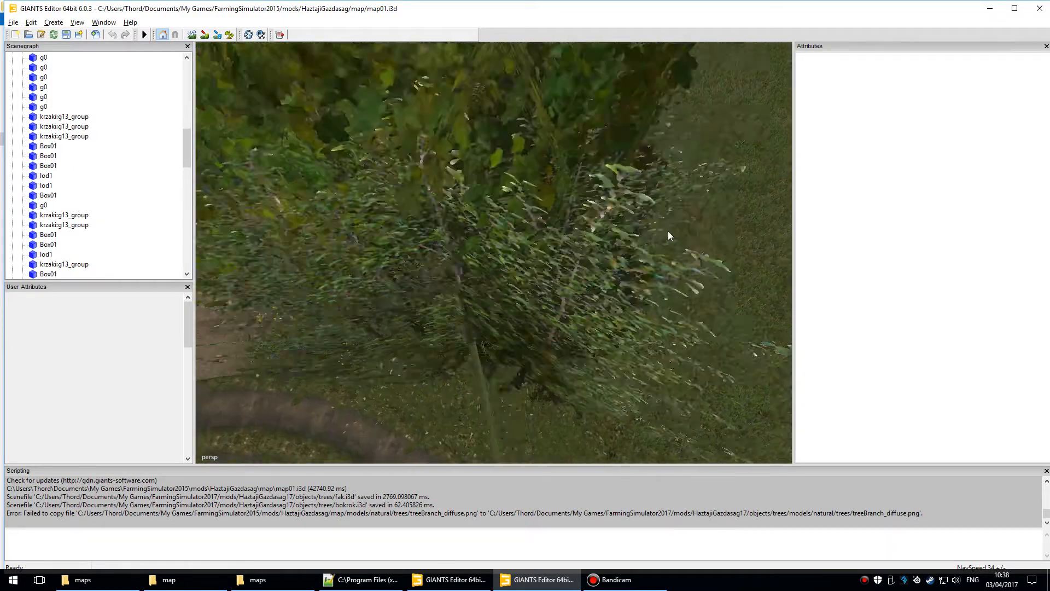
pyautogui.scroll(3, 671, 228)
pyautogui.scroll(-5, 670, 229)
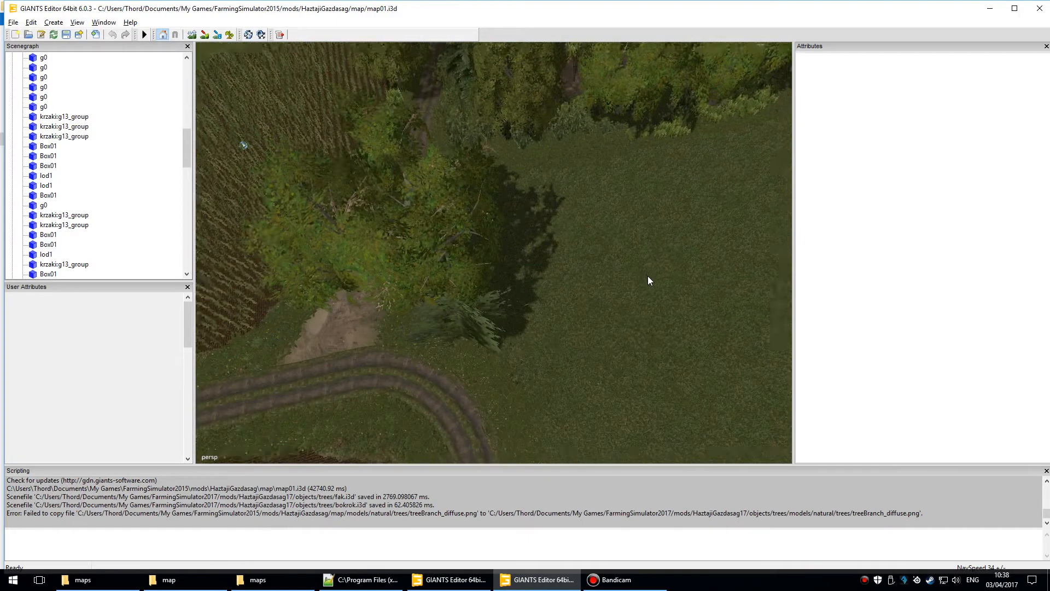
# - Move the oak20m tree at the track junction away from the low-poly tree, to about X 790, Z -612
pyautogui.click(448, 220)
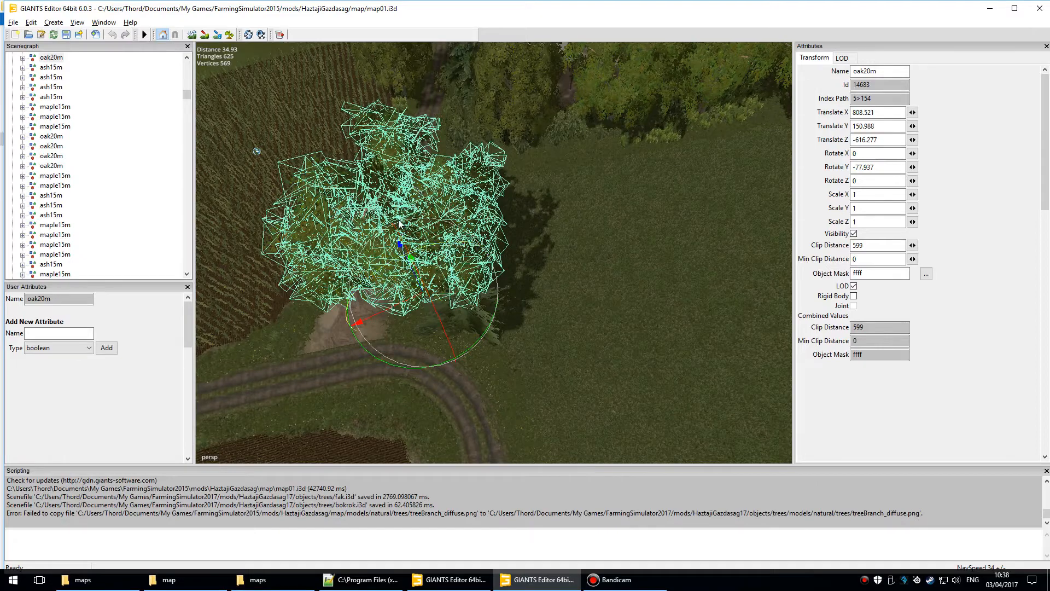
pyautogui.moveTo(408, 239); pyautogui.dragTo(298, 52)
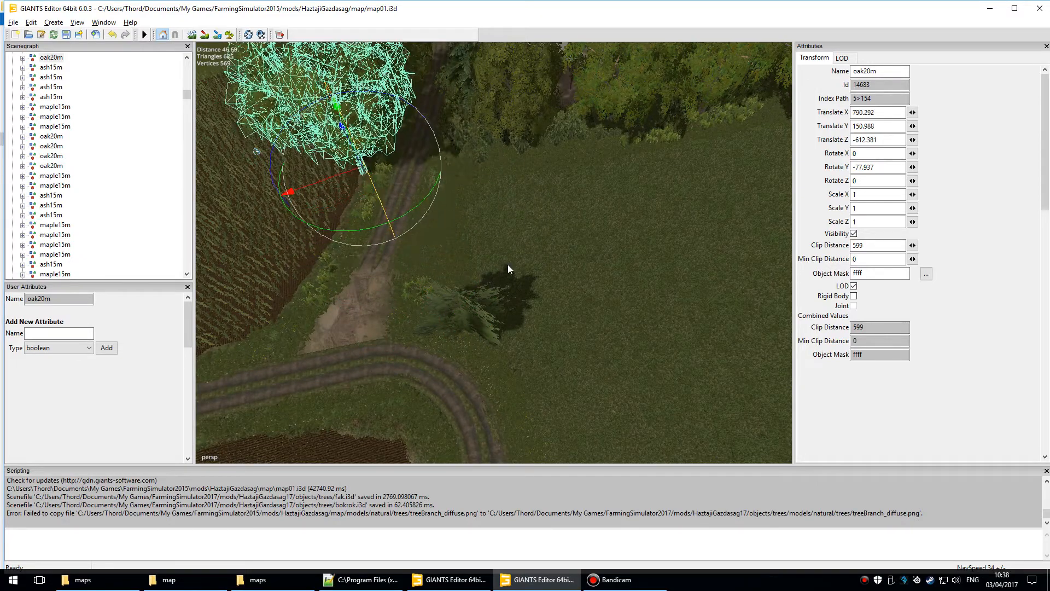
pyautogui.scroll(3, 517, 356)
# - Examine the crossed planes of the uncovered krzaki:g13_group tree and its surroundings from above
pyautogui.click(414, 367)
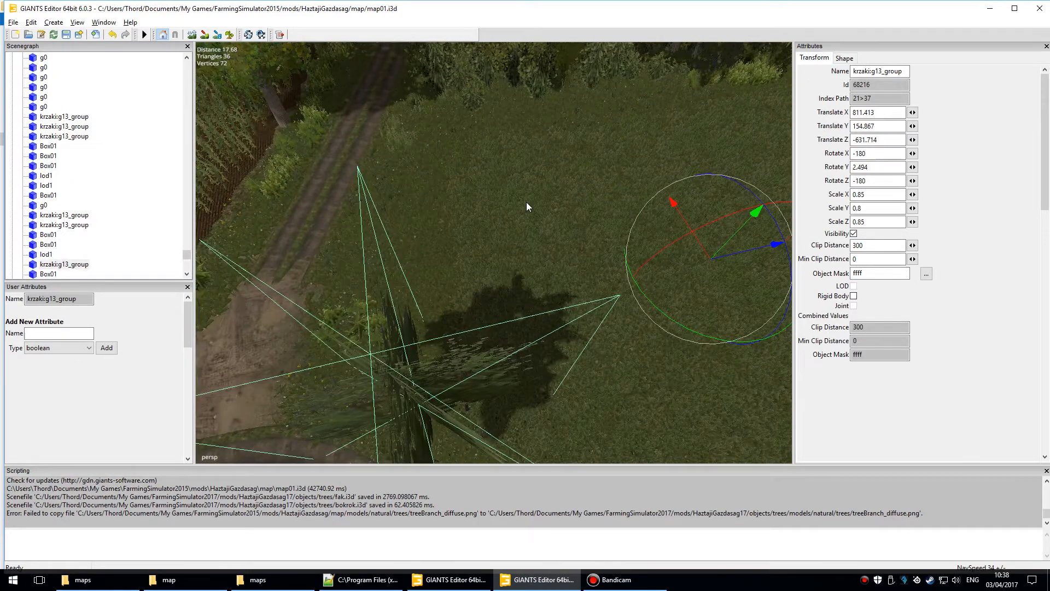
pyautogui.click(561, 356)
pyautogui.keyDown('alt'); pyautogui.moveTo(561, 357); pyautogui.dragTo(659, 283); pyautogui.keyUp('alt')
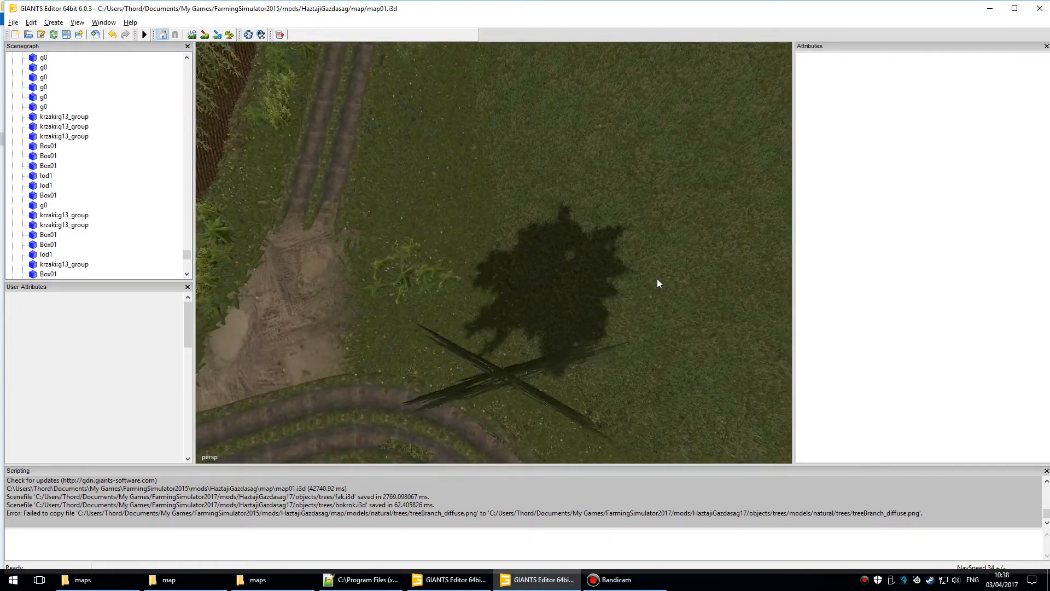
pyautogui.scroll(-10, 658, 284)
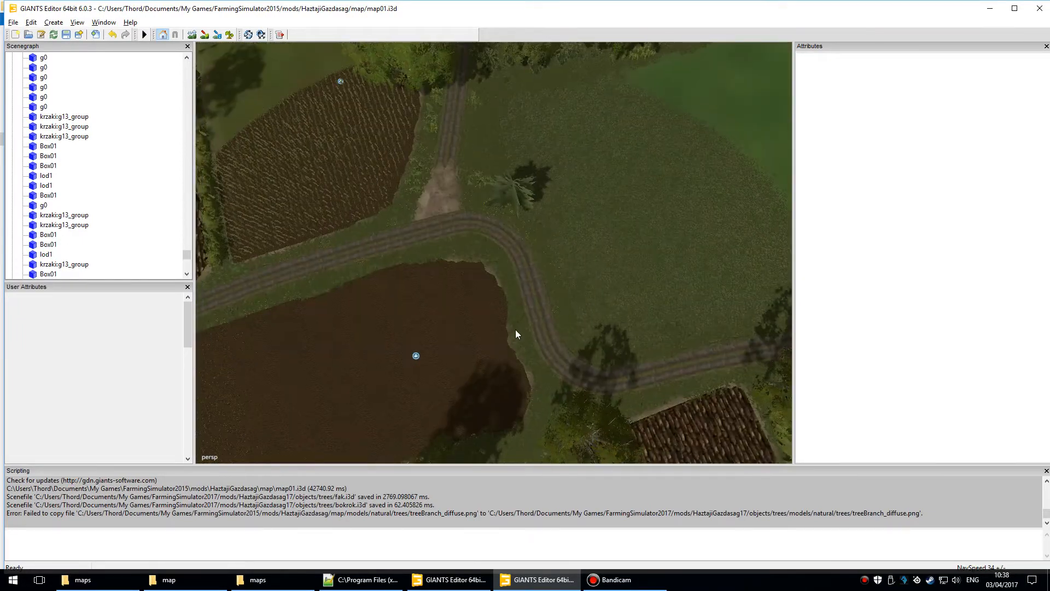
pyautogui.keyDown('alt'); pyautogui.moveTo(515, 330); pyautogui.dragTo(552, 296); pyautogui.keyUp('alt')
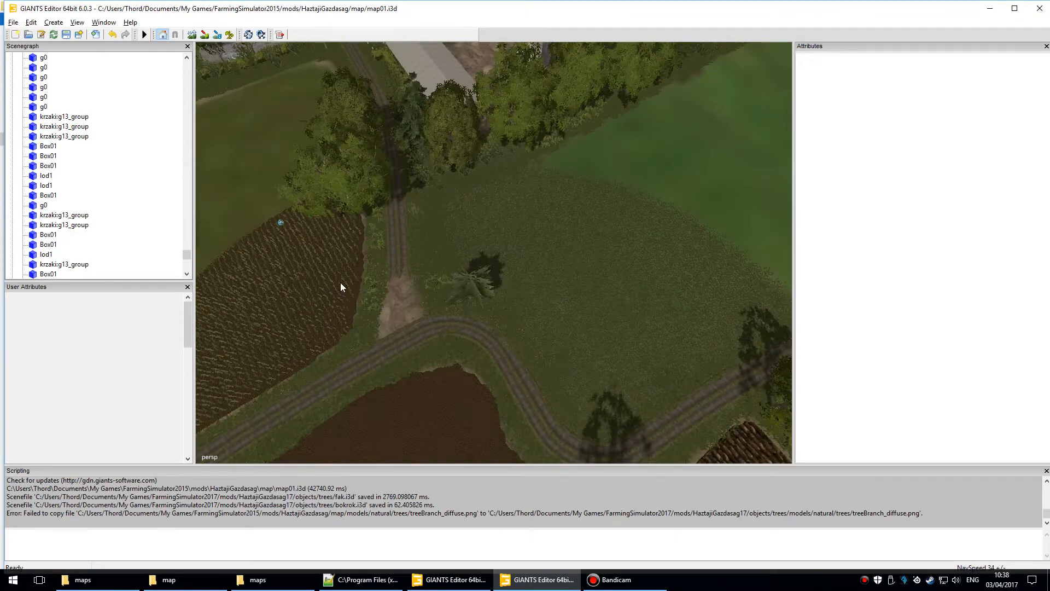
# - Collapse the expanded Fak and LowPolyTrees groups in the scenegraph
pyautogui.scroll(10, 186, 233)
pyautogui.moveTo(193, 211); pyautogui.dragTo(201, 15)
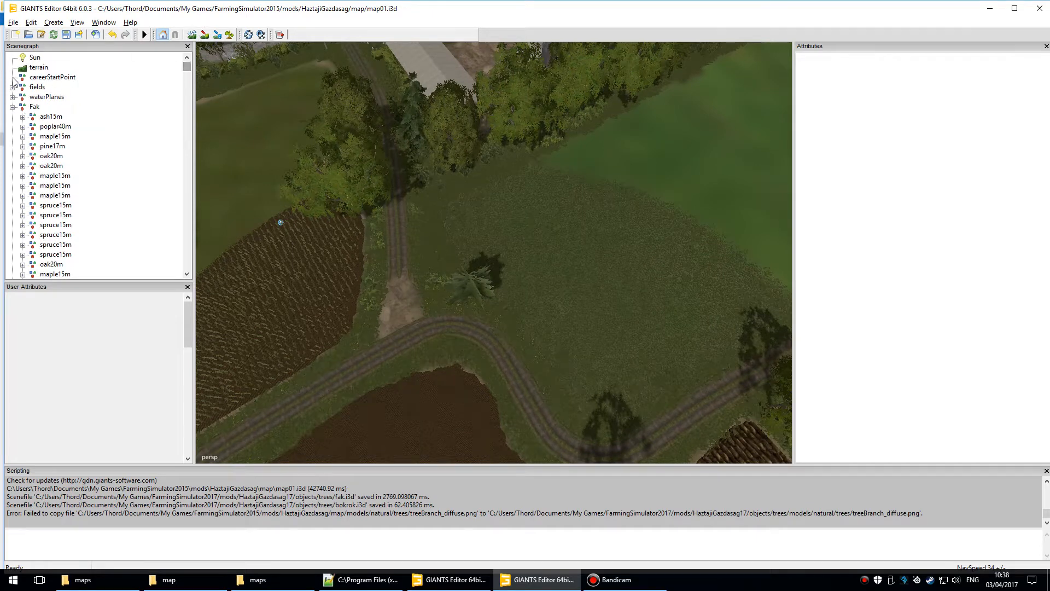
pyautogui.click(12, 107)
pyautogui.scroll(-1, 113, 169)
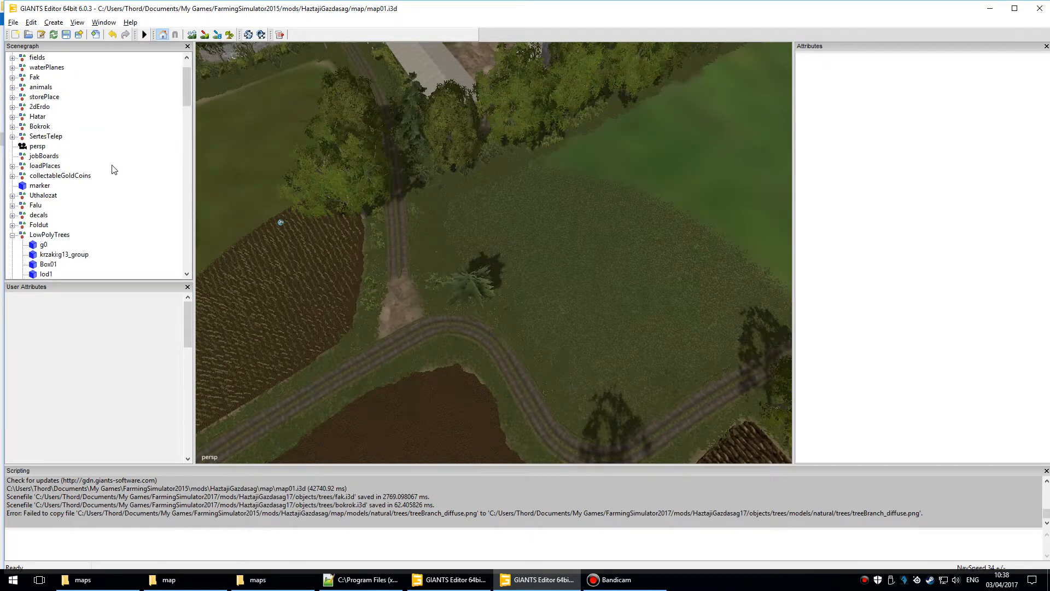
pyautogui.click(12, 235)
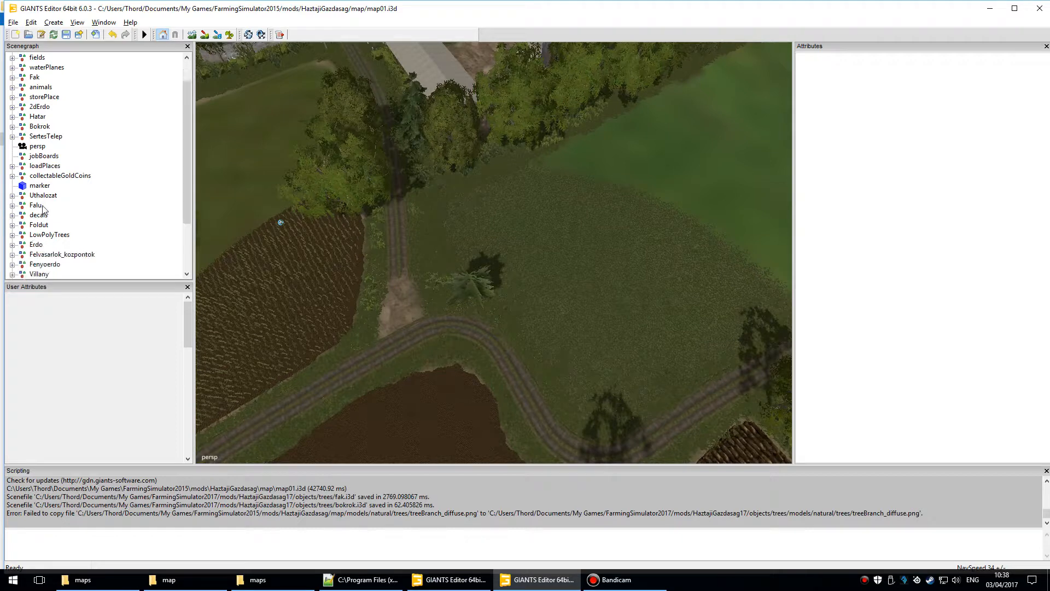
# - Export the LowPolyTrees group with files as lowpolytrees into the objects/trees folder
pyautogui.click(49, 235)
pyautogui.hotkey('alt', 'f')
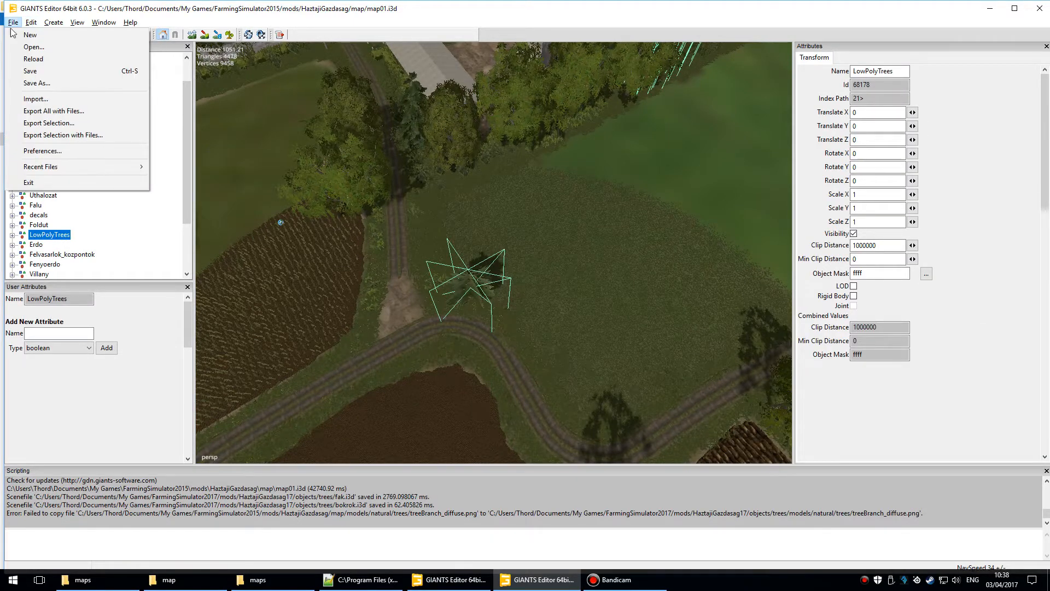
pyautogui.click(38, 135)
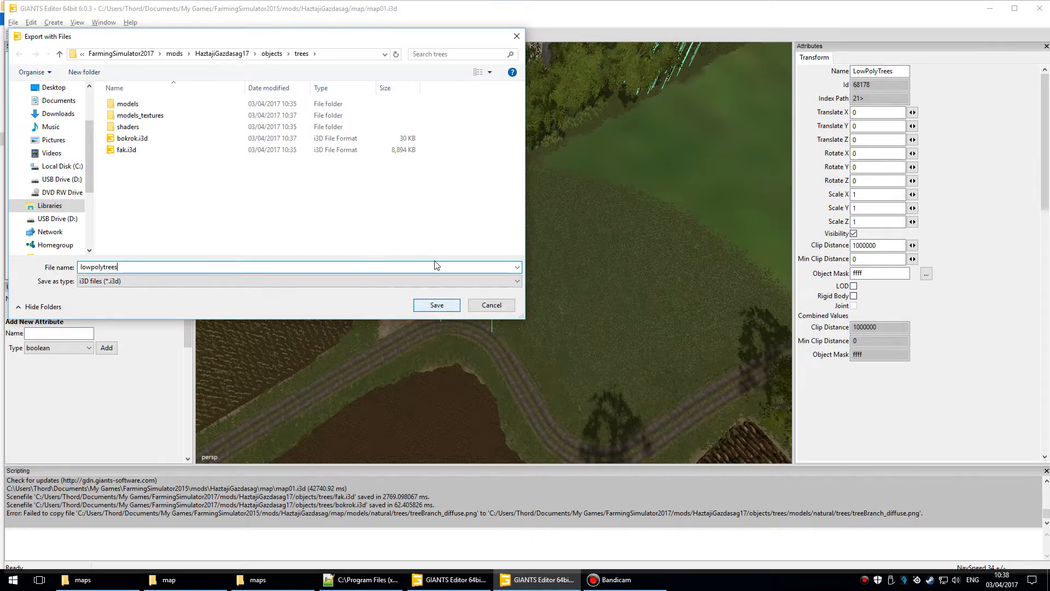
pyautogui.click(435, 302)
# - Switch to the FarmingSimulator2017 map in GIANTS Editor 7.0.5 and import lowpolytrees.i3d from the objects/trees folder
pyautogui.click(473, 579)
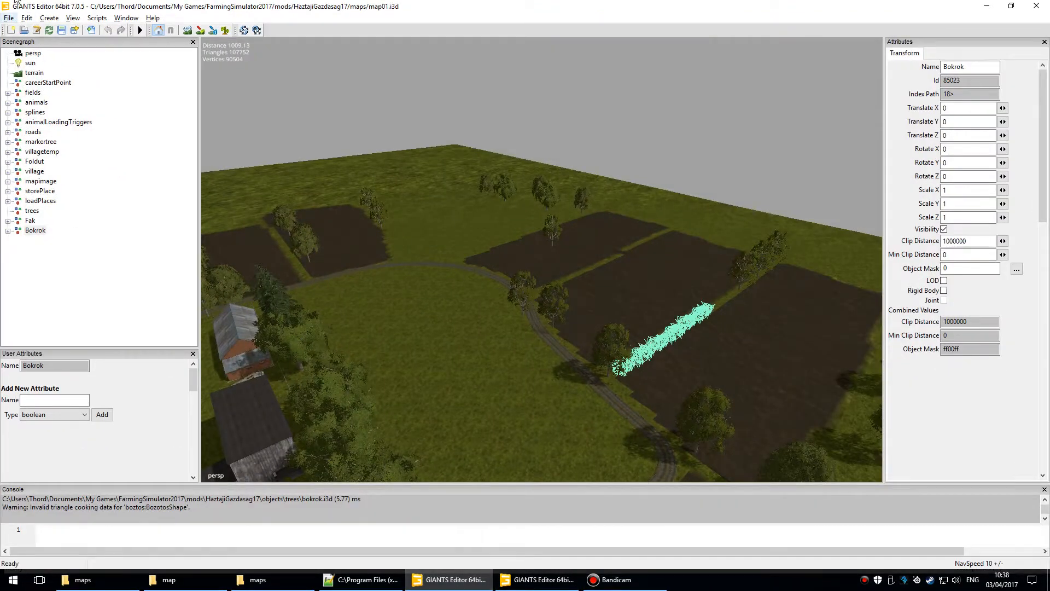
pyautogui.click(9, 18)
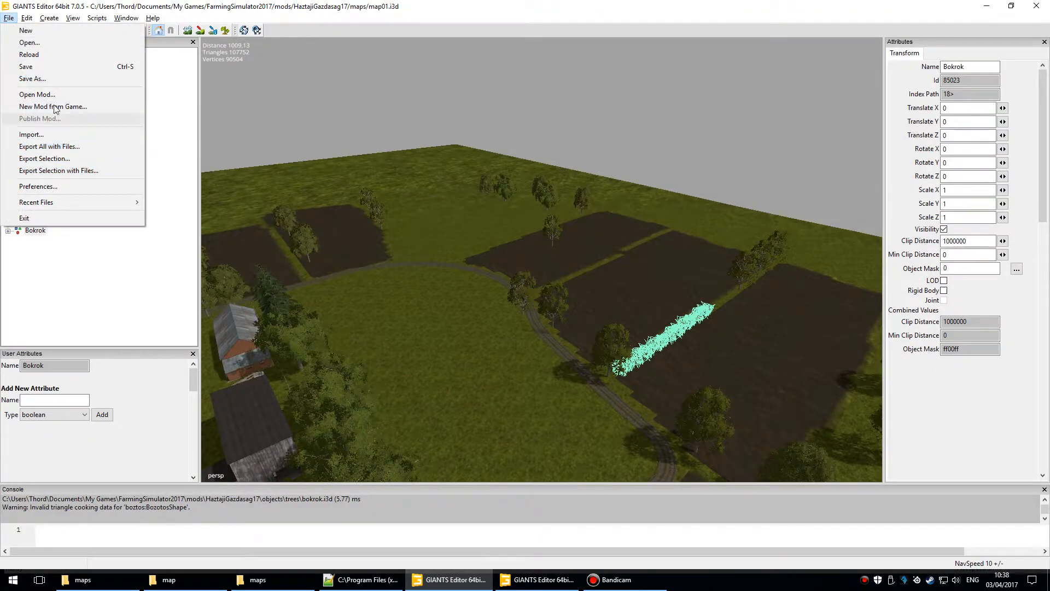
pyautogui.click(33, 134)
pyautogui.doubleClick(136, 157)
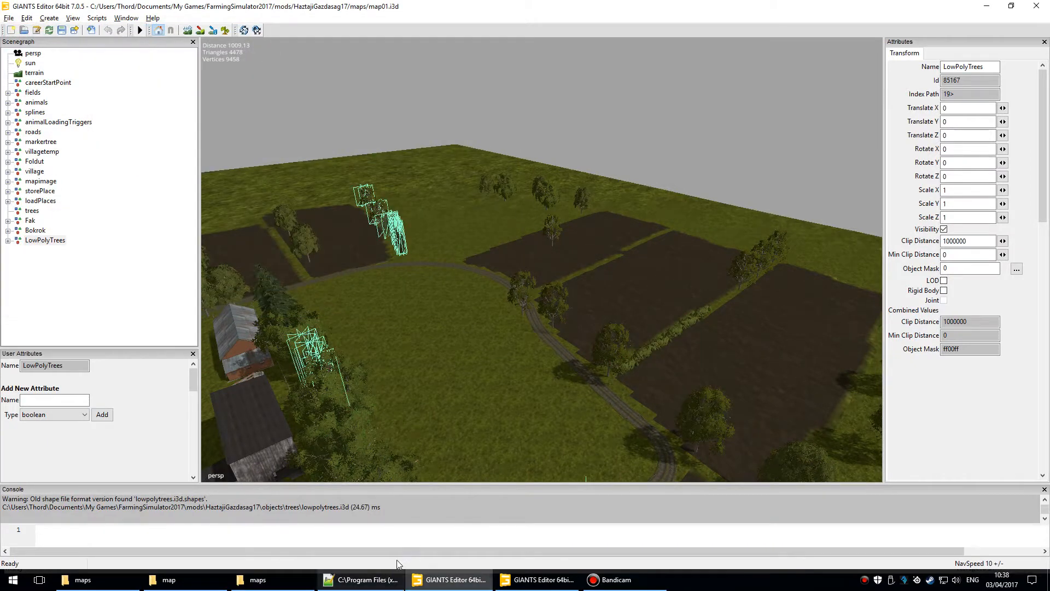
# - Return to the FarmingSimulator2015 map, select the Erdo group and inspect its forest coverage across the map
pyautogui.click(539, 579)
pyautogui.click(36, 245)
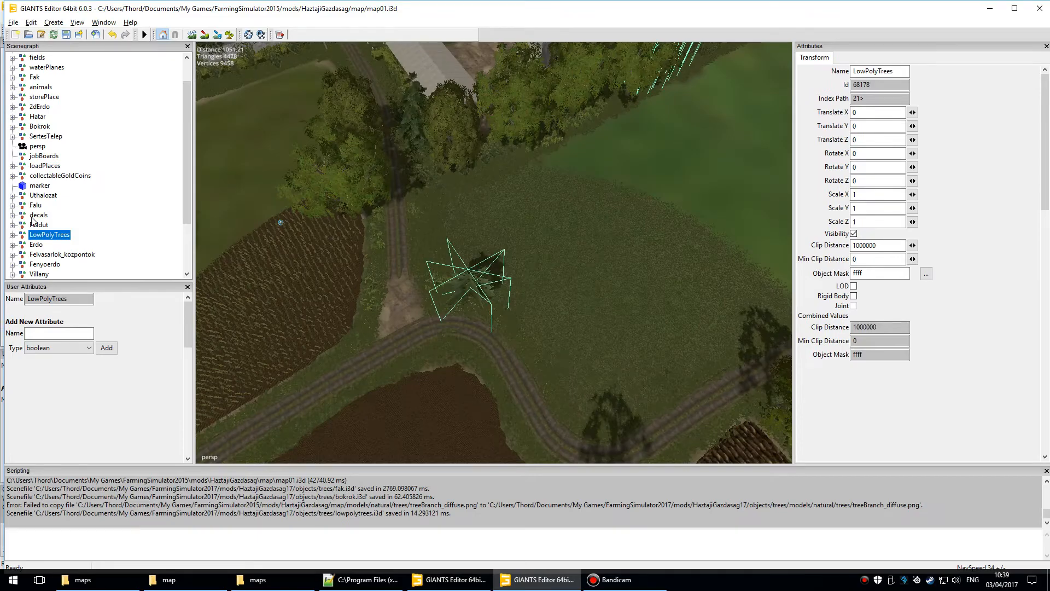
pyautogui.scroll(-5, 550, 328)
pyautogui.keyDown('alt'); pyautogui.moveTo(550, 328); pyautogui.dragTo(472, 238); pyautogui.keyUp('alt')
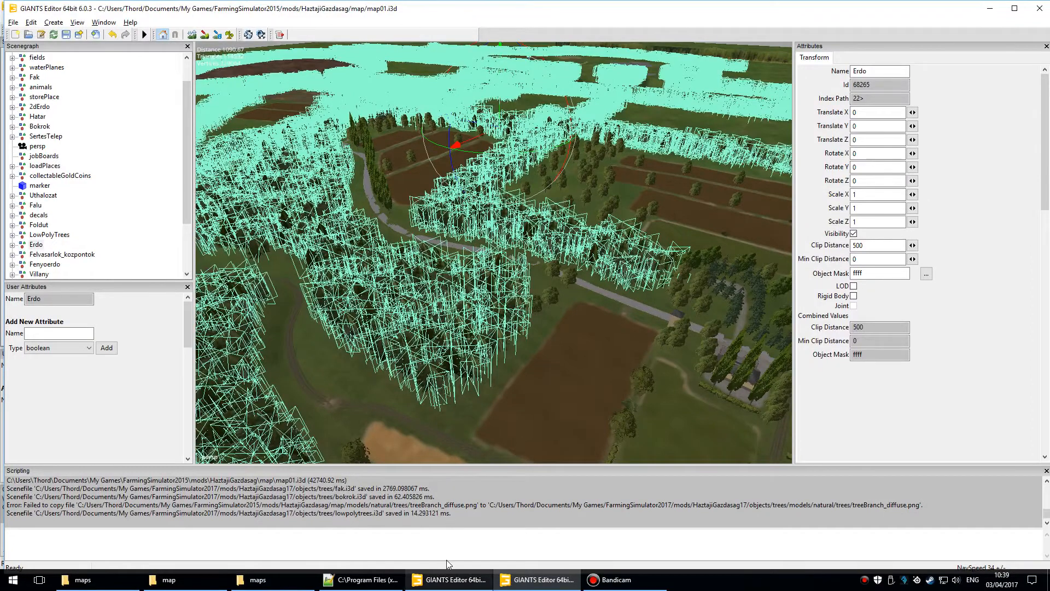
# - Switch to the FarmingSimulator2017 map and review the imported Fak, Bokrok and LowPolyTrees groups around the village
pyautogui.click(454, 580)
pyautogui.keyDown('alt'); pyautogui.moveTo(605, 251); pyautogui.dragTo(609, 324); pyautogui.keyUp('alt')
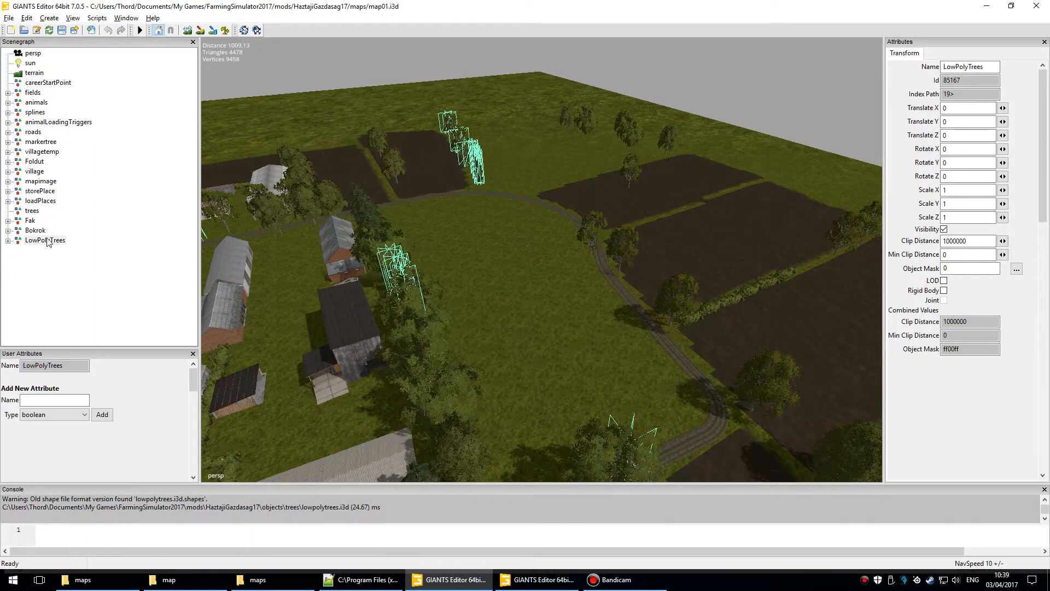
pyautogui.click(31, 220)
pyautogui.press('Down')
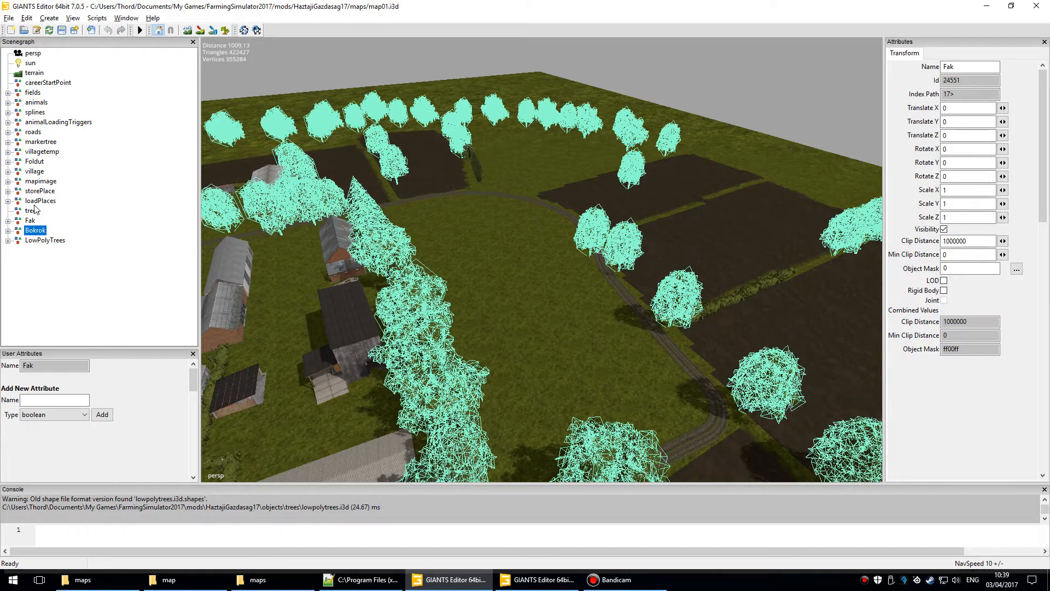
pyautogui.press('Down')
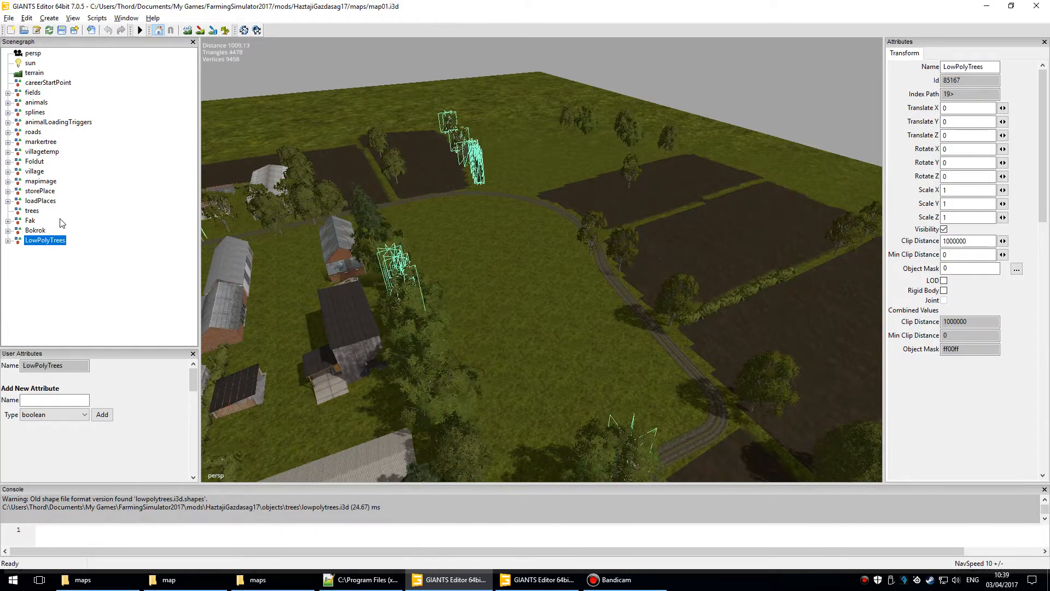
pyautogui.keyDown('alt'); pyautogui.moveTo(563, 302); pyautogui.dragTo(435, 312); pyautogui.keyUp('alt')
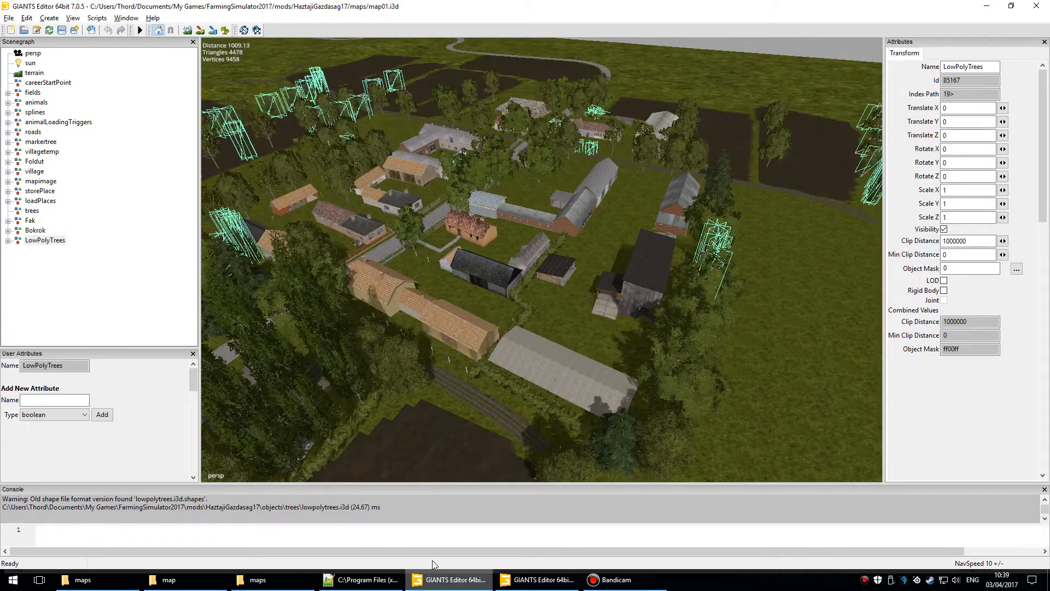
# - Switch to the FarmingSimulator2015 map and export the Erdo group with files as Erdo into the objects/trees folder
pyautogui.click(549, 578)
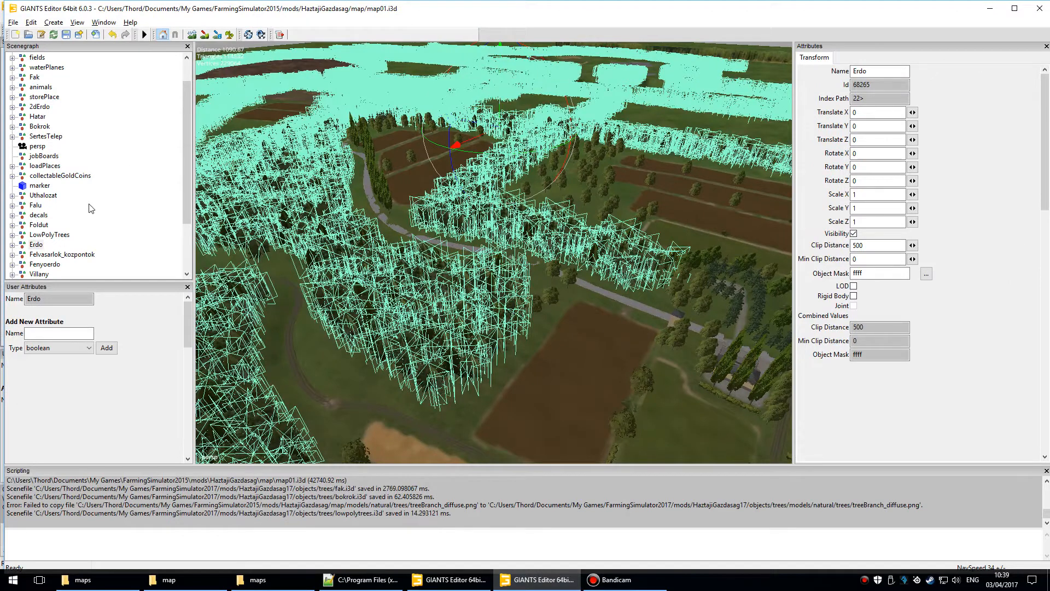
pyautogui.click(13, 22)
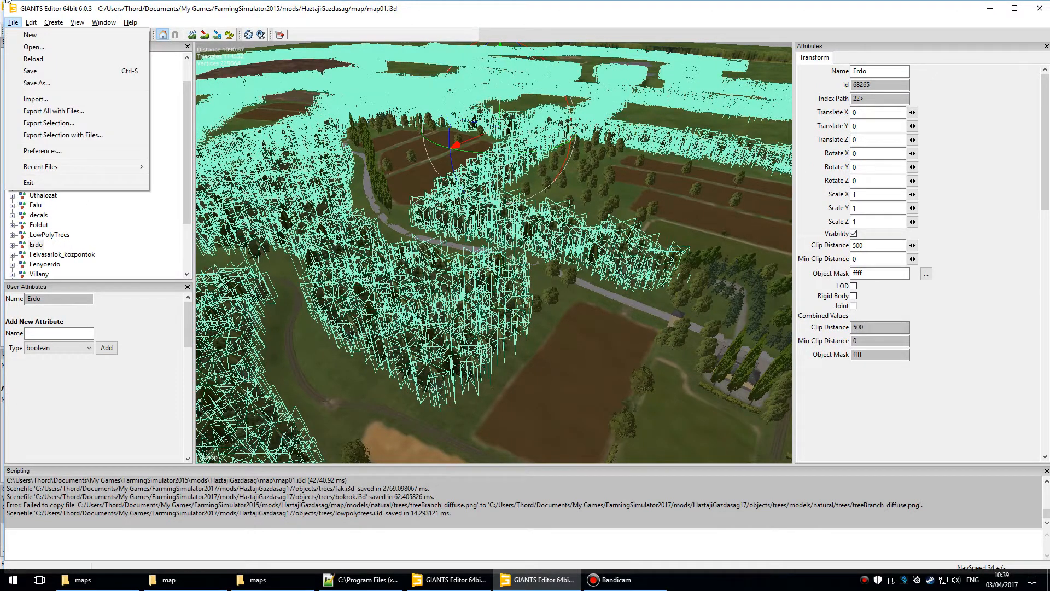
pyautogui.click(33, 134)
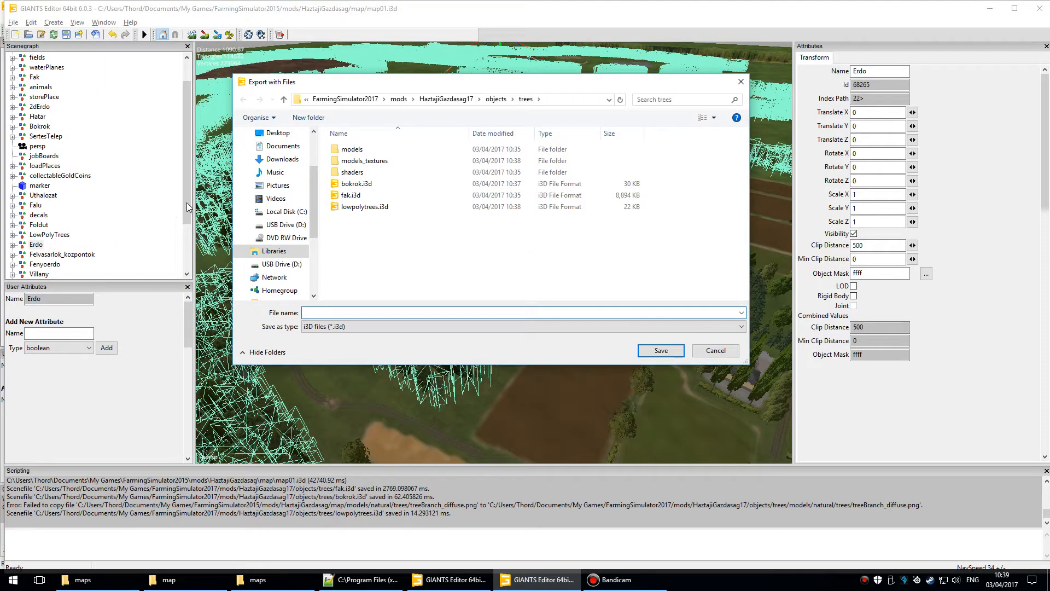
pyautogui.write('Erdo')
pyautogui.press('Return')
# - Switch to the FarmingSimulator2017 map in GIANTS Editor 7.0.5 and import Erdo.i3d from the objects/trees folder
pyautogui.click(448, 580)
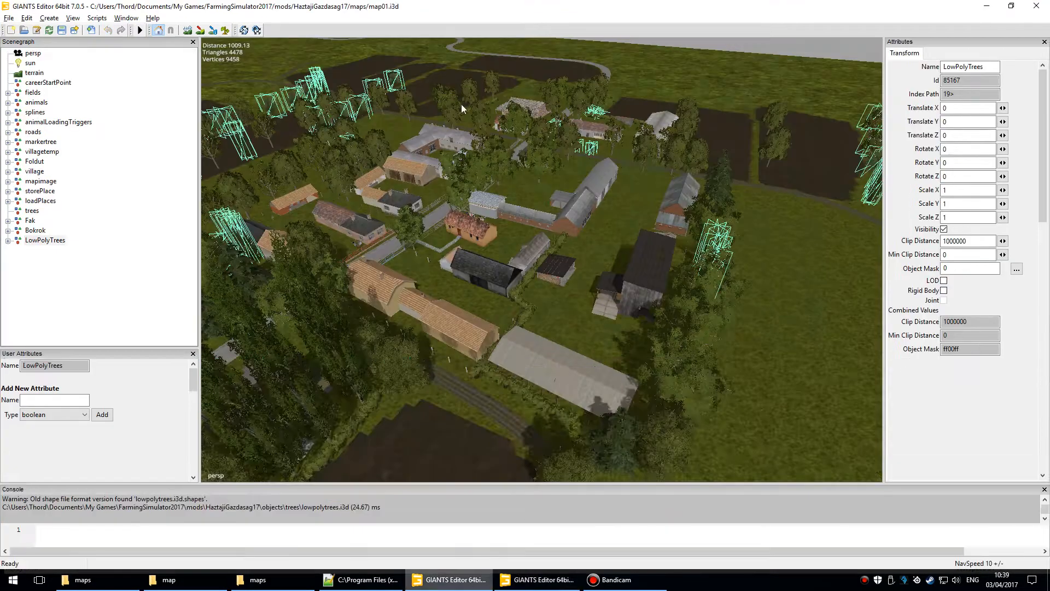
pyautogui.click(9, 17)
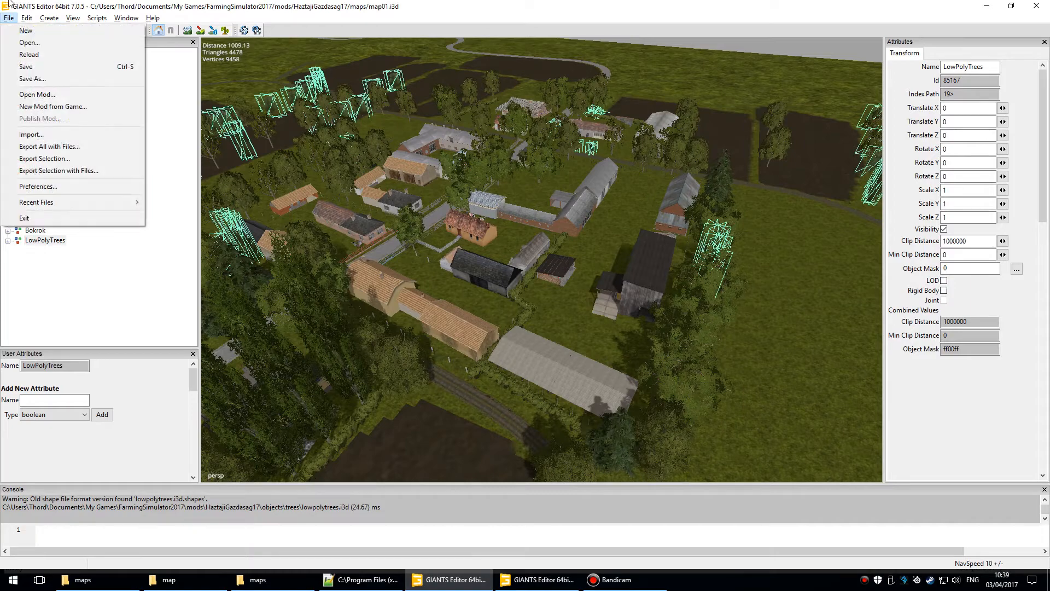
pyautogui.click(33, 134)
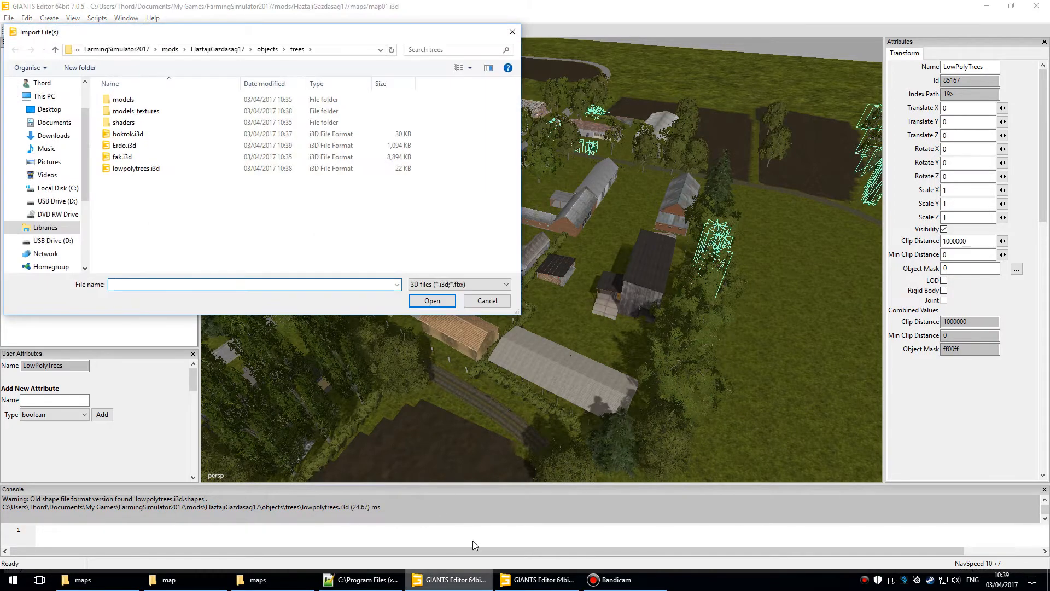
pyautogui.click(535, 579)
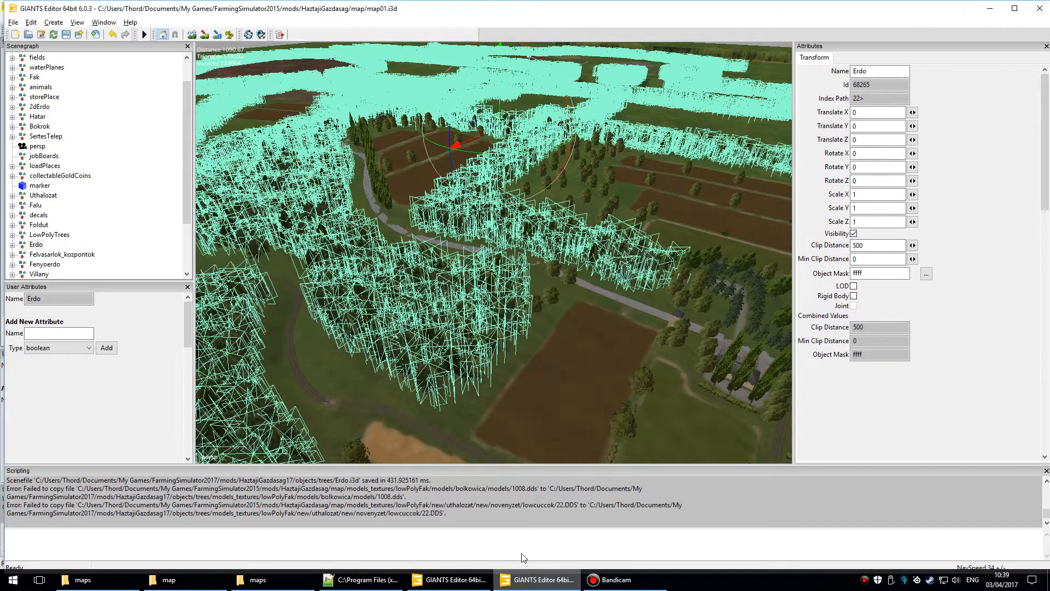
pyautogui.click(448, 579)
pyautogui.doubleClick(124, 145)
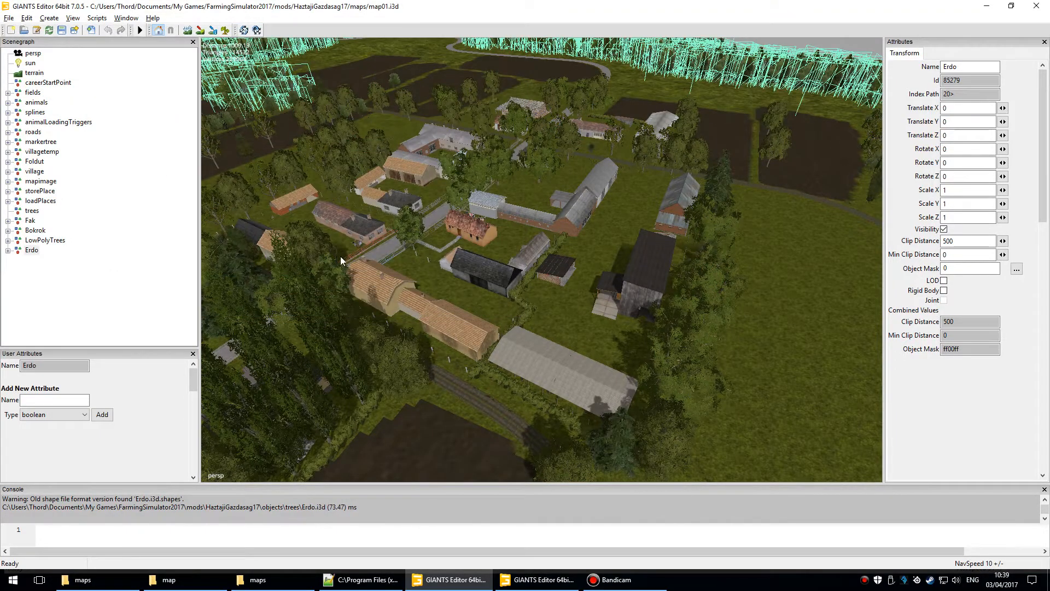
pyautogui.scroll(-3, 457, 281)
pyautogui.moveTo(457, 281)
pyautogui.keyDown('alt'); pyautogui.mouseDown()
pyautogui.moveTo(878, 307)
pyautogui.moveTo(470, 271)
pyautogui.mouseUp(); pyautogui.keyUp('alt')
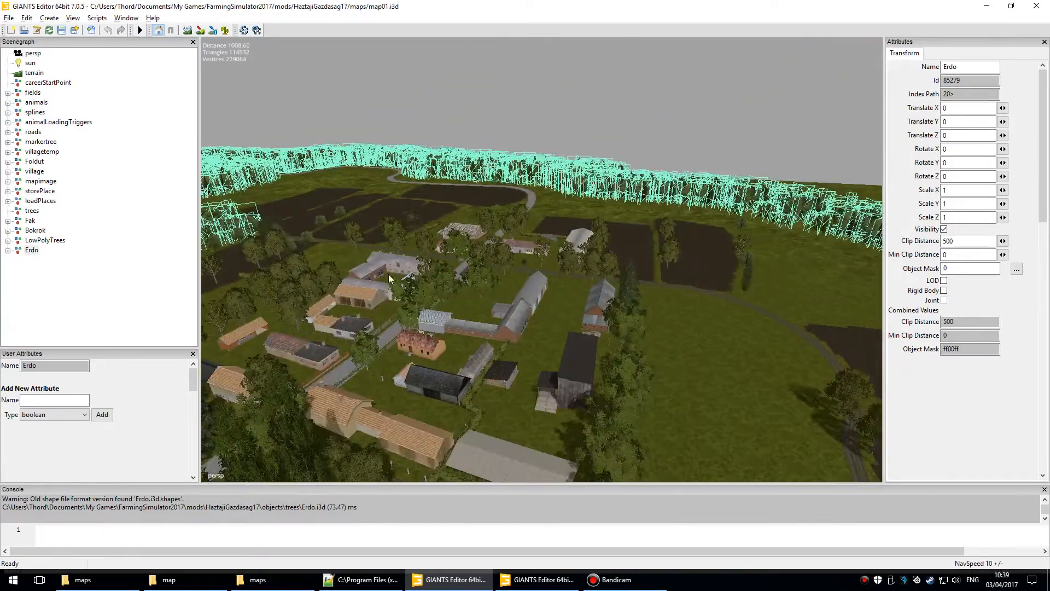
# - Collapse the Felvasarlok_kozpontok group and examine what each imported group, from Fak to Fenyoerdo, and the trees group cover on the map
pyautogui.click(536, 580)
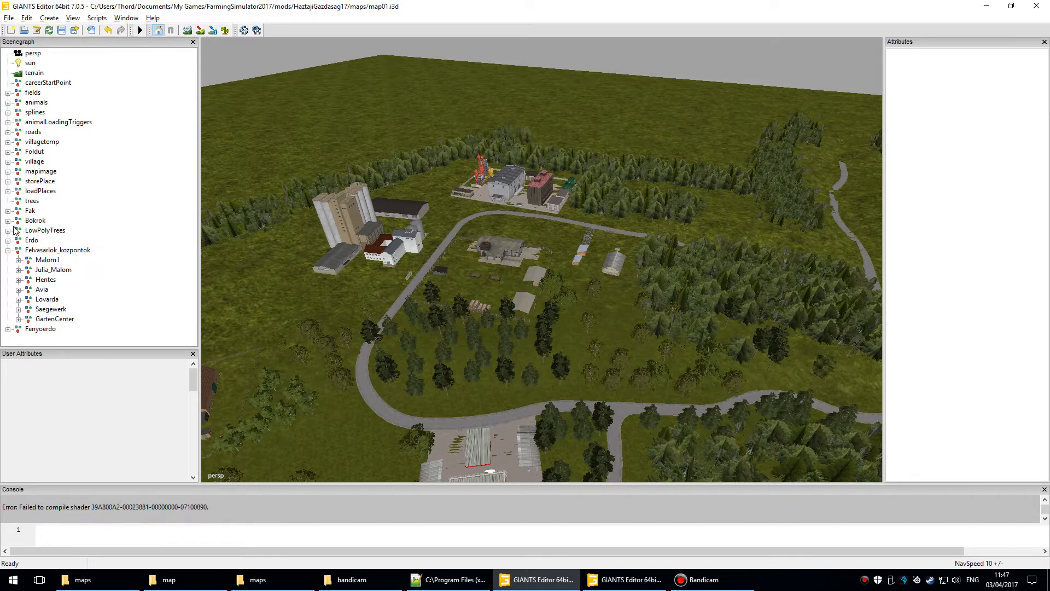
pyautogui.click(8, 250)
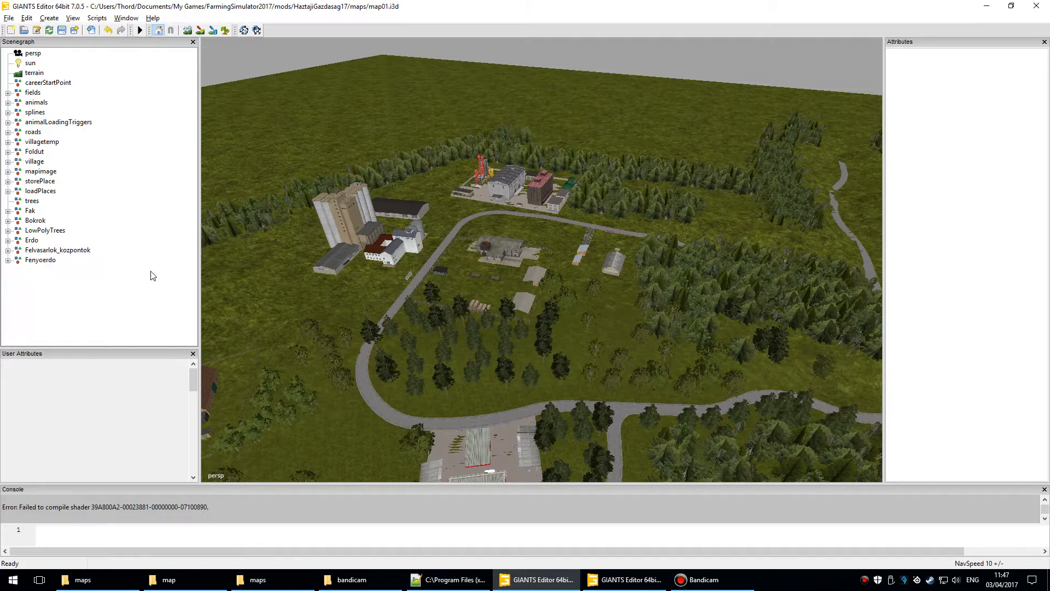
pyautogui.keyDown('alt'); pyautogui.moveTo(405, 224); pyautogui.dragTo(569, 185); pyautogui.keyUp('alt')
pyautogui.keyDown('alt'); pyautogui.moveTo(568, 185); pyautogui.dragTo(474, 383, button='right'); pyautogui.keyUp('alt')
pyautogui.keyDown('alt'); pyautogui.moveTo(474, 383); pyautogui.dragTo(435, 417); pyautogui.keyUp('alt')
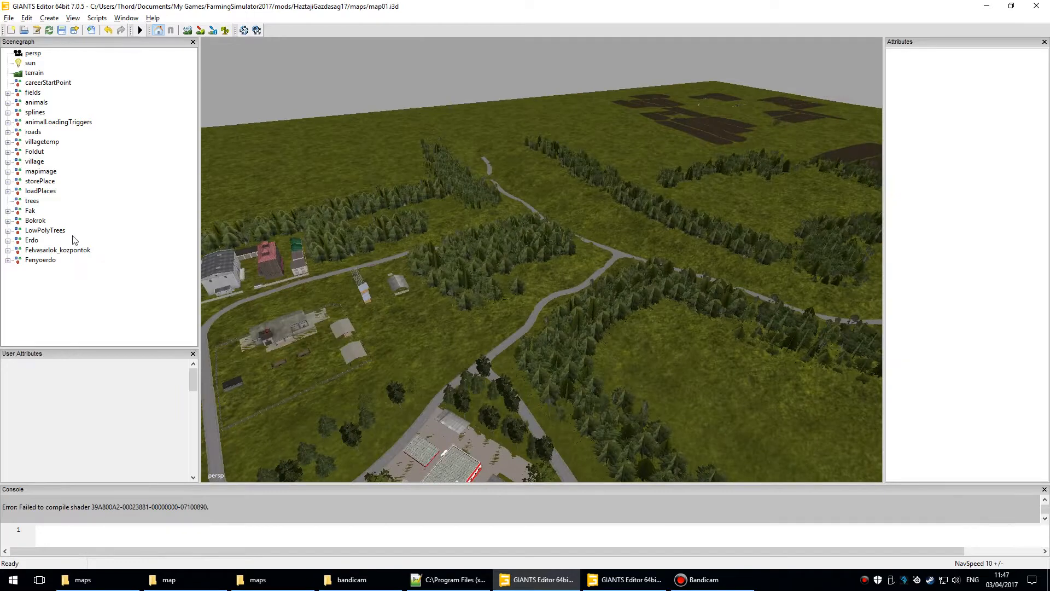
pyautogui.click(30, 211)
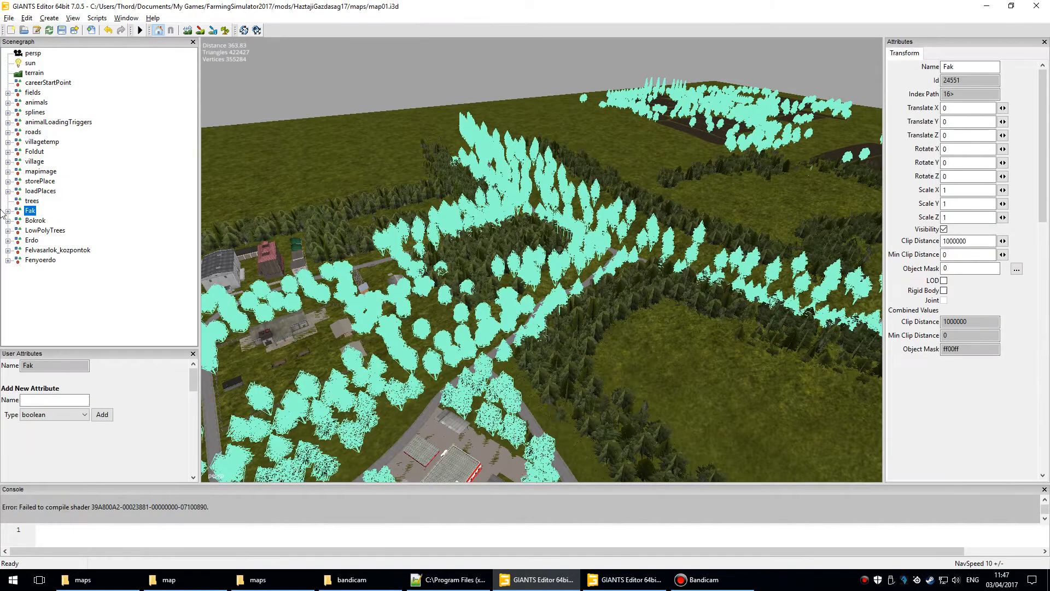
pyautogui.click(35, 220)
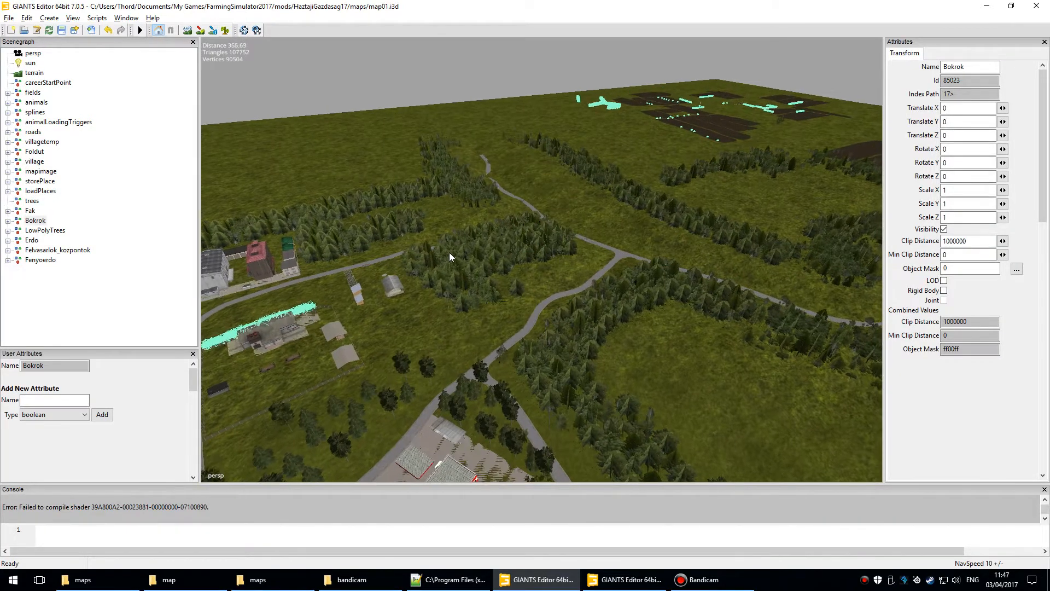
pyautogui.keyDown('alt'); pyautogui.moveTo(523, 174); pyautogui.dragTo(545, 167); pyautogui.keyUp('alt')
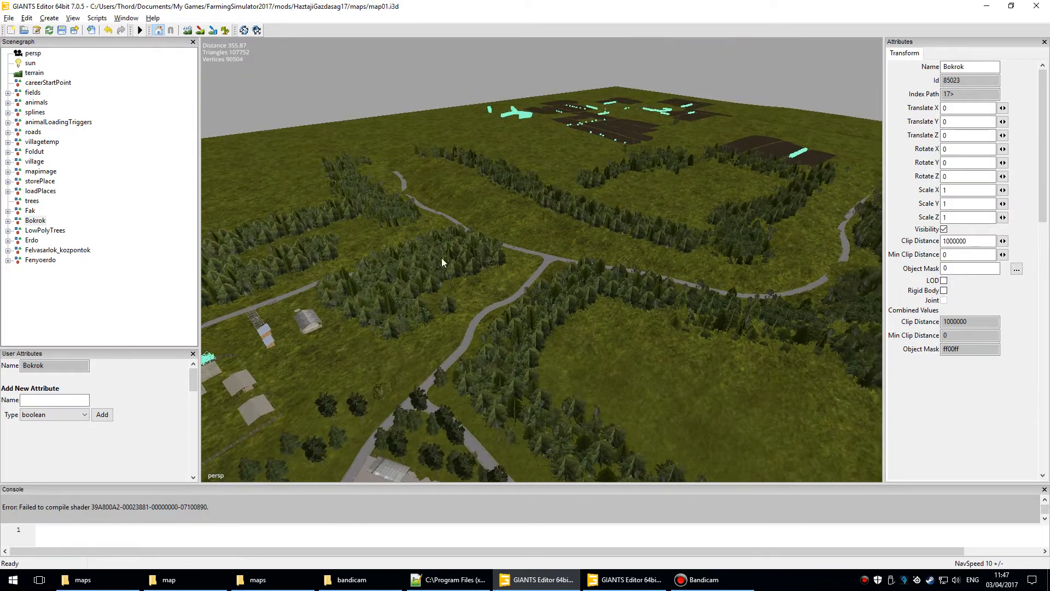
pyautogui.press('Down')
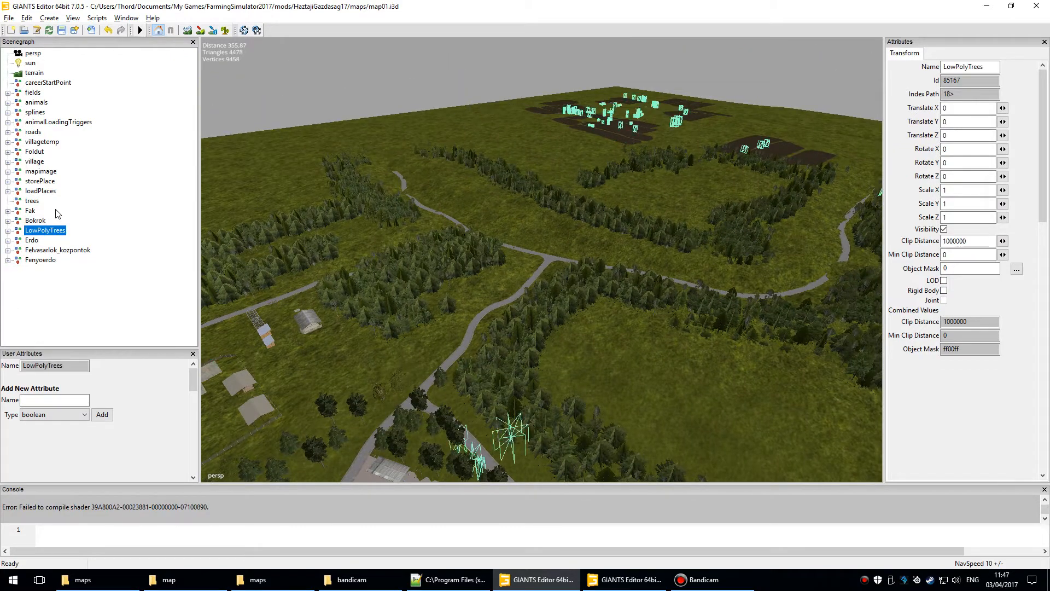
pyautogui.press('Down')
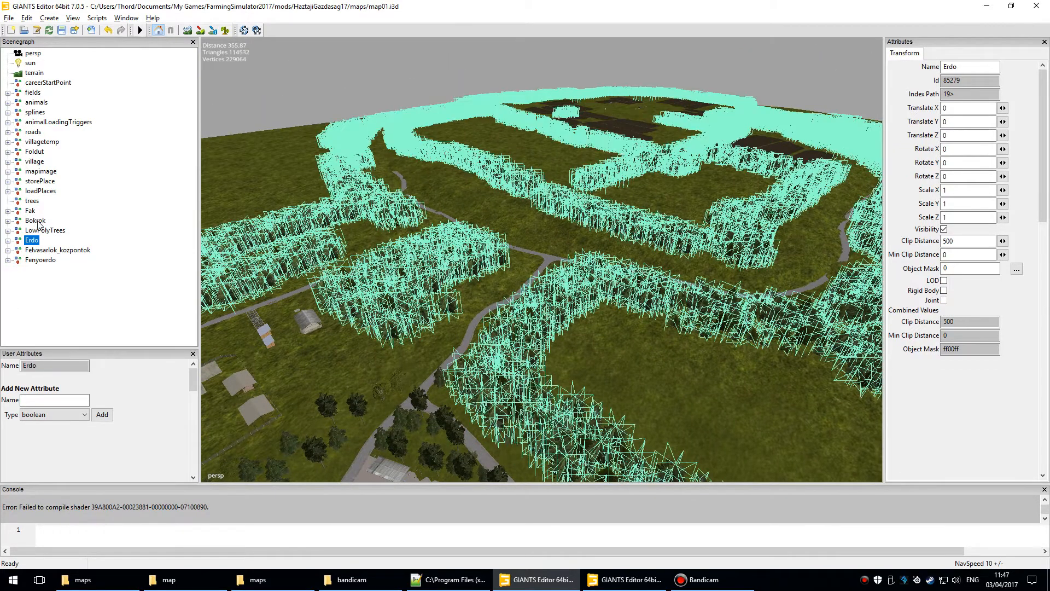
pyautogui.press('Down')
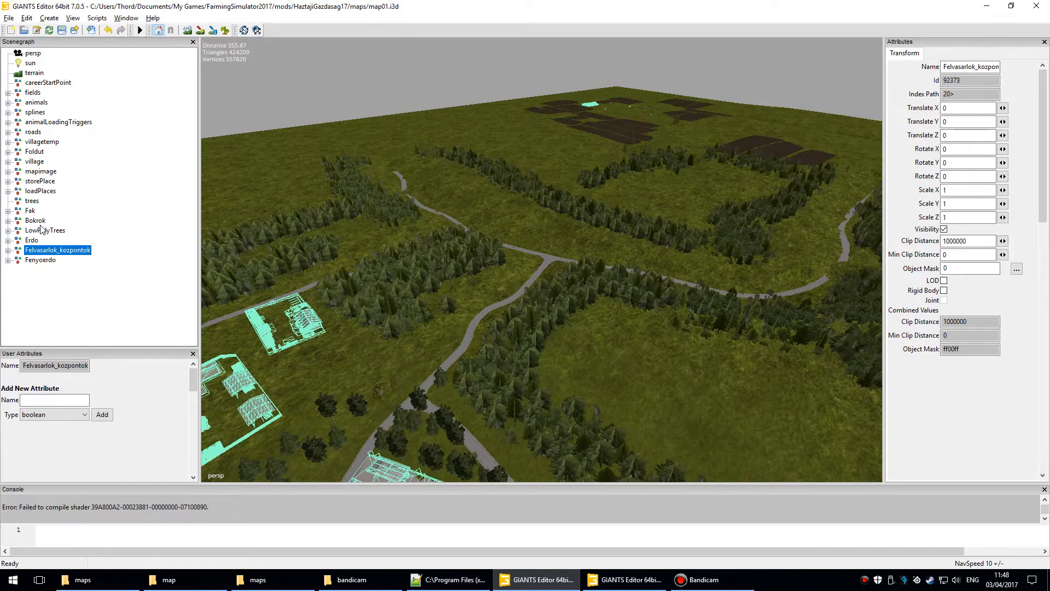
pyautogui.press('Down')
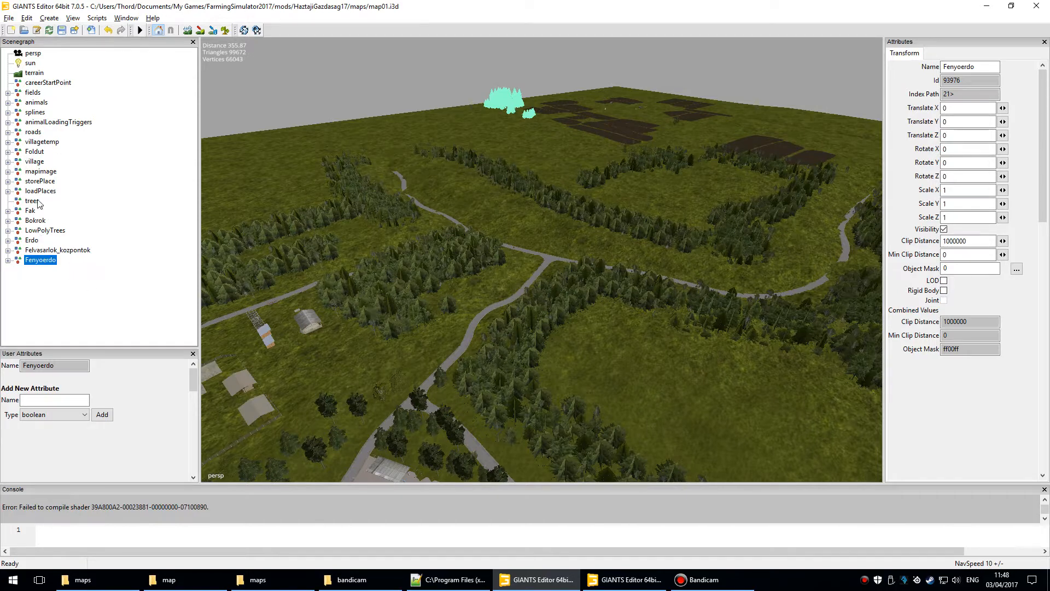
pyautogui.click(31, 200)
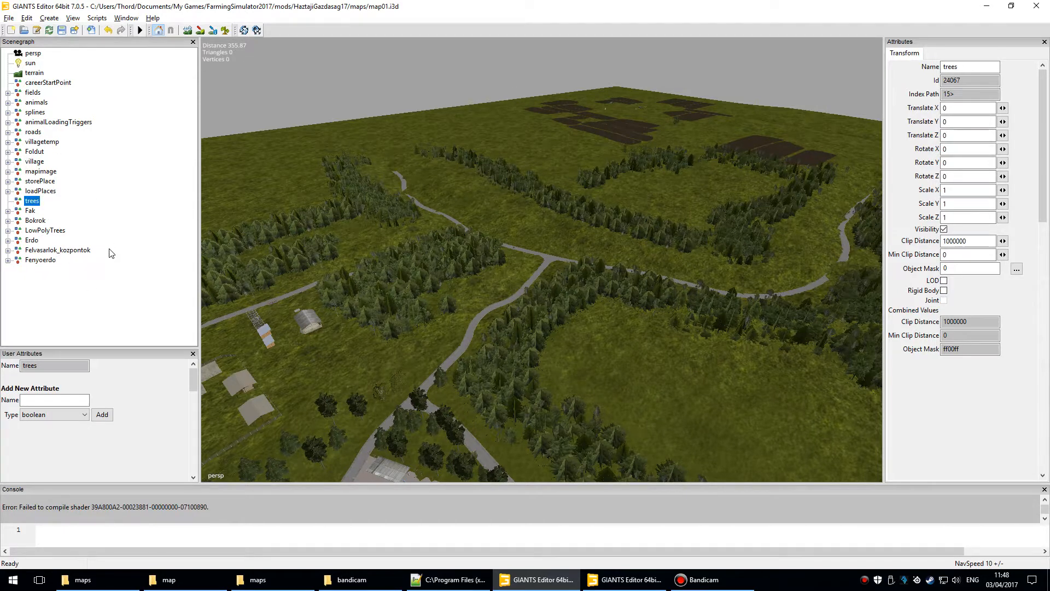
# - Rename the Fenyoerdo group to forestry
pyautogui.click(48, 259)
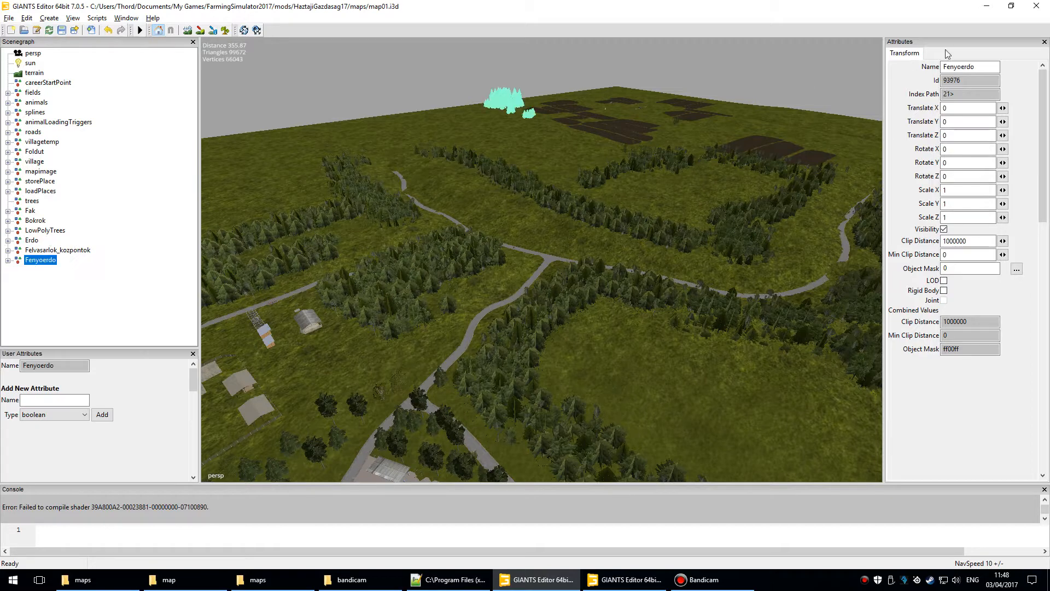
pyautogui.moveTo(984, 68); pyautogui.dragTo(870, 36)
pyautogui.write('forest')
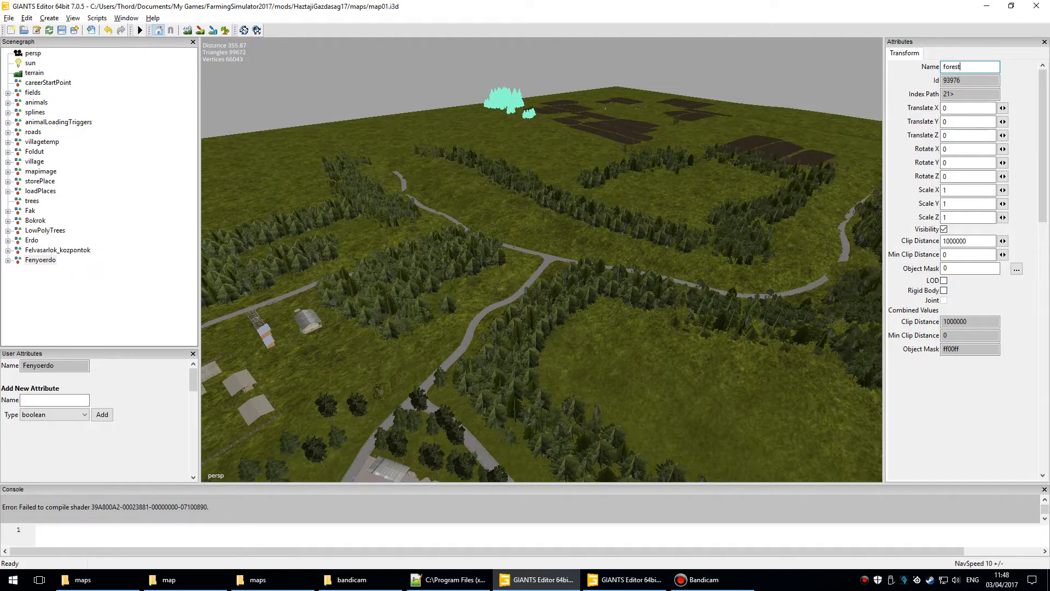
pyautogui.press('Return')
# - Move the forestry group into the trees group by cutting and pasting it, leaving the trees group expanded
pyautogui.click(36, 260)
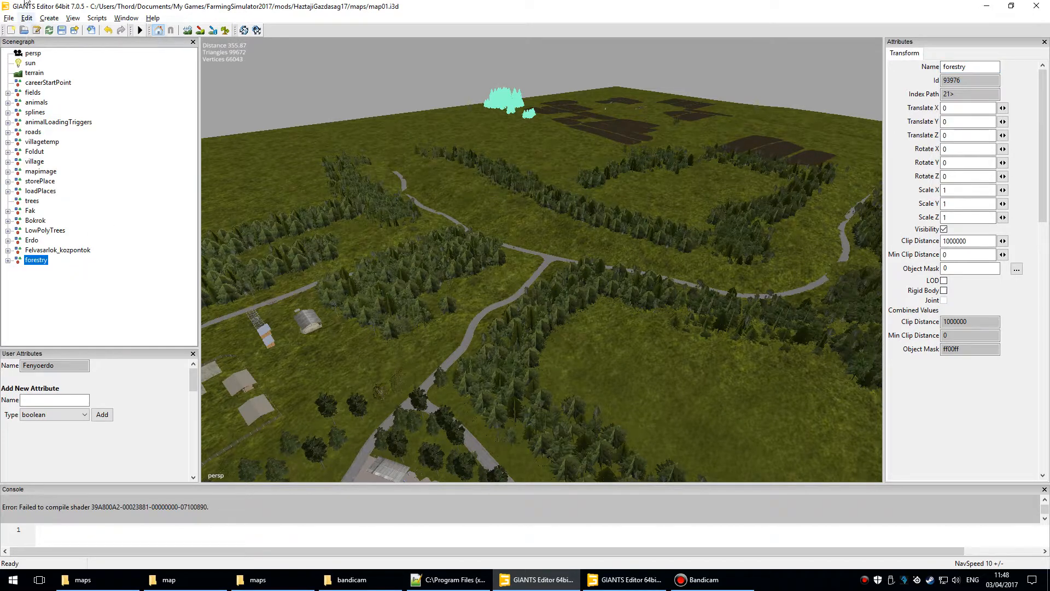
pyautogui.click(26, 17)
pyautogui.click(41, 82)
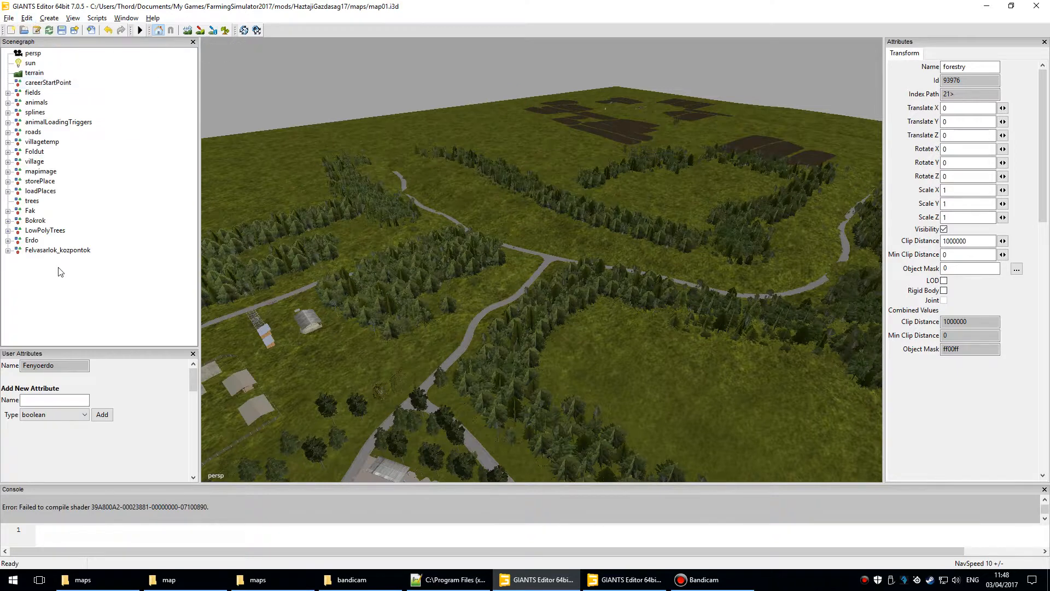
pyautogui.click(32, 201)
pyautogui.click(26, 18)
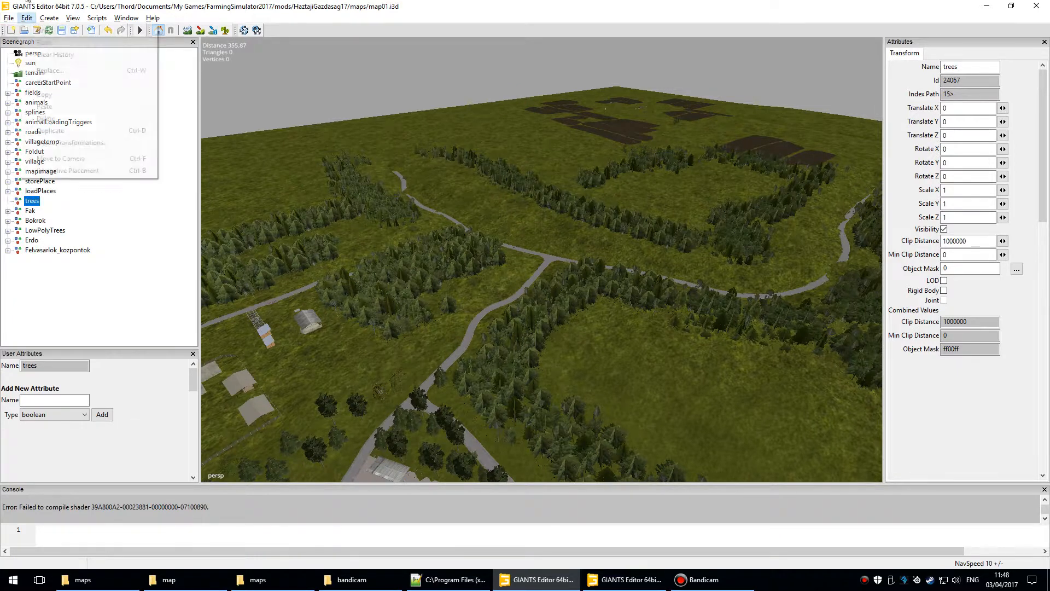
pyautogui.click(45, 104)
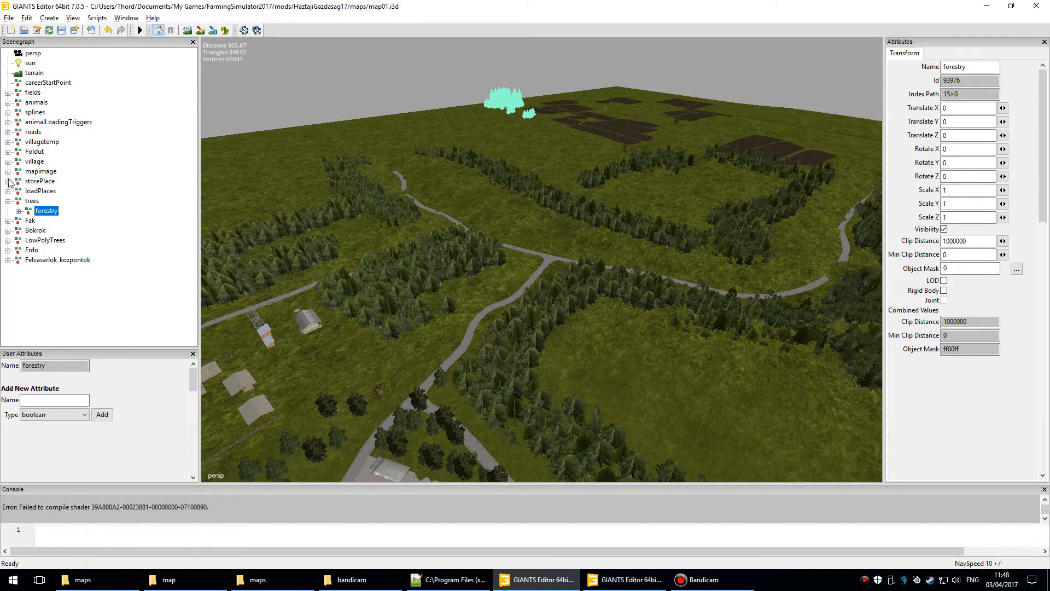
pyautogui.click(7, 201)
pyautogui.click(8, 201)
# - Cut the Fak group and paste it into the trees group alongside forestry
pyautogui.press('Down')
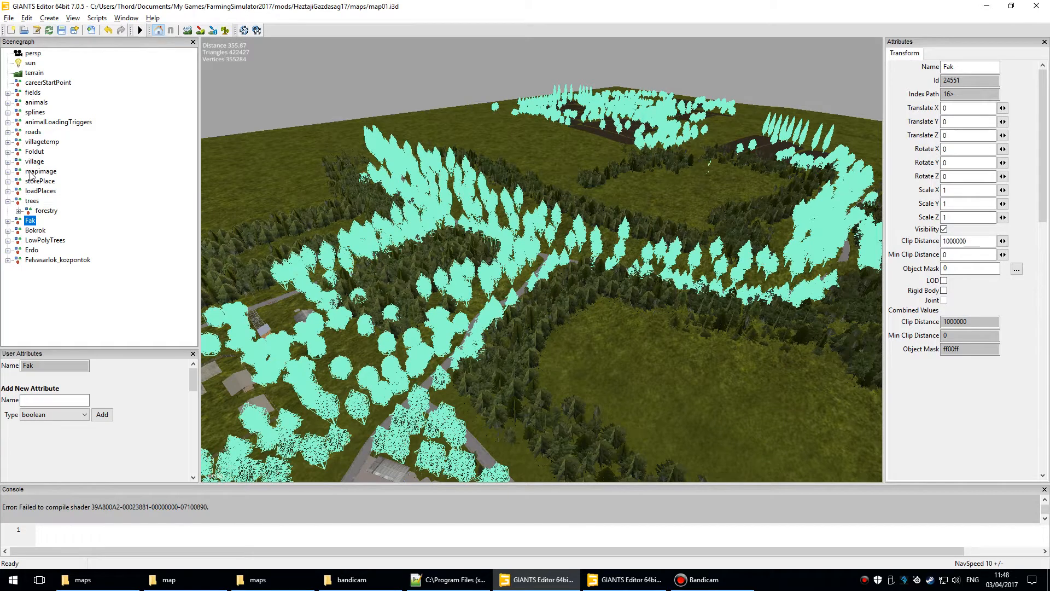
pyautogui.click(26, 17)
pyautogui.click(38, 83)
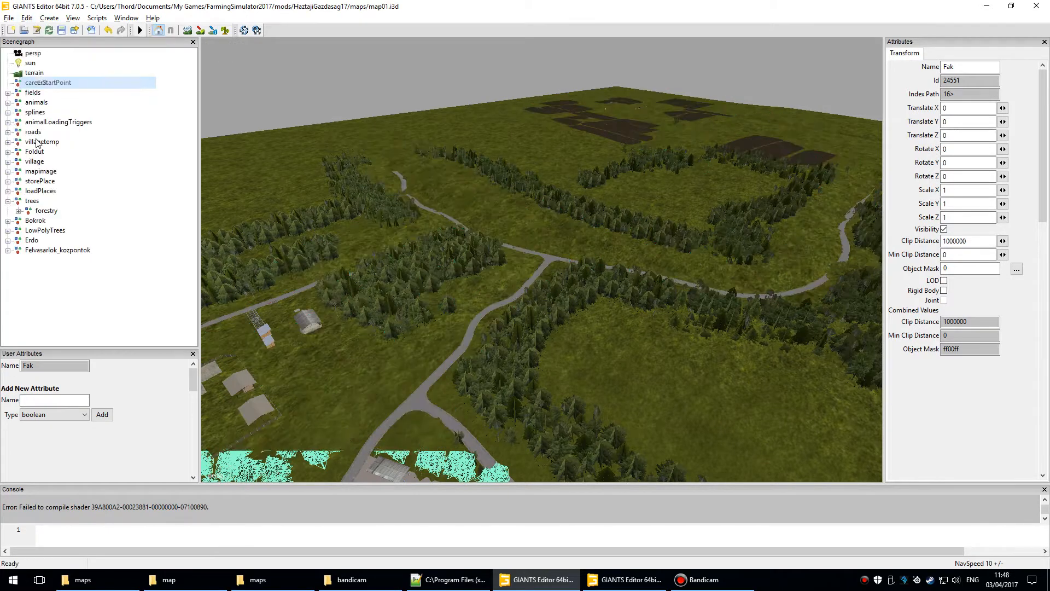
pyautogui.click(32, 201)
pyautogui.click(26, 18)
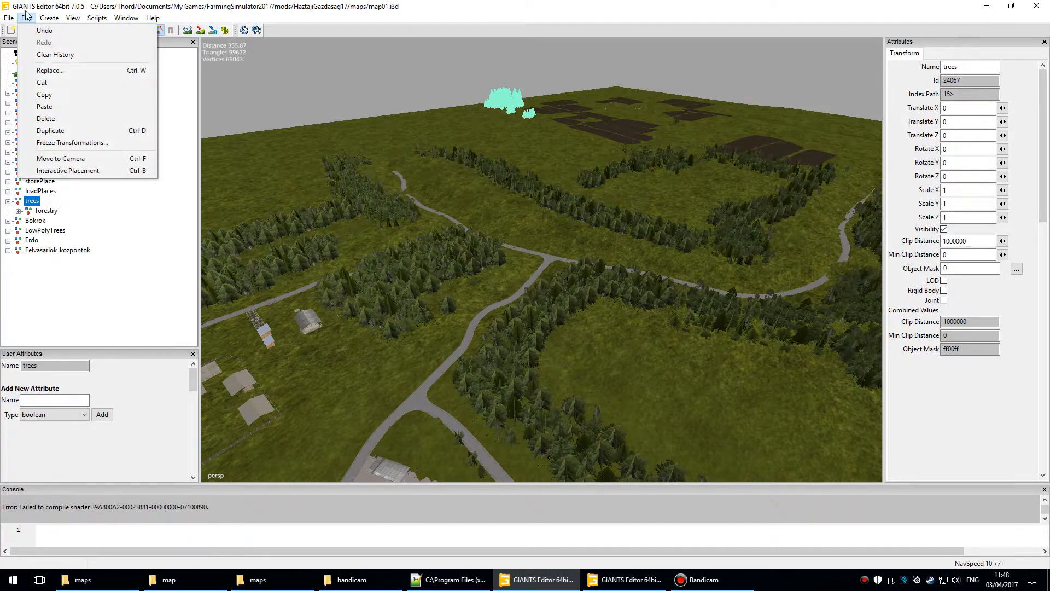
pyautogui.click(44, 106)
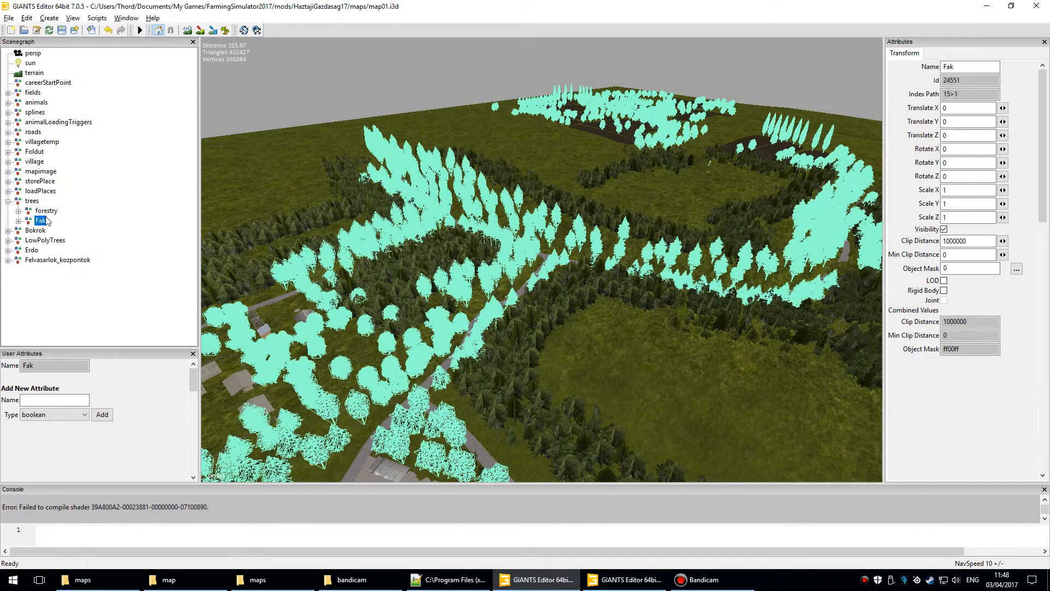
# - Rename the trees parent group to vegetation
pyautogui.press('Down')
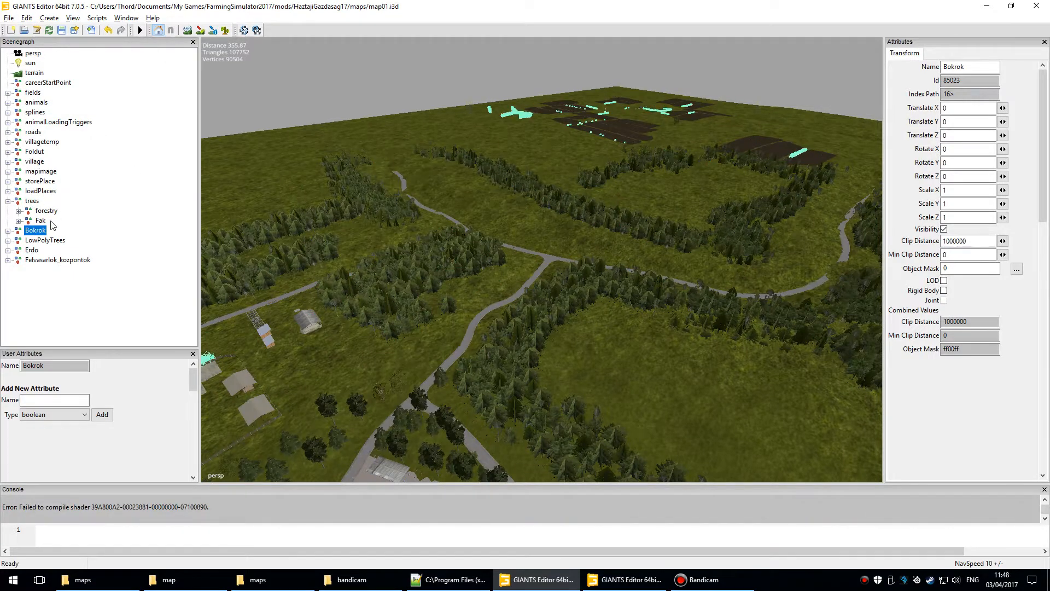
pyautogui.click(32, 201)
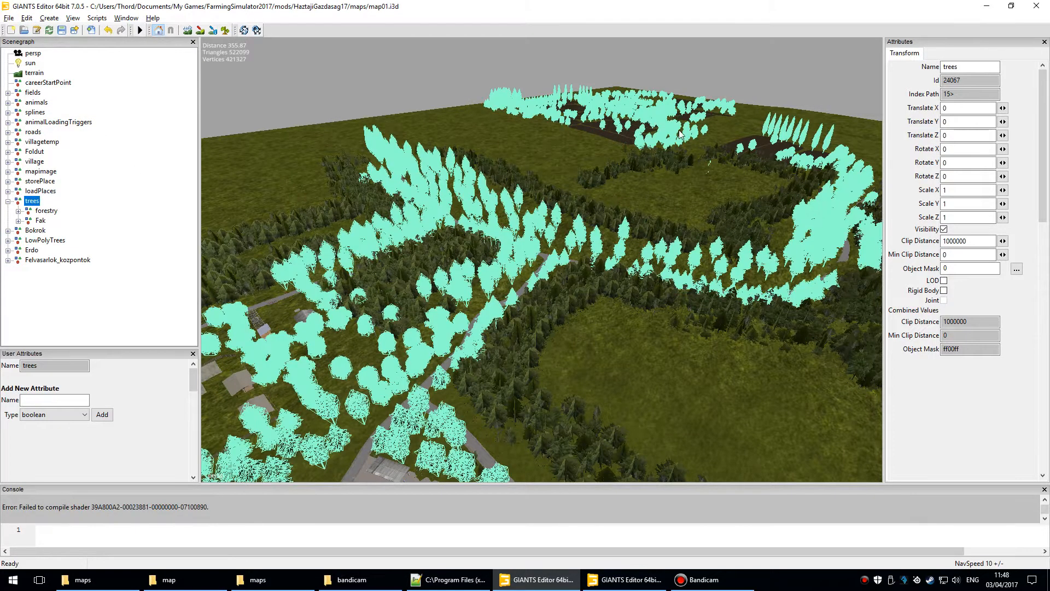
pyautogui.press('F2')
pyautogui.write('vegetation')
pyautogui.press('Return')
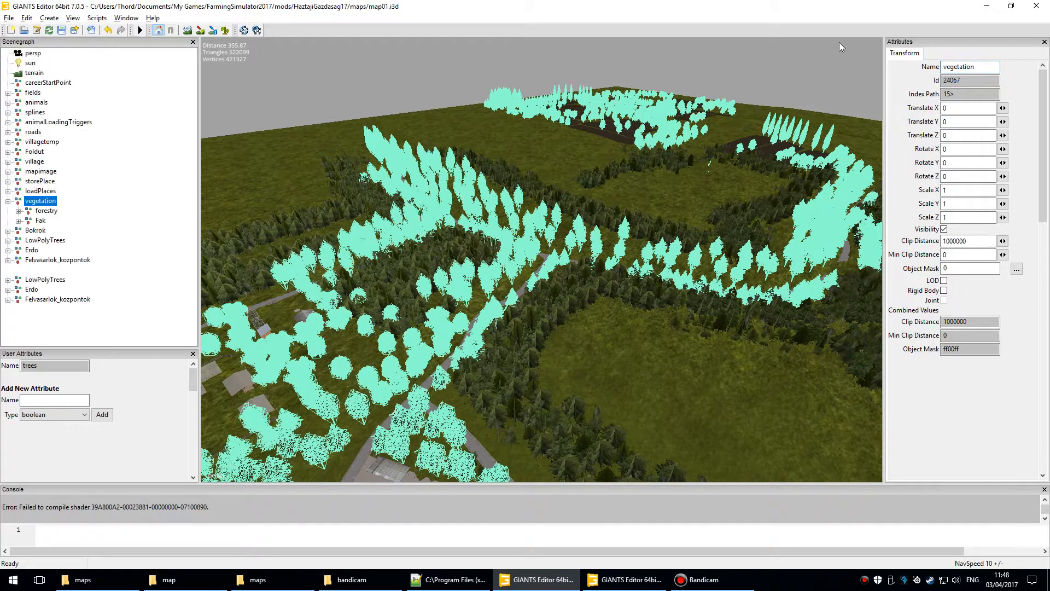
# - Cut the Bokrok group and paste it into the vegetation group
pyautogui.click(35, 230)
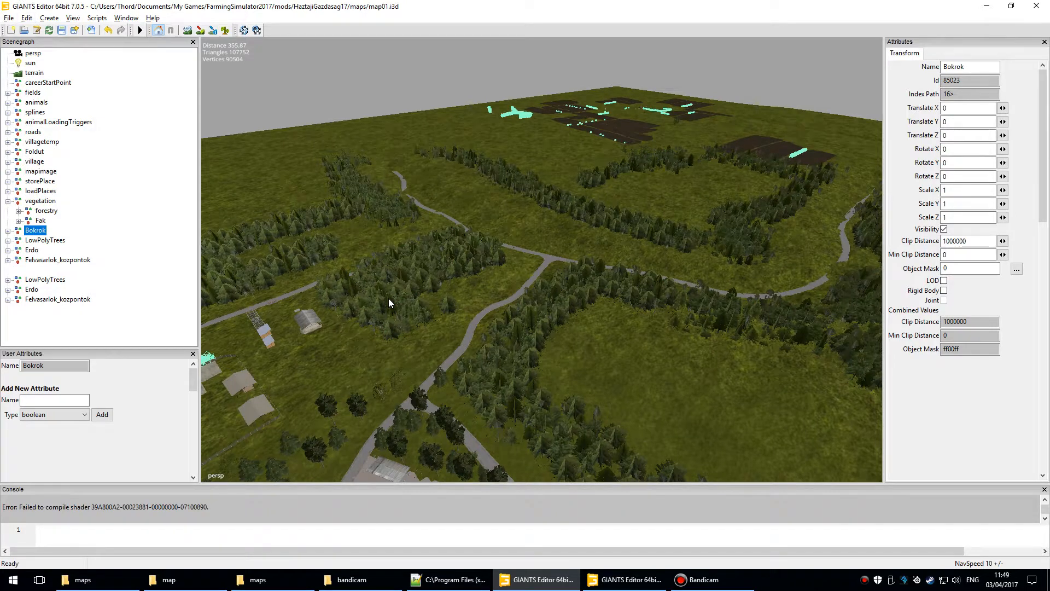
pyautogui.press('Delete')
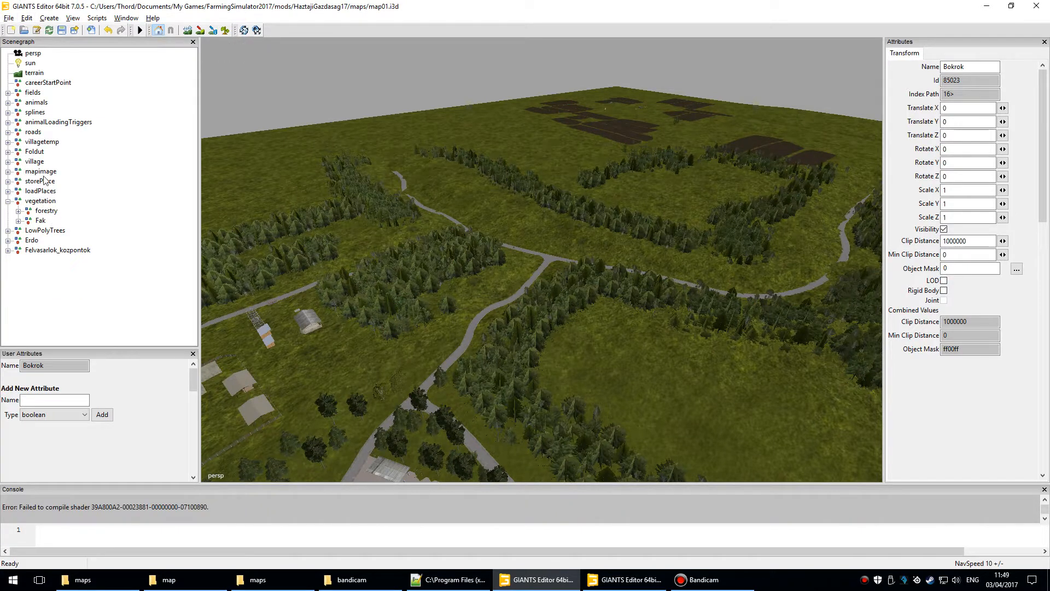
pyautogui.click(41, 201)
pyautogui.hotkey('ctrl', 'z')
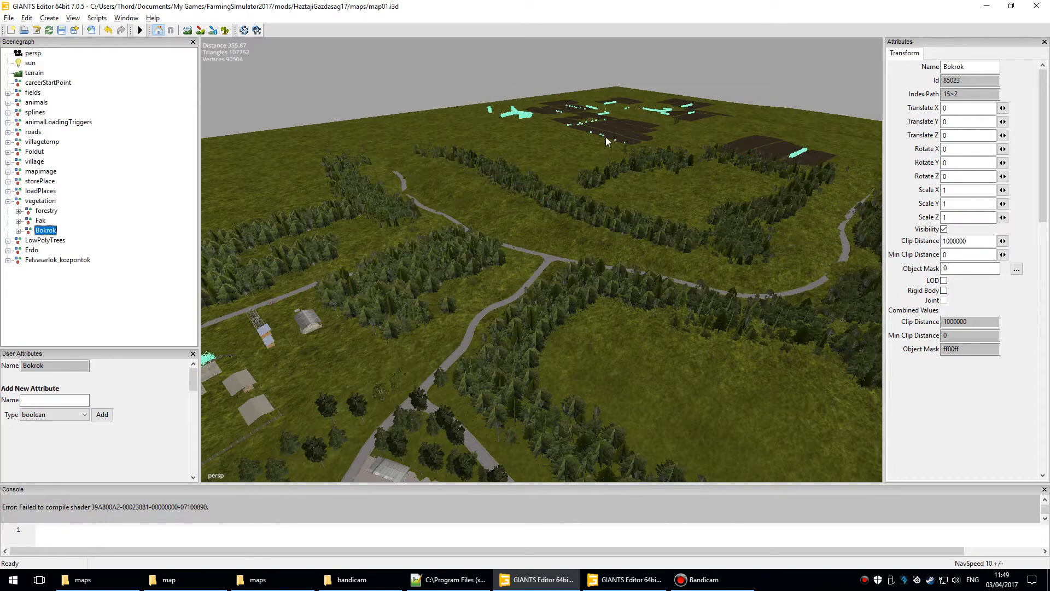
# - Move the LowPolyTrees group into the vegetation group by cutting and pasting it
pyautogui.click(48, 240)
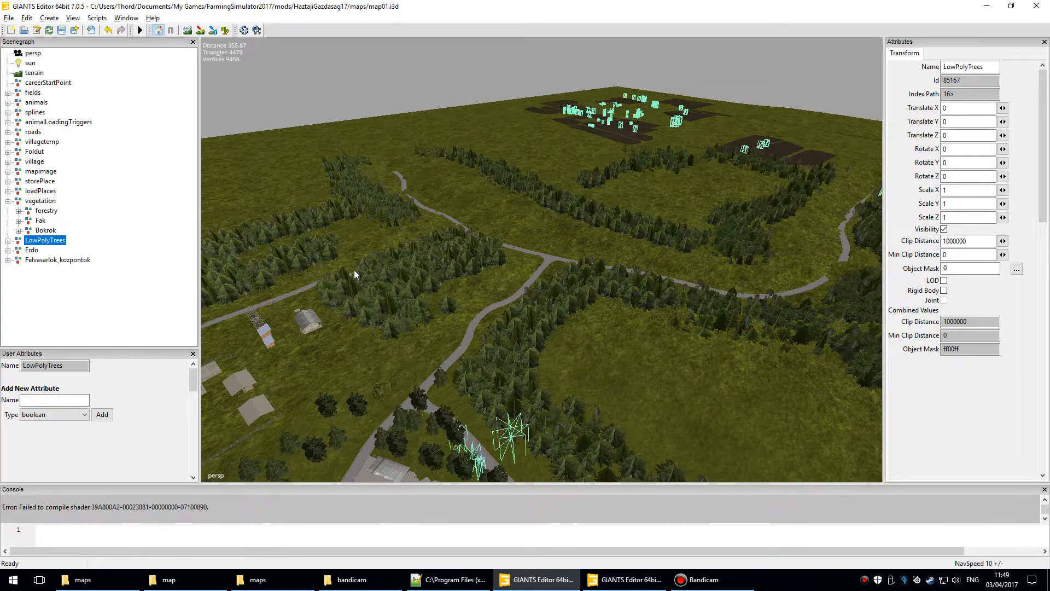
pyautogui.press('Delete')
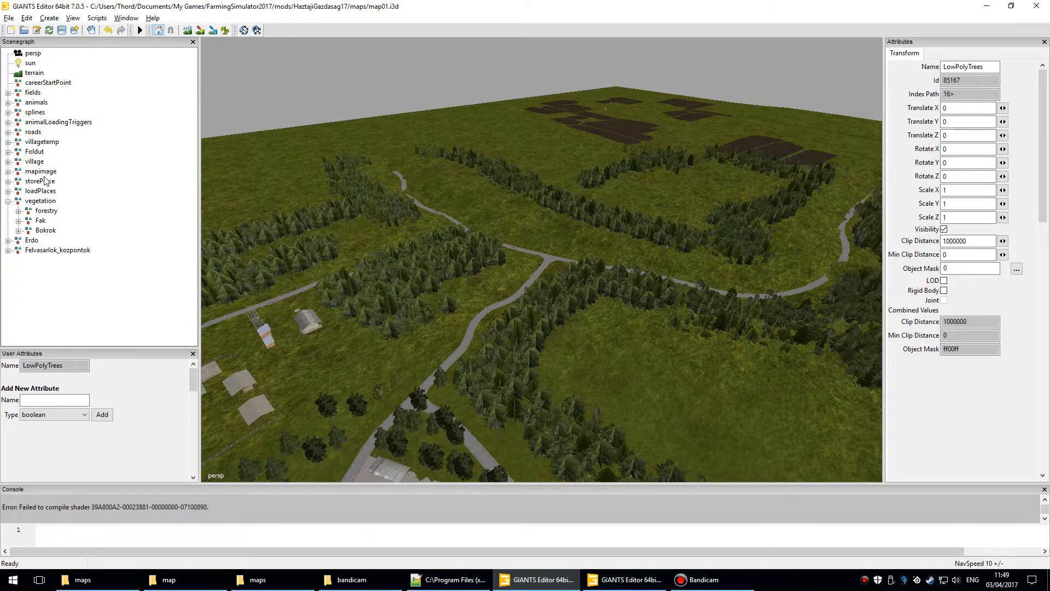
pyautogui.click(40, 201)
# - Cut the Erdo group and paste it into vegetation below LowPolyTrees
pyautogui.click(31, 249)
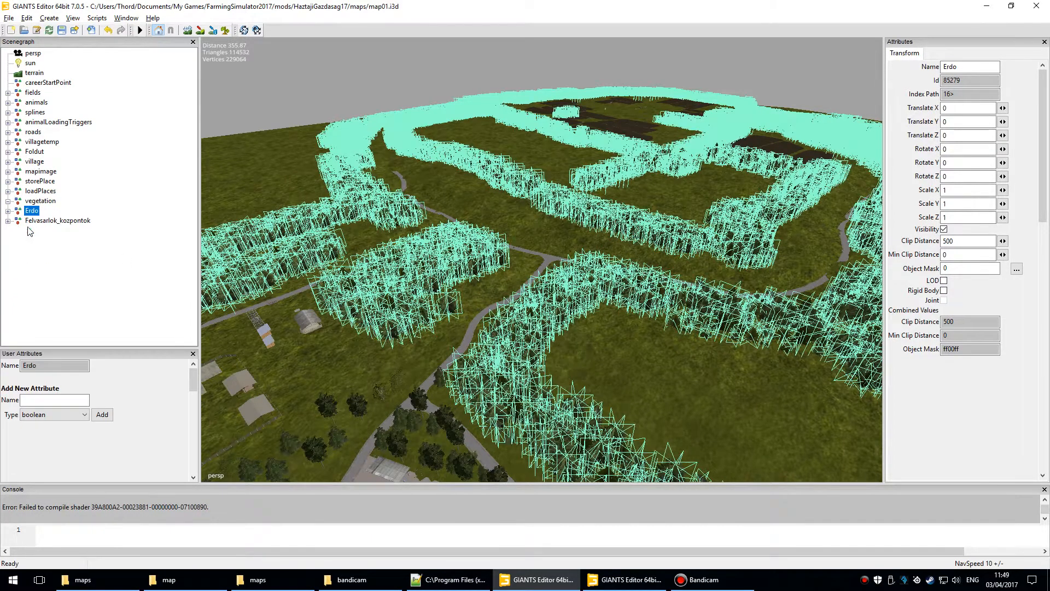
pyautogui.press('Delete')
pyautogui.click(40, 200)
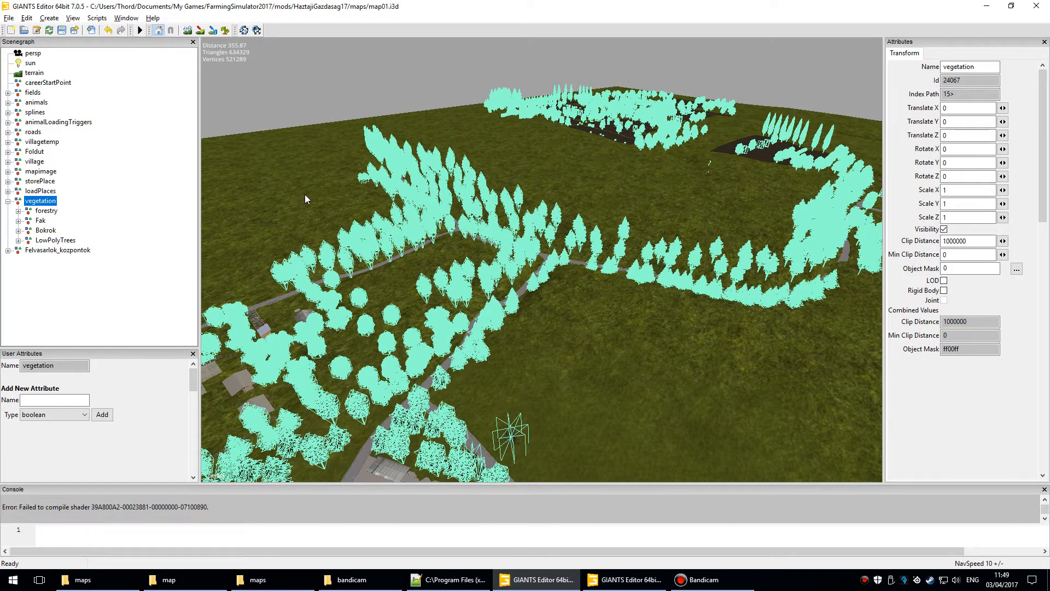
pyautogui.hotkey('ctrl', 'z')
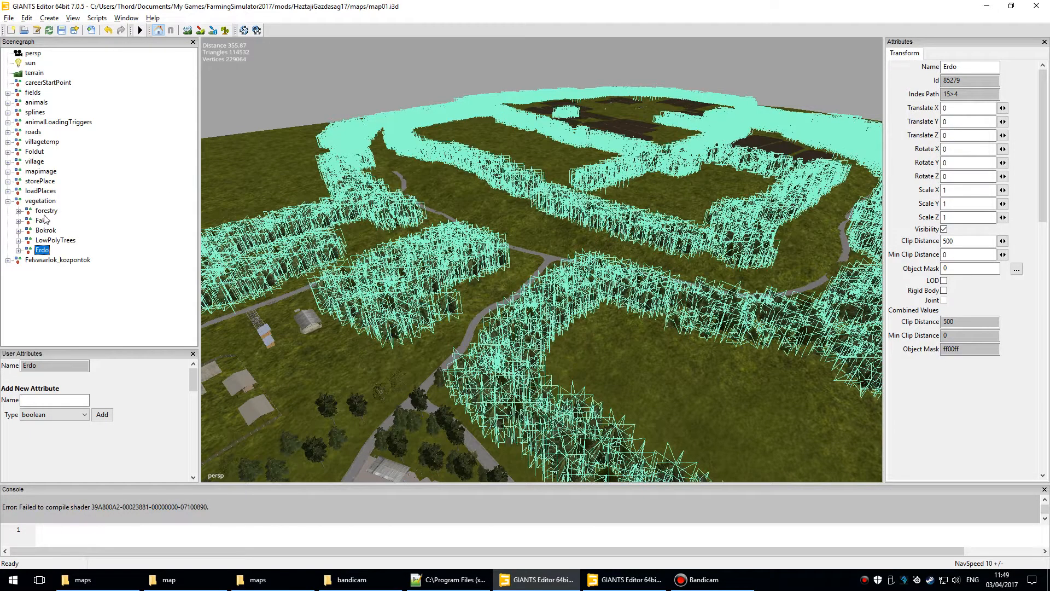
# - Check the forestry, Fak, Bokrok and LowPolyTrees subgroups and collapse the vegetation group
pyautogui.click(45, 211)
pyautogui.click(45, 217)
pyautogui.click(46, 230)
pyautogui.click(45, 239)
pyautogui.click(8, 201)
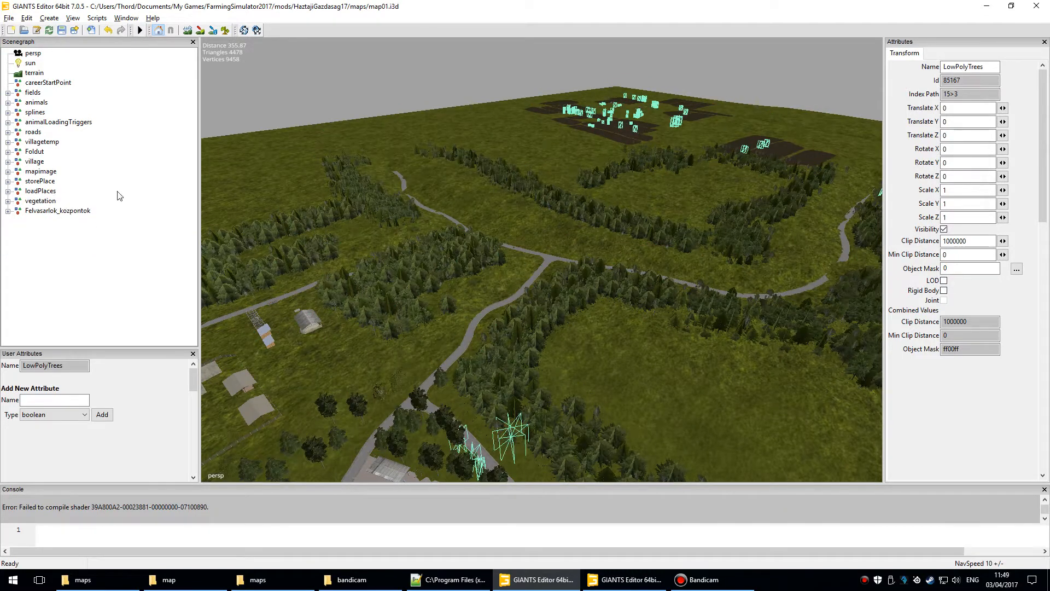
# - Compare the Foldut group with the roads group in the viewport and rename Foldut to dirttracks
pyautogui.click(35, 152)
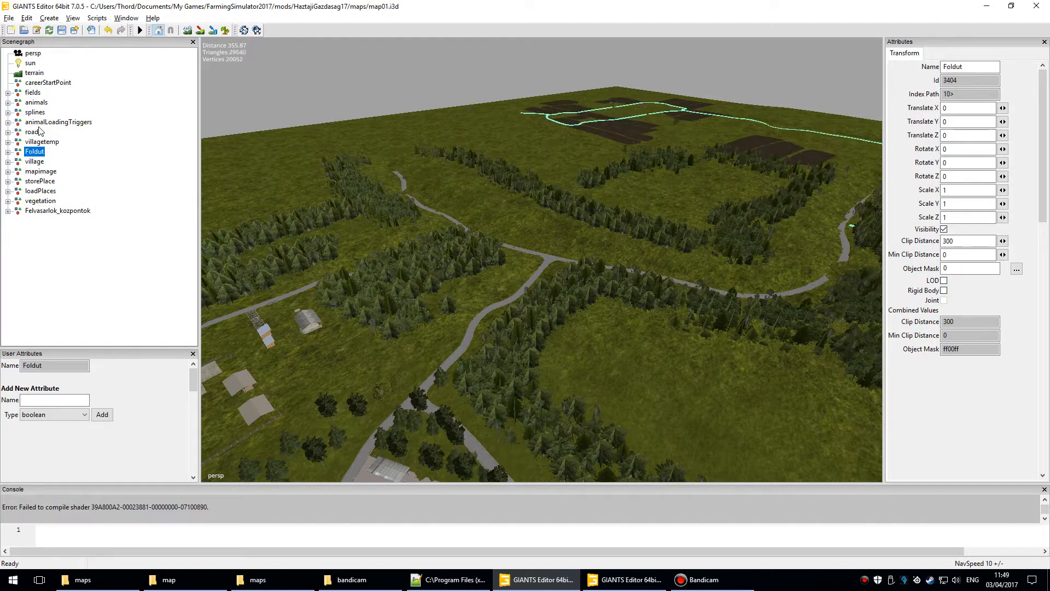
pyautogui.keyDown('alt'); pyautogui.moveTo(396, 191); pyautogui.dragTo(140, 176); pyautogui.keyUp('alt')
pyautogui.click(32, 132)
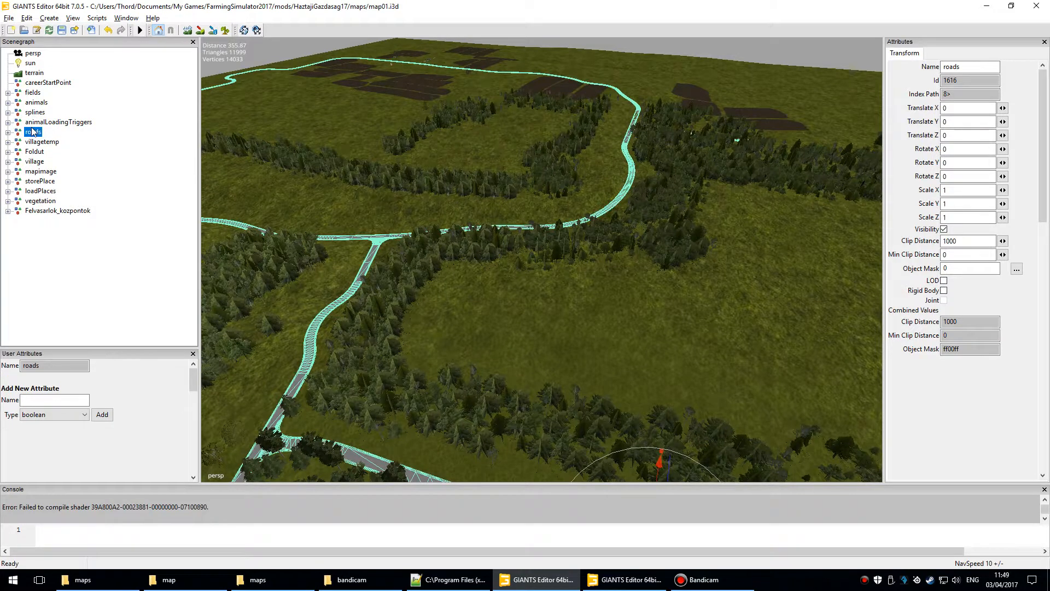
pyautogui.click(34, 152)
pyautogui.click(33, 132)
pyautogui.click(34, 152)
pyautogui.press('Tab')
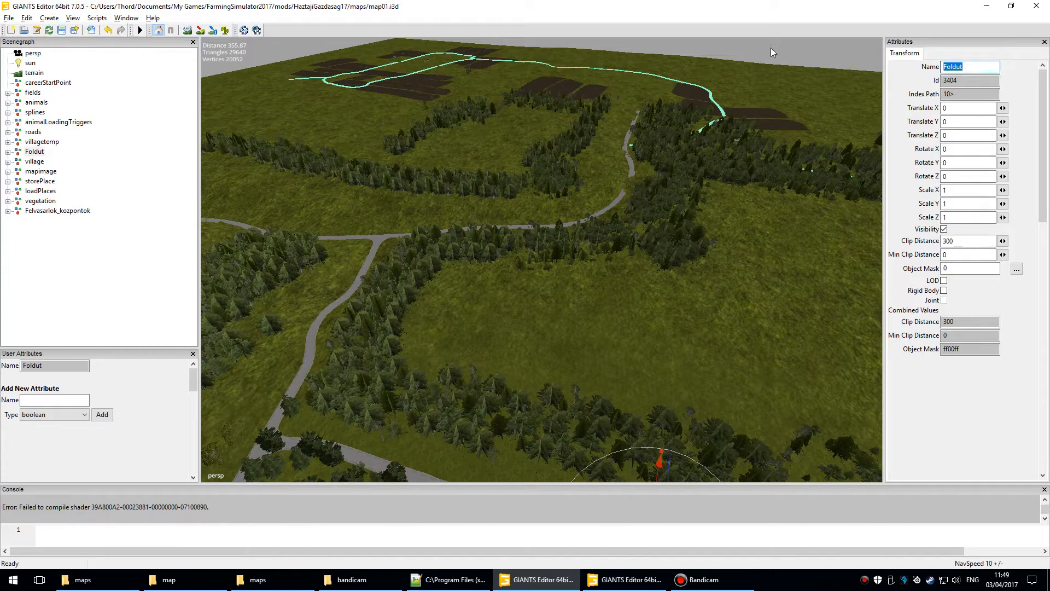
pyautogui.write('dirttracks')
pyautogui.press('Return')
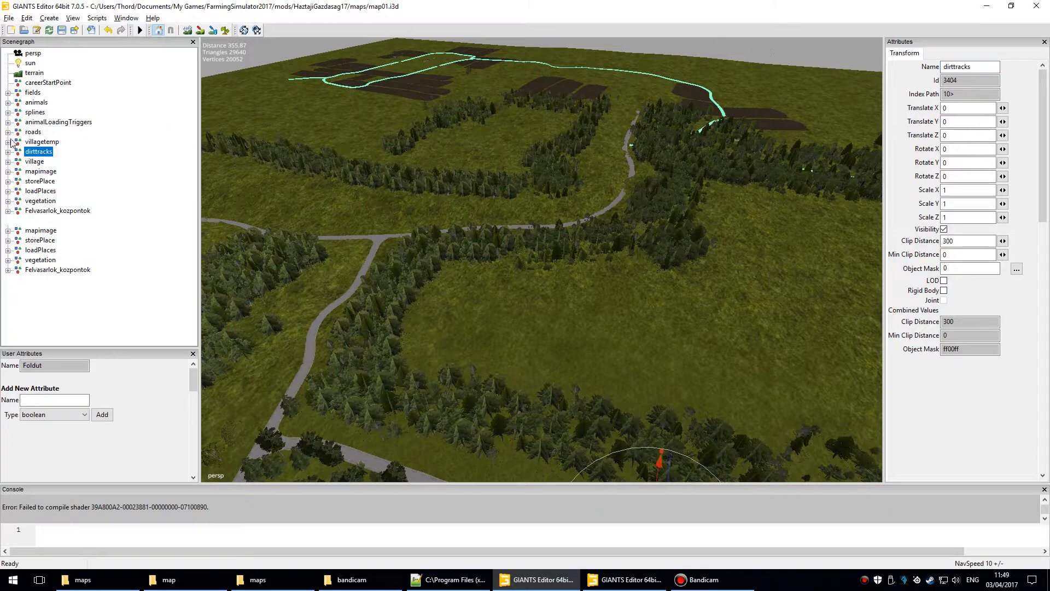
pyautogui.click(28, 133)
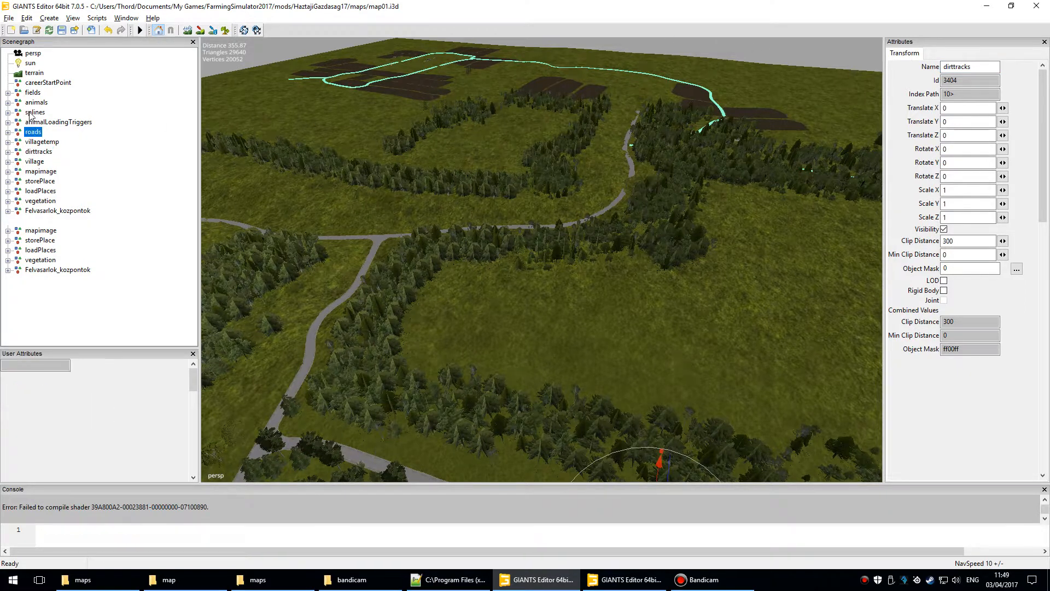
pyautogui.click(38, 152)
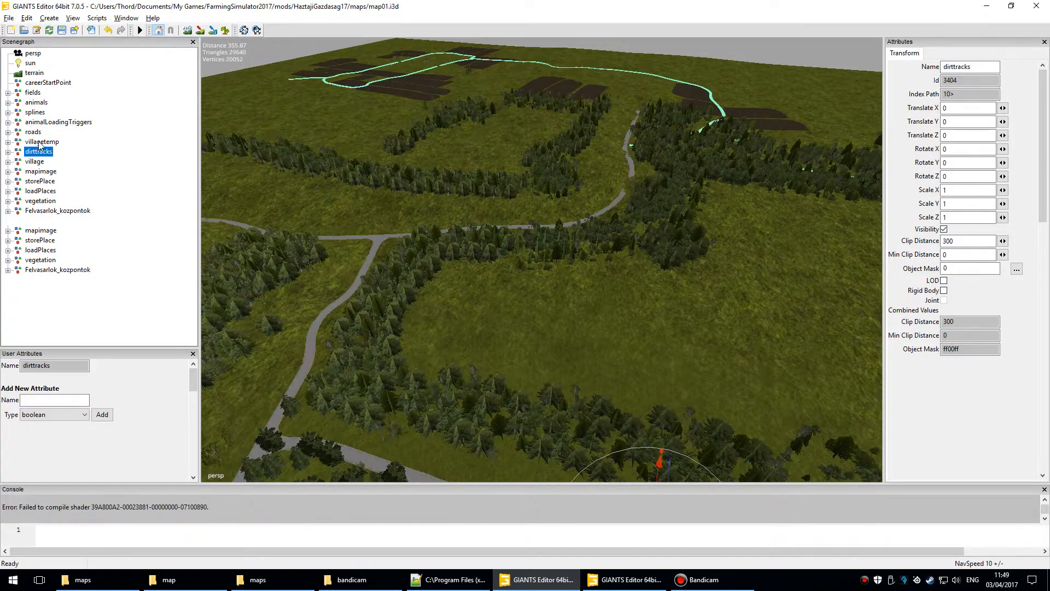
pyautogui.click(35, 161)
pyautogui.press('Down')
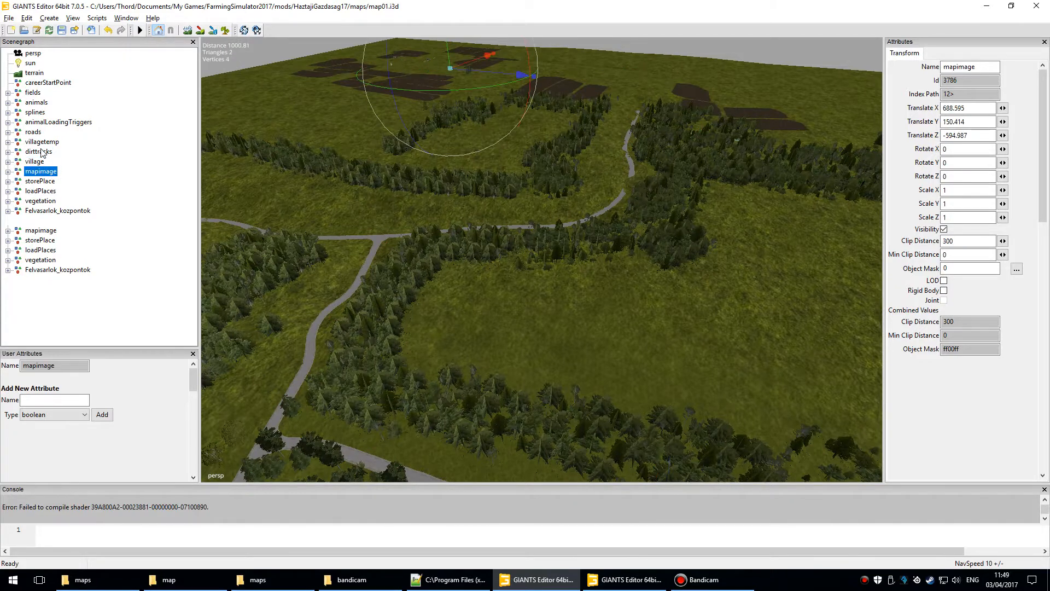
# - Inspect the buildings in the Felvasarlok_kozpontok group and rename the group to shoppingplaces
pyautogui.click(44, 211)
pyautogui.click(8, 211)
pyautogui.press('Left')
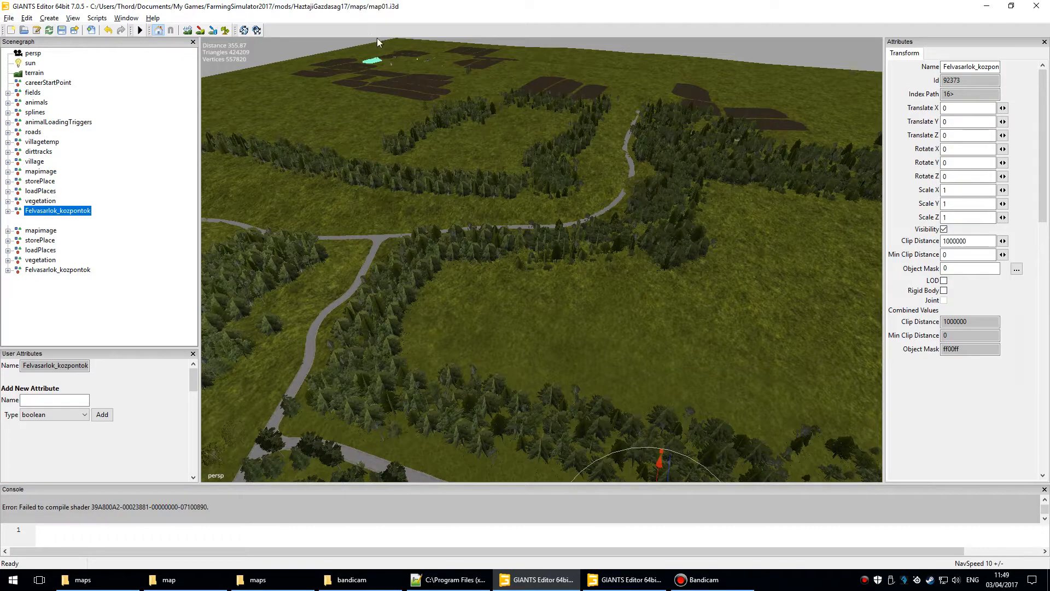
pyautogui.press('f')
pyautogui.keyDown('alt'); pyautogui.moveTo(343, 241); pyautogui.dragTo(386, 205); pyautogui.keyUp('alt')
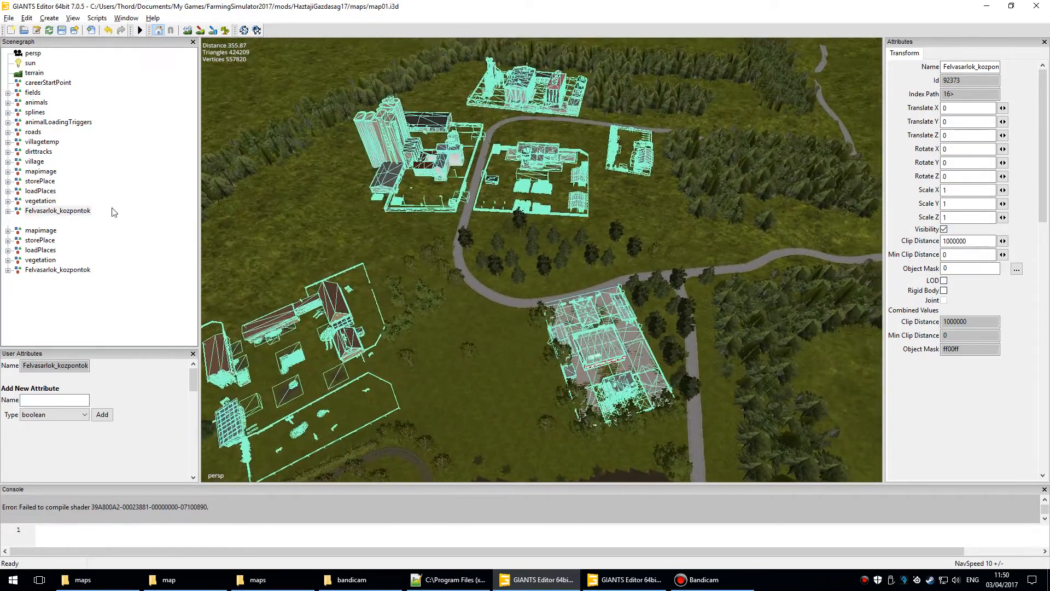
pyautogui.click(65, 188)
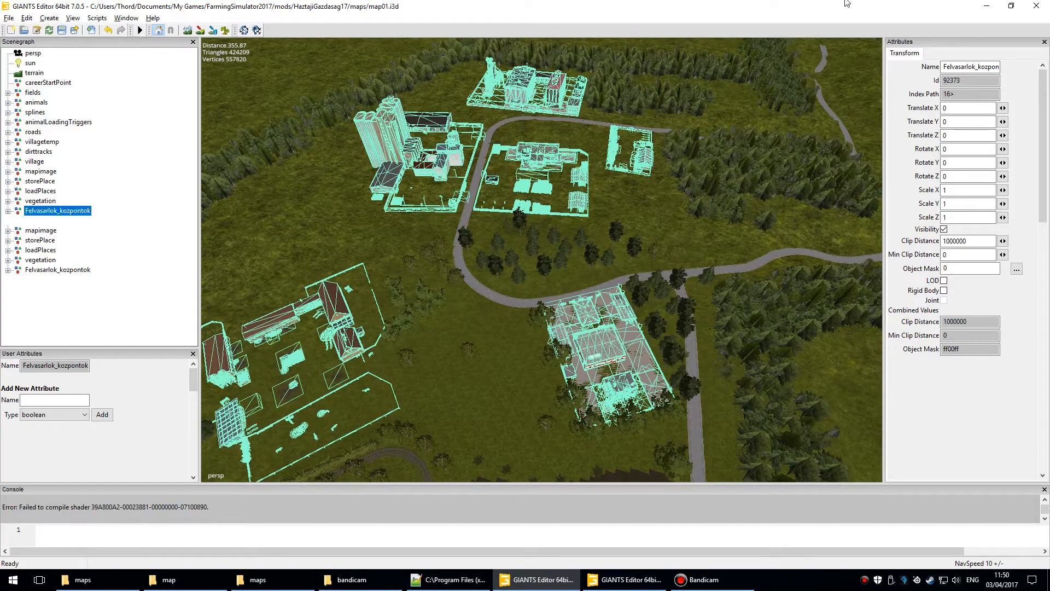
pyautogui.moveTo(961, 66); pyautogui.dragTo(998, 66)
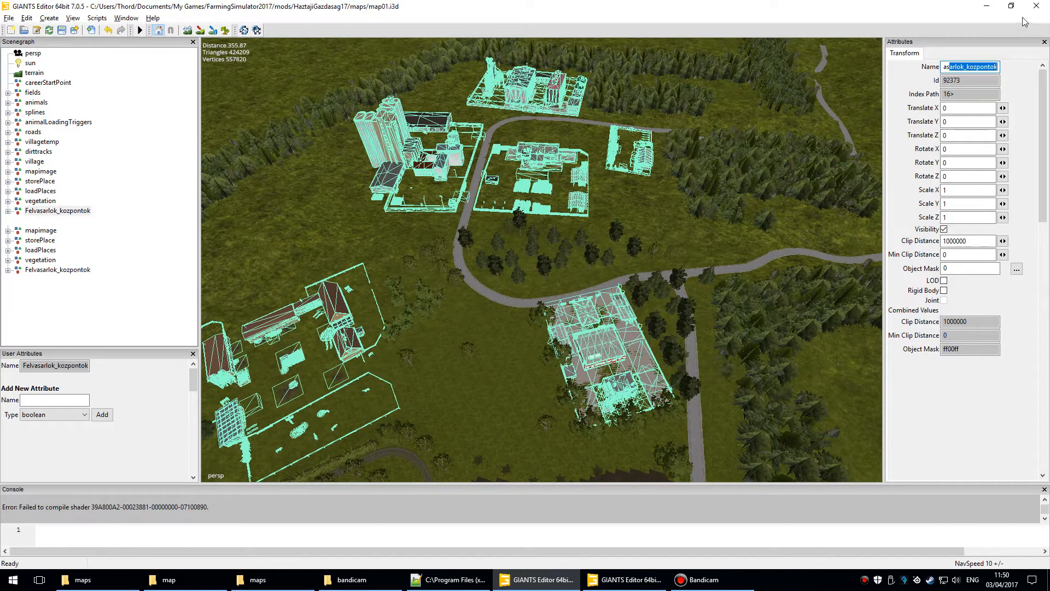
pyautogui.press('BackSpace')
pyautogui.write('s')
pyautogui.press('Return')
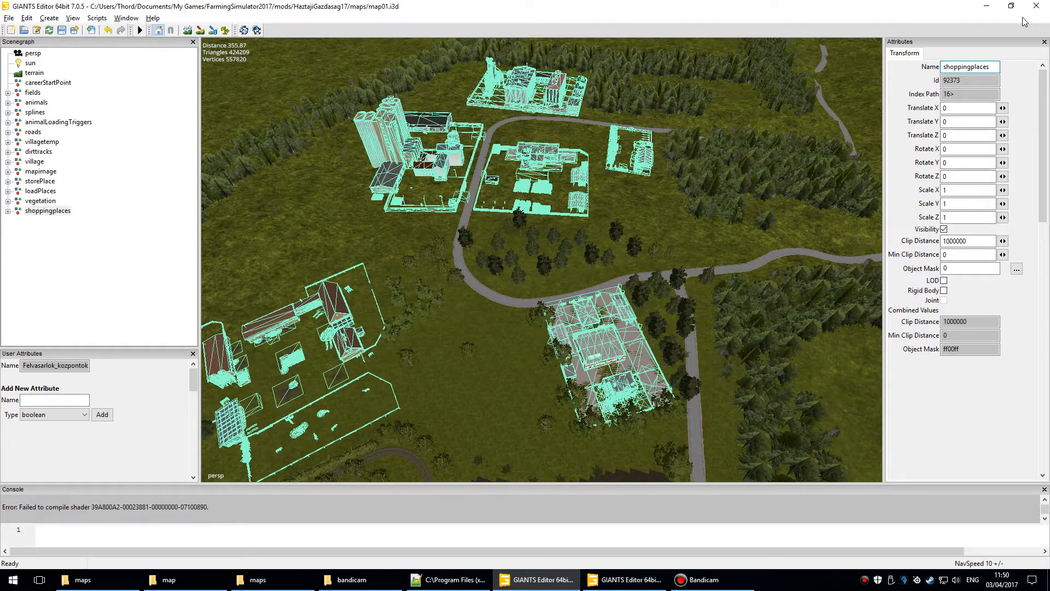
# - Review the remaining scenegraph groups, including mapimage, animalLoadingTriggers and animals
pyautogui.press('Up')
pyautogui.press('Up')
pyautogui.click(47, 172)
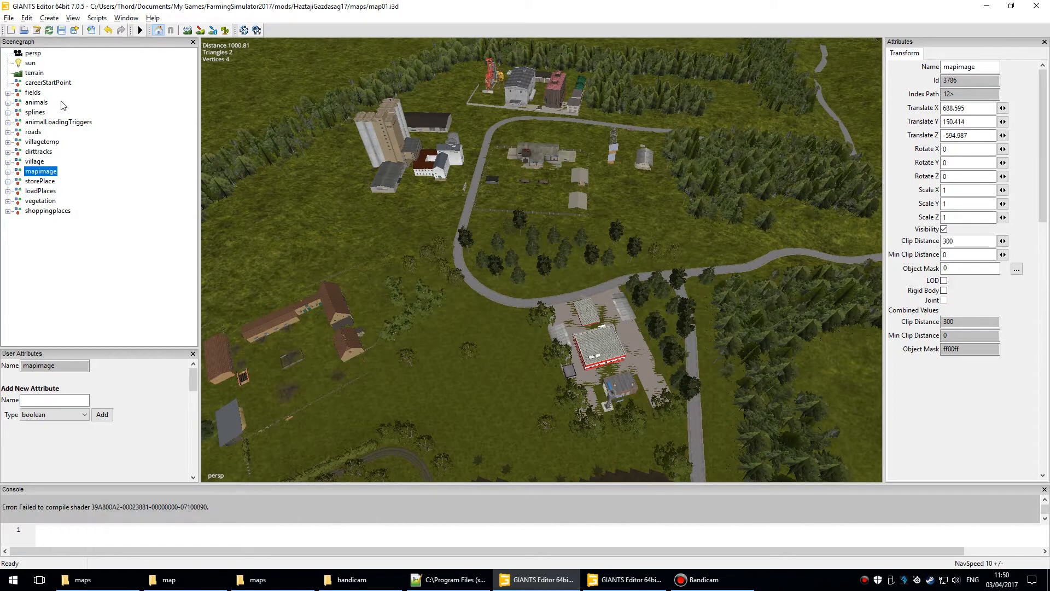
pyautogui.click(62, 121)
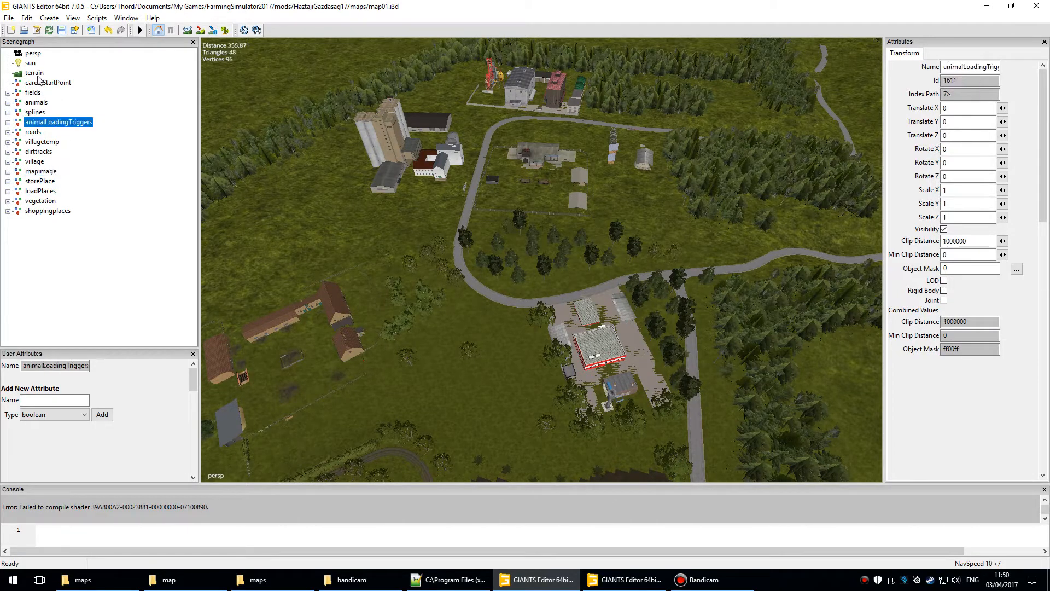
pyautogui.press('Up')
pyautogui.press('Up')
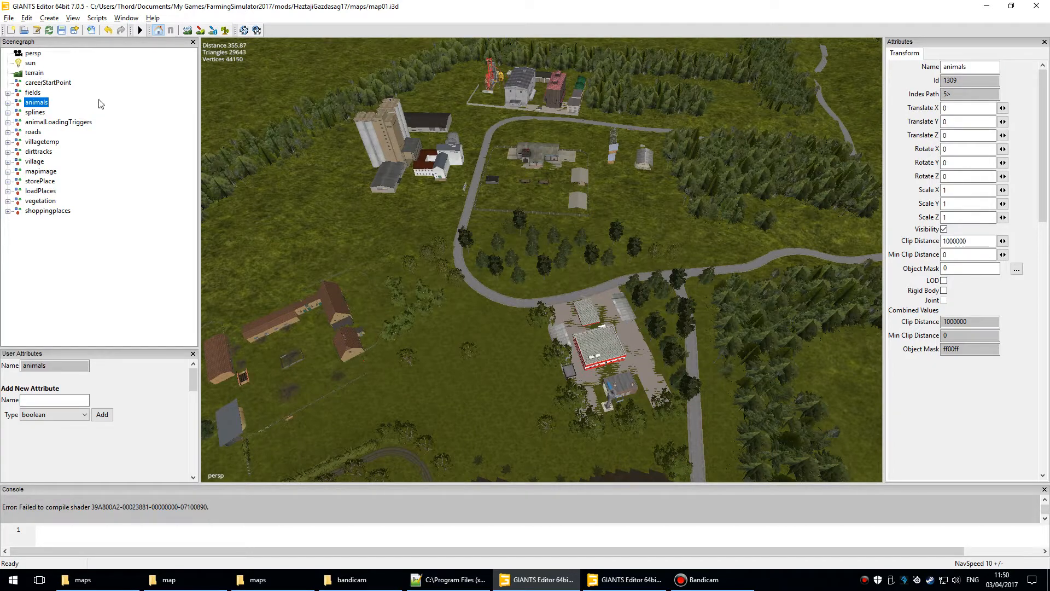
pyautogui.keyDown('alt'); pyautogui.moveTo(469, 193); pyautogui.dragTo(328, 257); pyautogui.keyUp('alt')
pyautogui.click(8, 191)
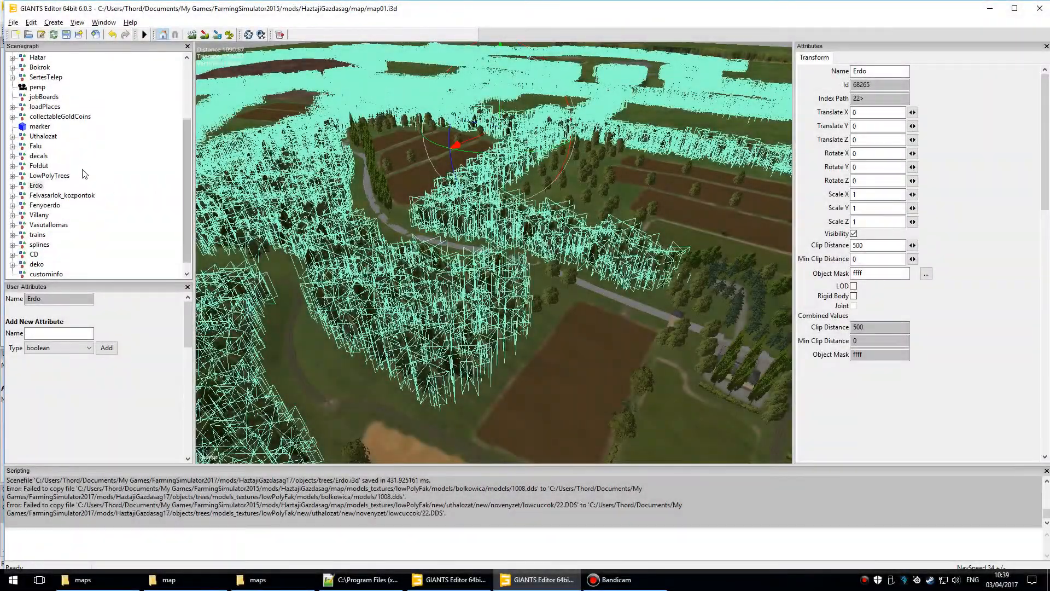
# - In the GIANTS Editor 6.0.3 window with the 2015 map, select the Felvasarlok_kozpontok group and bring its buildings into view
pyautogui.click(62, 195)
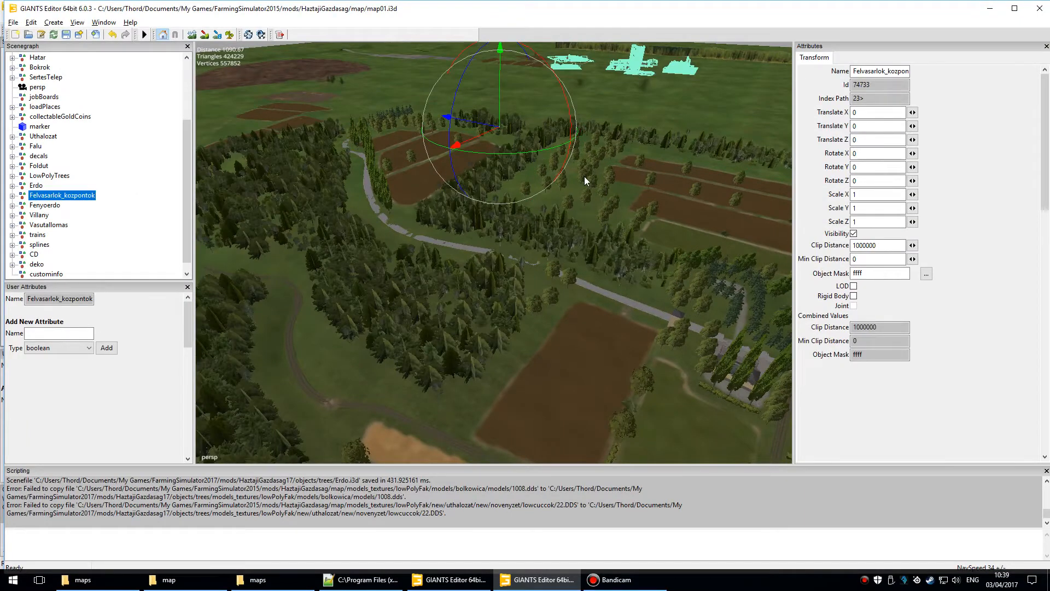
pyautogui.press('f')
pyautogui.keyDown('alt'); pyautogui.moveTo(526, 255); pyautogui.dragTo(471, 159, button='right'); pyautogui.keyUp('alt')
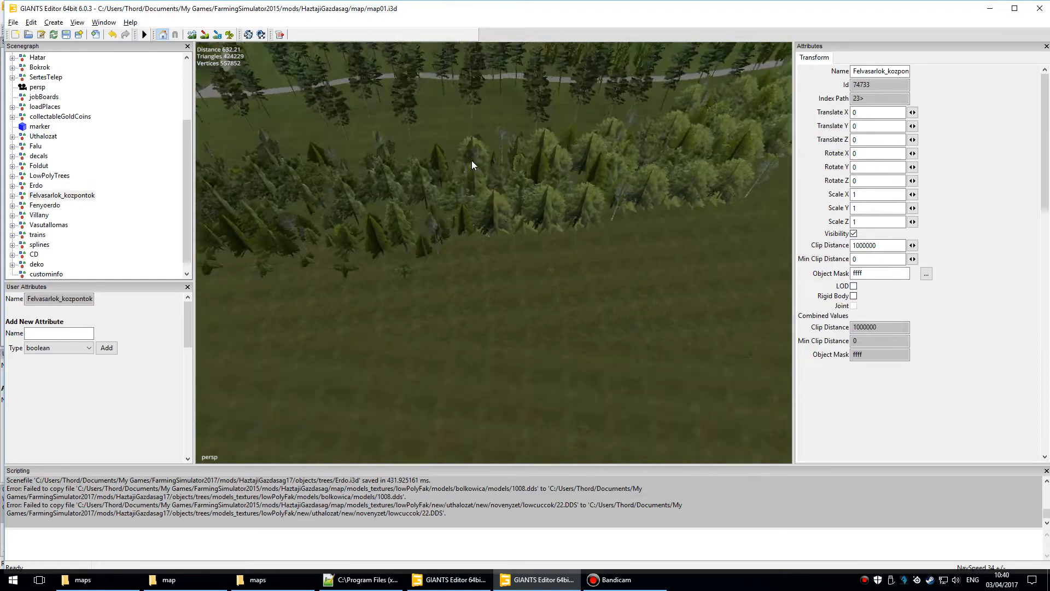
pyautogui.keyDown('alt'); pyautogui.moveTo(472, 160); pyautogui.dragTo(362, 153, button='middle'); pyautogui.keyUp('alt')
pyautogui.keyDown('alt'); pyautogui.moveTo(334, 98); pyautogui.dragTo(539, 260, button='middle'); pyautogui.keyUp('alt')
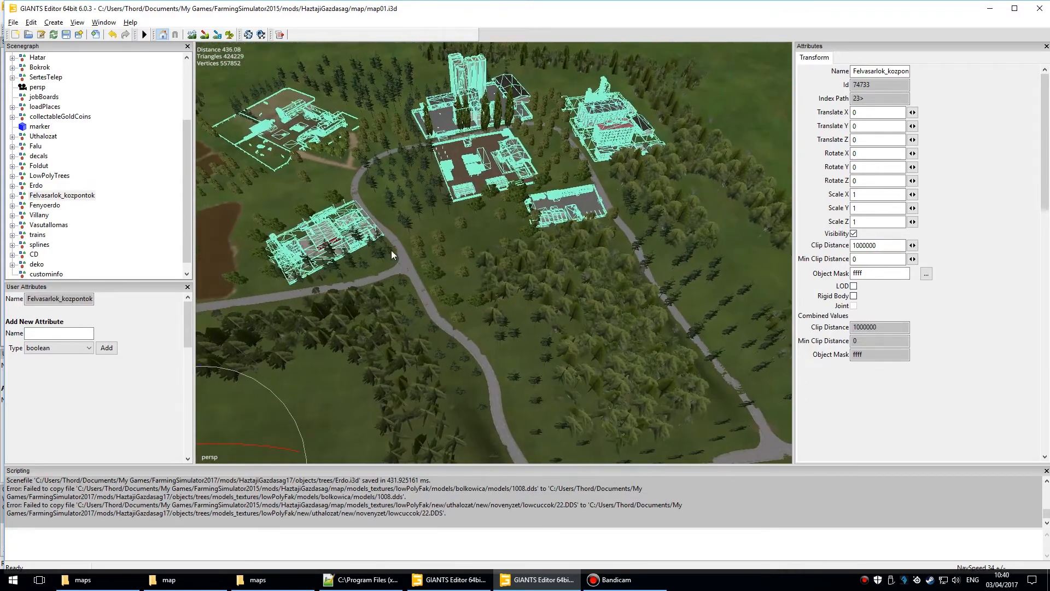
# - Create a salesarea folder in the HaztajiGazdasag17 objects folder from the Export All with Files dialog, and cancel the export
pyautogui.click(12, 23)
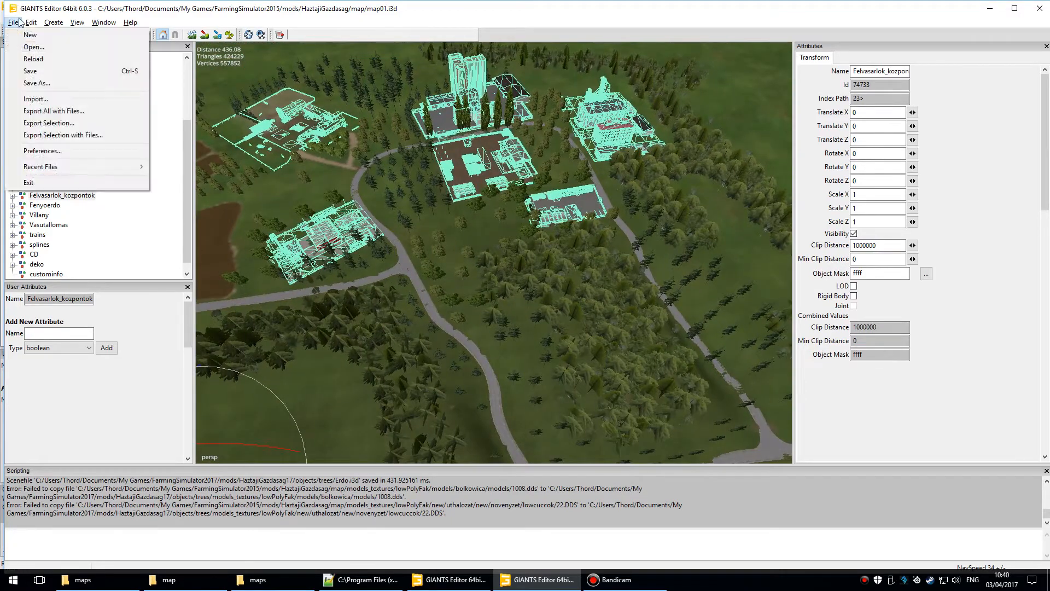
pyautogui.click(50, 110)
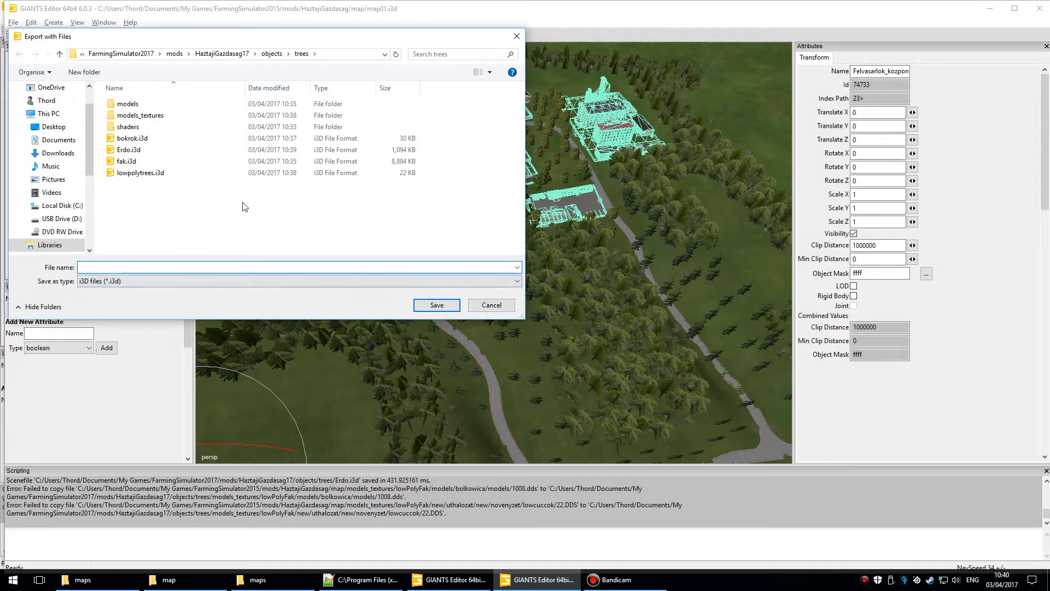
pyautogui.click(271, 54)
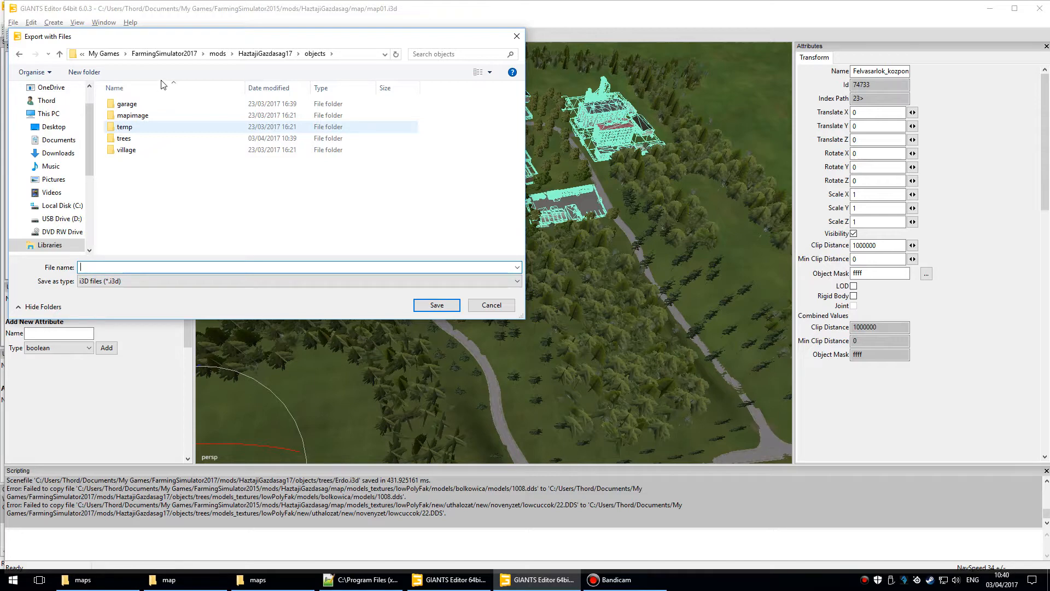
pyautogui.write('alesarea')
pyautogui.rightClick(164, 199)
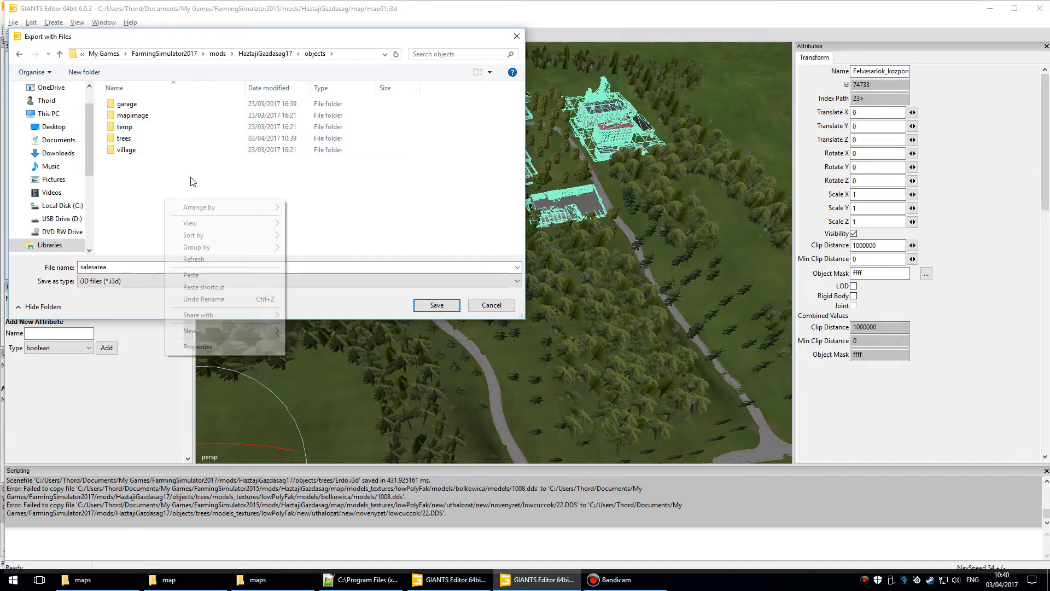
pyautogui.click(310, 332)
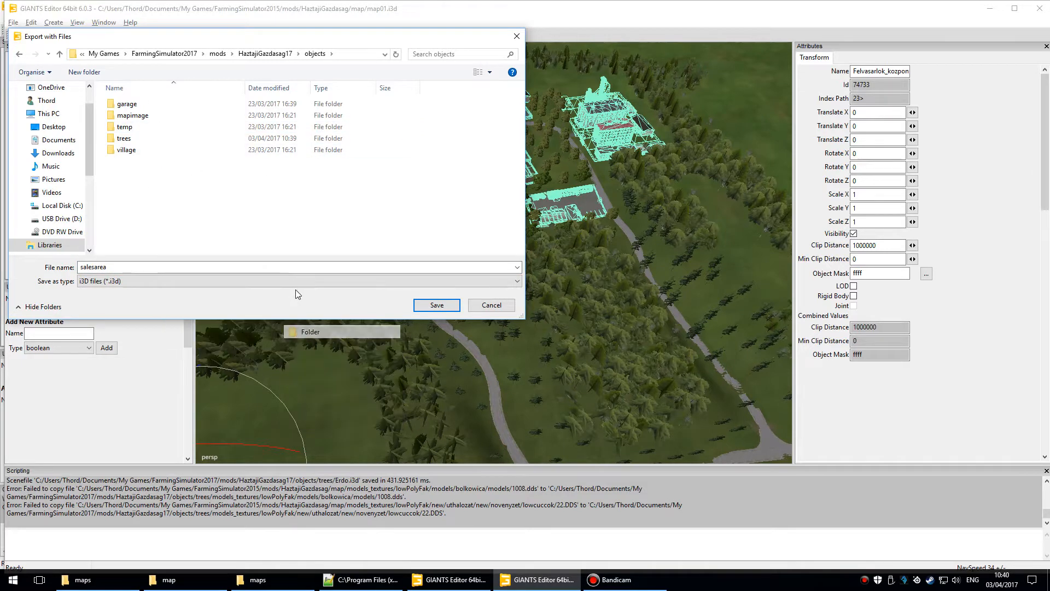
pyautogui.write('salesarea')
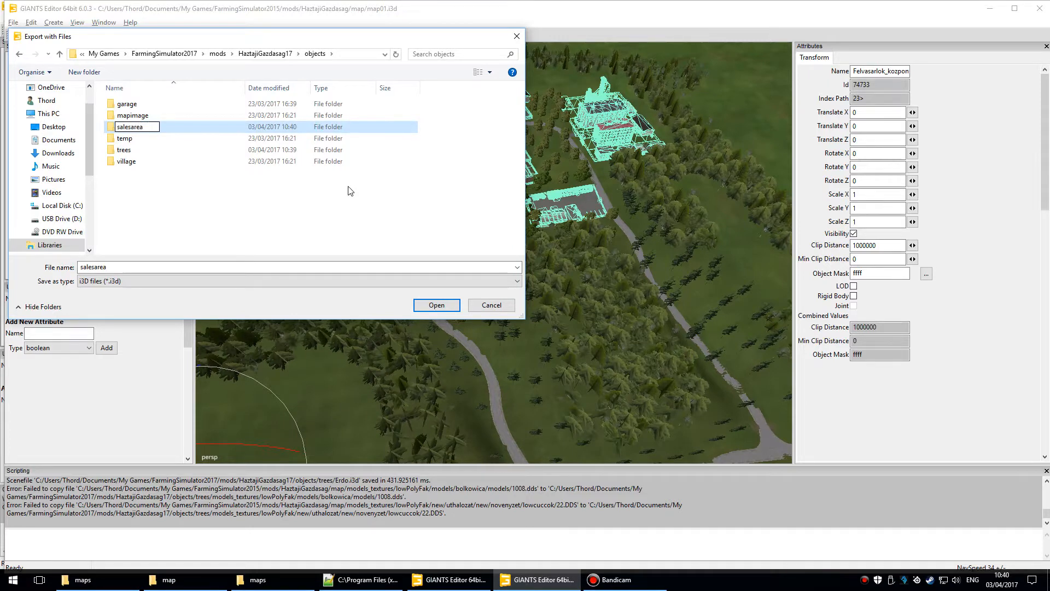
pyautogui.press('Return')
pyautogui.click(490, 305)
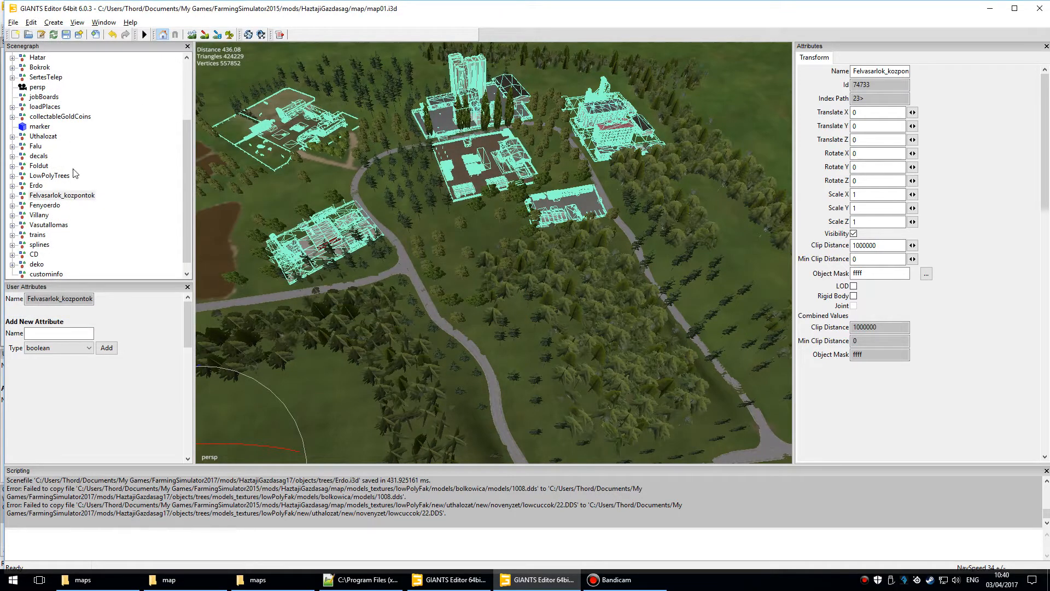
# - Export the selected Felvasarlok_kozpontok group with its files as salesarea into the salesarea folder of the HaztajiGazdasag17 objects folder
pyautogui.click(12, 23)
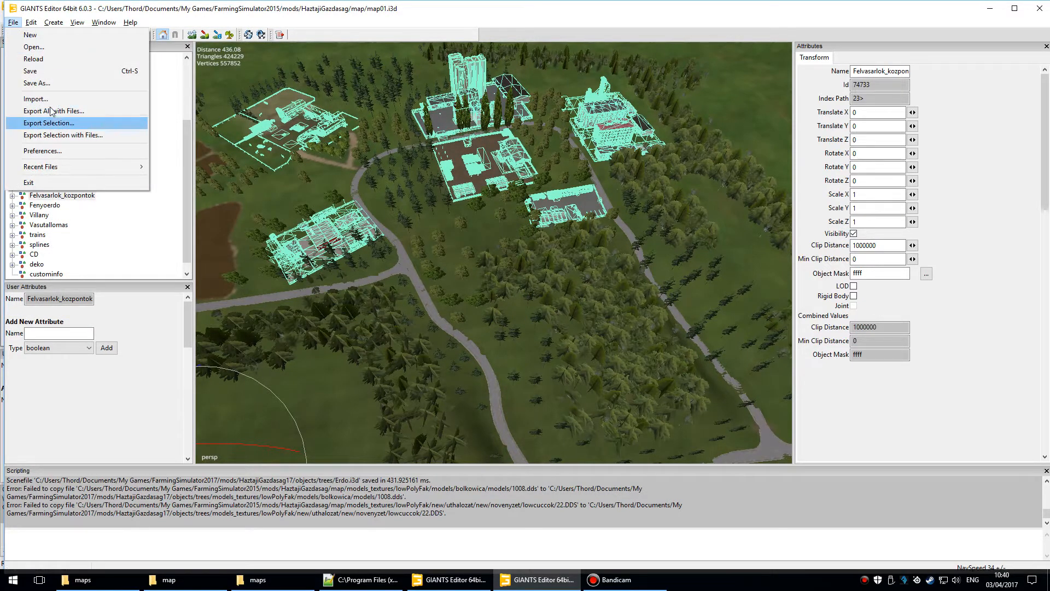
pyautogui.click(55, 134)
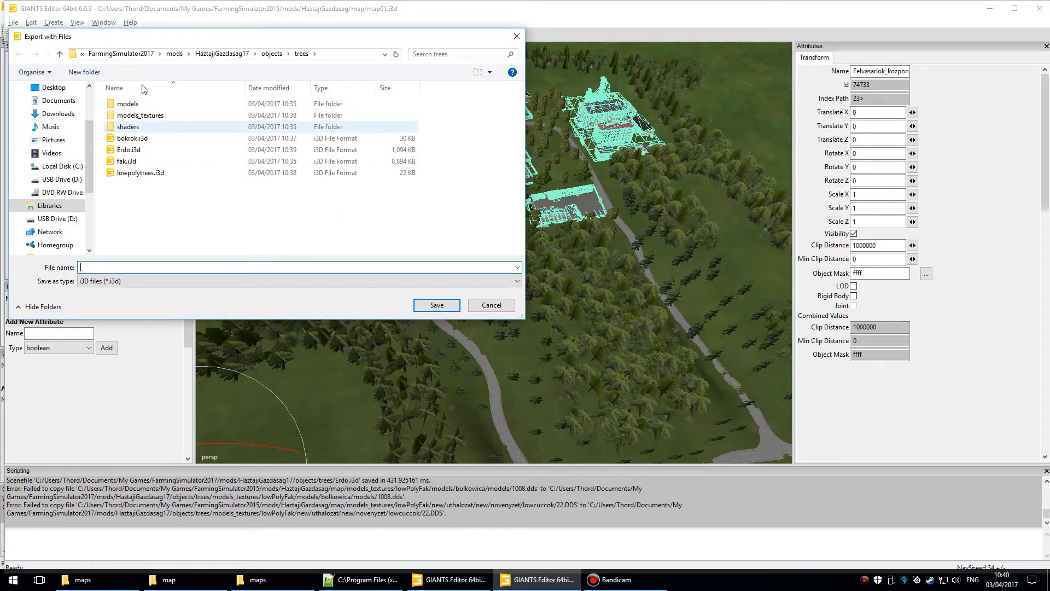
pyautogui.hotkey('alt', 'Up')
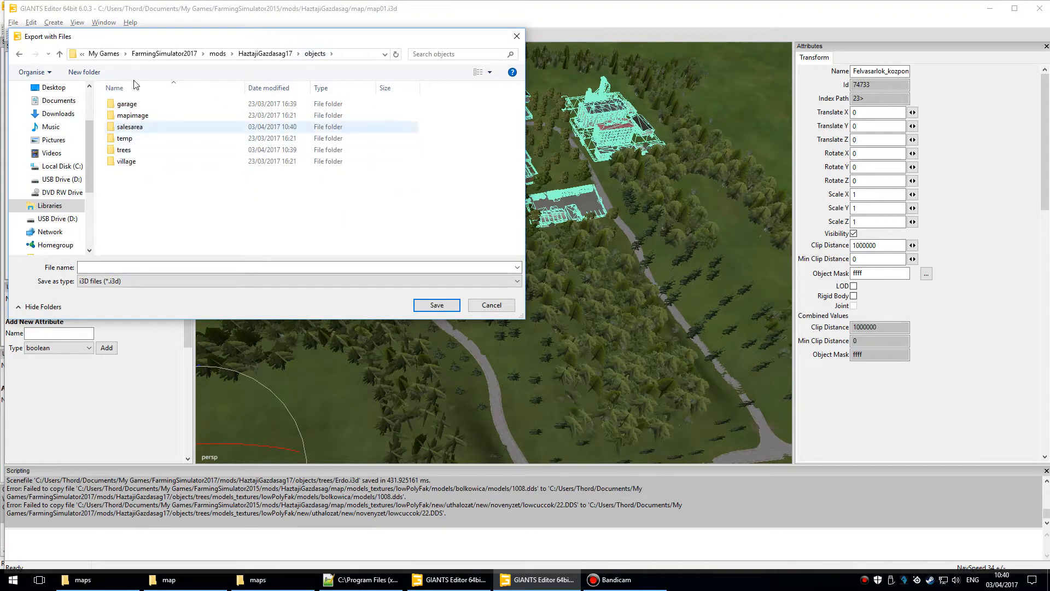
pyautogui.doubleClick(147, 127)
pyautogui.write('salesare')
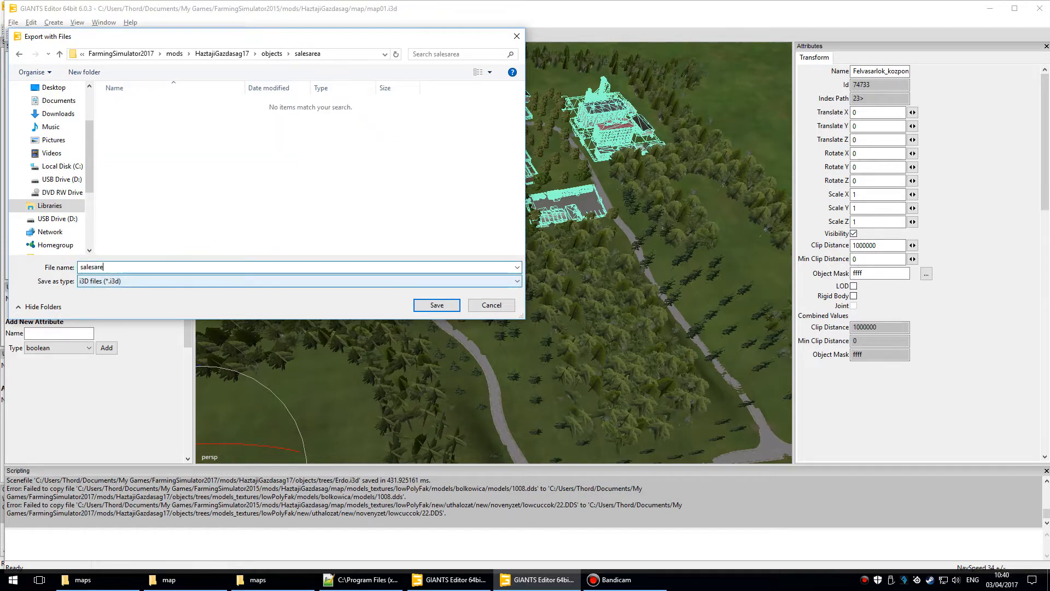
pyautogui.write('a')
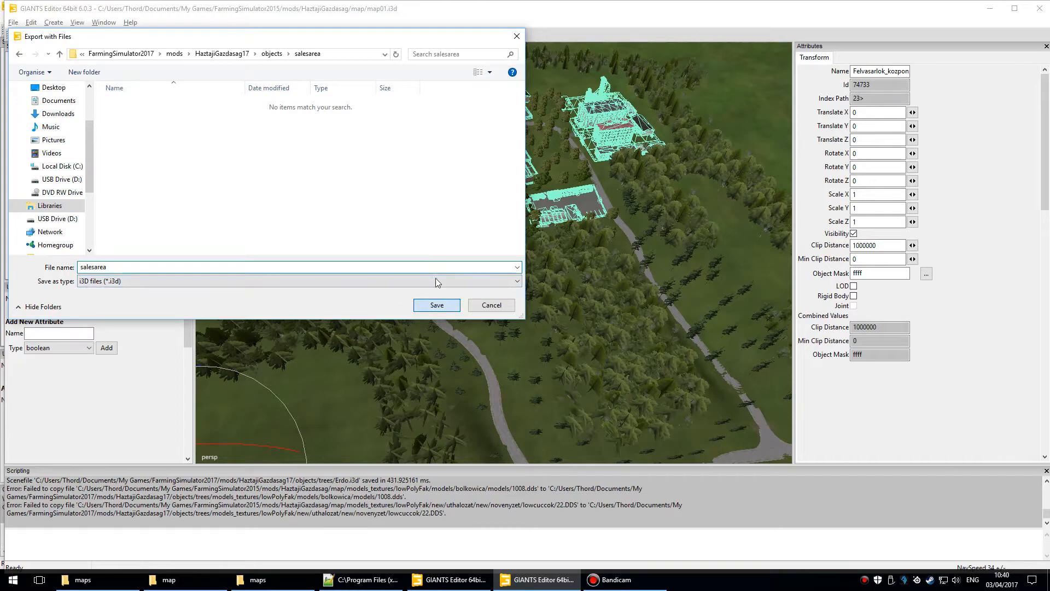
pyautogui.click(432, 305)
# - Switch to the GIANTS Editor 7.0.5 window with the 2017 map and import salesarea.i3d from the salesarea folder
pyautogui.click(454, 580)
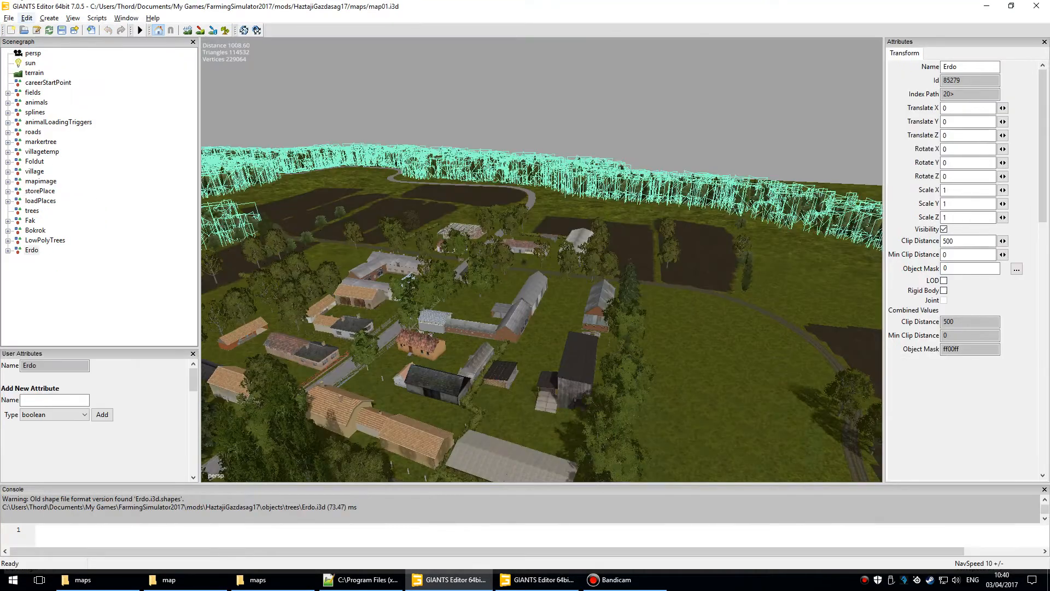
pyautogui.click(9, 18)
pyautogui.click(33, 135)
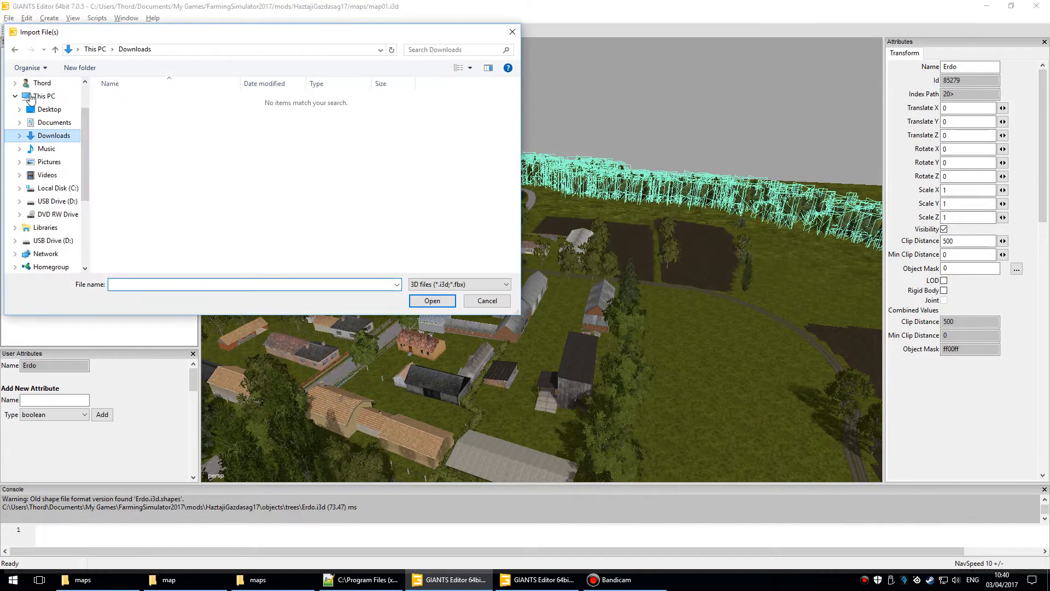
pyautogui.click(487, 300)
pyautogui.click(9, 18)
pyautogui.click(60, 134)
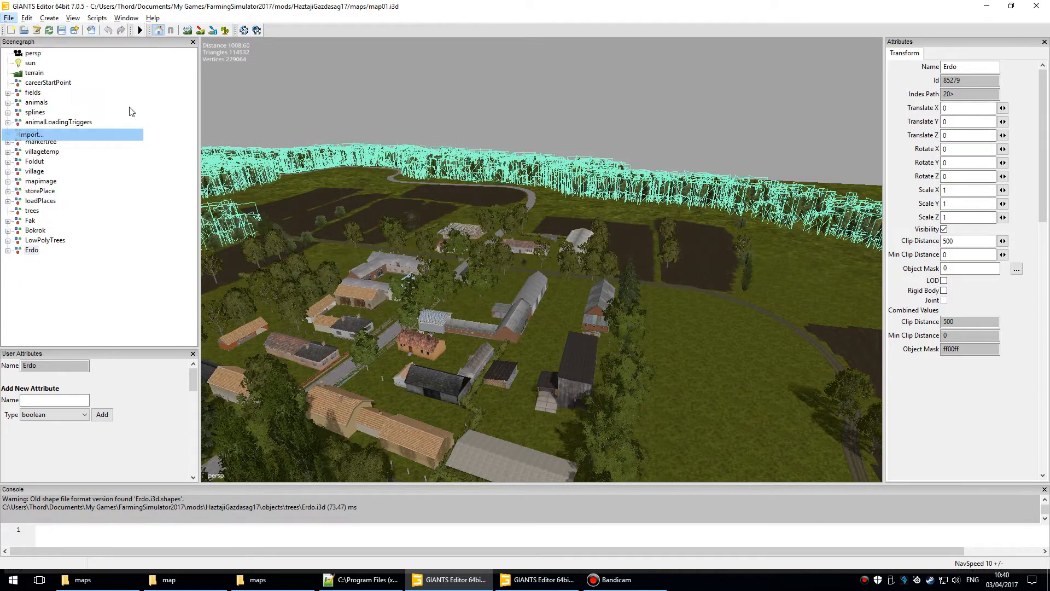
pyautogui.doubleClick(142, 144)
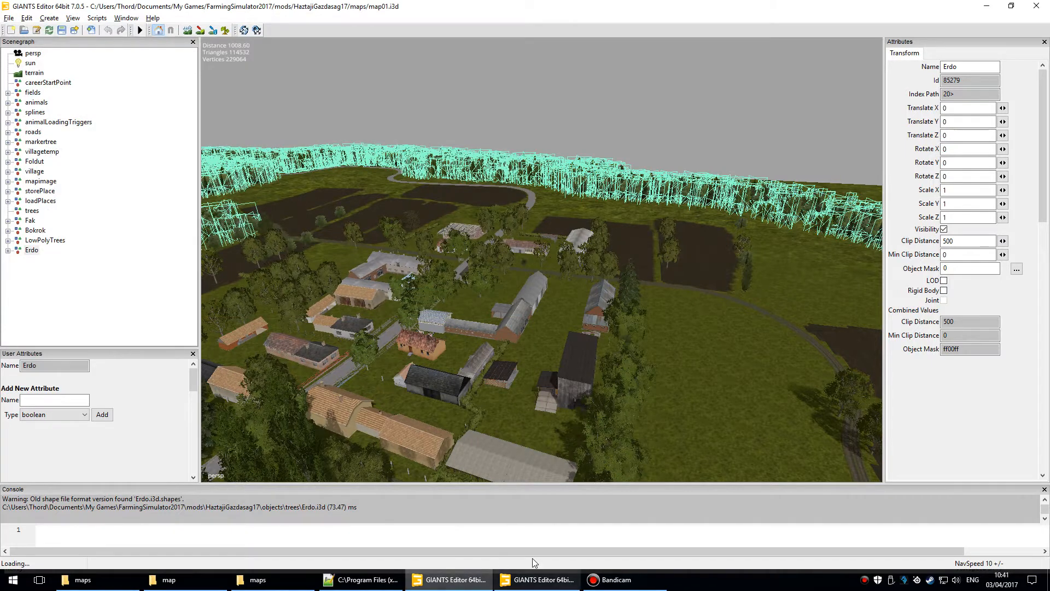
# - In the GIANTS Editor 6.0.3 window, export the Fenyoerdo group with its files as forestery into the objects/trees folder
pyautogui.click(539, 579)
pyautogui.click(45, 205)
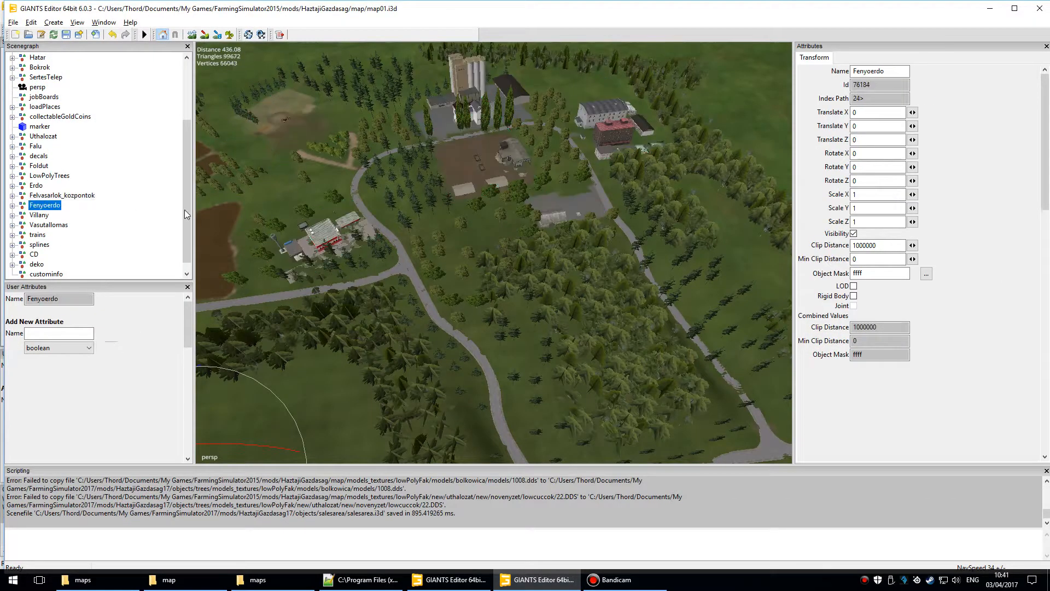
pyautogui.moveTo(500, 178); pyautogui.dragTo(208, 183, button='right')
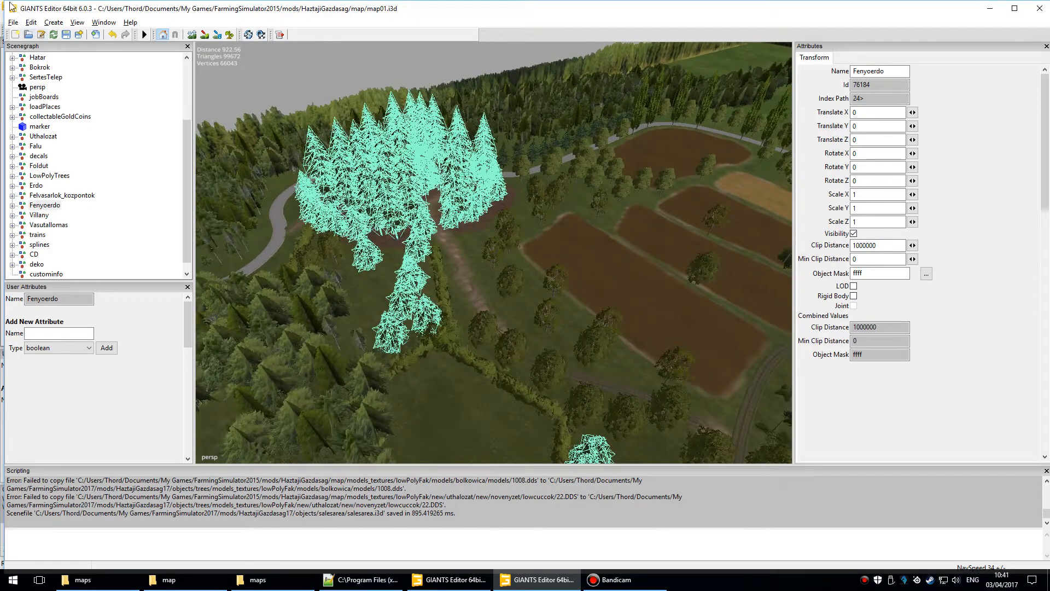
pyautogui.click(13, 22)
pyautogui.click(40, 111)
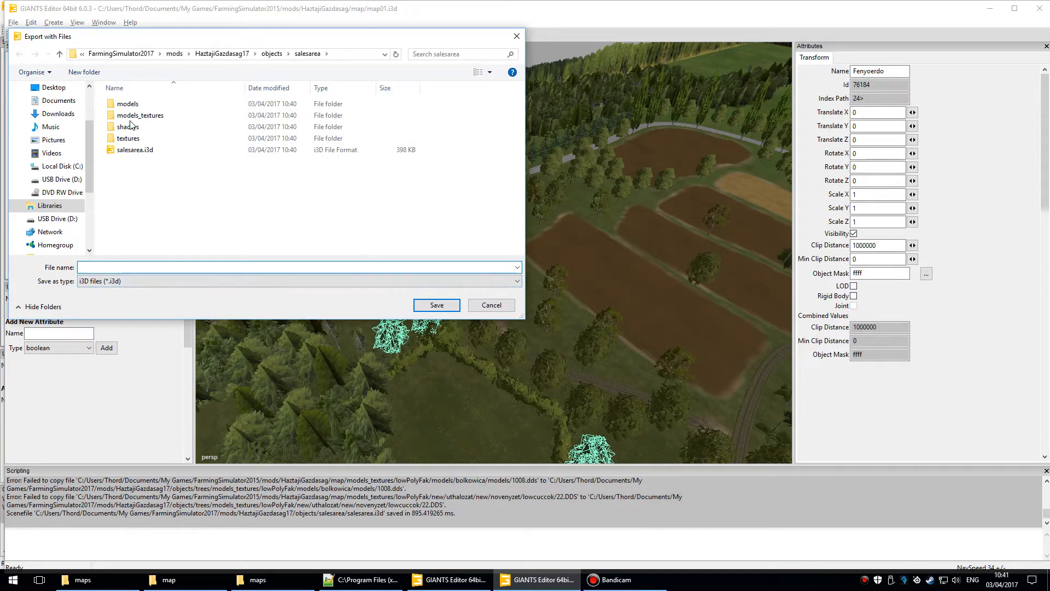
pyautogui.click(272, 53)
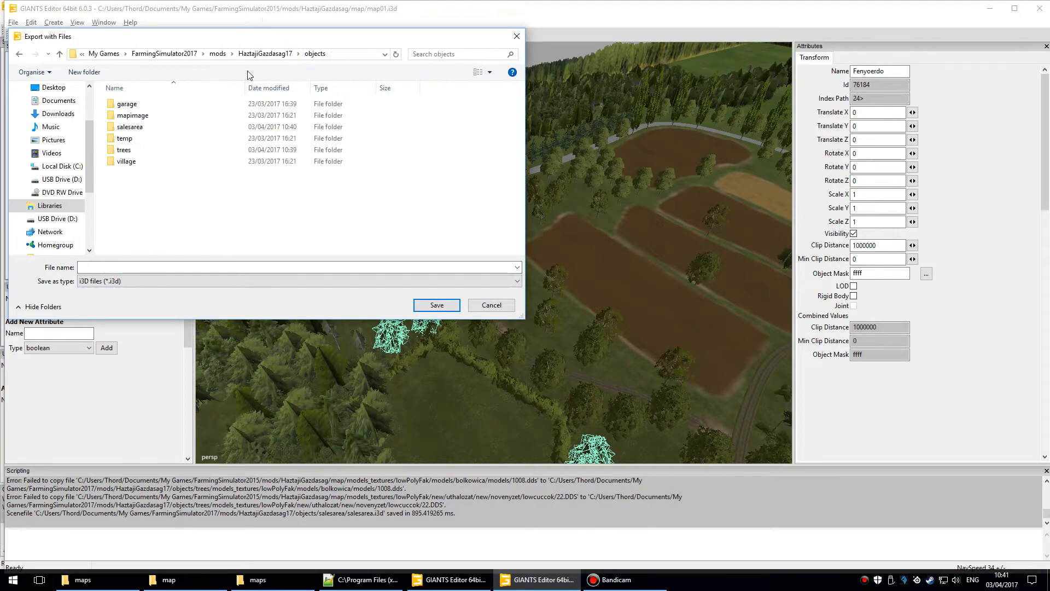
pyautogui.doubleClick(124, 149)
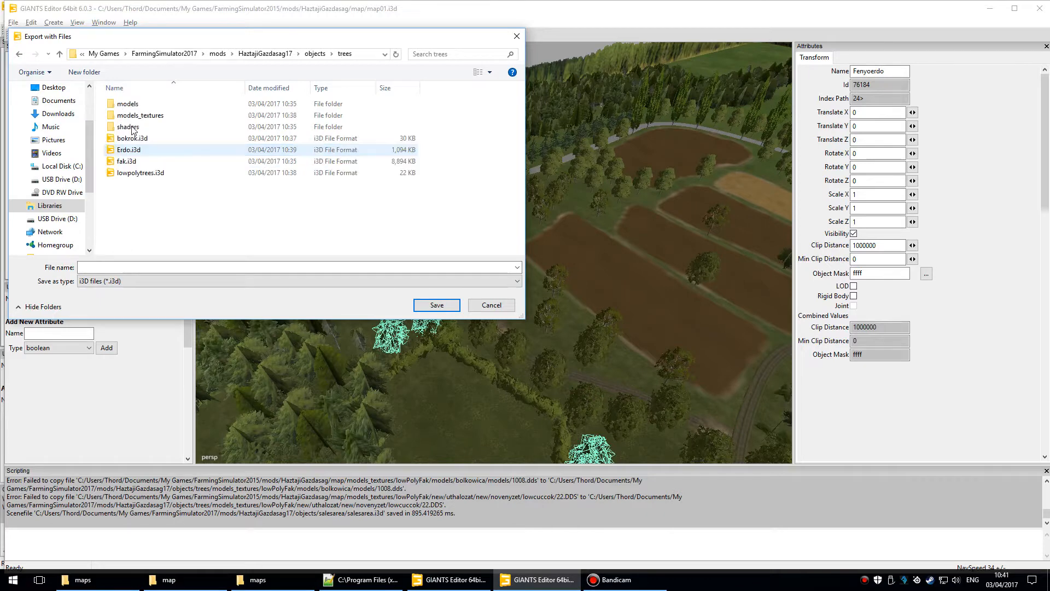
pyautogui.write('forestery')
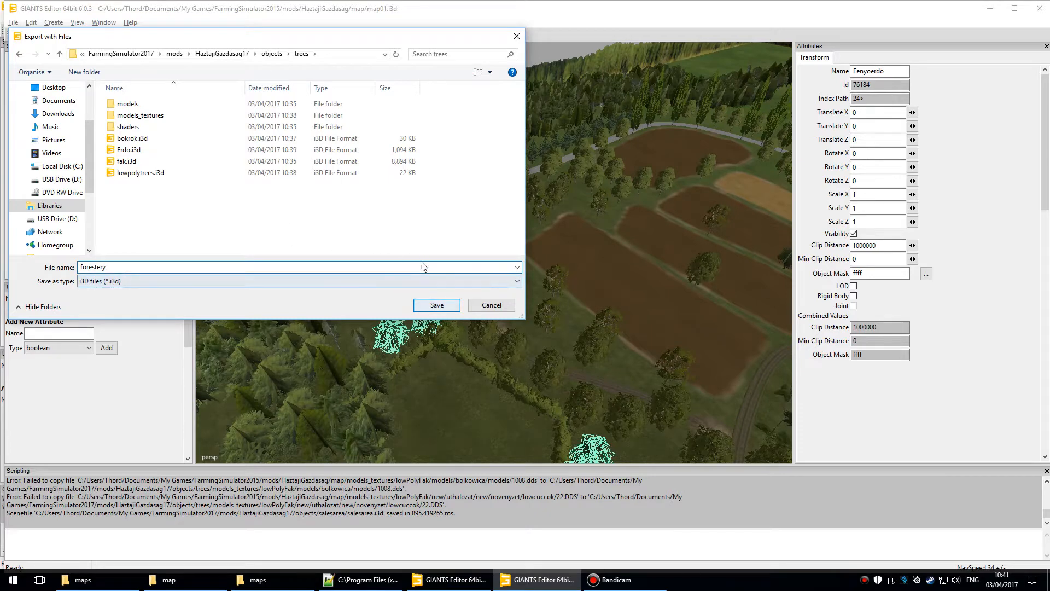
pyautogui.click(433, 304)
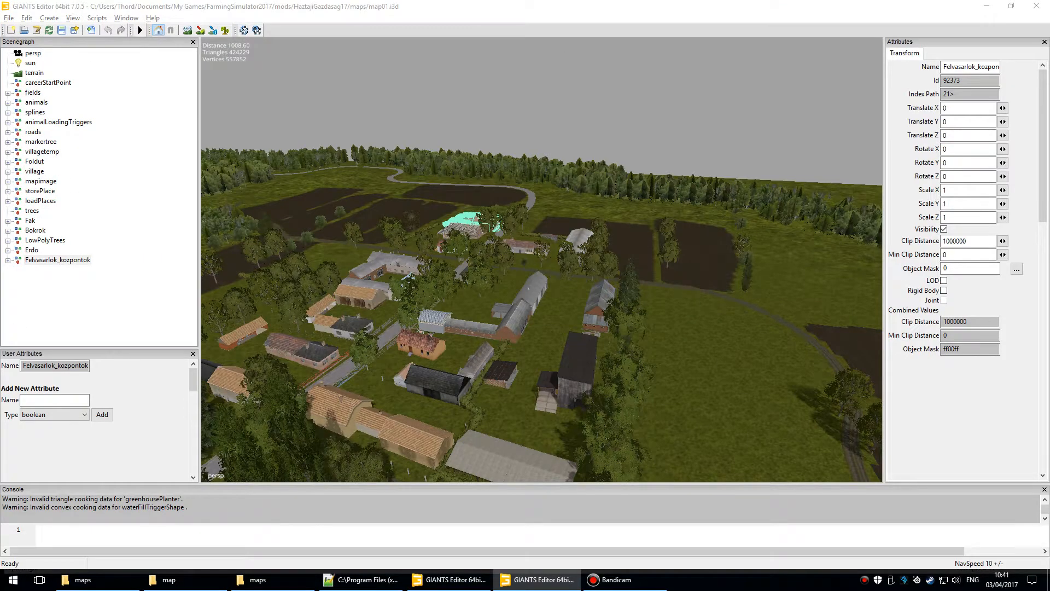
# - Import the exported forestery file from the trees folder into the 2017 map in GIANTS Editor 7.0.5
pyautogui.click(8, 17)
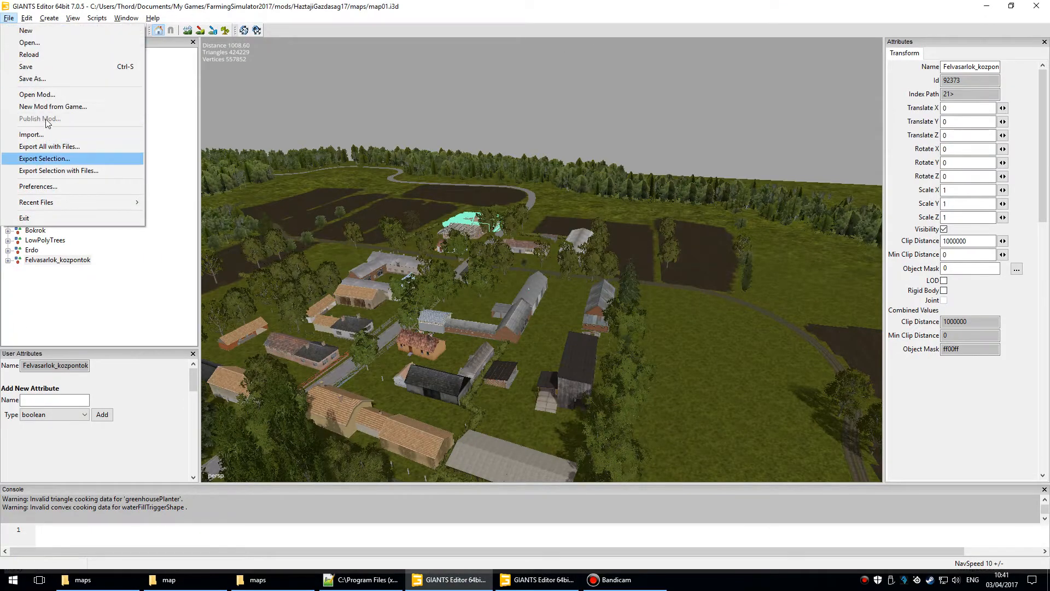
pyautogui.click(32, 134)
pyautogui.click(130, 168)
pyautogui.click(432, 300)
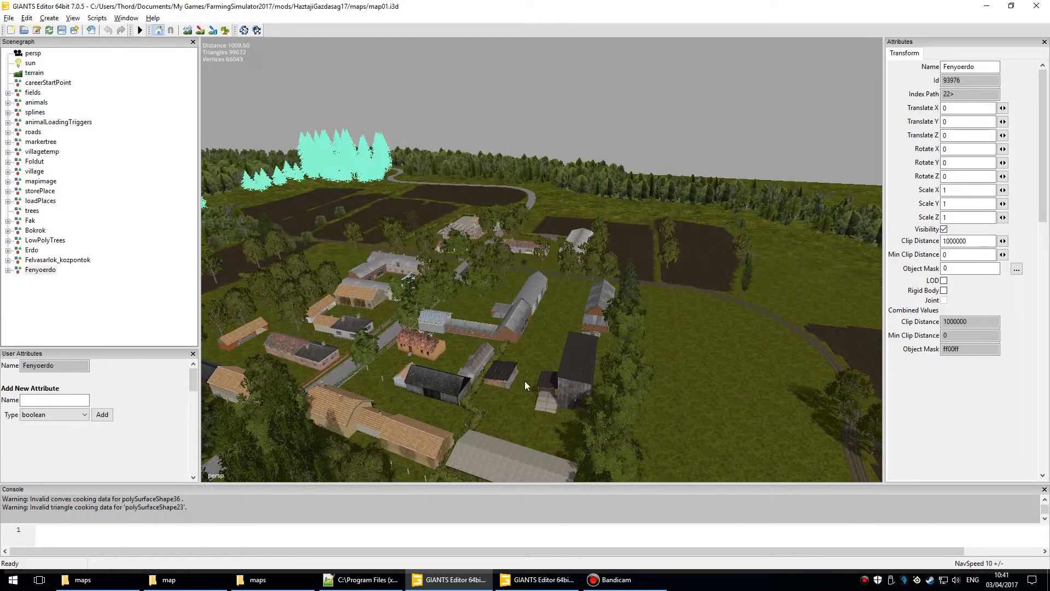
# - Return to the 2015 map in GIANTS Editor 6.0.3 and inspect the Villany power line and the Vasutallomas railway station groups
pyautogui.click(538, 580)
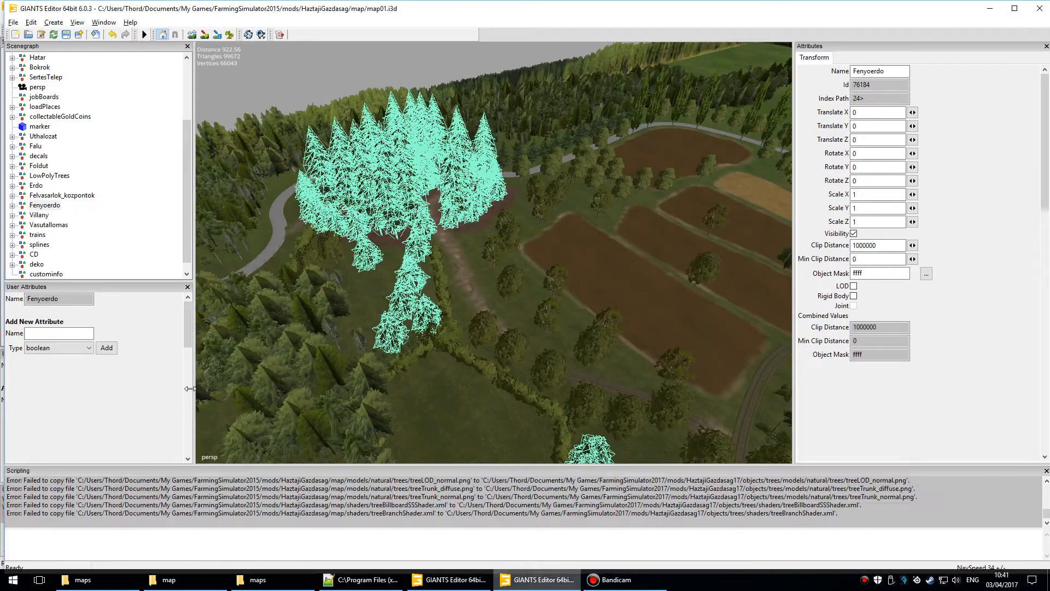
pyautogui.click(39, 215)
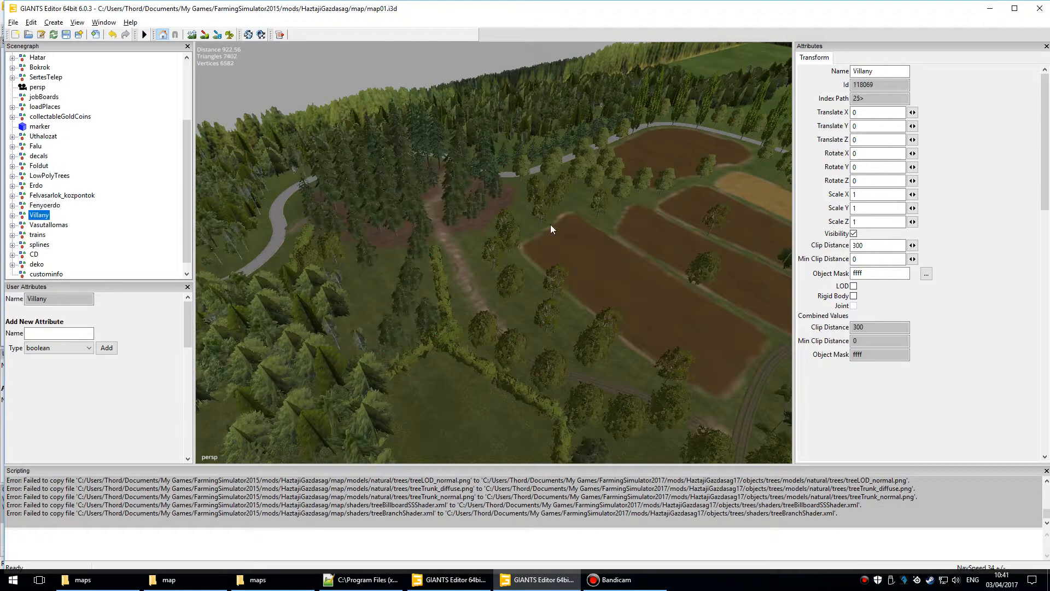
pyautogui.scroll(-3, 471, 372)
pyautogui.keyDown('alt'); pyautogui.moveTo(472, 372); pyautogui.dragTo(444, 158); pyautogui.keyUp('alt')
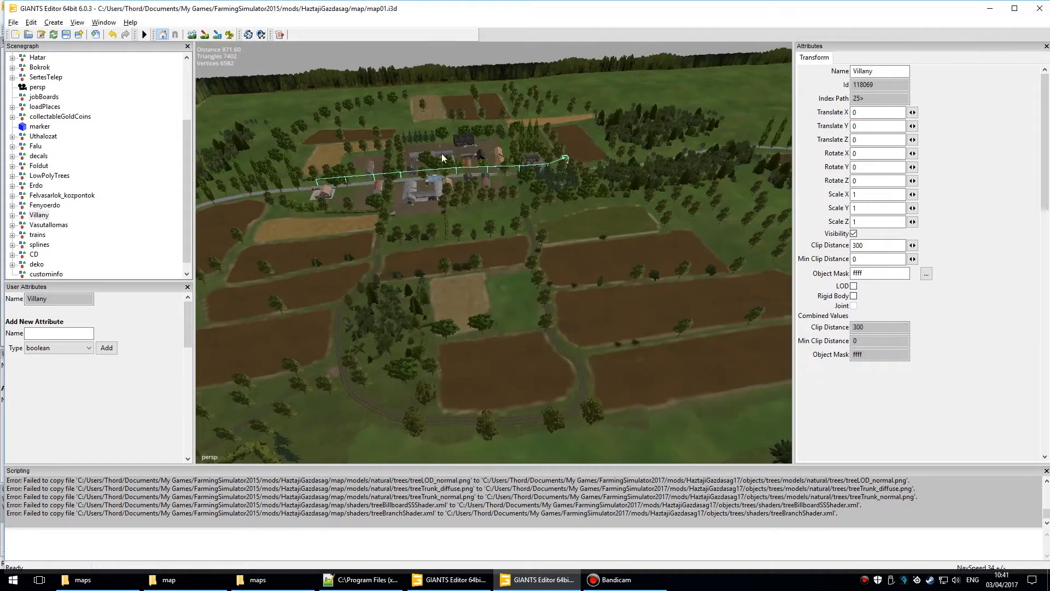
pyautogui.click(125, 225)
pyautogui.keyDown('alt'); pyautogui.moveTo(582, 177); pyautogui.dragTo(718, 261); pyautogui.keyUp('alt')
pyautogui.press('f')
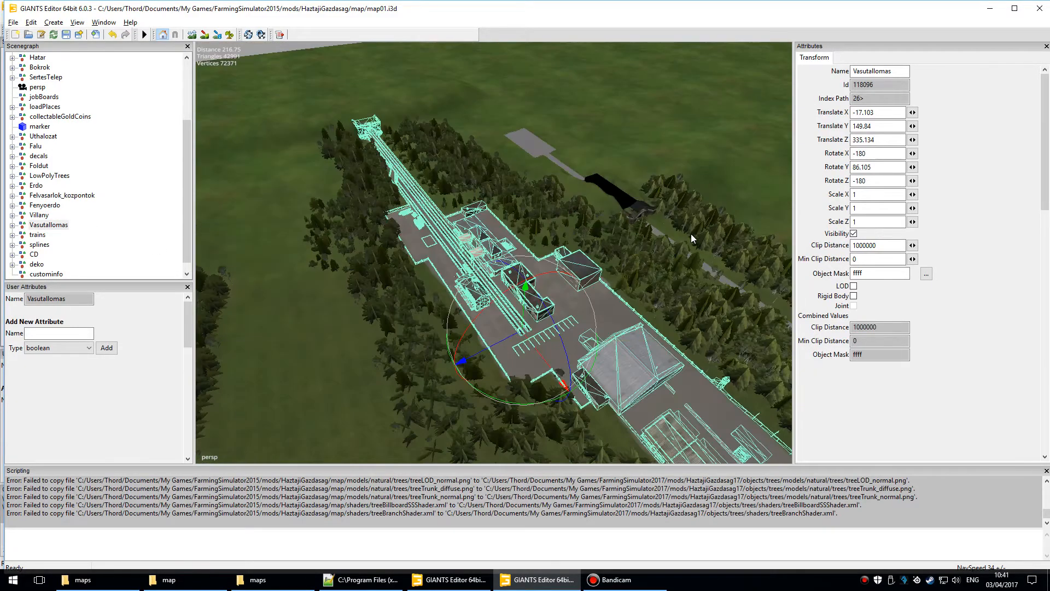
pyautogui.keyDown('alt'); pyautogui.moveTo(688, 202); pyautogui.dragTo(533, 402, button='right'); pyautogui.keyUp('alt')
pyautogui.keyDown('alt'); pyautogui.moveTo(533, 402); pyautogui.dragTo(562, 376); pyautogui.keyUp('alt')
pyautogui.keyDown('alt'); pyautogui.moveTo(562, 375); pyautogui.dragTo(576, 68, button='middle'); pyautogui.keyUp('alt')
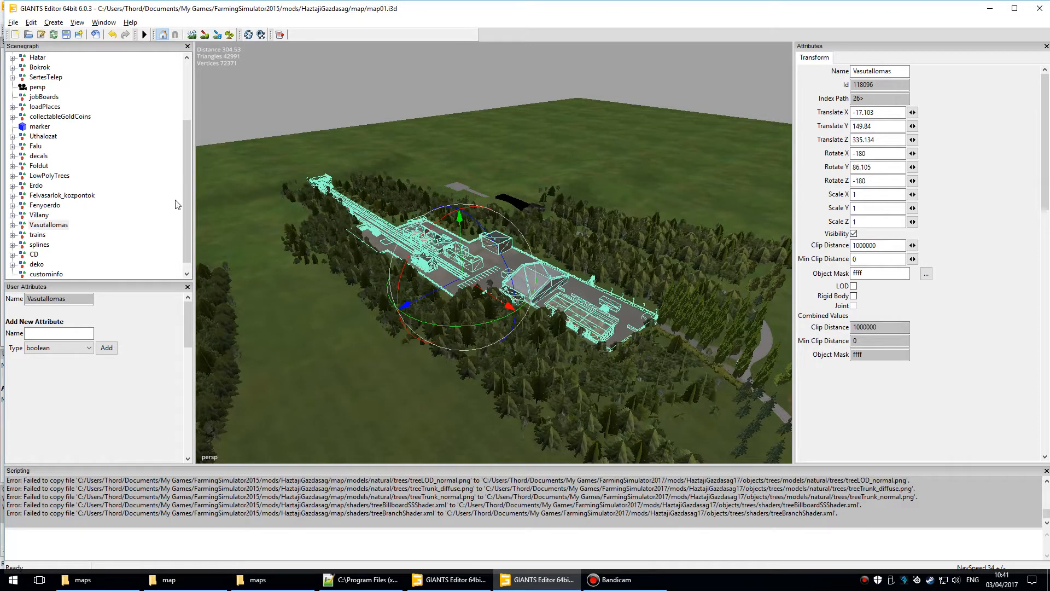
# - Check what the trains and splines groups contain and where they sit on the 2015 map
pyautogui.press('Down')
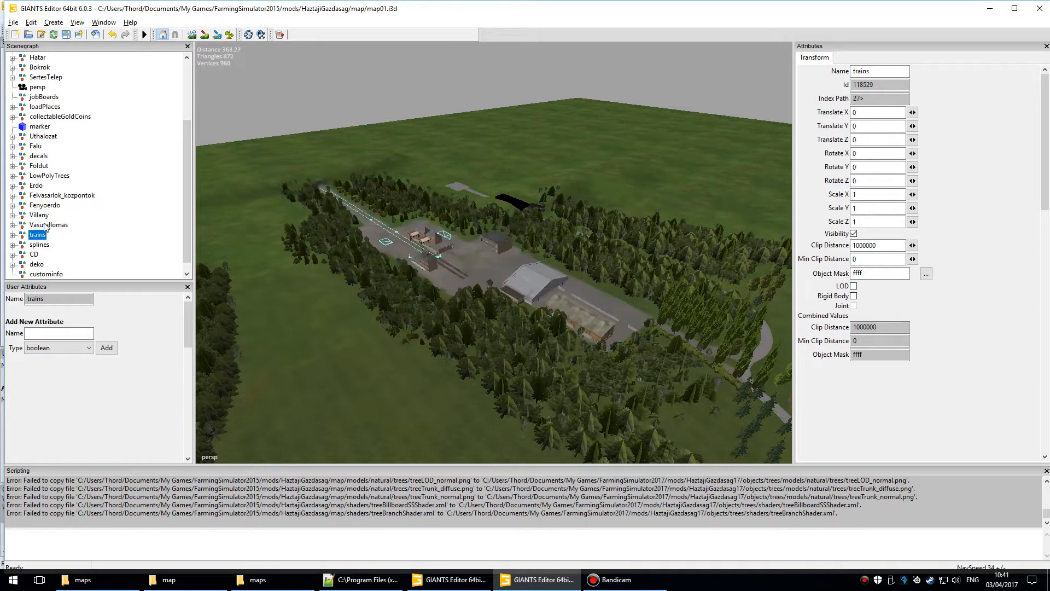
pyautogui.press('Down')
pyautogui.keyDown('alt'); pyautogui.moveTo(569, 144); pyautogui.dragTo(425, 360, button='right'); pyautogui.keyUp('alt')
pyautogui.keyDown('alt'); pyautogui.moveTo(424, 359); pyautogui.dragTo(560, 320); pyautogui.keyUp('alt')
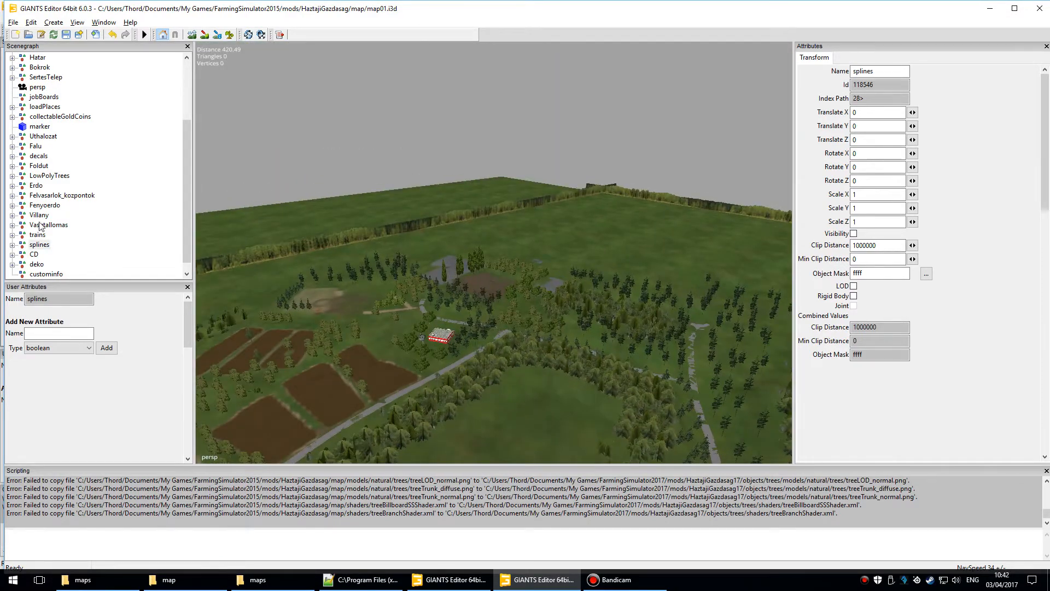
# - Inspect the clipDistanceControl_Trigger objects of the CD group and the village decorations in the deko group
pyautogui.press('Down')
pyautogui.keyDown('alt'); pyautogui.moveTo(608, 274); pyautogui.dragTo(475, 312); pyautogui.keyUp('alt')
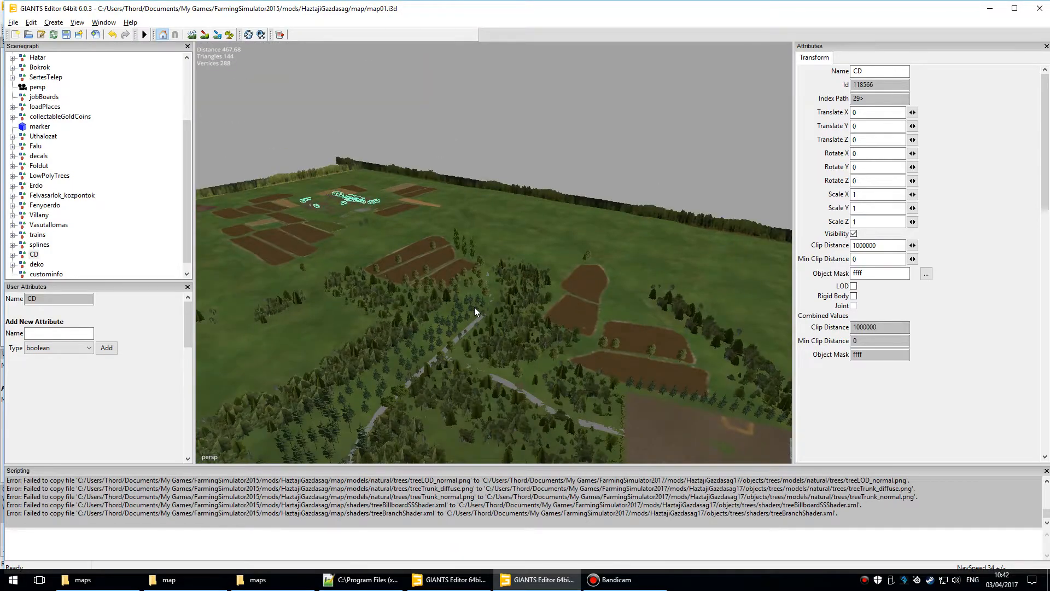
pyautogui.press('f')
pyautogui.keyDown('alt'); pyautogui.moveTo(504, 294); pyautogui.dragTo(560, 176); pyautogui.keyUp('alt')
pyautogui.click(427, 297)
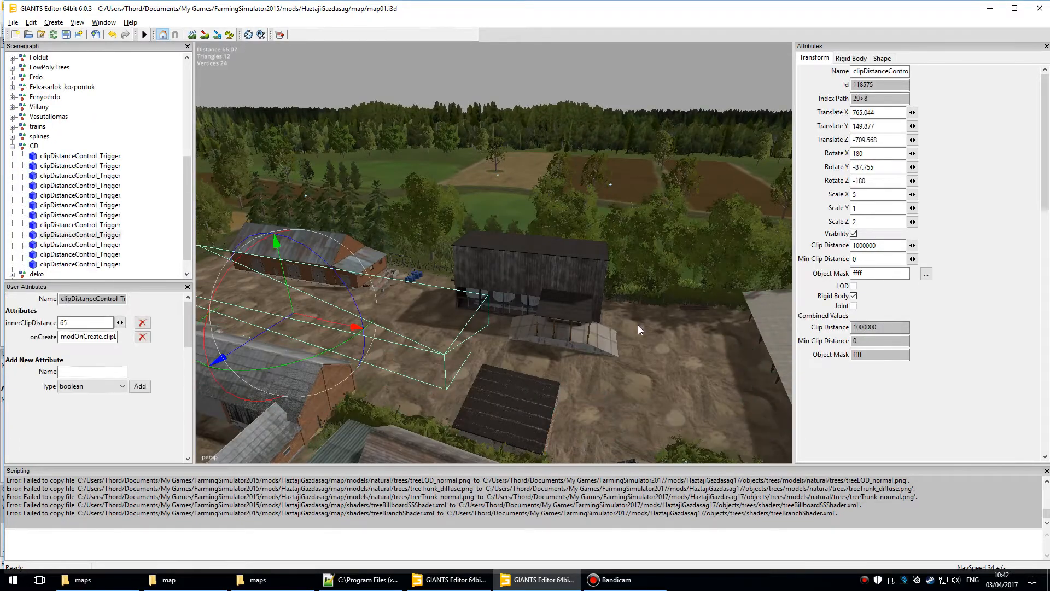
pyautogui.keyDown('alt'); pyautogui.moveTo(663, 274); pyautogui.dragTo(658, 252); pyautogui.keyUp('alt')
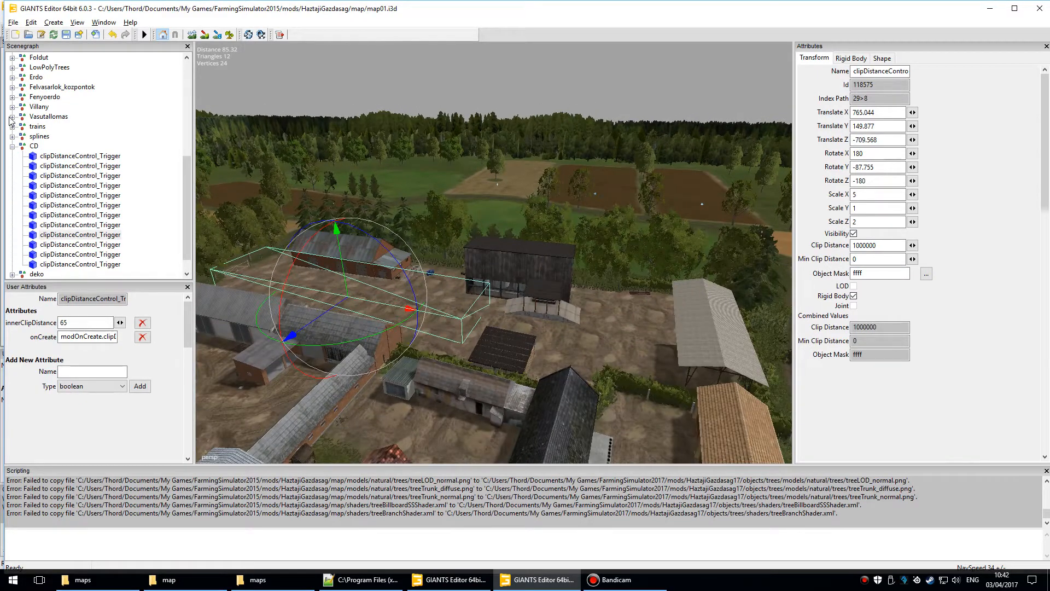
pyautogui.click(12, 146)
pyautogui.click(36, 255)
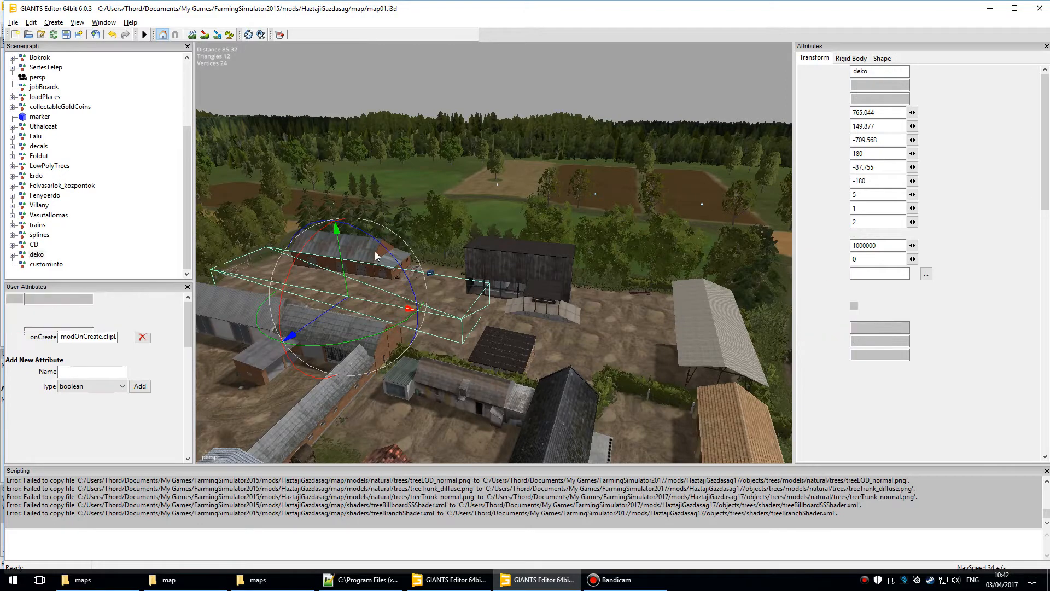
pyautogui.scroll(-5, 496, 165)
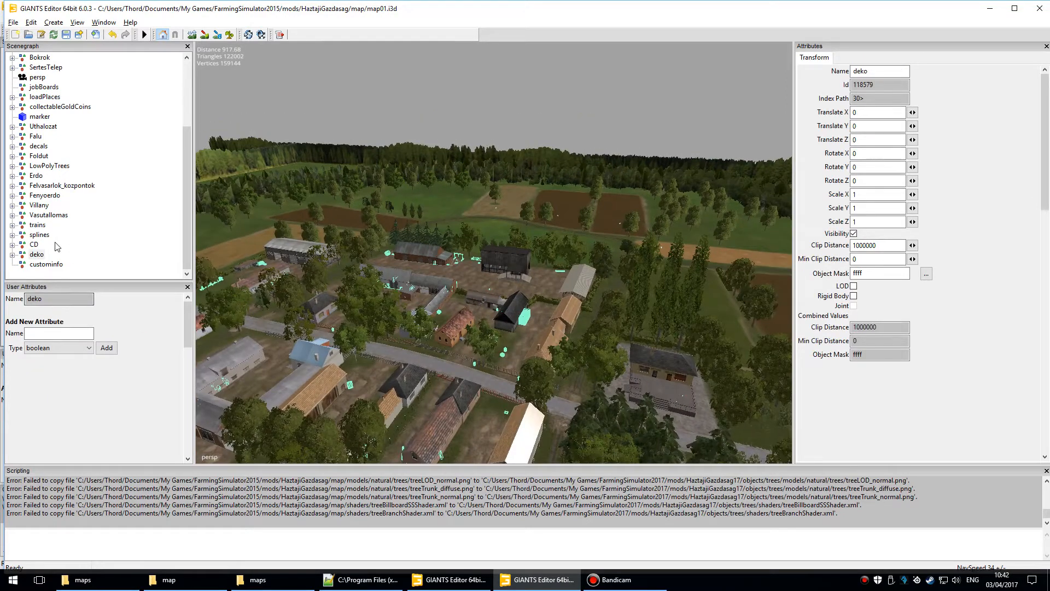
pyautogui.moveTo(186, 211); pyautogui.dragTo(189, 175)
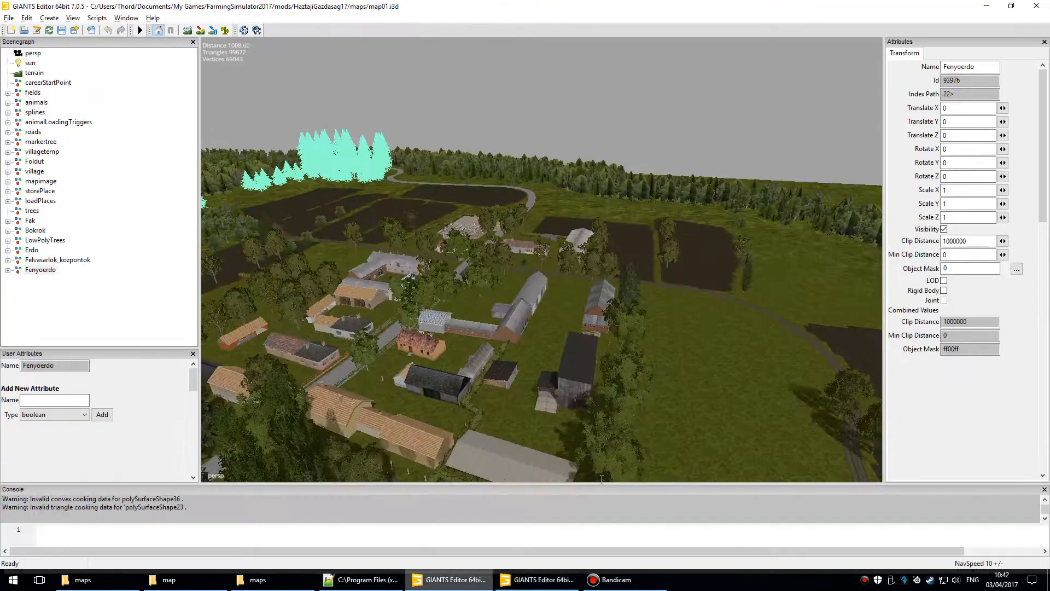
# - Switch to the GIANTS Editor 7.0.5 window and save the 2017 map01.i3d scene
pyautogui.click(452, 580)
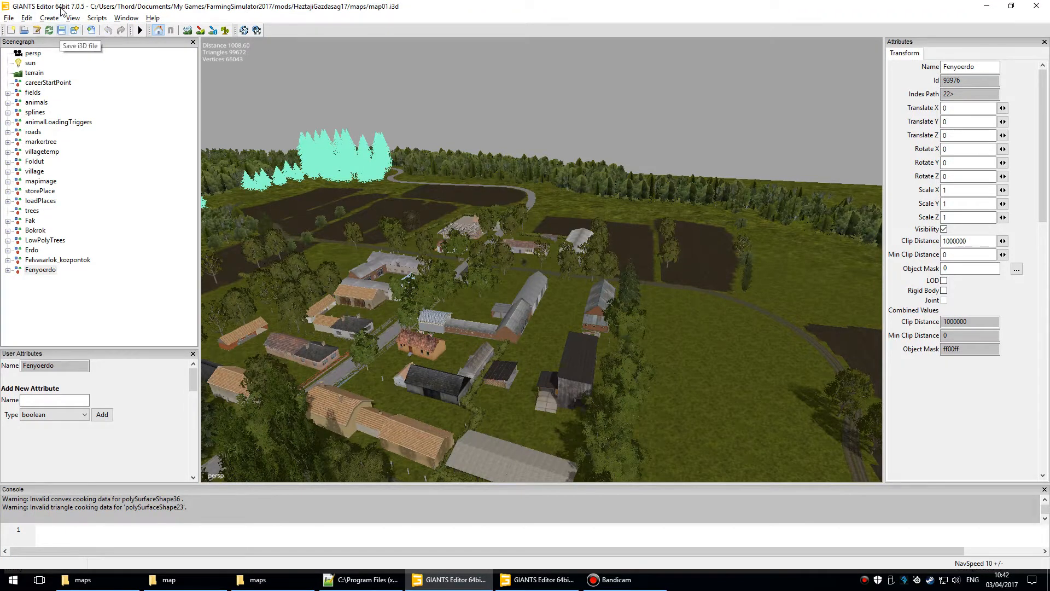
pyautogui.click(61, 30)
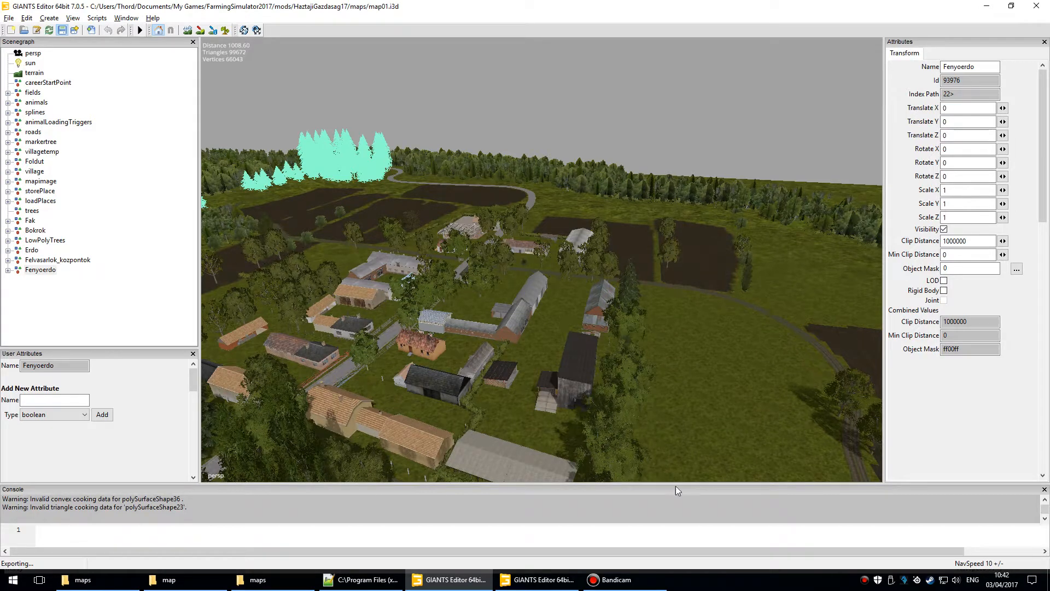
pyautogui.click(616, 579)
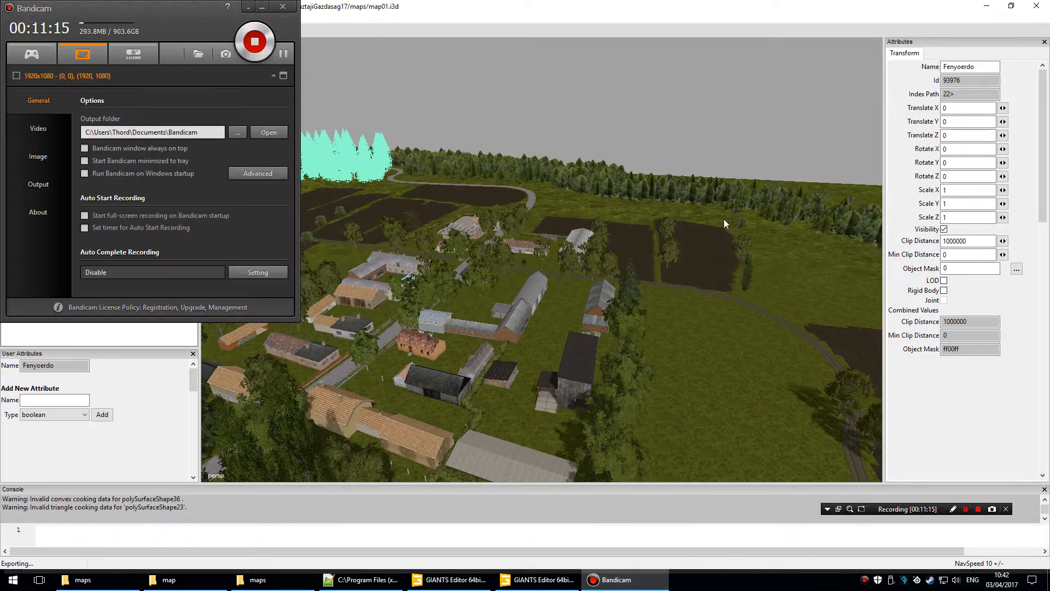
pyautogui.click(248, 7)
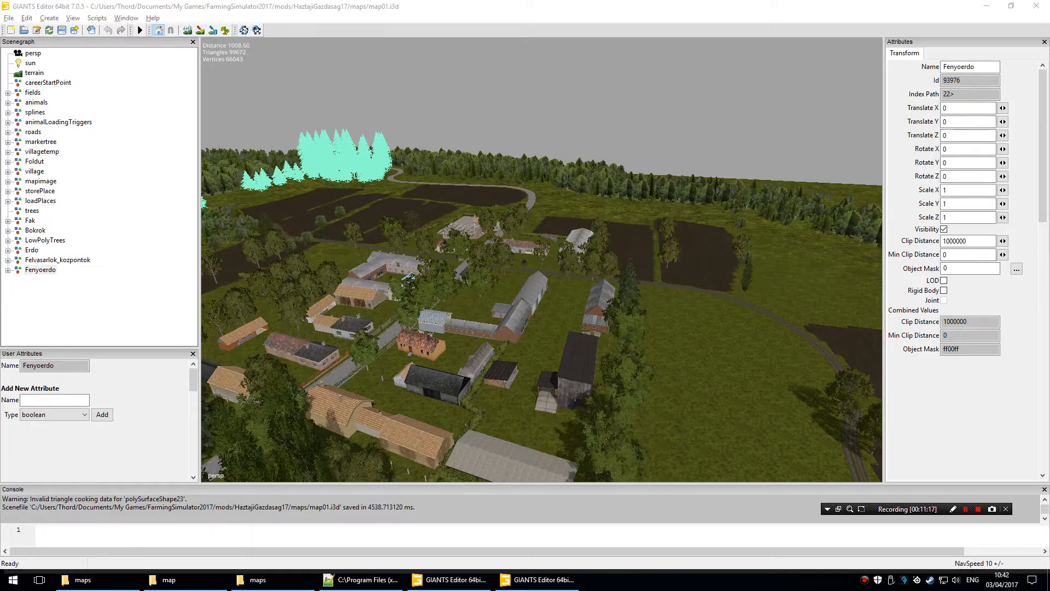
# - Deselect Fenyoerdo in the 2017 scene and locate map01.xml in File Explorer under the Farming Simulator 17 game's data\maps folder
pyautogui.click(1005, 509)
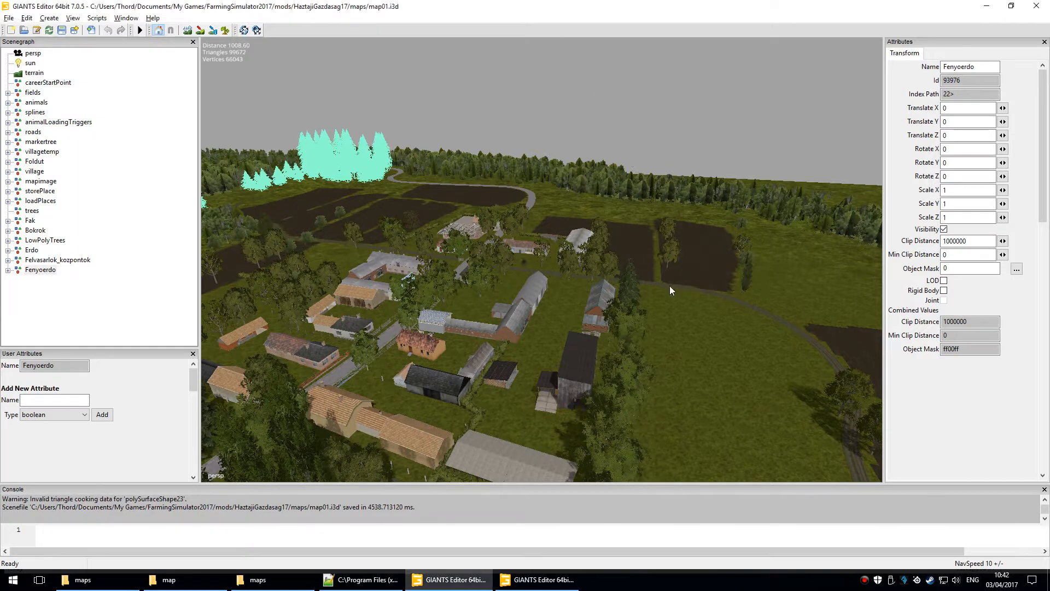
pyautogui.click(707, 361)
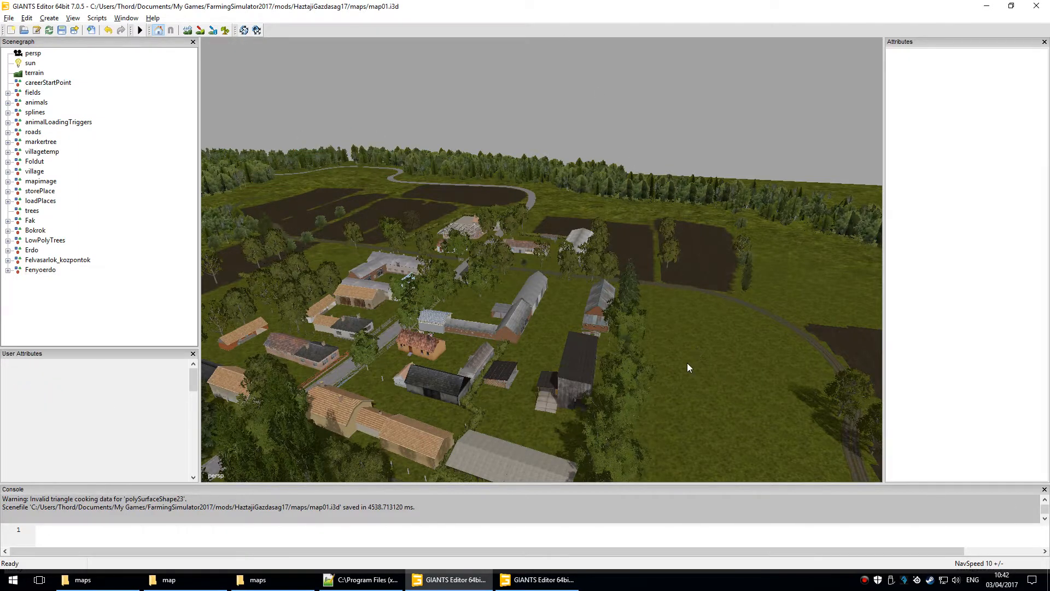
pyautogui.click(82, 579)
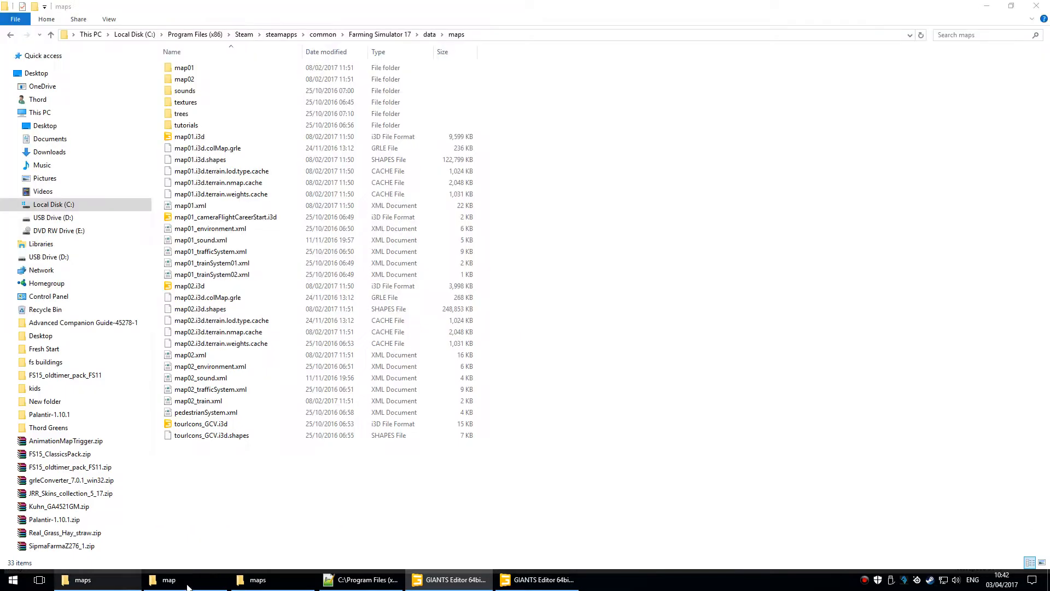
pyautogui.click(385, 43)
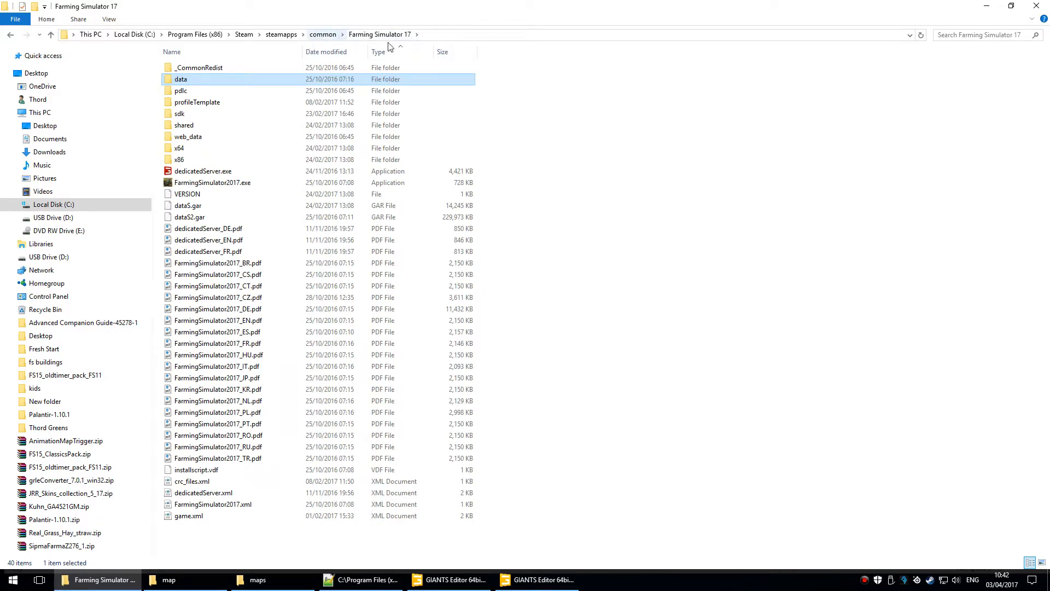
pyautogui.doubleClick(216, 83)
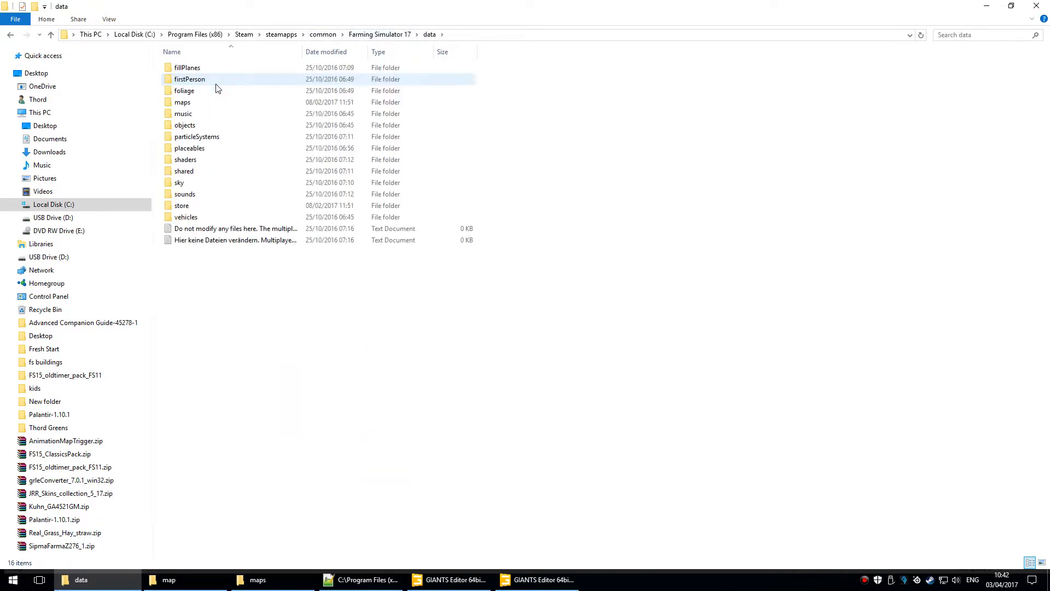
pyautogui.doubleClick(213, 102)
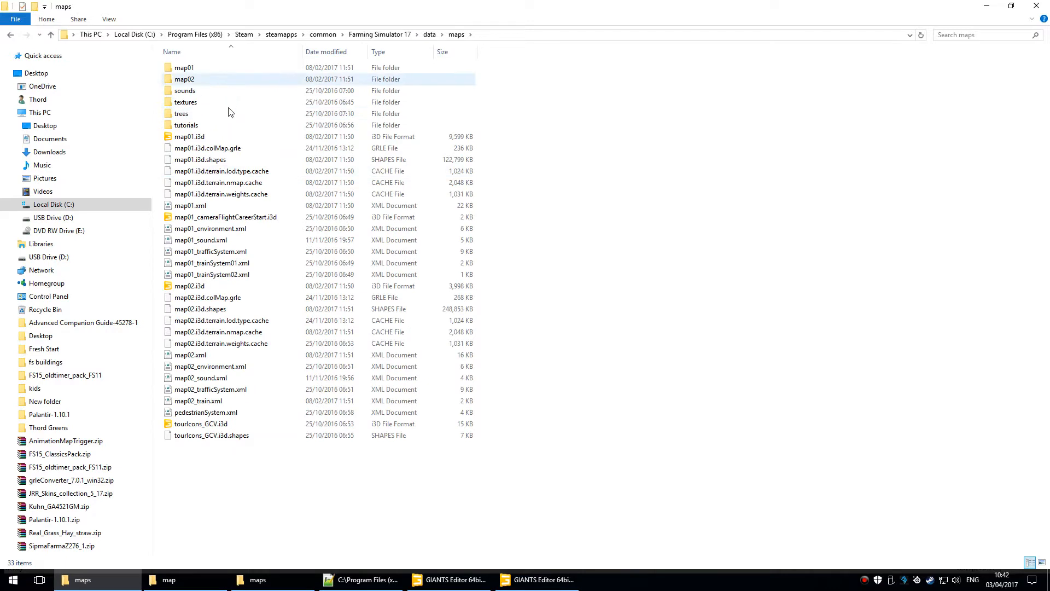
pyautogui.click(207, 206)
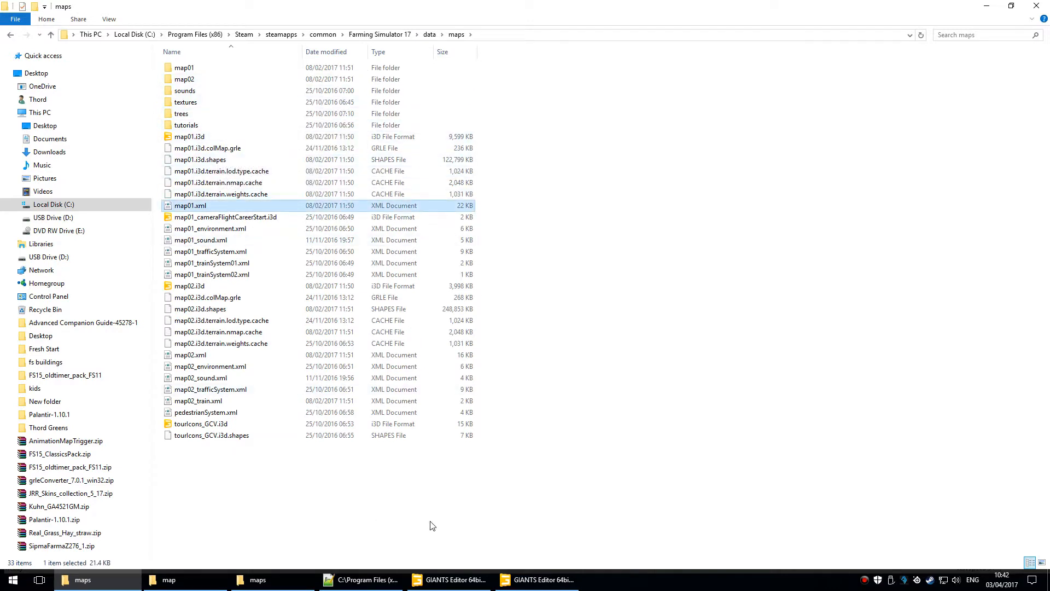
# - Switch to the 2015 map in GIANTS Editor 6.0.3 and examine the roofed tipping ramp beside the dark wooden barn
pyautogui.moveTo(459, 589)
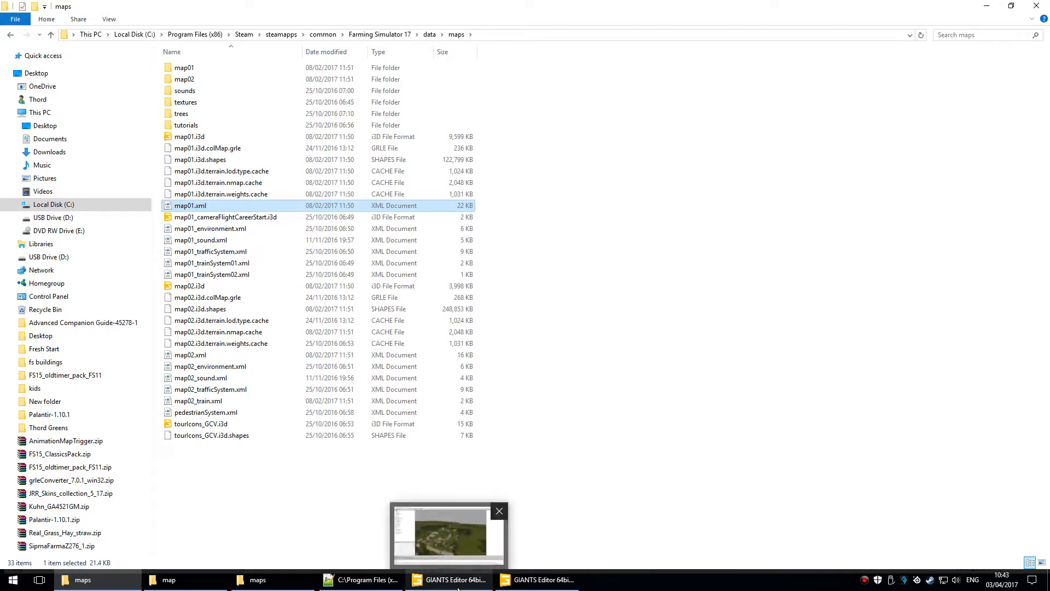
pyautogui.click(457, 559)
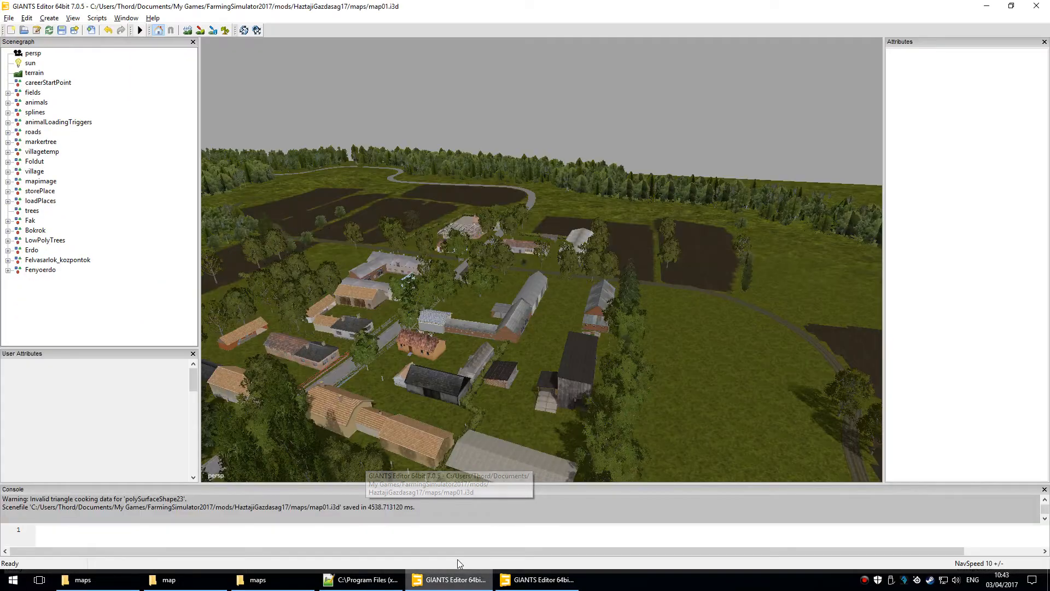
pyautogui.click(517, 558)
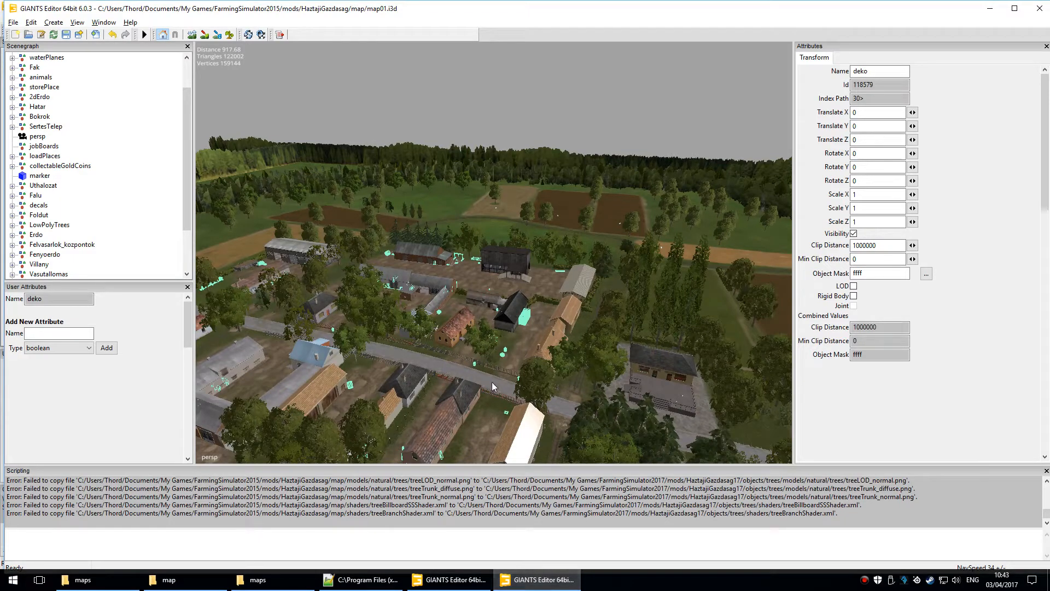
pyautogui.keyDown('alt'); pyautogui.moveTo(382, 392); pyautogui.dragTo(605, 219, button='right'); pyautogui.keyUp('alt')
pyautogui.keyDown('alt'); pyautogui.moveTo(334, 285); pyautogui.dragTo(356, 340); pyautogui.keyUp('alt')
pyautogui.keyDown('alt'); pyautogui.moveTo(356, 339); pyautogui.dragTo(453, 294, button='middle'); pyautogui.keyUp('alt')
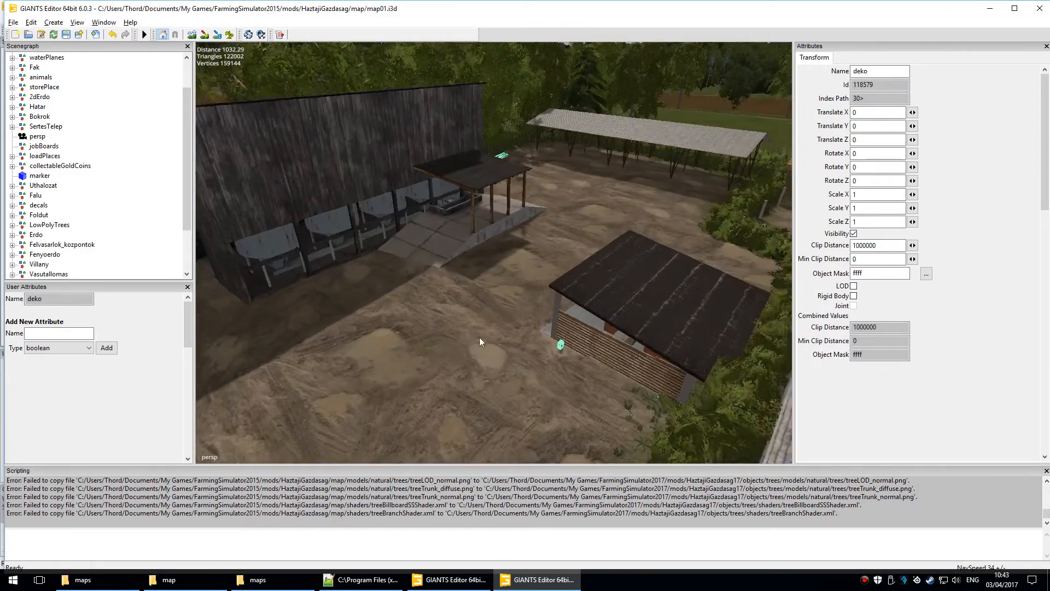
pyautogui.keyDown('alt'); pyautogui.moveTo(480, 337); pyautogui.dragTo(495, 306, button='right'); pyautogui.keyUp('alt')
pyautogui.scroll(-2, 494, 306)
pyautogui.keyDown('alt'); pyautogui.moveTo(497, 311); pyautogui.dragTo(532, 310, button='middle'); pyautogui.keyUp('alt')
pyautogui.scroll(-5, 535, 313)
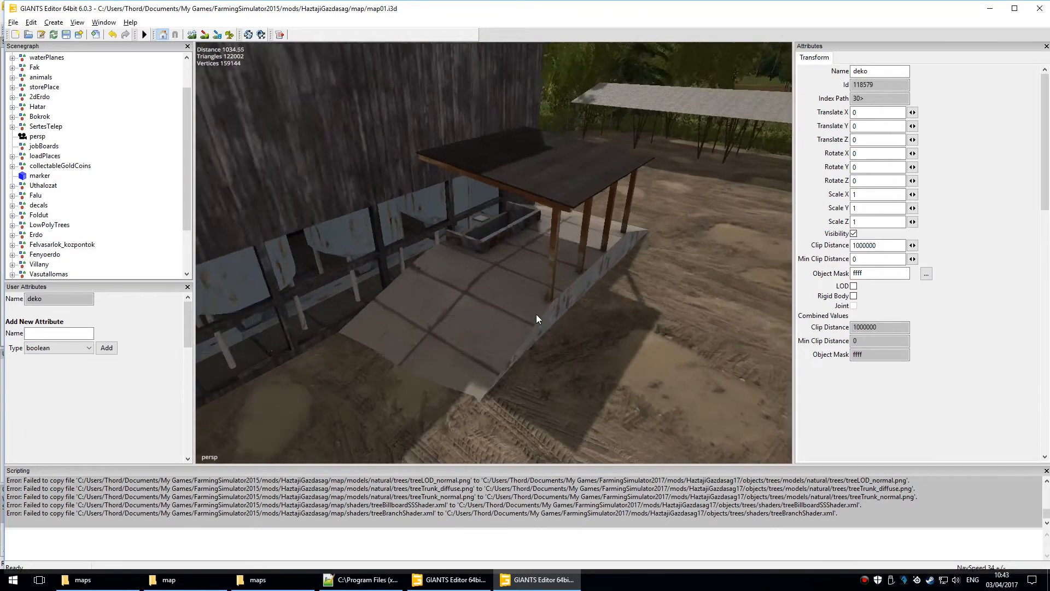
pyautogui.moveTo(538, 317)
pyautogui.keyDown('alt'); pyautogui.mouseDown(button='right')
pyautogui.moveTo(553, 297)
pyautogui.moveTo(546, 324)
pyautogui.mouseUp(button='right'); pyautogui.keyUp('alt')
pyautogui.moveTo(556, 344)
pyautogui.keyDown('alt'); pyautogui.mouseDown()
pyautogui.moveTo(584, 324)
pyautogui.moveTo(572, 335)
pyautogui.mouseUp(); pyautogui.keyUp('alt')
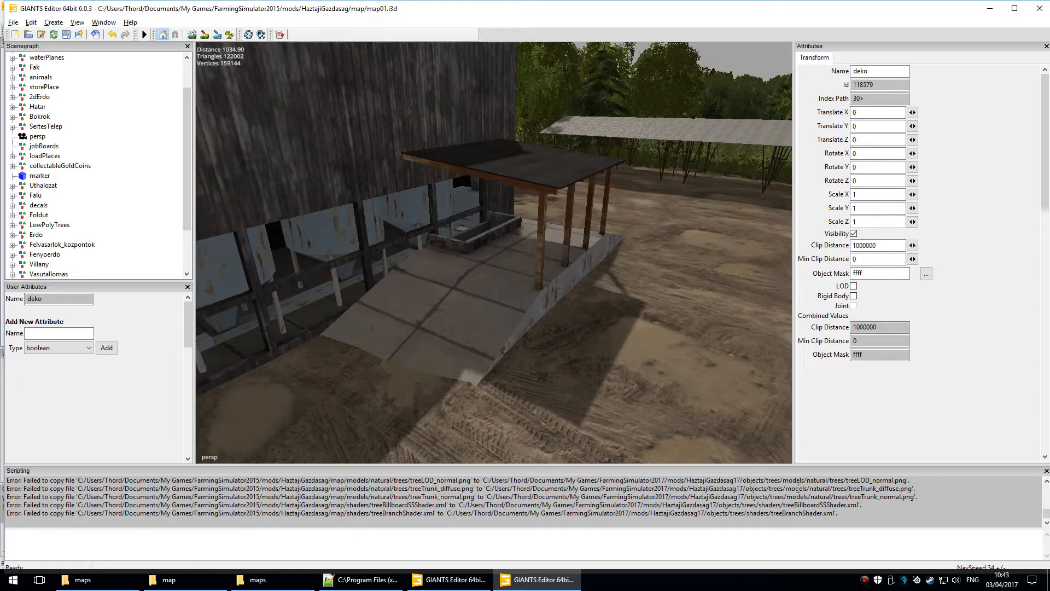
# - Select the ramp's tipTrigger in the Silok group and inspect its fillTypes user attribute
pyautogui.click(511, 201)
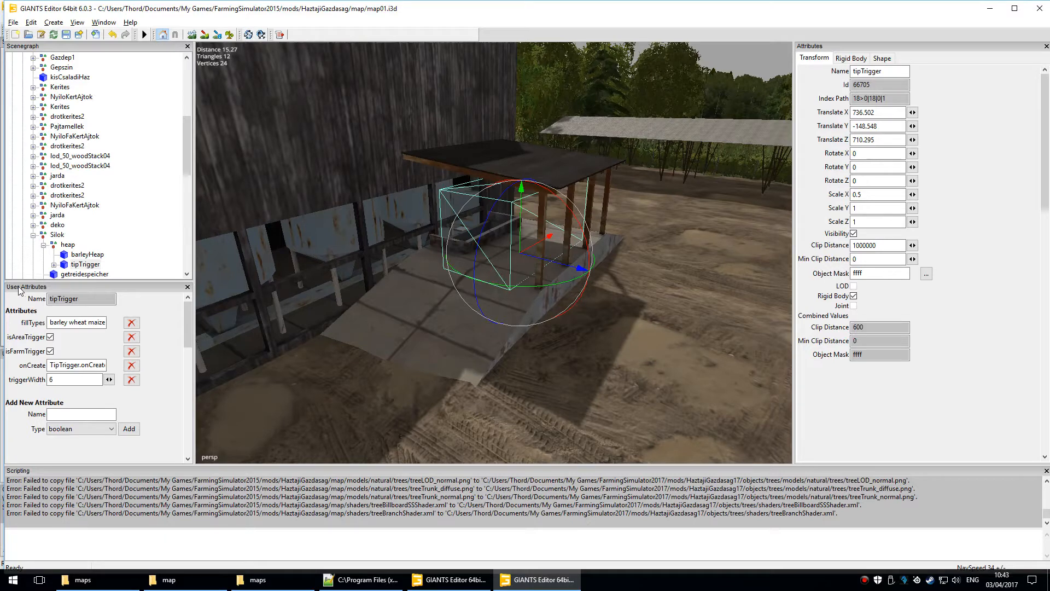
pyautogui.click(1014, 8)
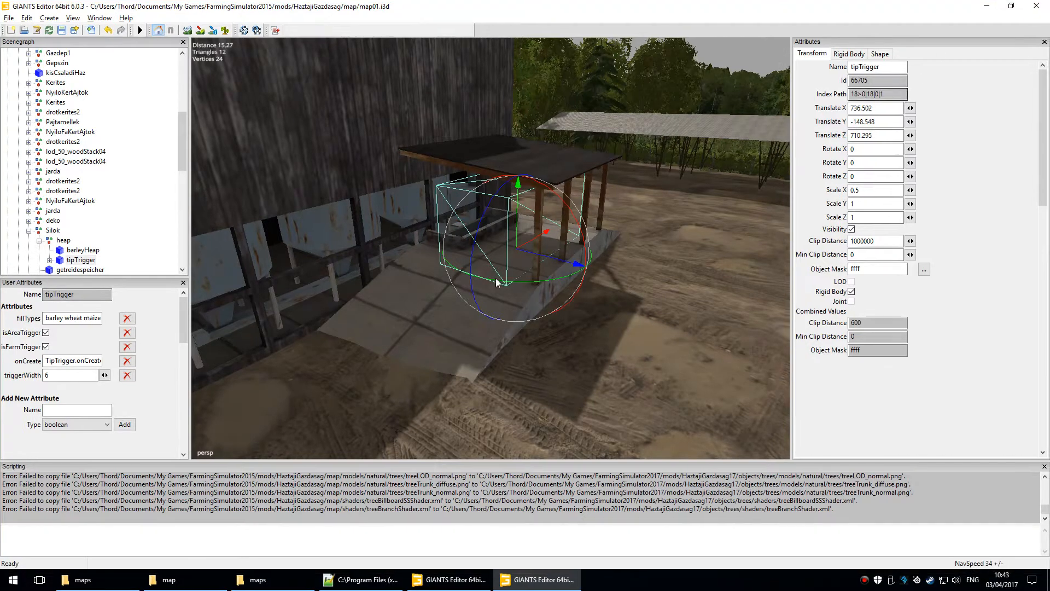
pyautogui.tripleClick(96, 318)
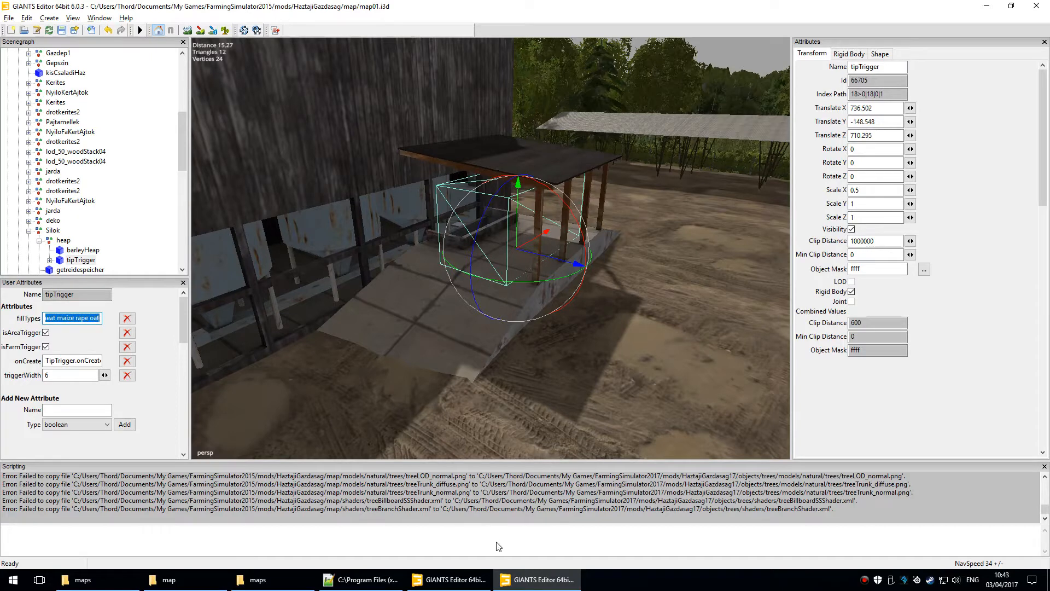
# - Compare the tipTriggers sections of the game's and the mod's map01.xml in Notepad++ with the 2015 map's tipTrigger attributes
pyautogui.click(438, 574)
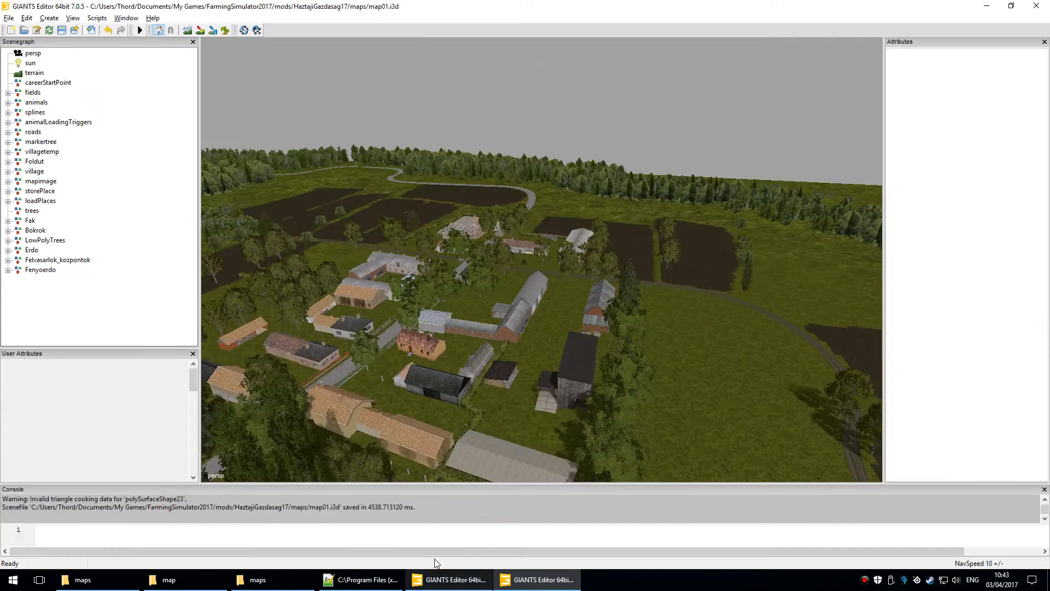
pyautogui.click(362, 578)
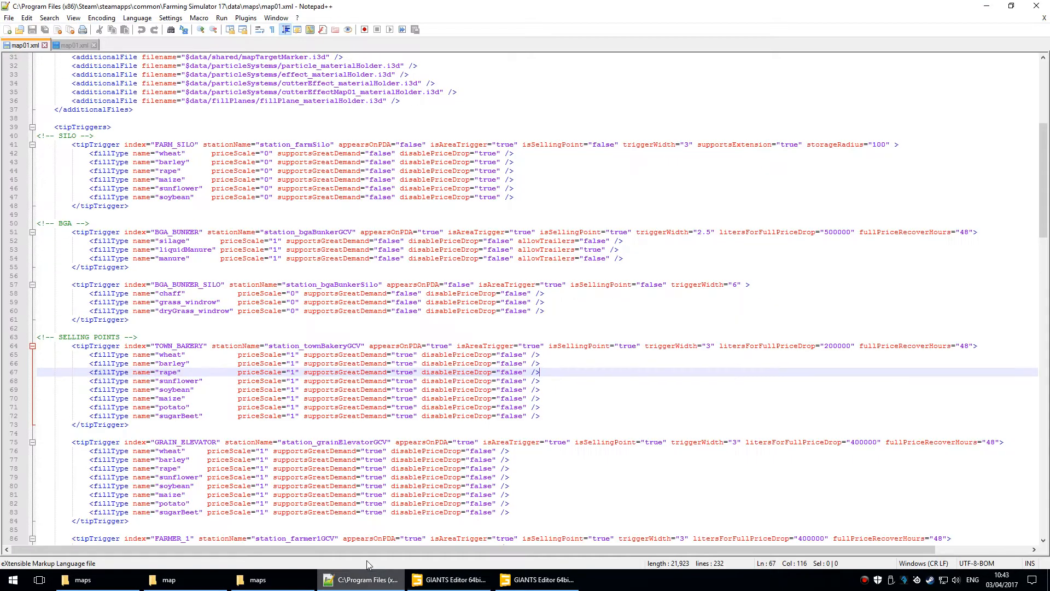
pyautogui.click(75, 45)
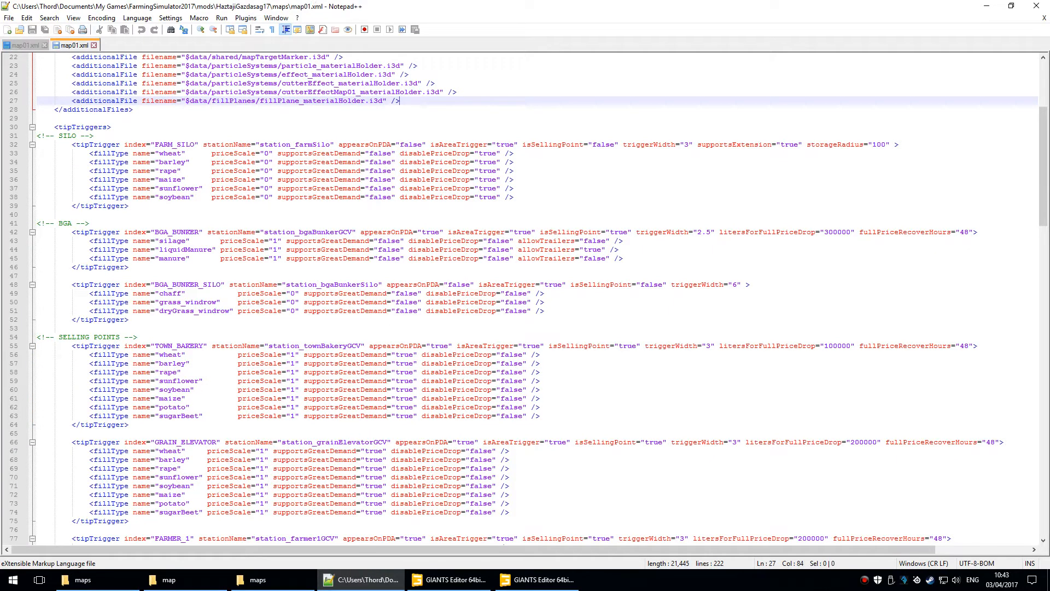
pyautogui.click(21, 44)
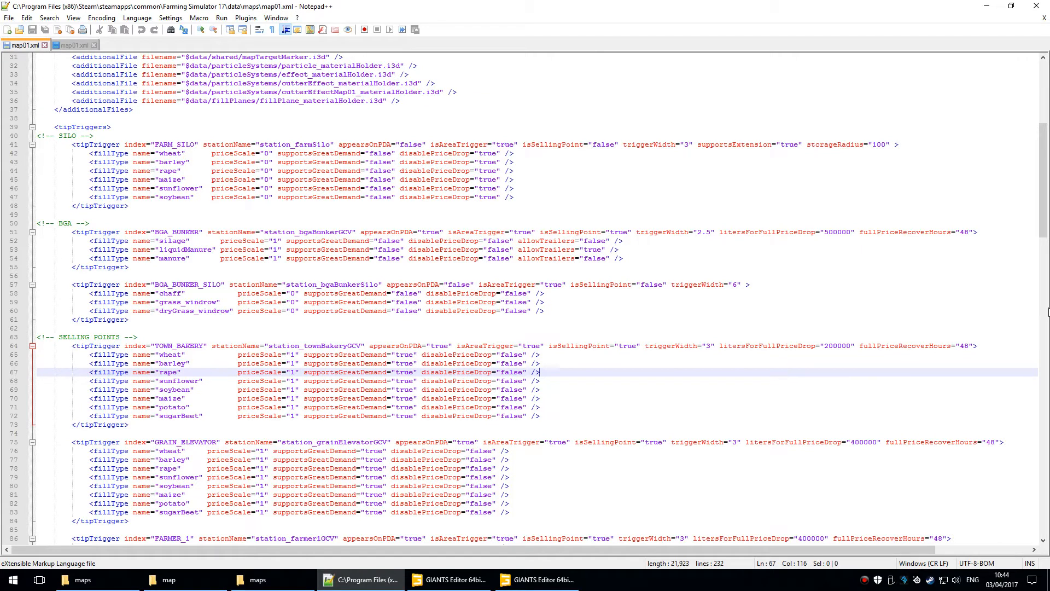
pyautogui.scroll(1, 1047, 176)
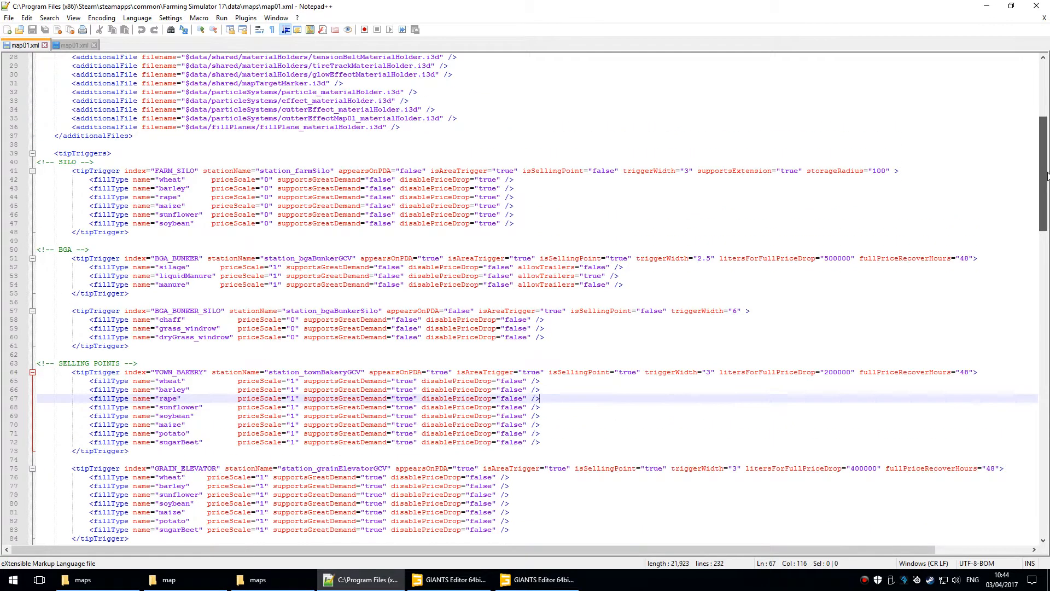
pyautogui.click(517, 582)
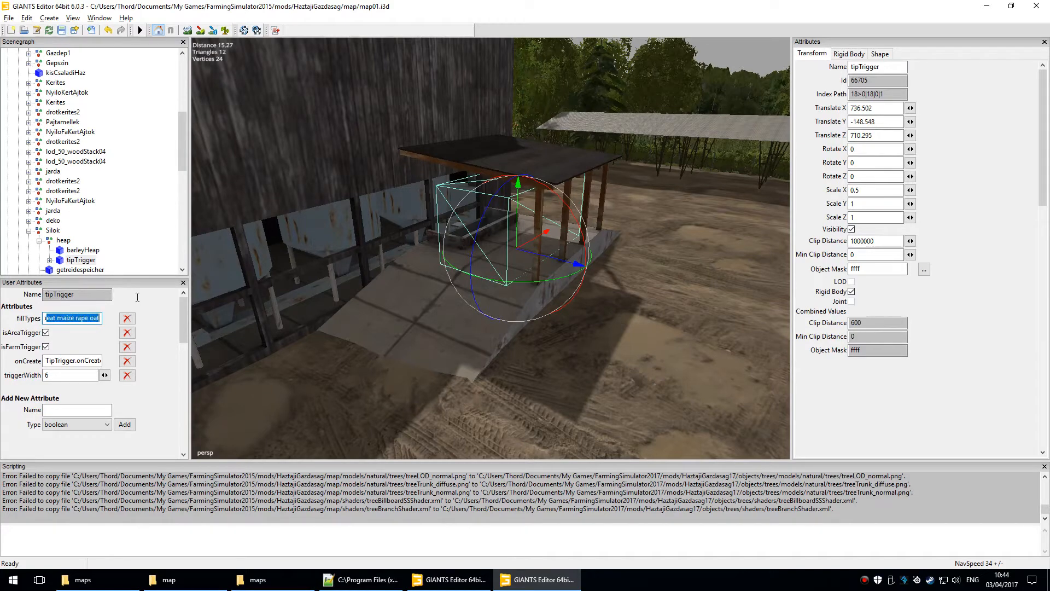
pyautogui.click(454, 579)
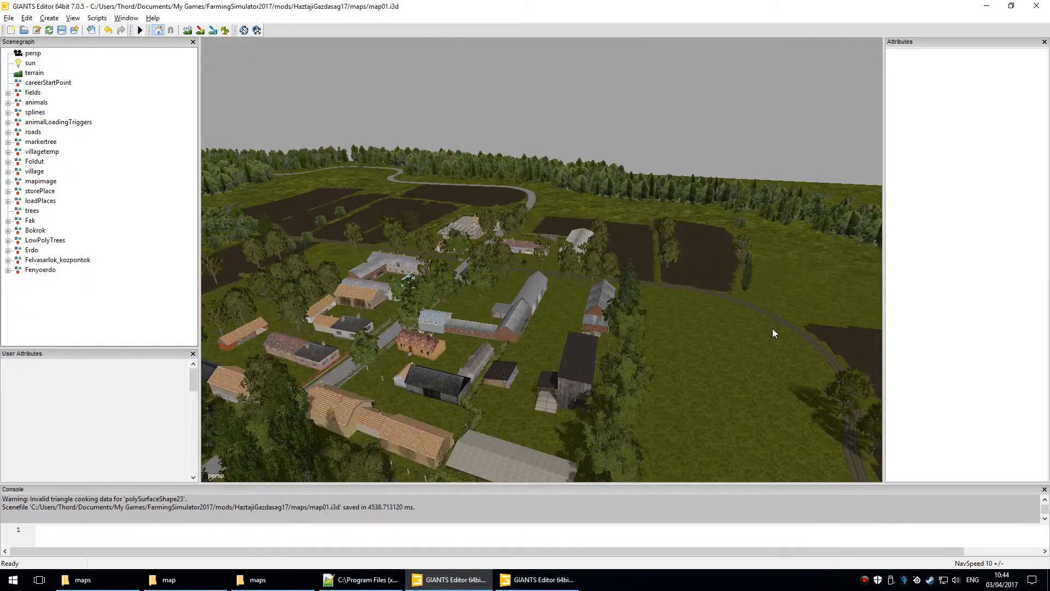
pyautogui.click(361, 579)
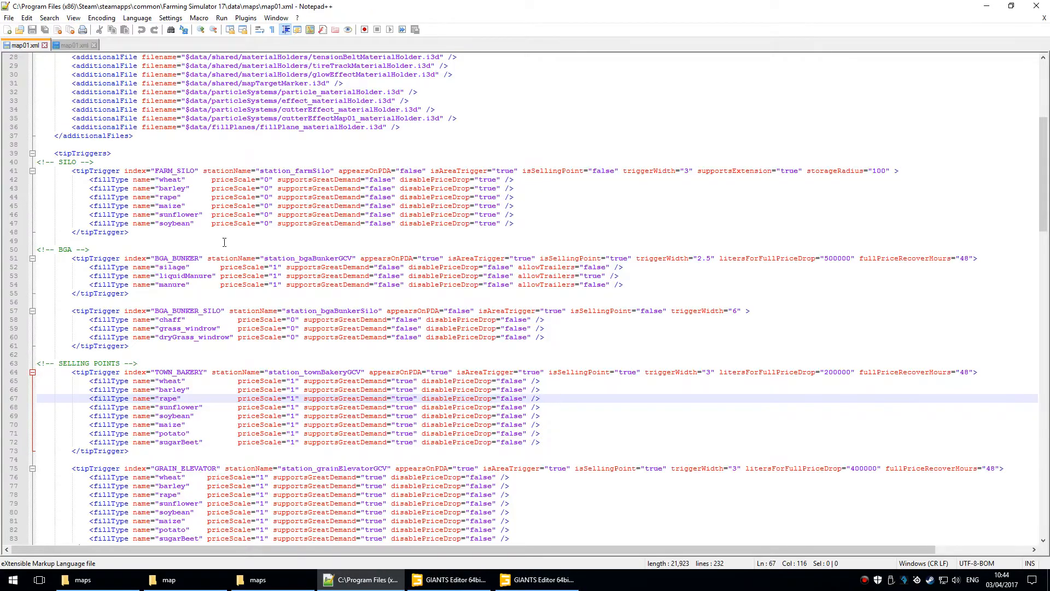
# - Review the FARM_SILO tipTrigger block in the game's map01.xml, going through its fillType entries down to soybean
pyautogui.moveTo(129, 232); pyautogui.dragTo(36, 170)
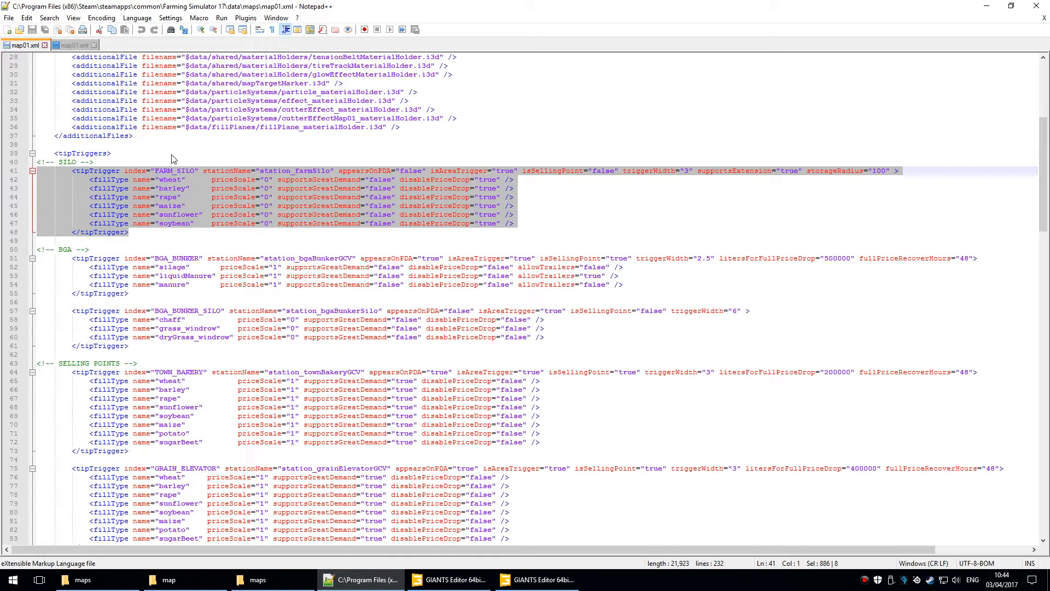
pyautogui.click(172, 180)
pyautogui.click(172, 187)
pyautogui.press('Down')
pyautogui.press('Down')
pyautogui.press('Down')
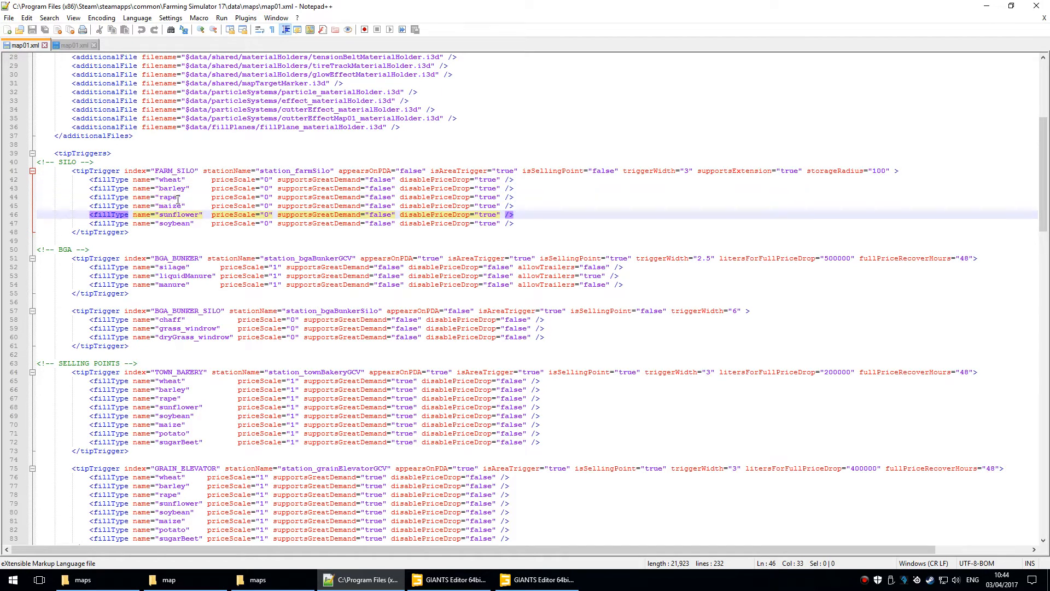
pyautogui.press('Down')
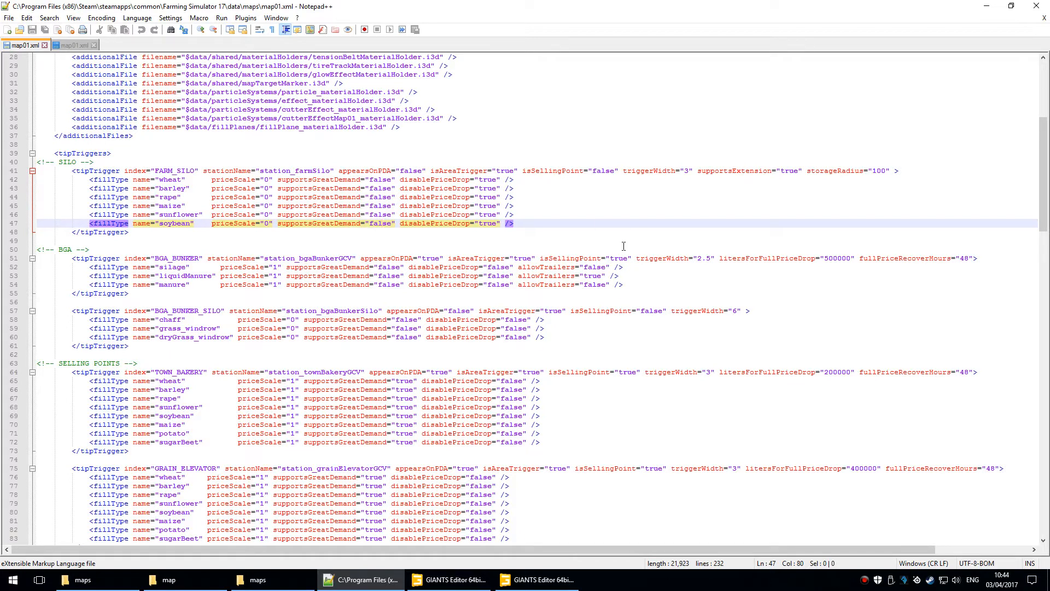
# - Examine the isSellingPoint, appearsOnPDA and isAreaTrigger attributes of the FARM_SILO tipTrigger through to its closing tag
pyautogui.click(596, 223)
pyautogui.click(594, 171)
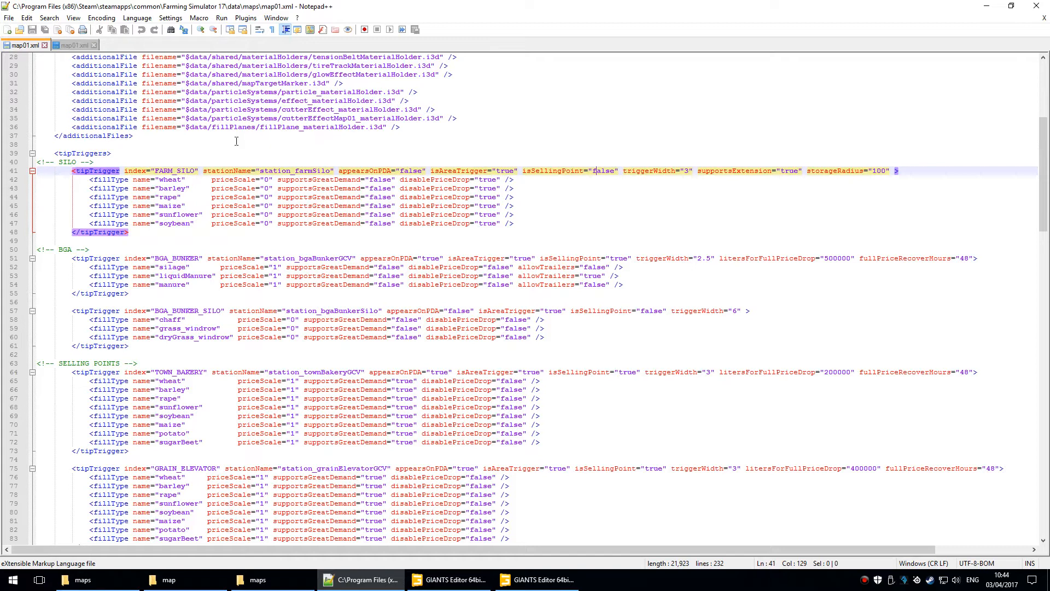
pyautogui.click(402, 171)
pyautogui.moveTo(400, 171); pyautogui.dragTo(422, 171)
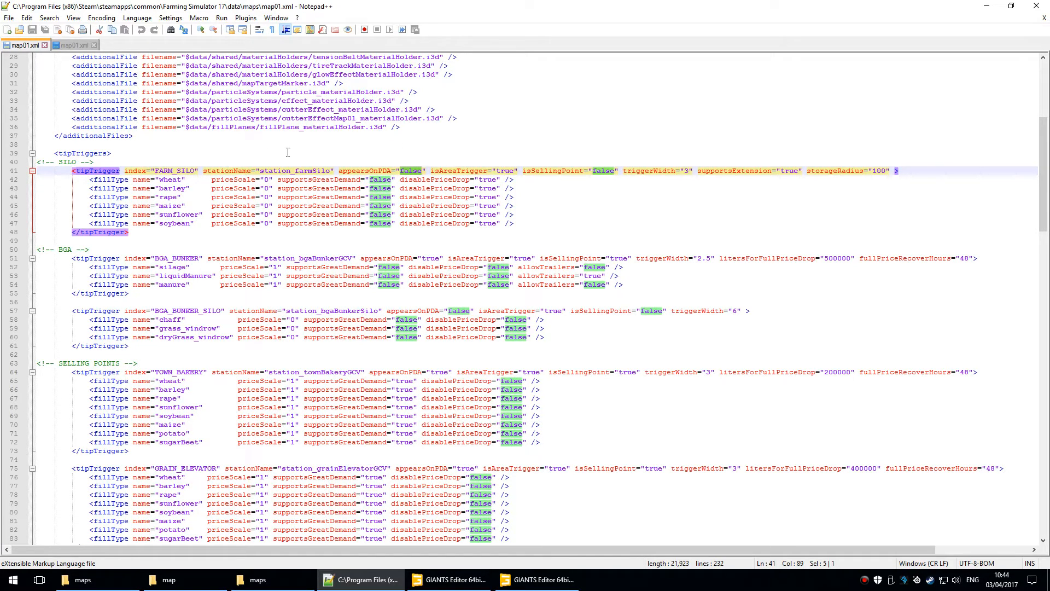
pyautogui.click(422, 171)
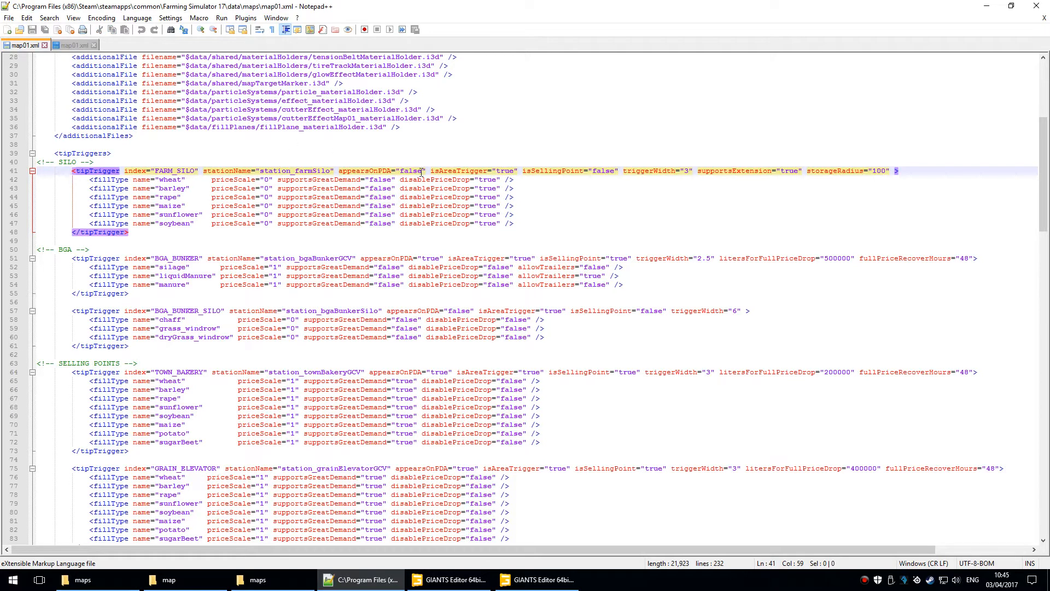
pyautogui.click(461, 171)
pyautogui.click(148, 232)
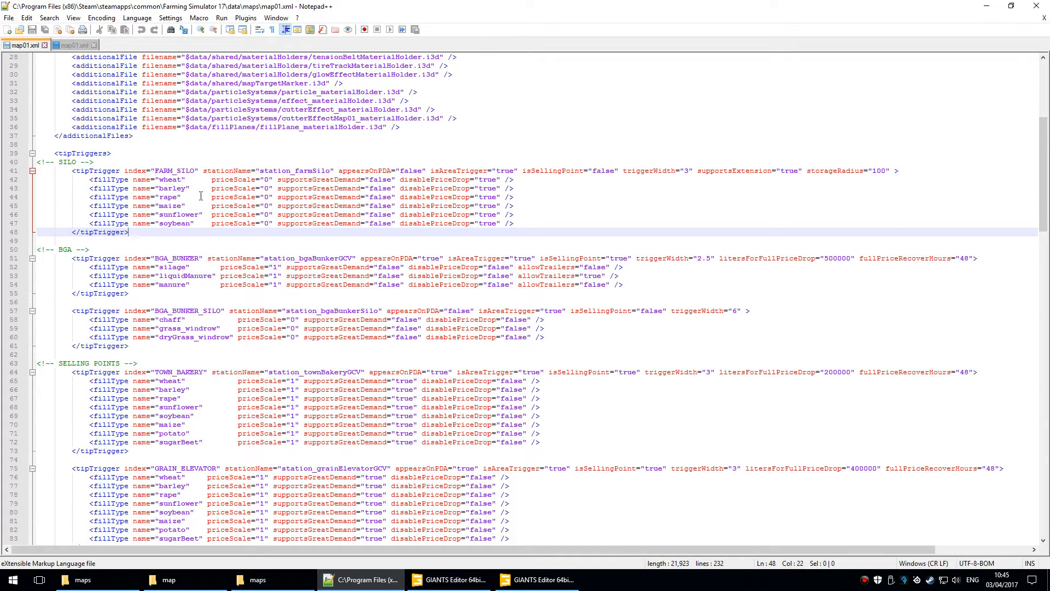
# - Look over the BGA_BUNKER and BGA_BUNKER_SILO tipTriggers and the selling points listed below them
pyautogui.moveTo(1048, 207)
pyautogui.mouseDown()
pyautogui.moveTo(1048, 408)
pyautogui.moveTo(1048, 133)
pyautogui.moveTo(1047, 201)
pyautogui.mouseUp()
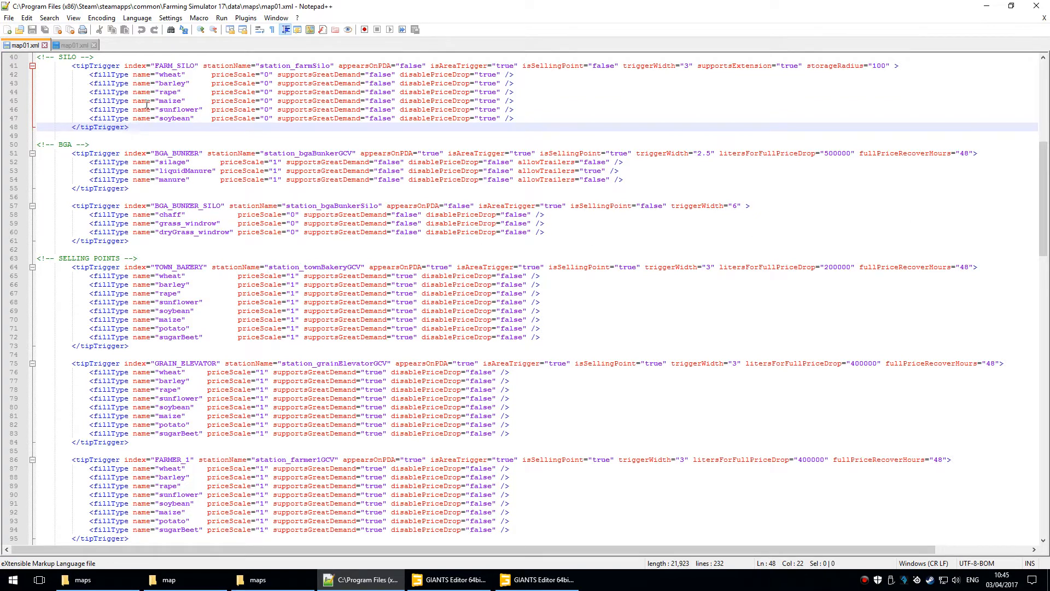
pyautogui.click(143, 188)
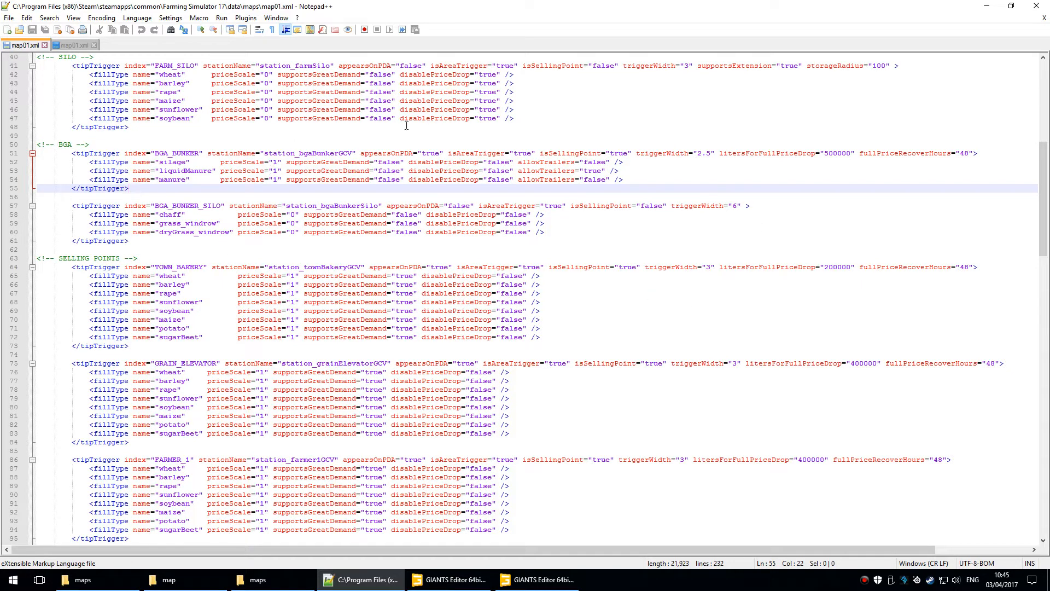
pyautogui.scroll(3, 396, 146)
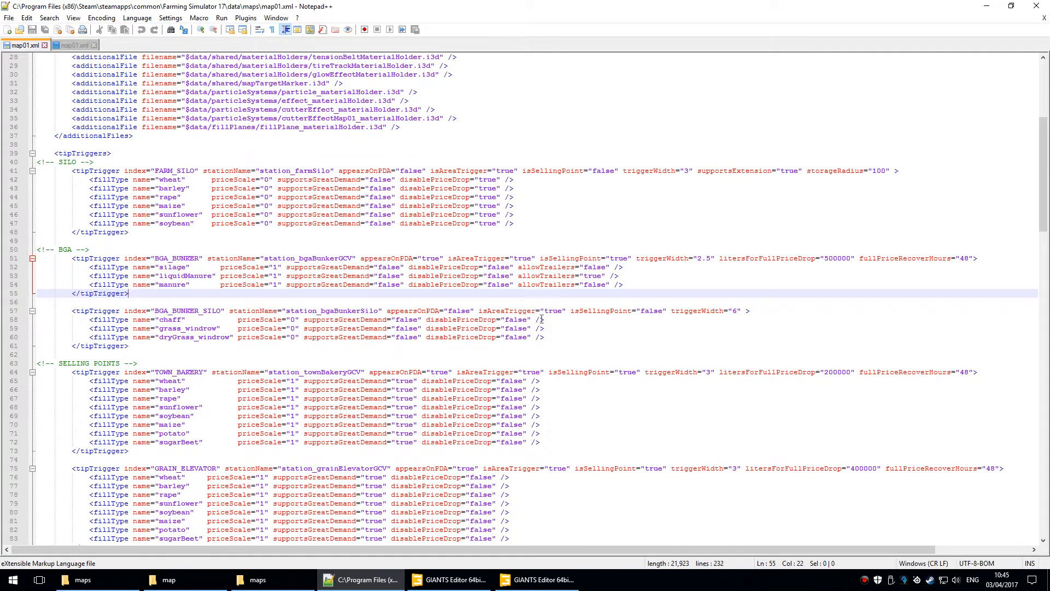
pyautogui.scroll(-2, 563, 304)
pyautogui.moveTo(454, 579)
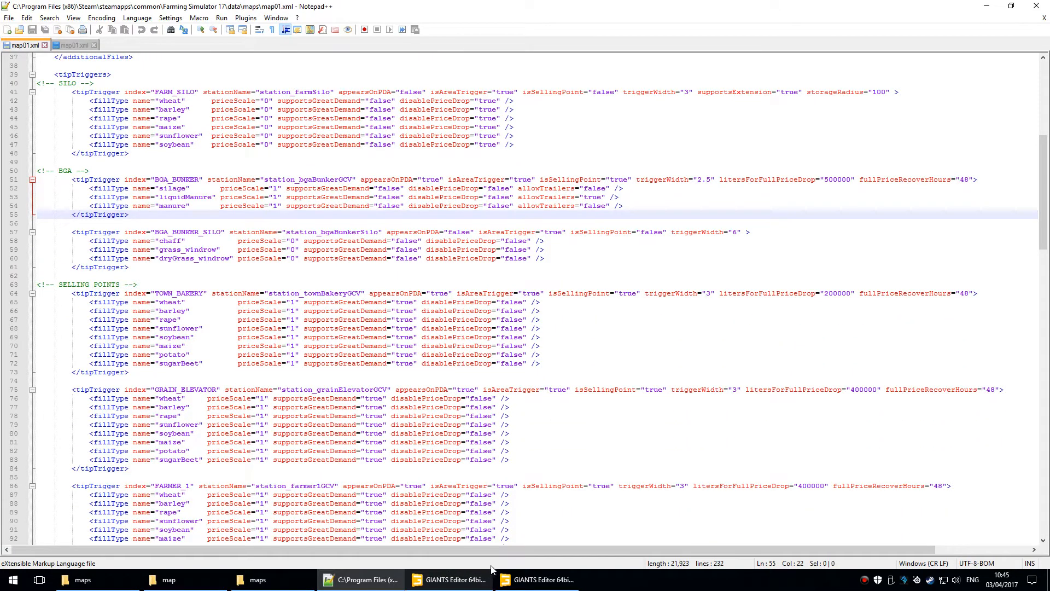
# - Switch to the HaztajiGazdasag17 map in GIANTS Editor 7.0.5 and select the getreidespeicher grain store in the village
pyautogui.click(450, 551)
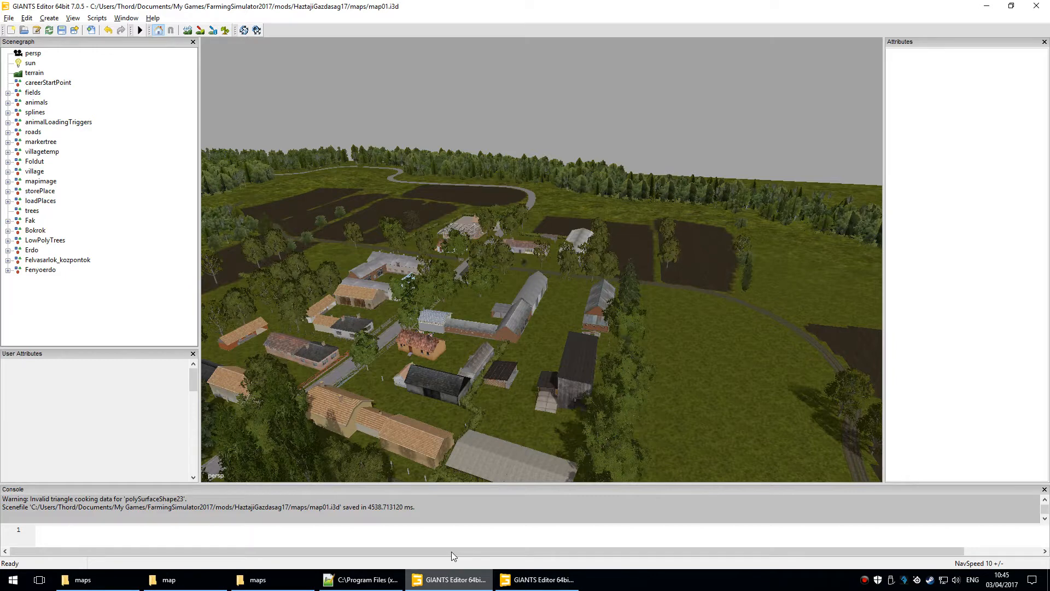
pyautogui.keyDown('alt'); pyautogui.moveTo(370, 374); pyautogui.dragTo(554, 158, button='right'); pyautogui.keyUp('alt')
pyautogui.keyDown('alt'); pyautogui.moveTo(384, 390); pyautogui.dragTo(539, 261, button='right'); pyautogui.keyUp('alt')
pyautogui.keyDown('alt'); pyautogui.moveTo(432, 355); pyautogui.dragTo(551, 393); pyautogui.keyUp('alt')
pyautogui.keyDown('alt'); pyautogui.moveTo(552, 392); pyautogui.dragTo(533, 337, button='right'); pyautogui.keyUp('alt')
pyautogui.keyDown('alt'); pyautogui.moveTo(532, 337); pyautogui.dragTo(596, 192, button='middle'); pyautogui.keyUp('alt')
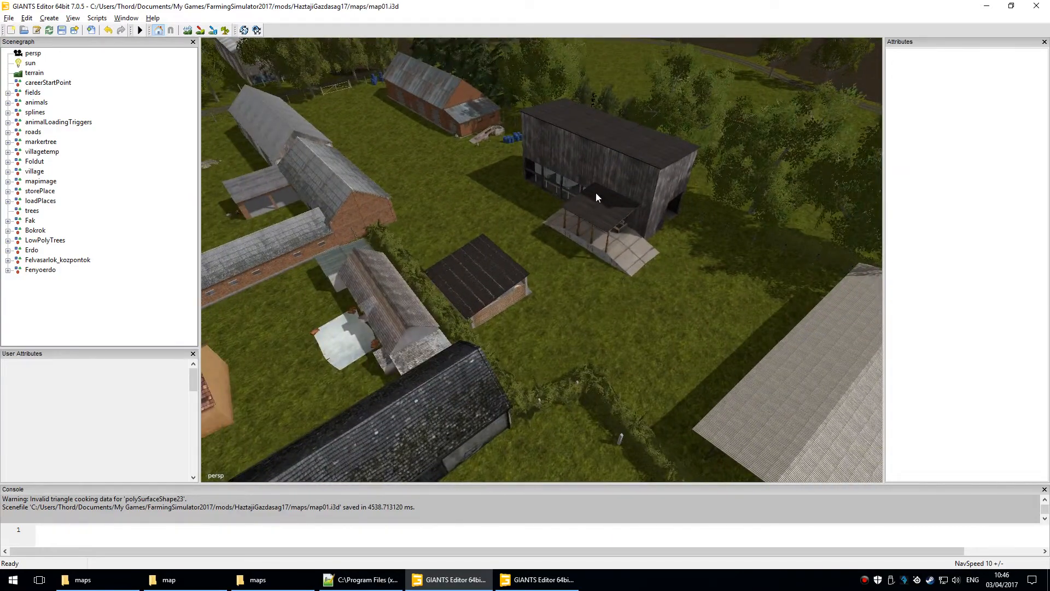
pyautogui.click(595, 193)
# - Inspect the covered unloading ramp on the side of the grain store up close
pyautogui.keyDown('alt'); pyautogui.moveTo(369, 208); pyautogui.dragTo(460, 257); pyautogui.keyUp('alt')
pyautogui.keyDown('alt'); pyautogui.moveTo(339, 306); pyautogui.dragTo(768, 202, button='middle'); pyautogui.keyUp('alt')
pyautogui.keyDown('alt'); pyautogui.moveTo(460, 385); pyautogui.dragTo(580, 319, button='right'); pyautogui.keyUp('alt')
pyautogui.keyDown('alt'); pyautogui.moveTo(481, 372); pyautogui.dragTo(552, 353); pyautogui.keyUp('alt')
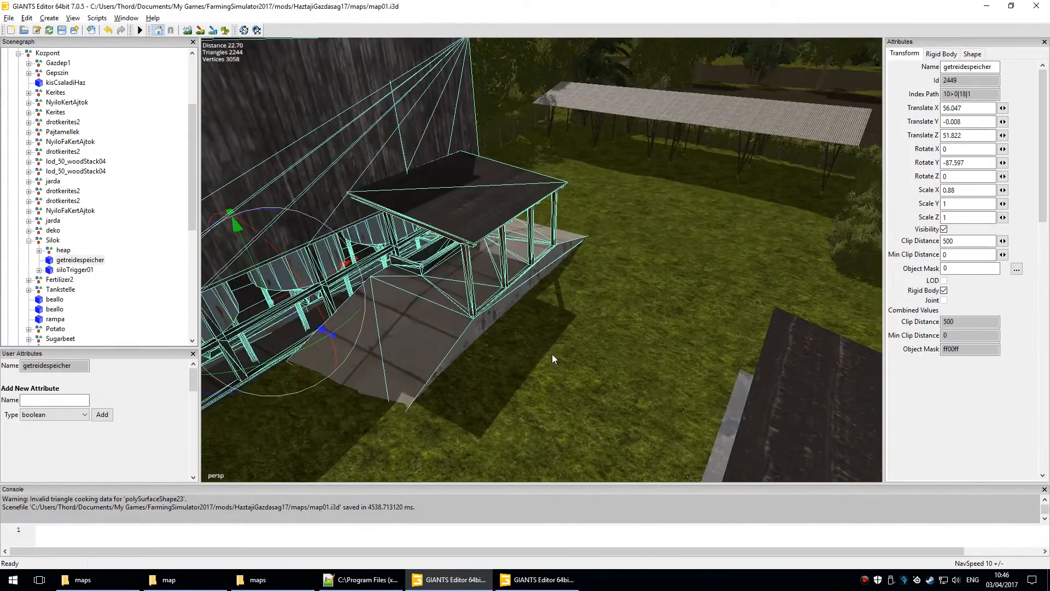
pyautogui.keyDown('alt'); pyautogui.moveTo(552, 353); pyautogui.dragTo(592, 318, button='middle'); pyautogui.keyUp('alt')
pyautogui.moveTo(592, 318)
pyautogui.keyDown('alt'); pyautogui.mouseDown()
pyautogui.moveTo(581, 318)
pyautogui.moveTo(603, 312)
pyautogui.mouseUp(); pyautogui.keyUp('alt')
pyautogui.click(605, 311)
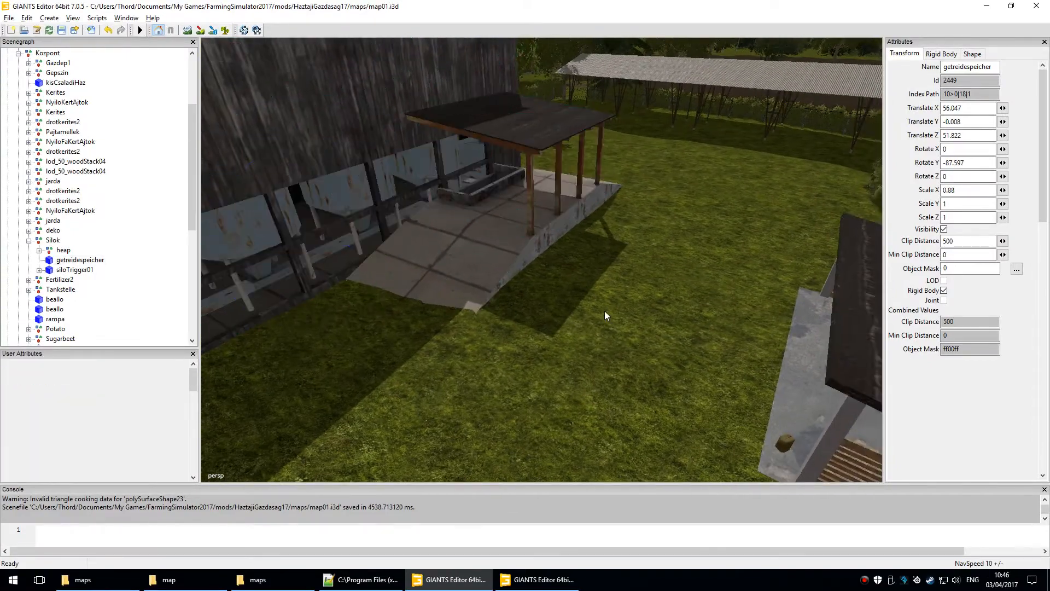
# - Compare the tipTrigger at the grain store ramp in the 2015 and 2017 maps and check its fillTypes attribute
pyautogui.click(539, 579)
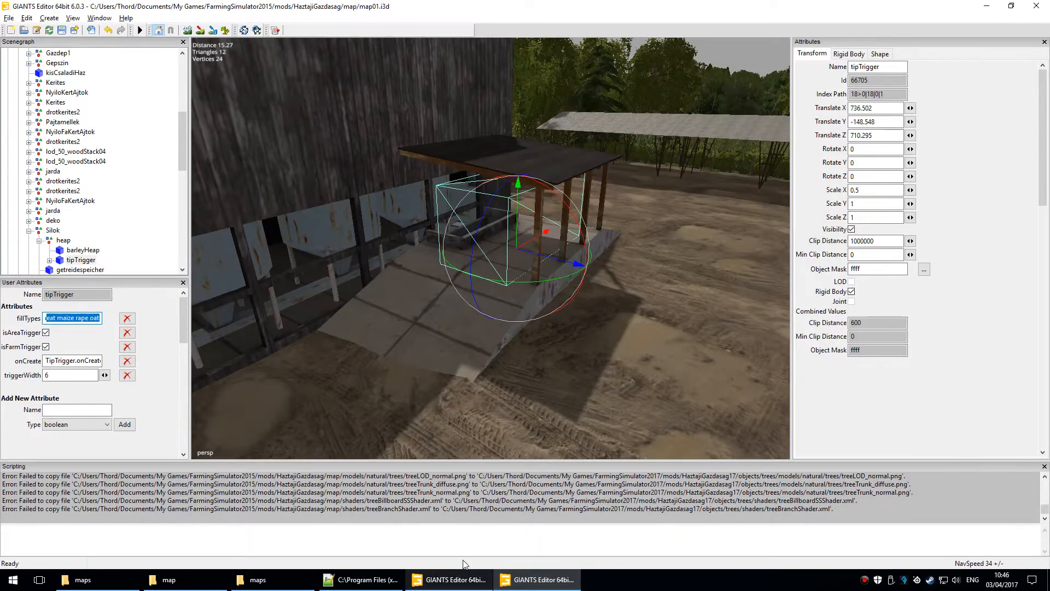
pyautogui.click(459, 579)
pyautogui.hotkey('ctrl', 'v')
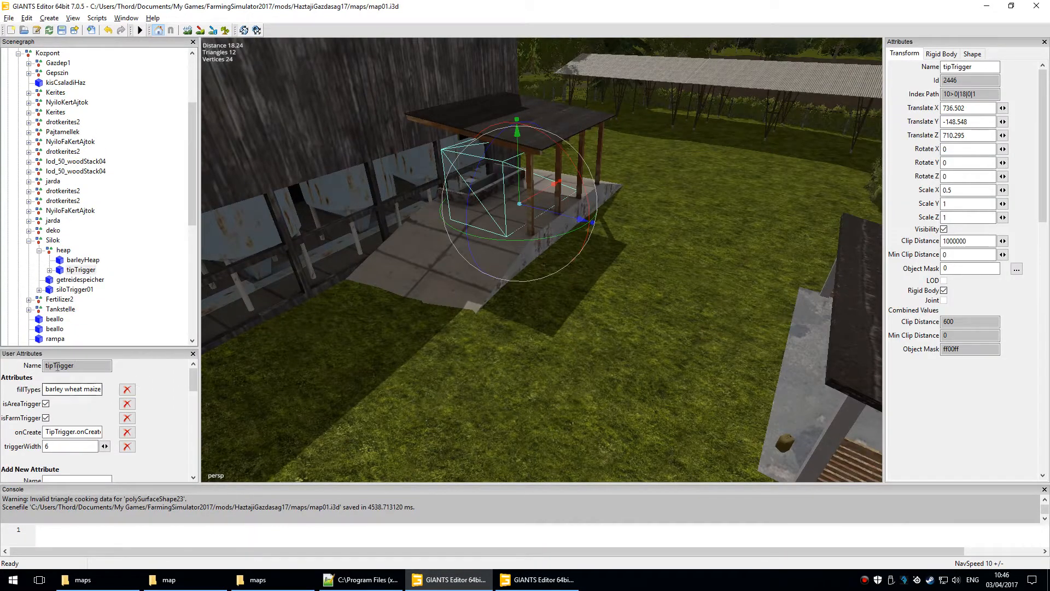
pyautogui.moveTo(46, 389); pyautogui.dragTo(227, 356)
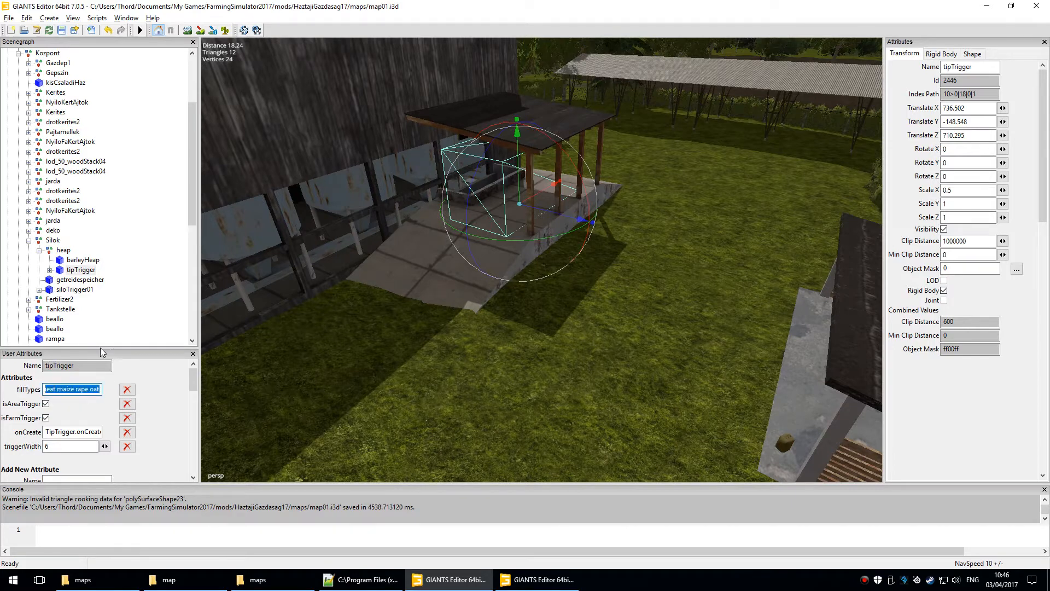
pyautogui.click(85, 389)
pyautogui.hotkey('ctrl', 'a')
pyautogui.click(515, 366)
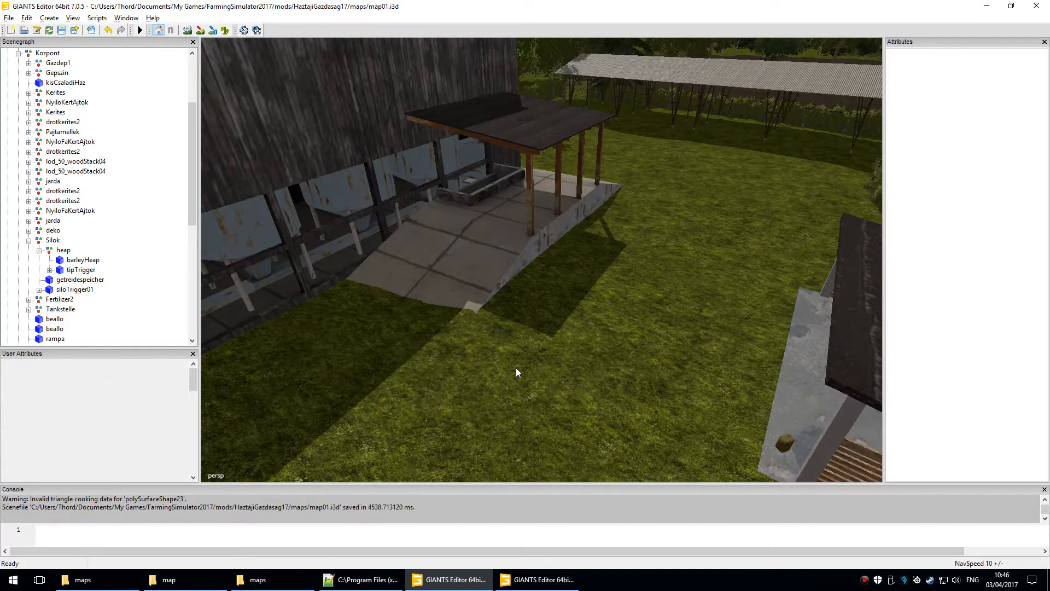
# - Delete the old tipTrigger from the heap group at the grain store ramp
pyautogui.click(513, 161)
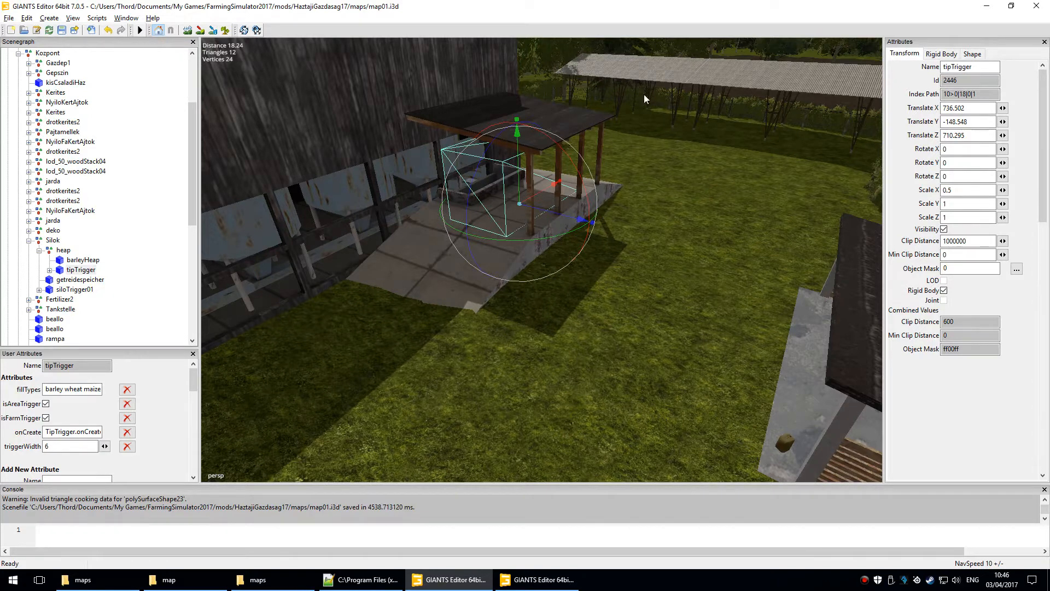
pyautogui.moveTo(575, 567)
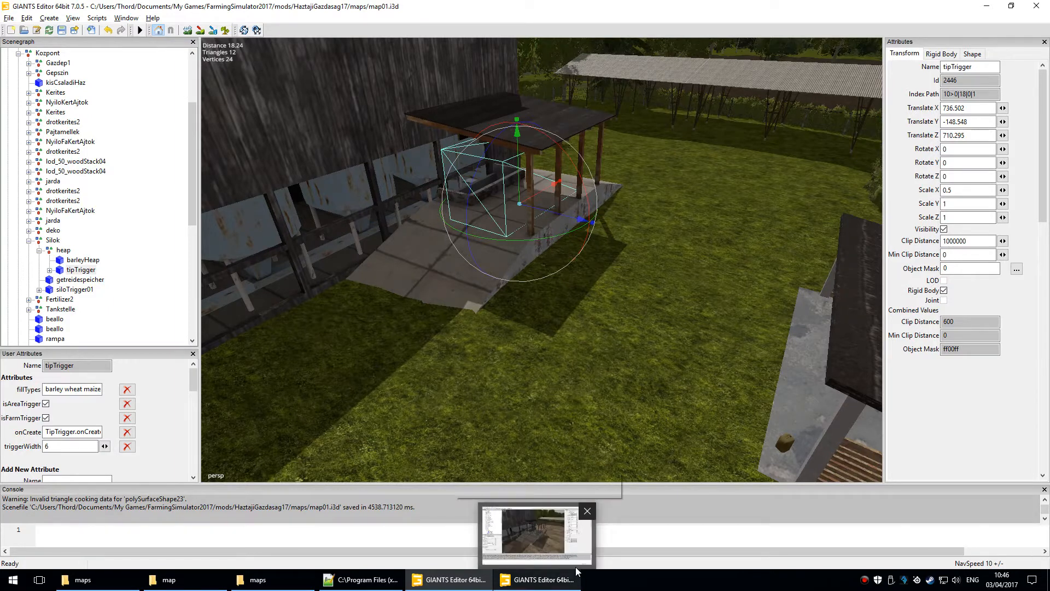
pyautogui.press('Delete')
# - Look through the drive-through passage inside the grain store for its loading trigger
pyautogui.keyDown('alt'); pyautogui.moveTo(469, 216); pyautogui.dragTo(383, 366, button='right'); pyautogui.keyUp('alt')
pyautogui.keyDown('alt'); pyautogui.moveTo(383, 366); pyautogui.dragTo(600, 368); pyautogui.keyUp('alt')
pyautogui.keyDown('alt'); pyautogui.moveTo(600, 363); pyautogui.dragTo(601, 234, button='right'); pyautogui.keyUp('alt')
pyautogui.click(571, 192)
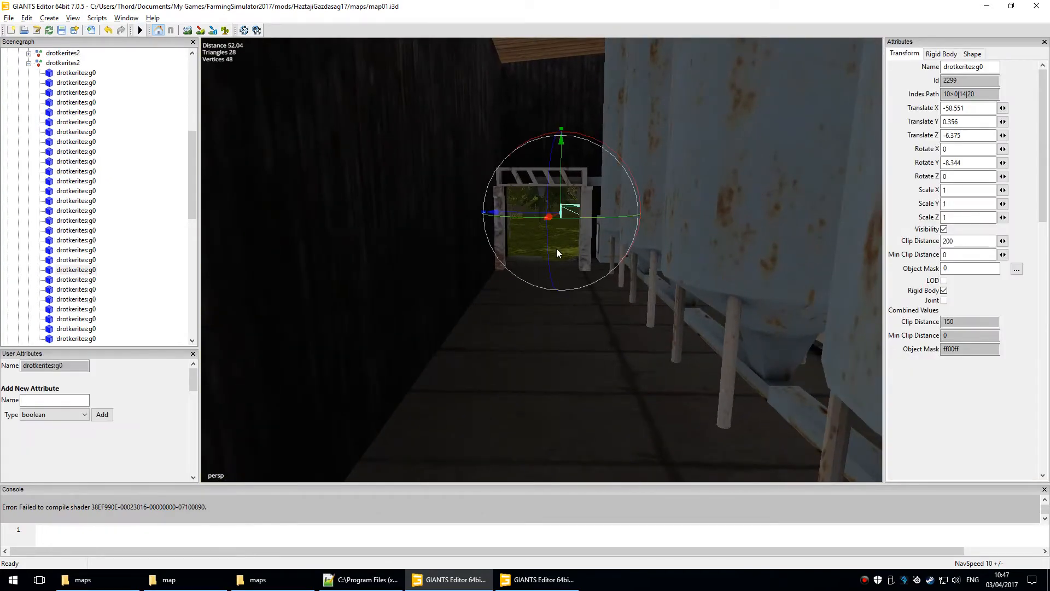
pyautogui.click(549, 314)
pyautogui.keyDown('alt'); pyautogui.moveTo(579, 319); pyautogui.dragTo(569, 232, button='right'); pyautogui.keyUp('alt')
pyautogui.click(543, 209)
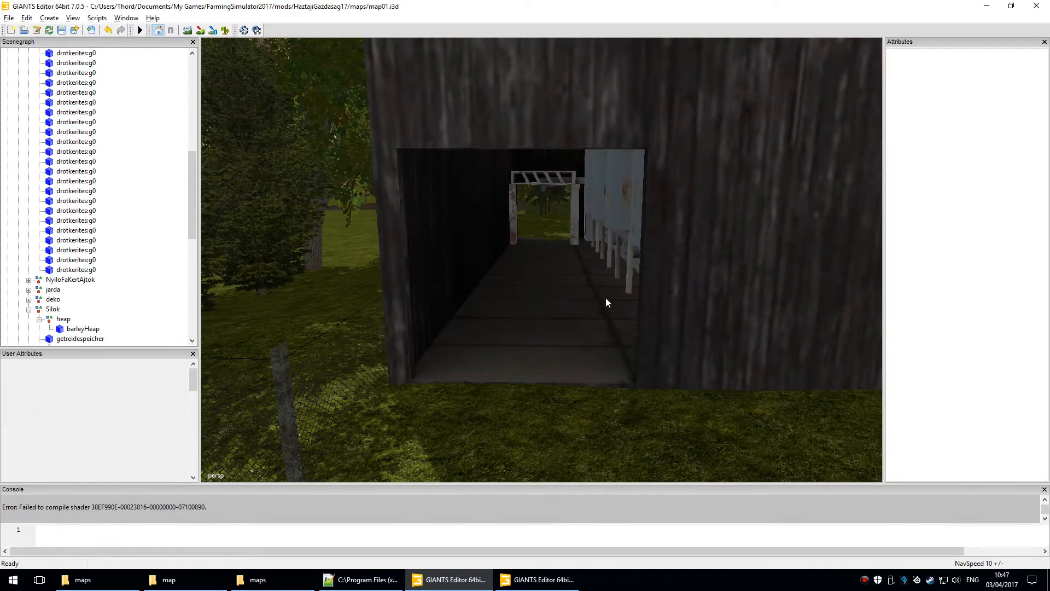
# - Find siloTrigger01 in the Silok group, check it inside the grain store passage and delete it
pyautogui.click(763, 201)
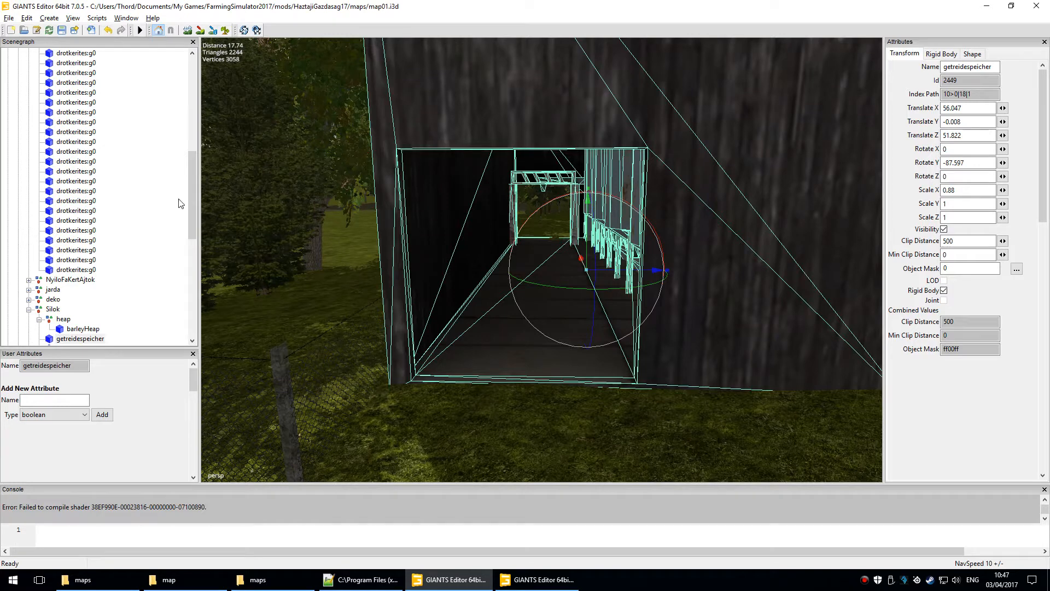
pyautogui.moveTo(190, 196); pyautogui.dragTo(191, 239)
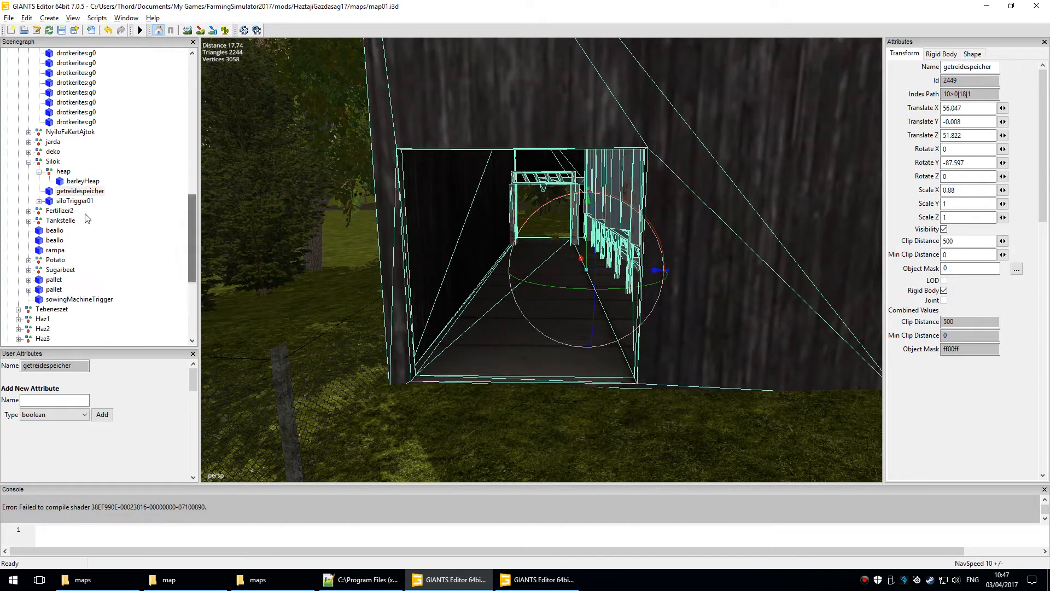
pyautogui.click(74, 200)
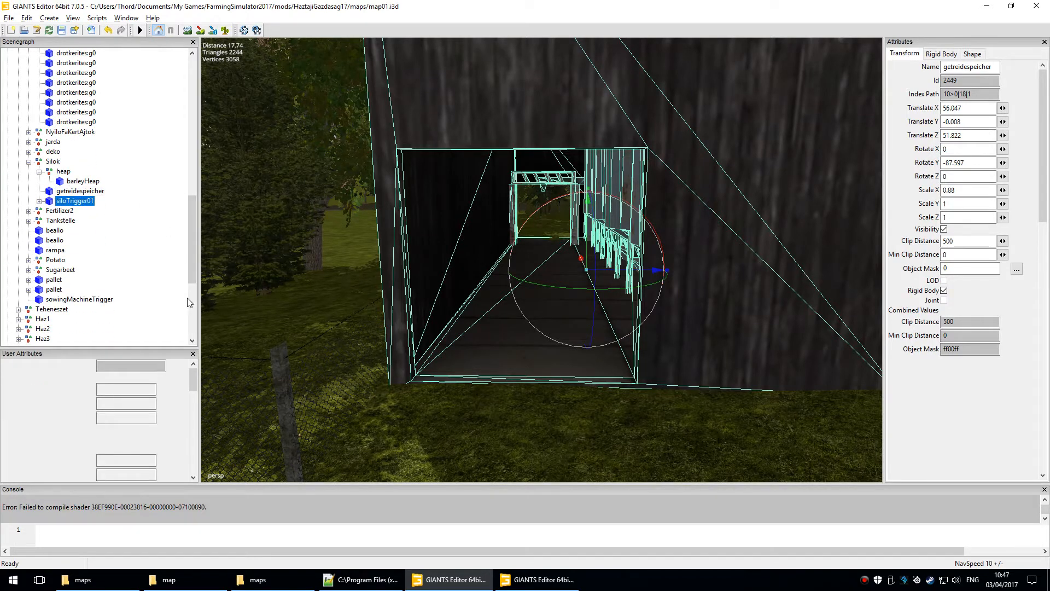
pyautogui.keyDown('alt'); pyautogui.moveTo(376, 289); pyautogui.dragTo(448, 178, button='right'); pyautogui.keyUp('alt')
pyautogui.keyDown('alt'); pyautogui.moveTo(447, 179); pyautogui.dragTo(469, 313, button='middle'); pyautogui.keyUp('alt')
pyautogui.keyDown('alt'); pyautogui.moveTo(469, 313); pyautogui.dragTo(468, 297, button='right'); pyautogui.keyUp('alt')
pyautogui.keyDown('alt'); pyautogui.moveTo(468, 297); pyautogui.dragTo(413, 309); pyautogui.keyUp('alt')
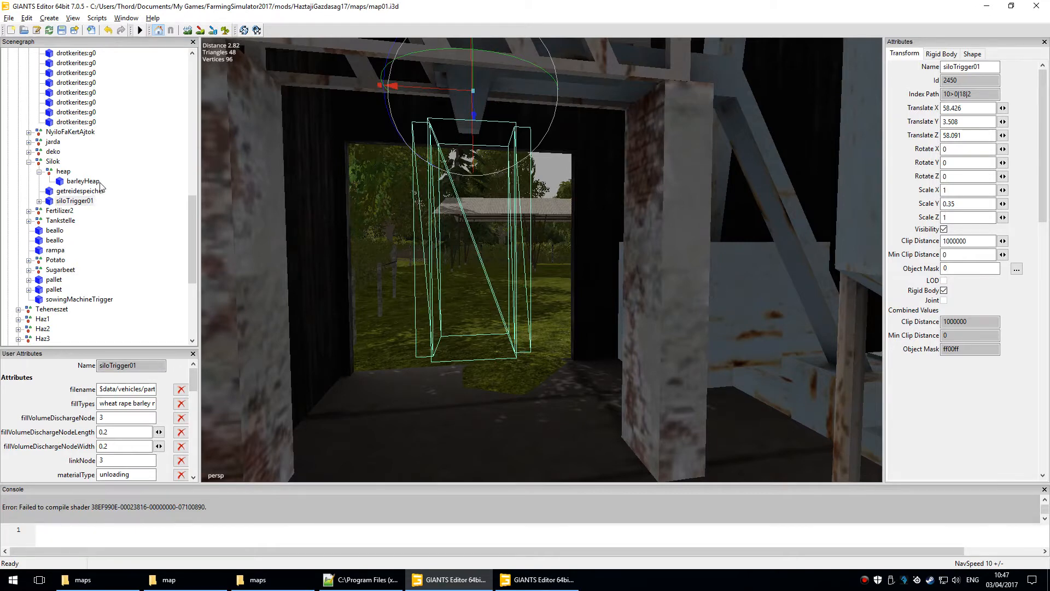
pyautogui.press('Delete')
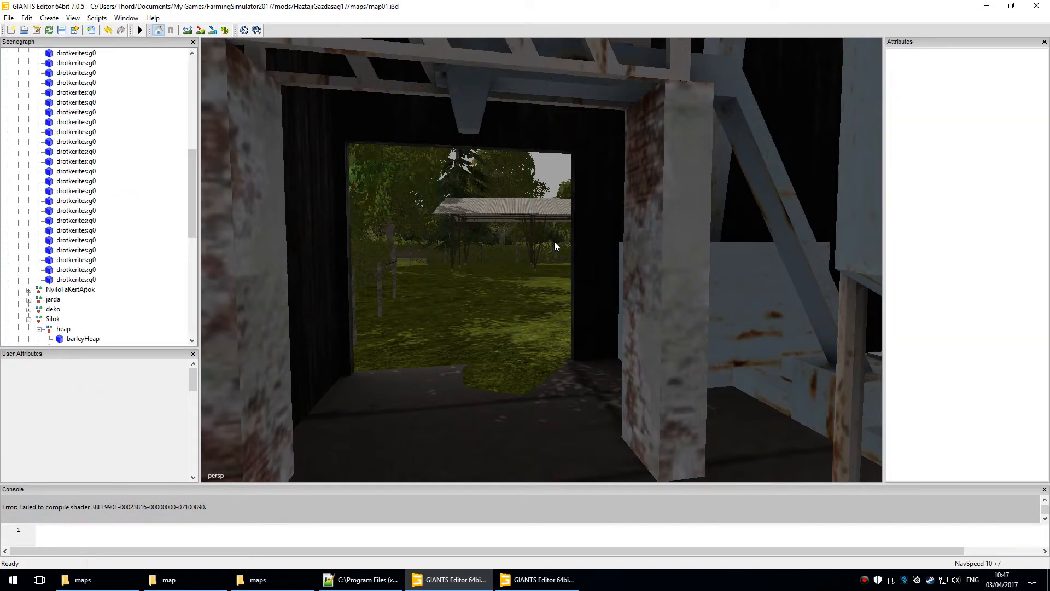
# - Collapse the expanded drotkerites2 and Silok groups in the scenegraph
pyautogui.scroll(-5, 569, 258)
pyautogui.keyDown('alt'); pyautogui.moveTo(569, 257); pyautogui.dragTo(661, 384); pyautogui.keyUp('alt')
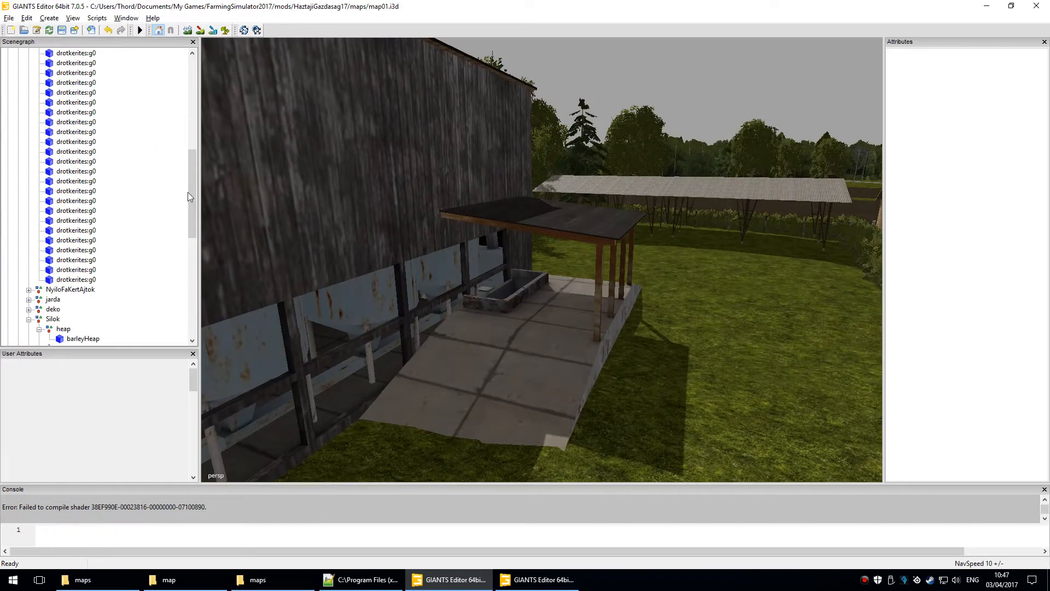
pyautogui.moveTo(192, 199); pyautogui.dragTo(193, 130)
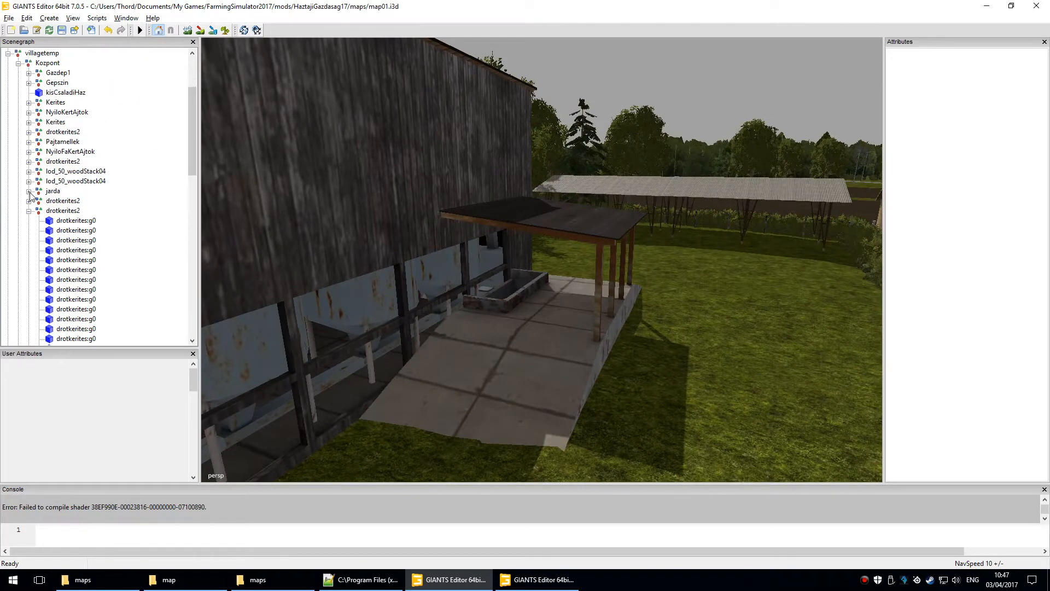
pyautogui.click(29, 212)
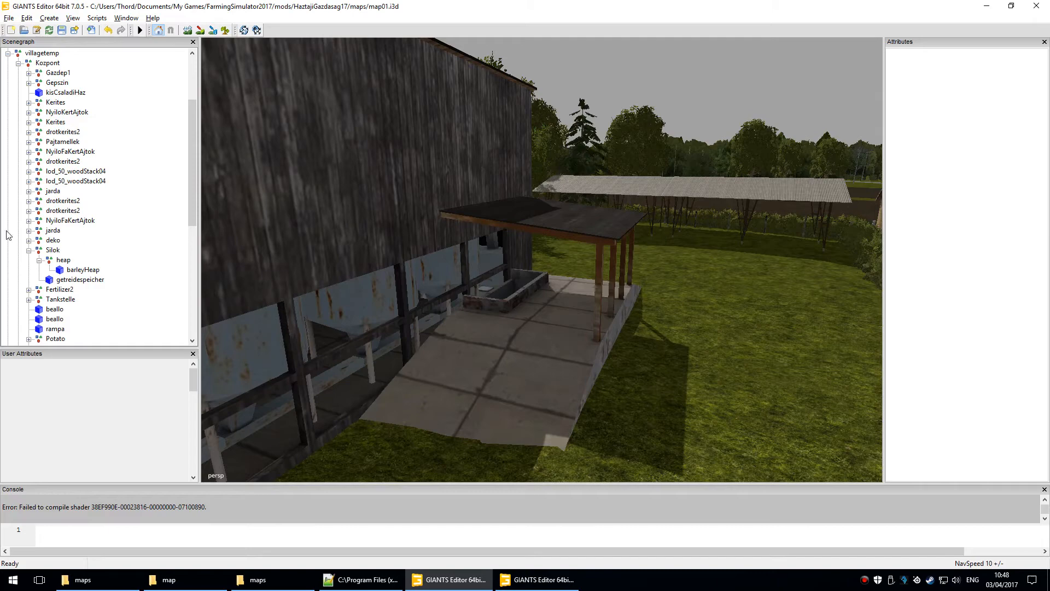
pyautogui.click(29, 250)
pyautogui.keyDown('alt'); pyautogui.moveTo(736, 315); pyautogui.dragTo(704, 411, button='right'); pyautogui.keyUp('alt')
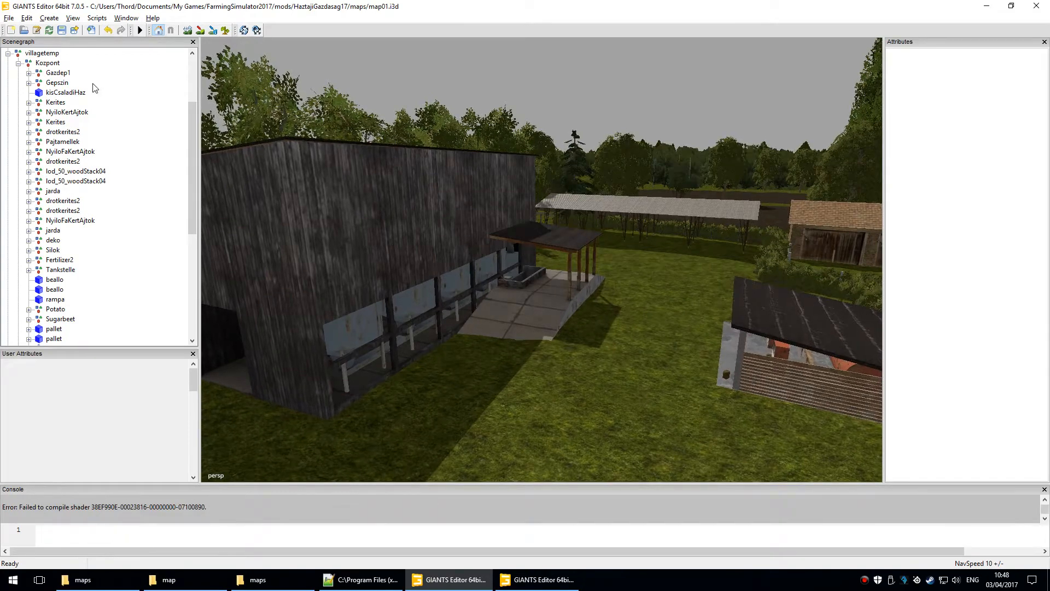
# - Select the villagetemp group and survey which farm and village buildings it contains
pyautogui.click(43, 53)
pyautogui.keyDown('alt'); pyautogui.moveTo(543, 223); pyautogui.dragTo(569, 454, button='right'); pyautogui.keyUp('alt')
pyautogui.keyDown('alt'); pyautogui.moveTo(569, 455); pyautogui.dragTo(478, 357); pyautogui.keyUp('alt')
pyautogui.keyDown('alt'); pyautogui.moveTo(487, 235); pyautogui.dragTo(398, 420, button='right'); pyautogui.keyUp('alt')
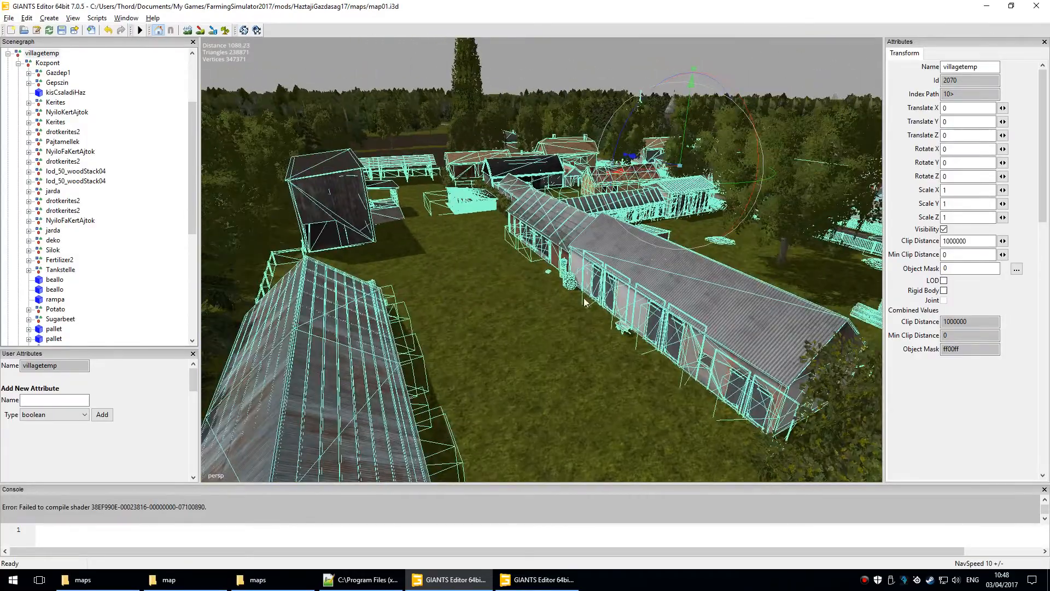
pyautogui.keyDown('alt'); pyautogui.moveTo(742, 217); pyautogui.dragTo(675, 354, button='middle'); pyautogui.keyUp('alt')
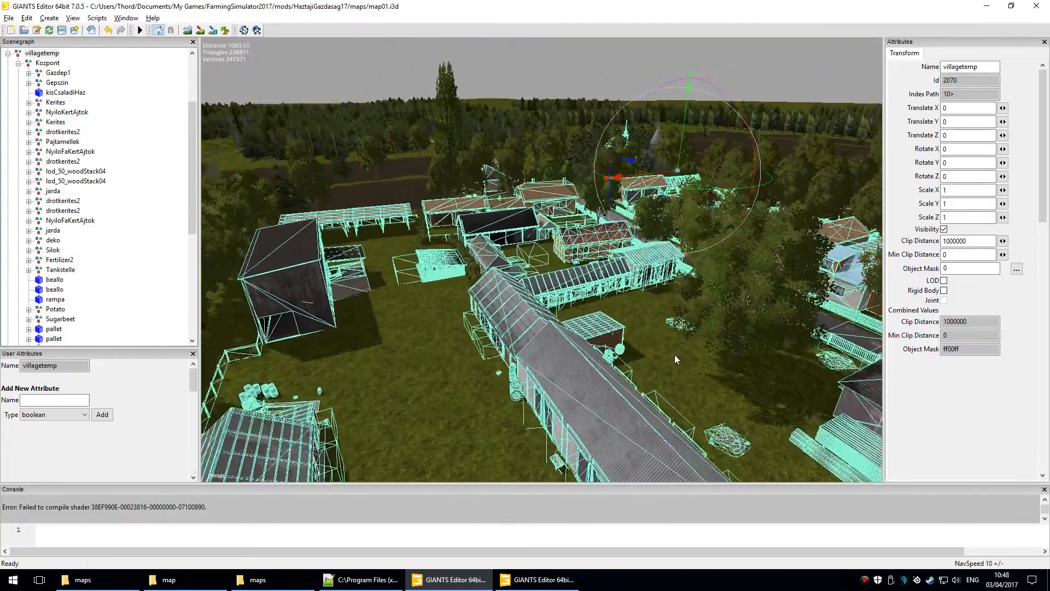
# - Look over the highlighted farm buildings and collapse the villagetemp group in the scenegraph
pyautogui.keyDown('alt'); pyautogui.moveTo(488, 439); pyautogui.dragTo(559, 465); pyautogui.keyUp('alt')
pyautogui.keyDown('alt'); pyautogui.moveTo(475, 389); pyautogui.dragTo(615, 392, button='middle'); pyautogui.keyUp('alt')
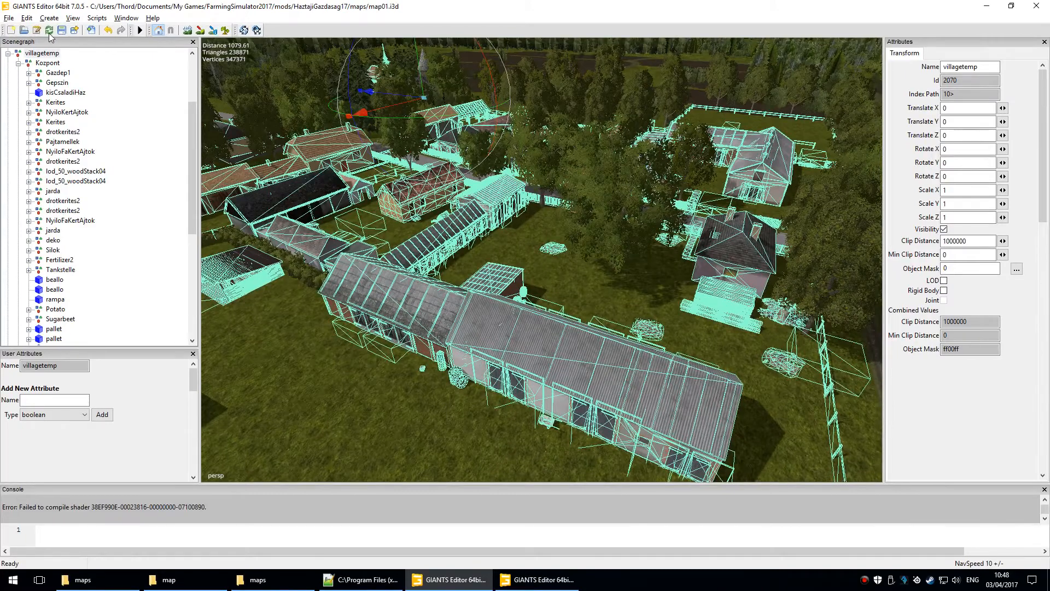
pyautogui.click(49, 53)
pyautogui.click(8, 53)
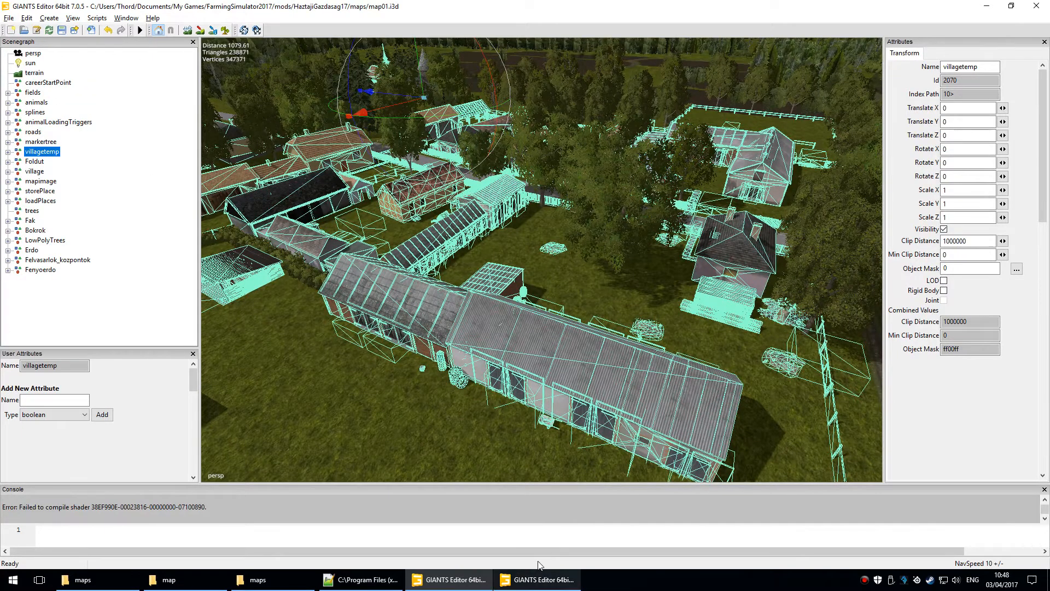
# - Switch to the Farming Simulator 2015 map in GIANTS Editor 6.0.3 and select the grain storage building getreidespeicher
pyautogui.click(537, 579)
pyautogui.click(70, 132)
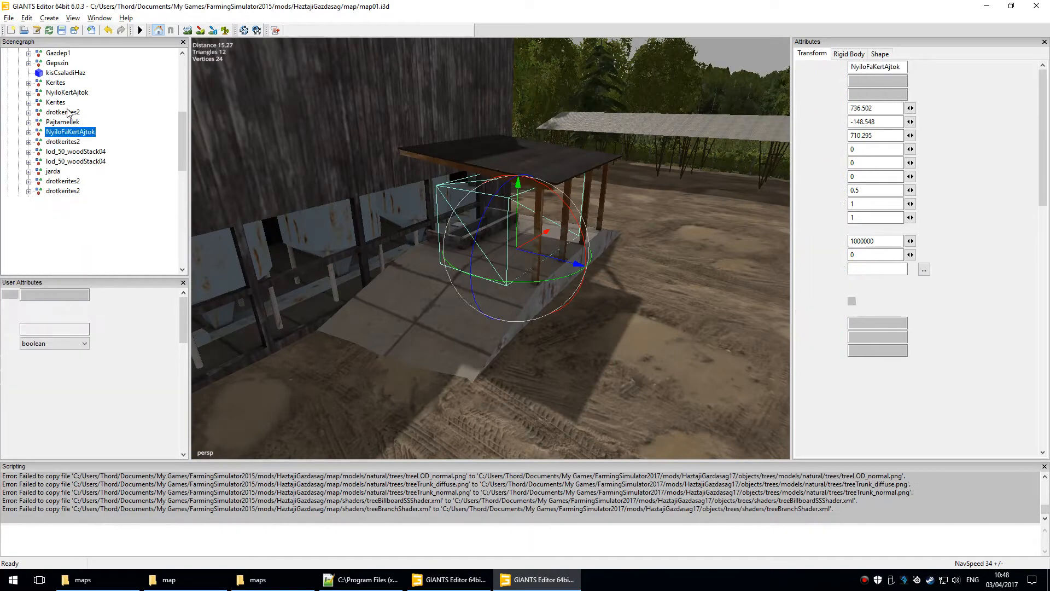
pyautogui.press('Up')
pyautogui.press('Up')
pyautogui.press('Up')
pyautogui.press('Up')
pyautogui.press('Up')
pyautogui.press('Up')
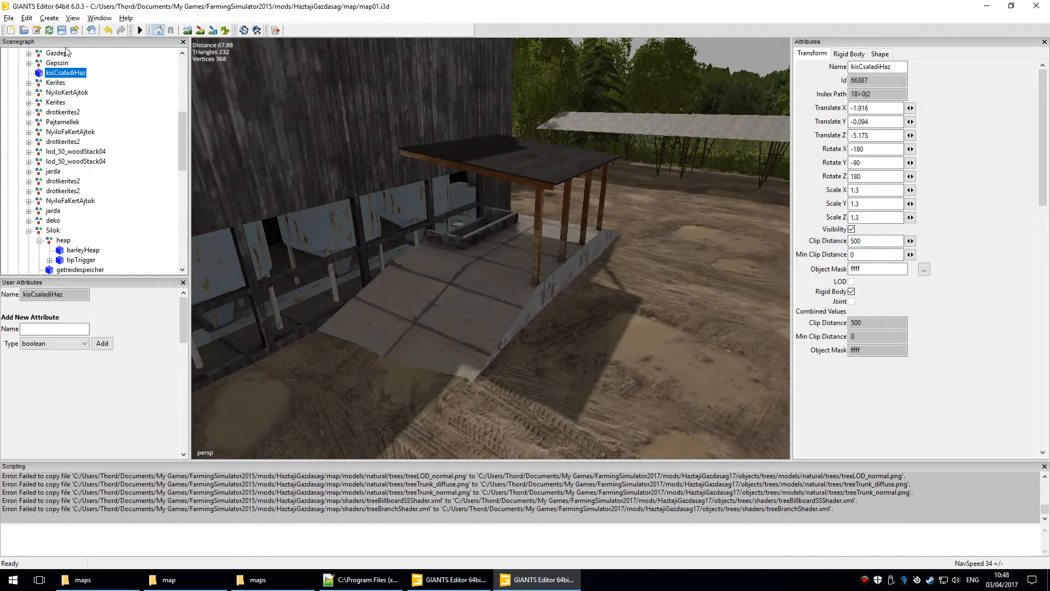
pyautogui.keyDown('alt'); pyautogui.moveTo(453, 106); pyautogui.dragTo(405, 186, button='right'); pyautogui.keyUp('alt')
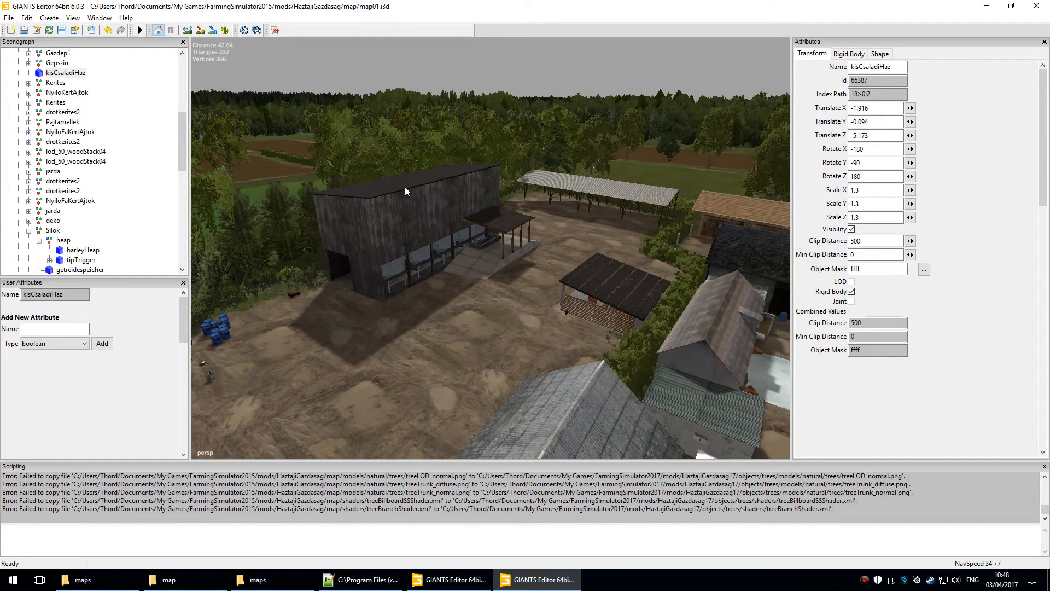
pyautogui.click(405, 188)
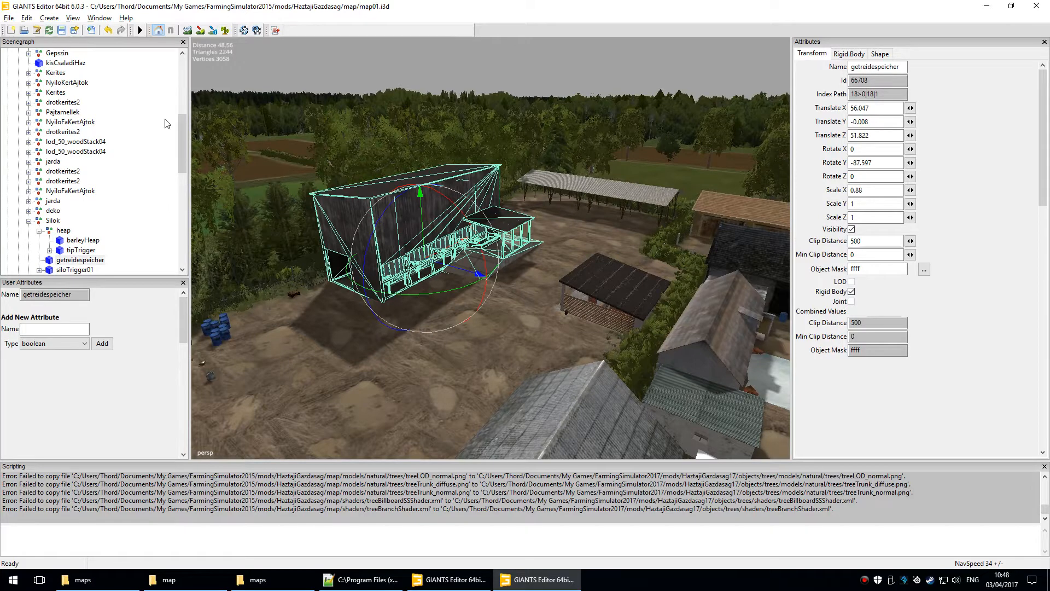
pyautogui.moveTo(185, 116); pyautogui.dragTo(185, 138)
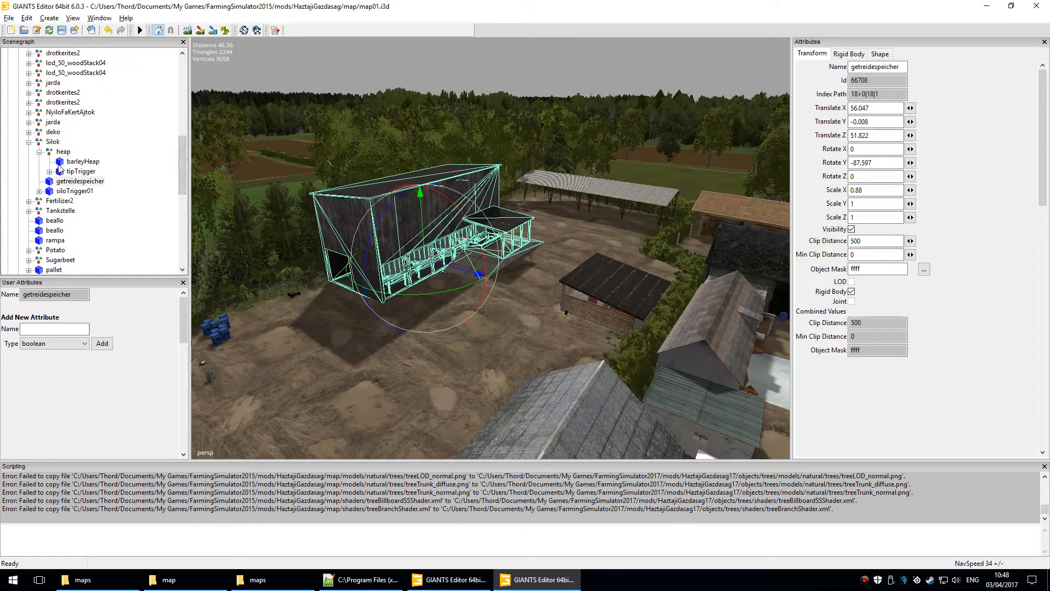
# - Collapse the heap group, select its parent Silok group and inspect the grain storage's covered ramp
pyautogui.click(39, 151)
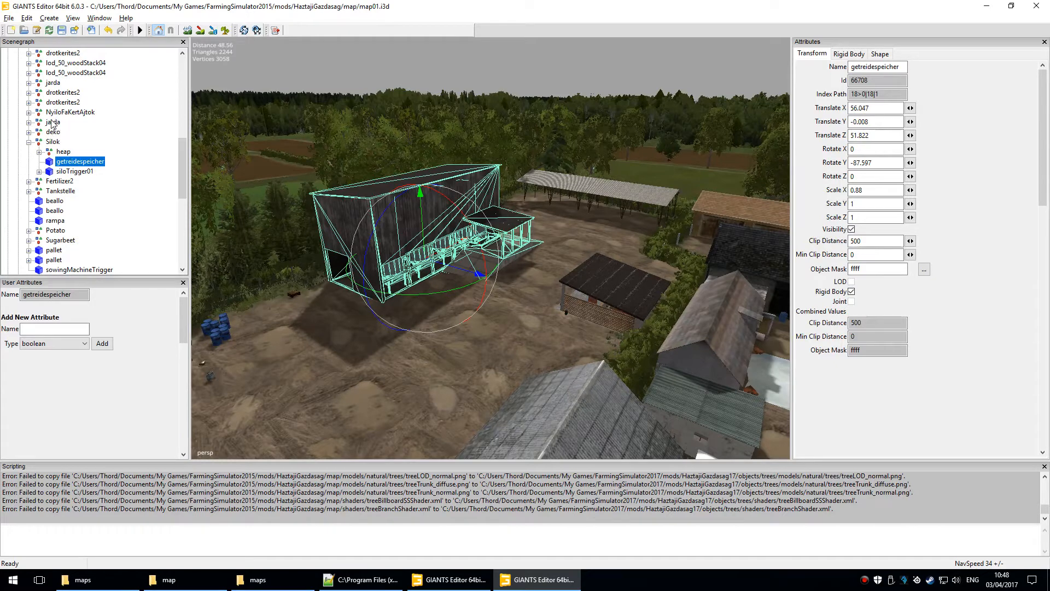
pyautogui.press('Left')
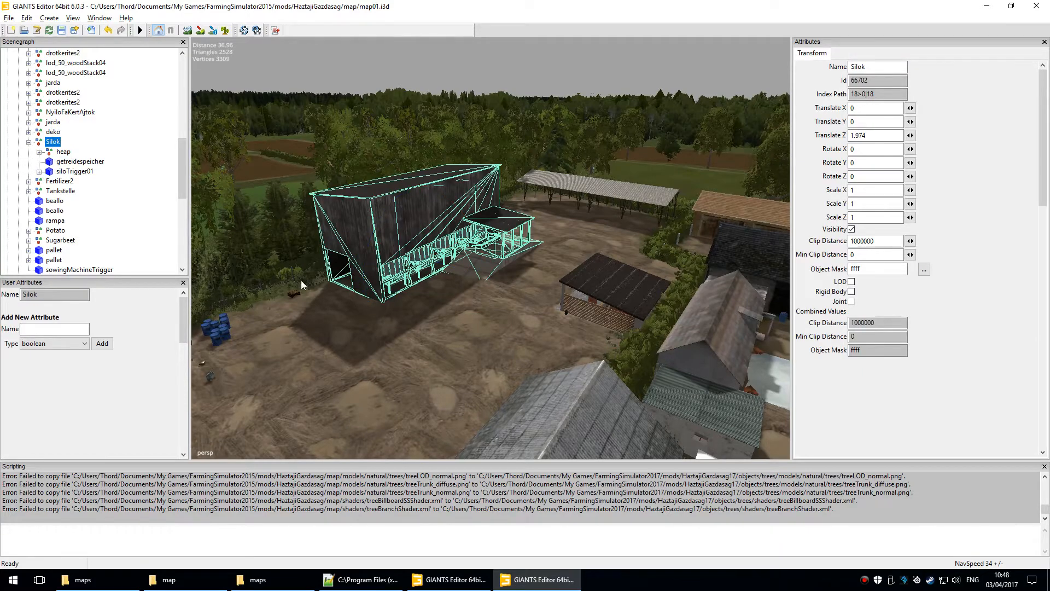
pyautogui.keyDown('alt'); pyautogui.moveTo(312, 366); pyautogui.dragTo(363, 354, button='right'); pyautogui.keyUp('alt')
pyautogui.keyDown('alt'); pyautogui.moveTo(363, 354); pyautogui.dragTo(358, 353); pyautogui.keyUp('alt')
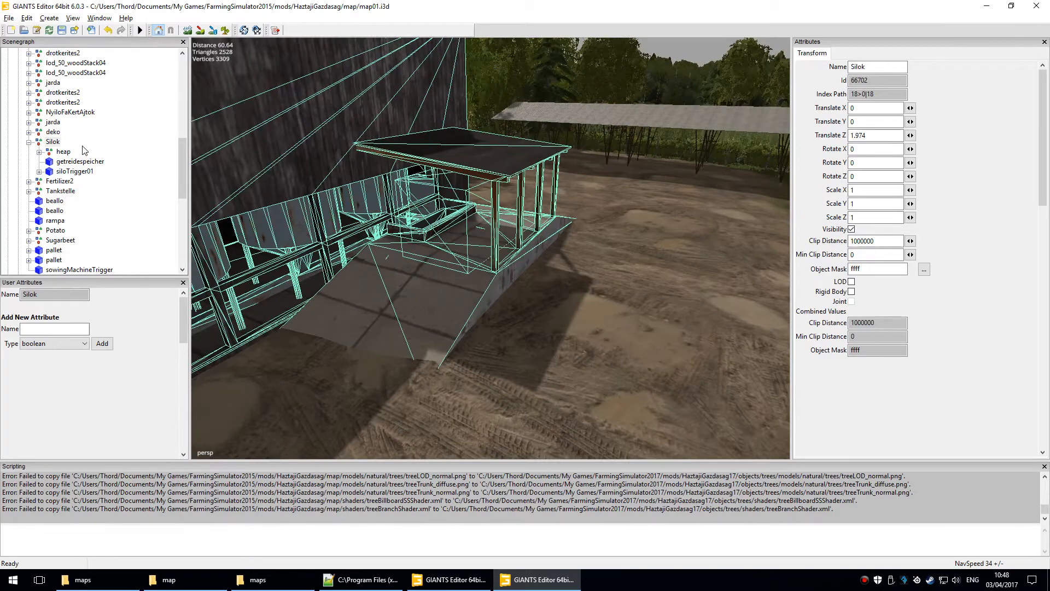
# - Expand siloTrigger01 and examine its child triggers down to fillVolumeDischargeNode
pyautogui.click(81, 171)
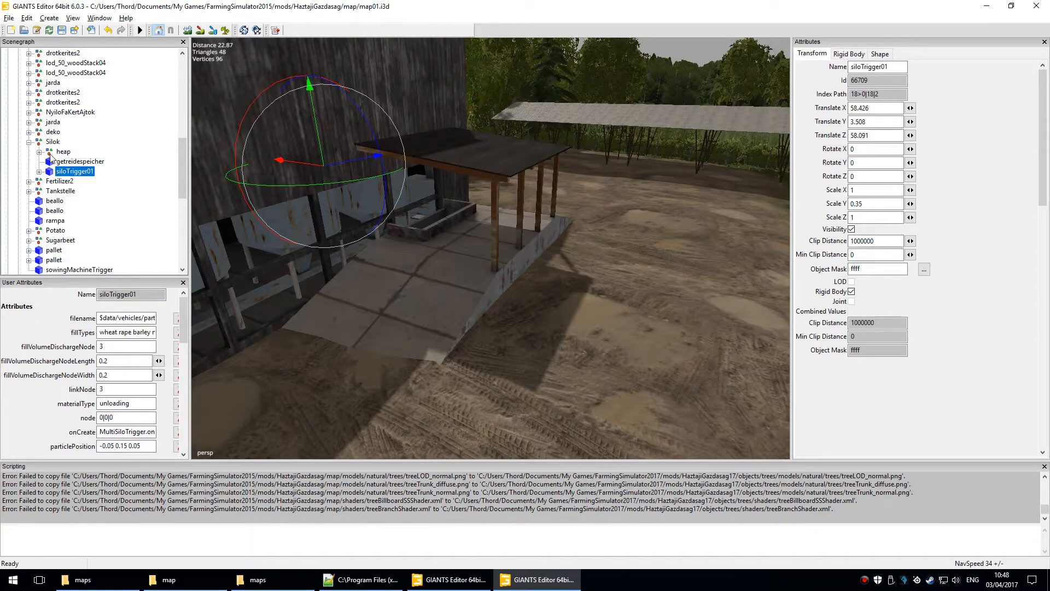
pyautogui.click(39, 172)
pyautogui.click(93, 181)
pyautogui.click(94, 190)
pyautogui.press('Down')
pyautogui.press('Down')
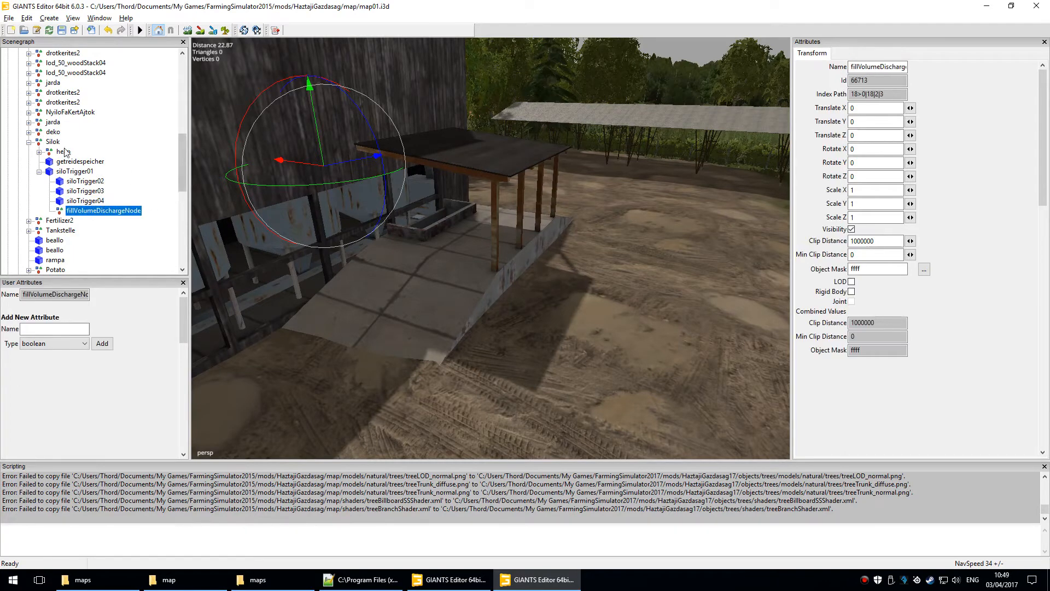
# - Expand the heap group and examine barleyHeap and the tipTrigger's attributes
pyautogui.press('Up')
pyautogui.press('Up')
pyautogui.press('Up')
pyautogui.press('Up')
pyautogui.press('Up')
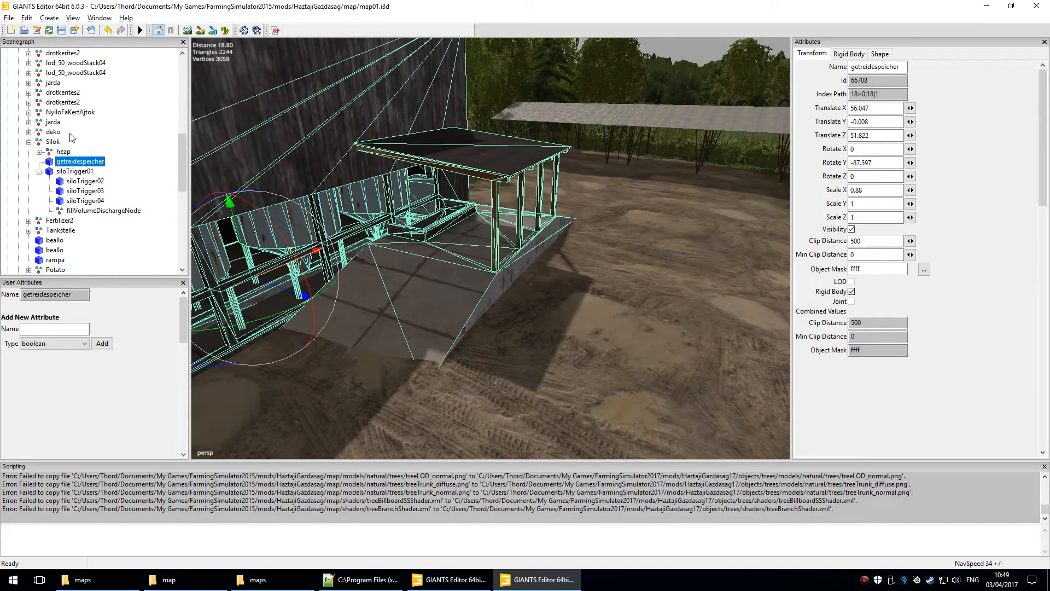
pyautogui.click(39, 152)
pyautogui.press('Up')
pyautogui.press('Up')
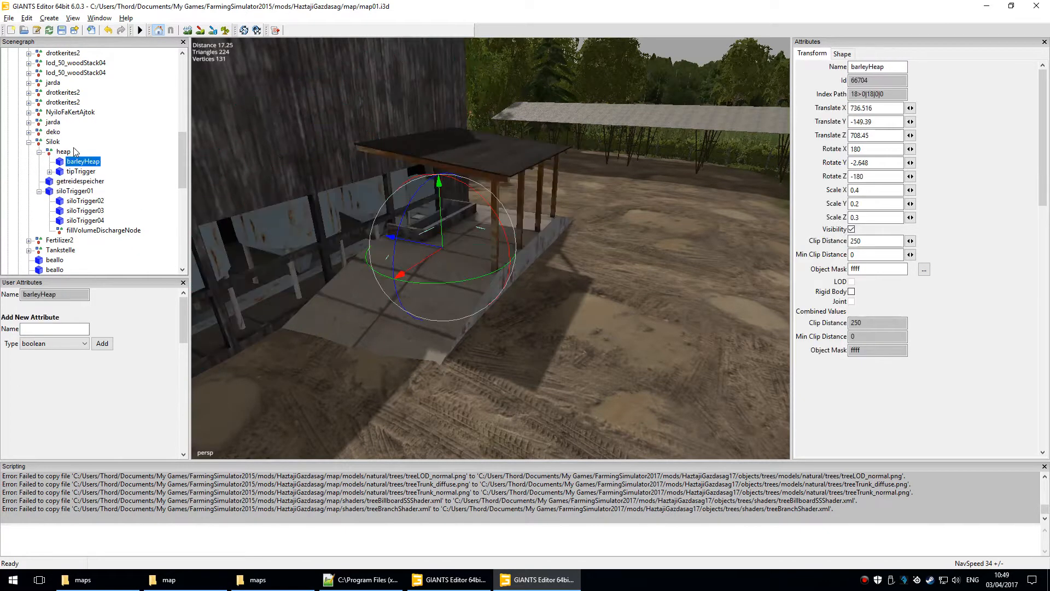
pyautogui.click(70, 171)
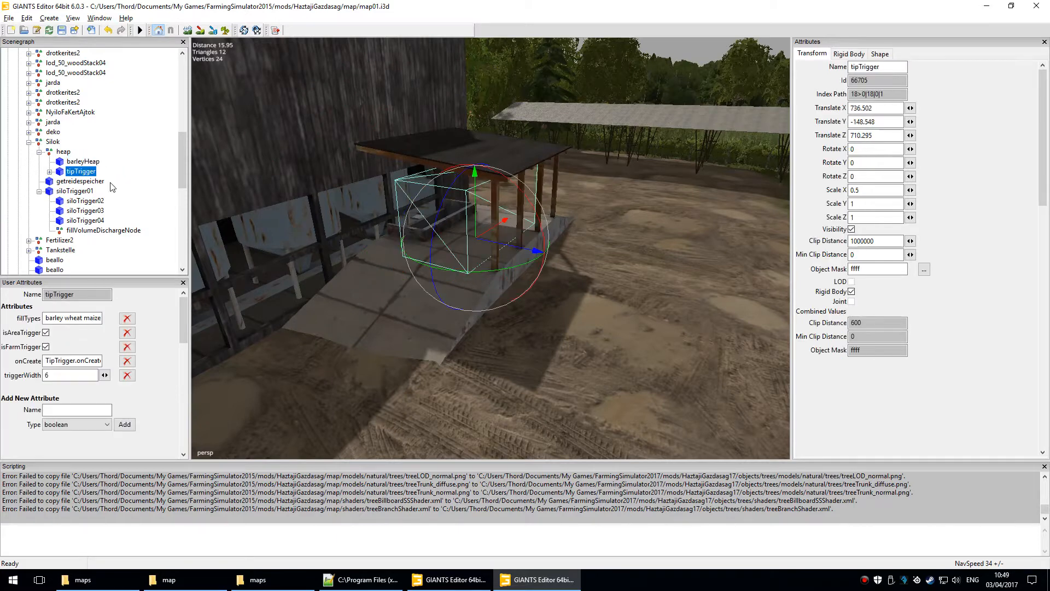
# - Expand tipTrigger and examine its triggerStart and triggerEnd nodes
pyautogui.click(50, 172)
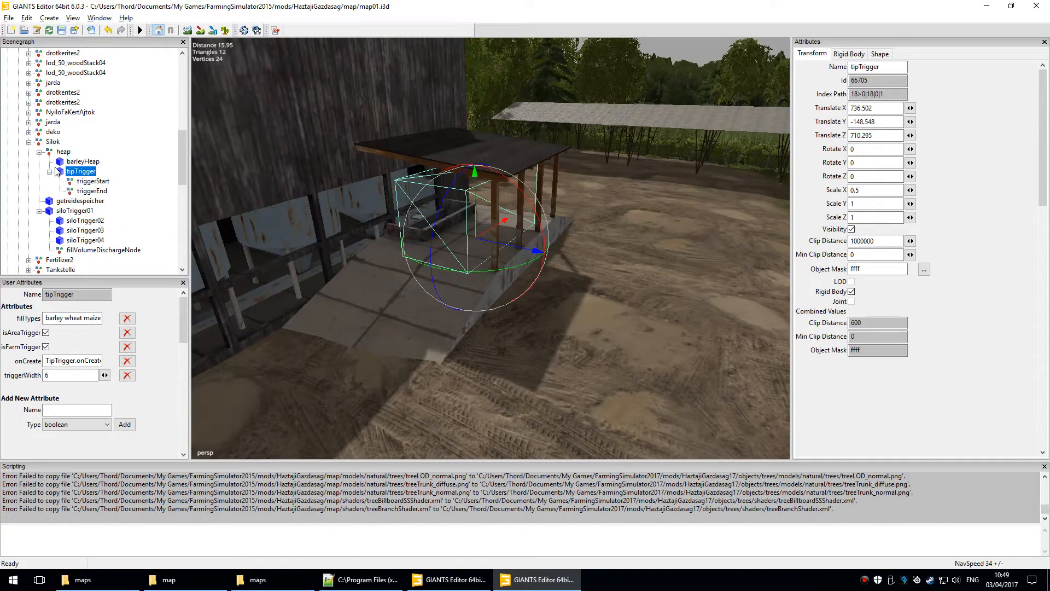
pyautogui.press('Down')
pyautogui.press('Down')
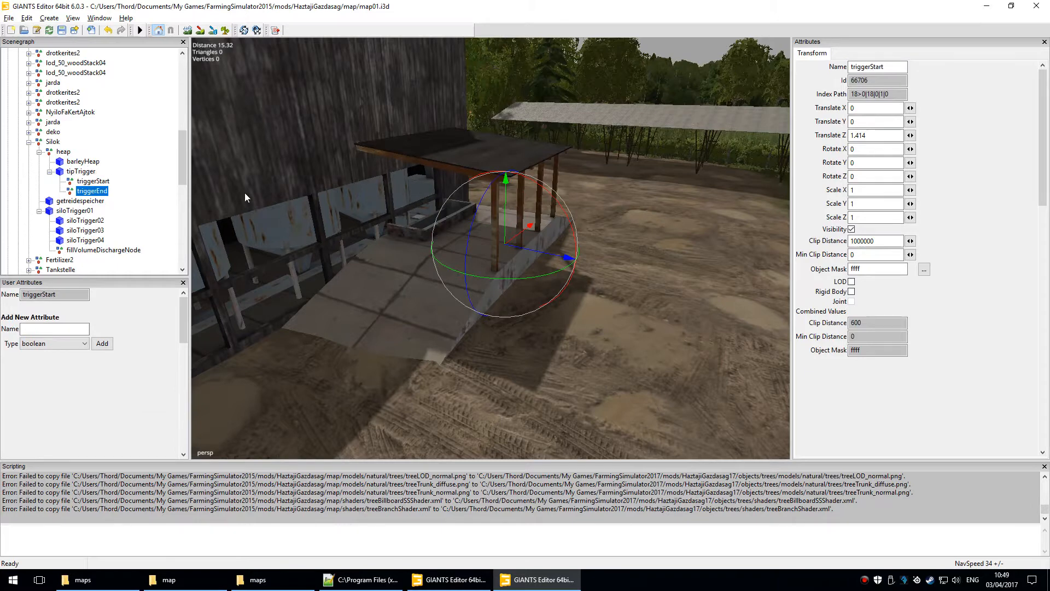
pyautogui.press('Up')
pyautogui.press('Up')
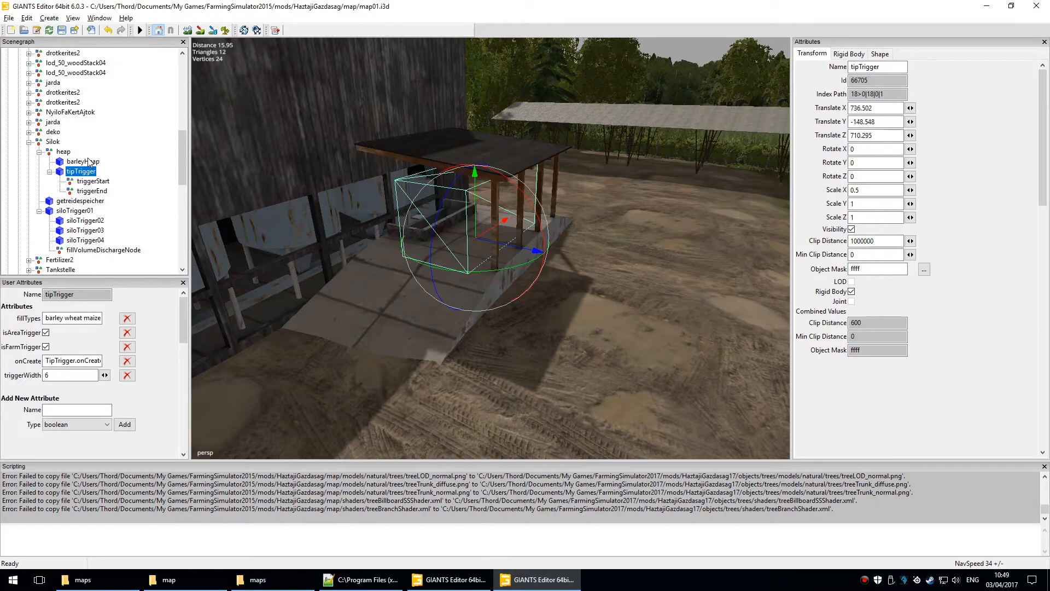
pyautogui.press('Down')
pyautogui.press('Down')
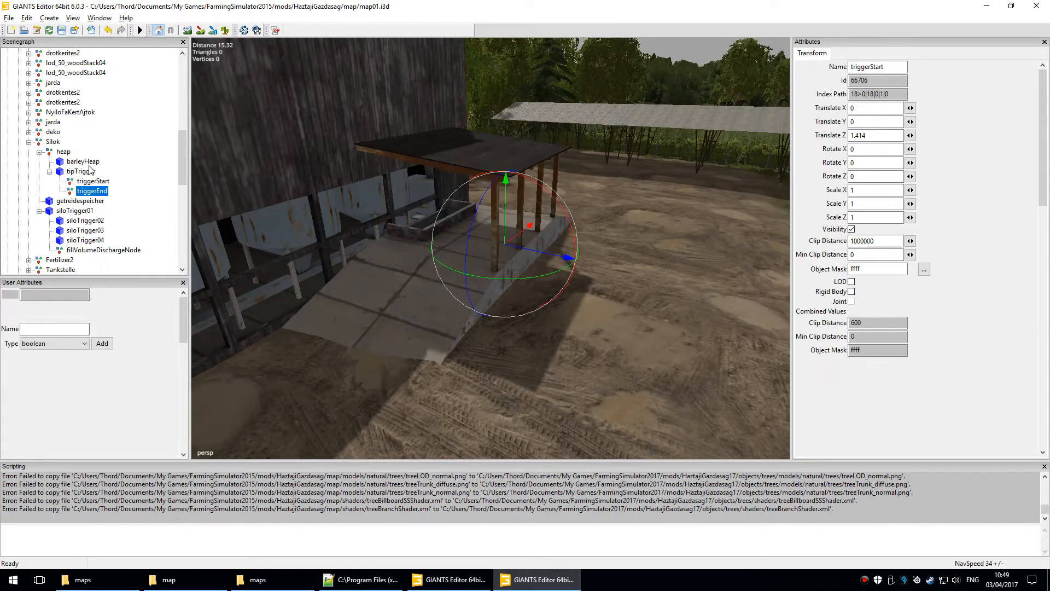
pyautogui.press('Up')
pyautogui.press('Up')
# - Switch back to the Farming Simulator 2017 map in GIANTS Editor 7.0.5 and select the getreidespeicher building at its covered ramp
pyautogui.click(449, 579)
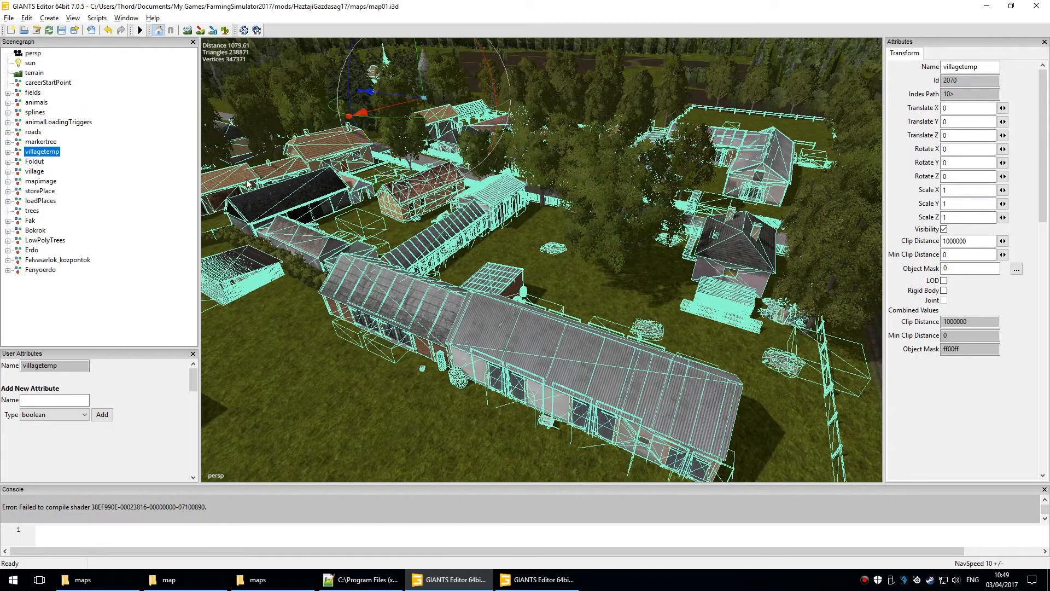
pyautogui.scroll(5, 326, 311)
pyautogui.keyDown('alt'); pyautogui.moveTo(281, 303); pyautogui.dragTo(662, 248, button='middle'); pyautogui.keyUp('alt')
pyautogui.keyDown('alt'); pyautogui.moveTo(654, 302); pyautogui.dragTo(419, 284); pyautogui.keyUp('alt')
pyautogui.keyDown('alt'); pyautogui.moveTo(809, 438); pyautogui.dragTo(660, 389, button='middle'); pyautogui.keyUp('alt')
pyautogui.scroll(2, 674, 366)
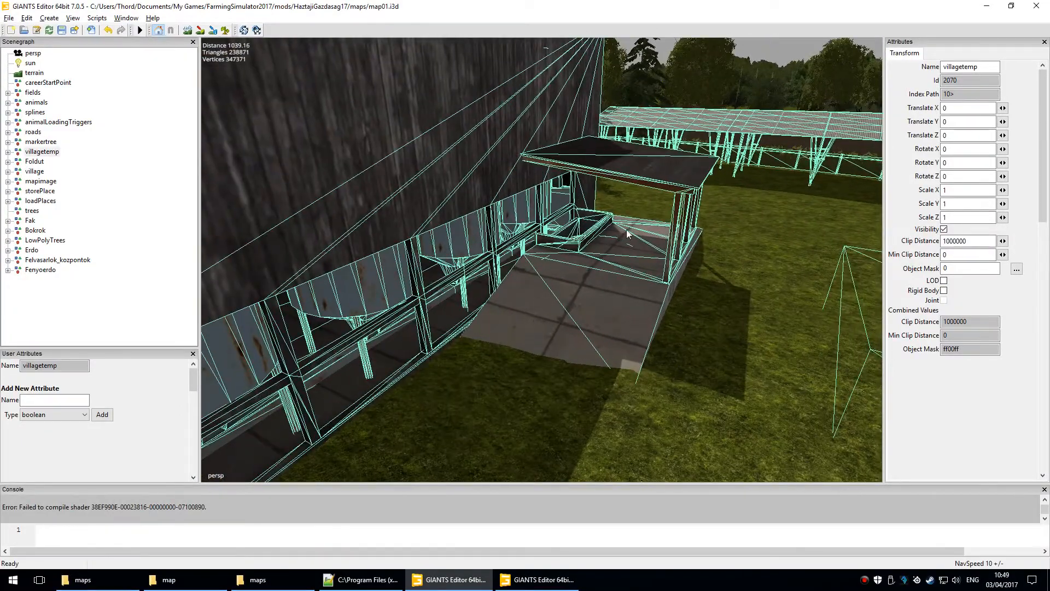
pyautogui.click(651, 270)
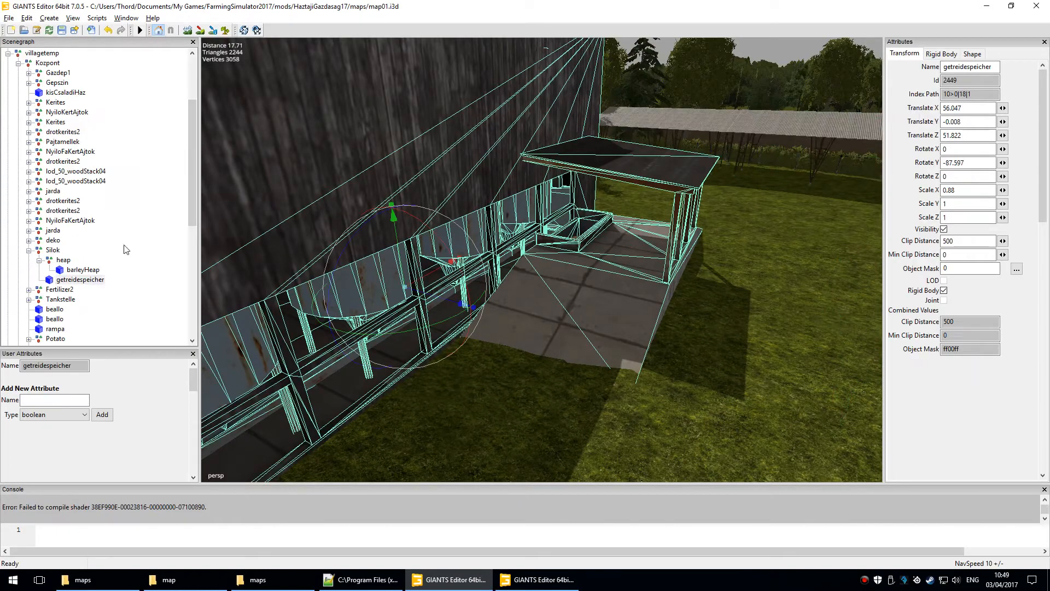
# - Examine barleyHeap and getreidespeicher inside the Silok group to check which silo parts the converted map contains
pyautogui.click(84, 270)
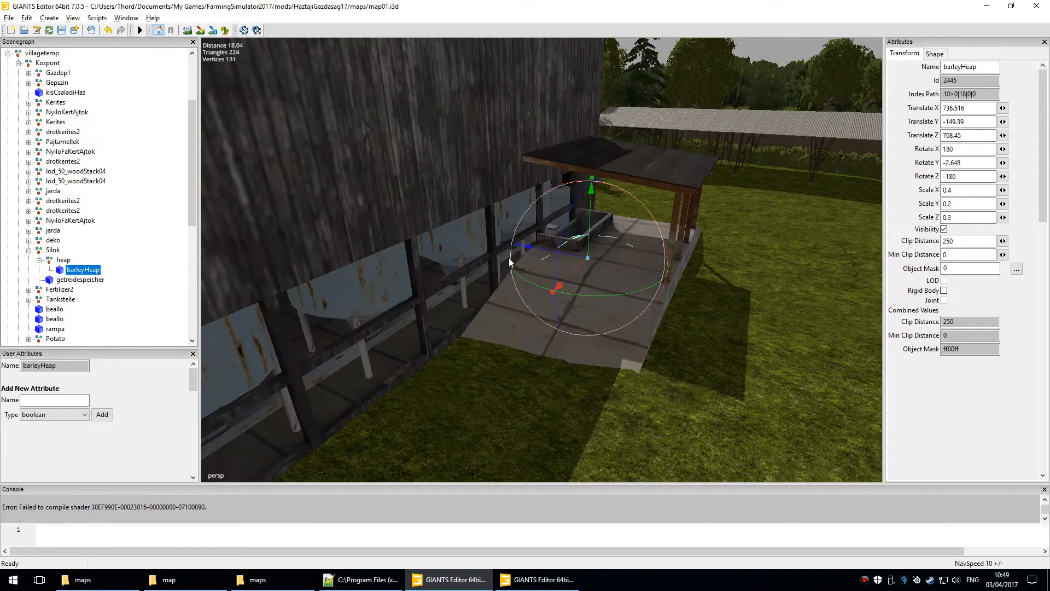
pyautogui.scroll(-5, 559, 287)
pyautogui.keyDown('alt'); pyautogui.moveTo(500, 356); pyautogui.dragTo(630, 308, button='right'); pyautogui.keyUp('alt')
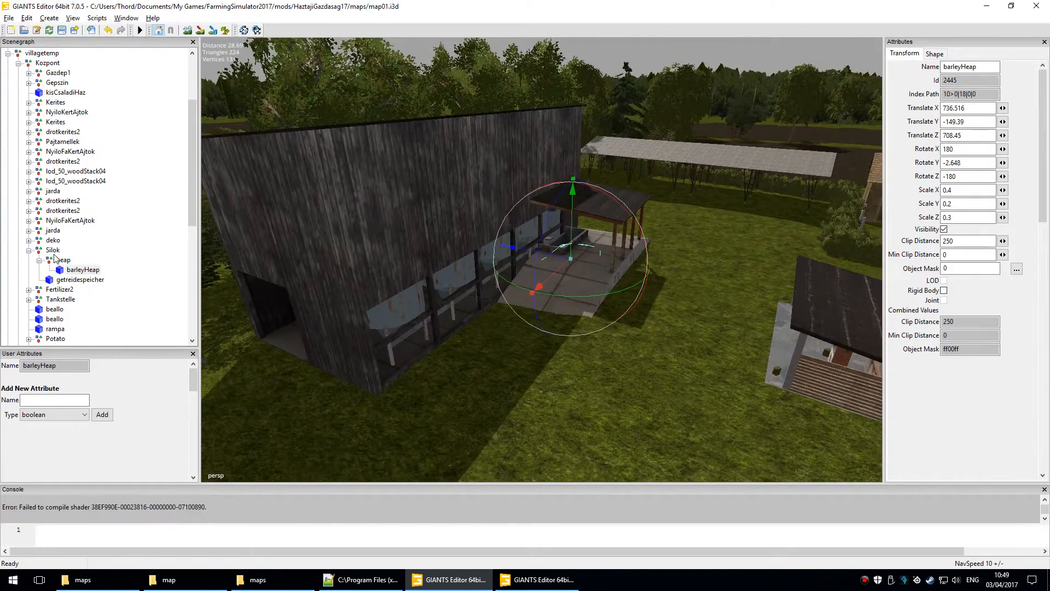
pyautogui.click(73, 278)
pyautogui.keyDown('alt'); pyautogui.moveTo(435, 318); pyautogui.dragTo(643, 475); pyautogui.keyUp('alt')
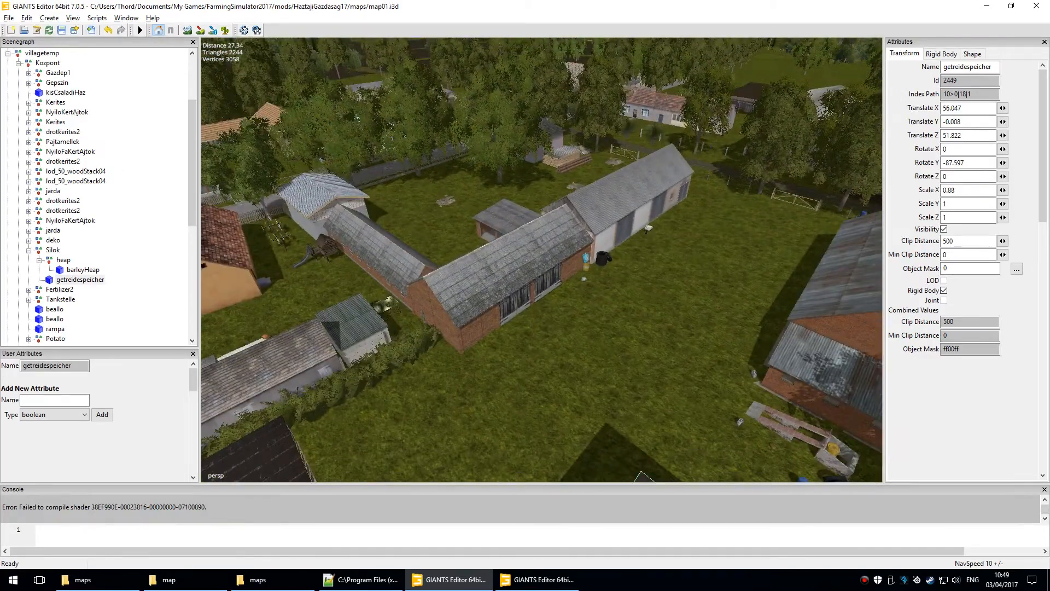
# - Collapse the Kozpont subgroup, select villagetemp and survey its highlighted buildings, fences and yard objects
pyautogui.moveTo(192, 177); pyautogui.dragTo(196, 152)
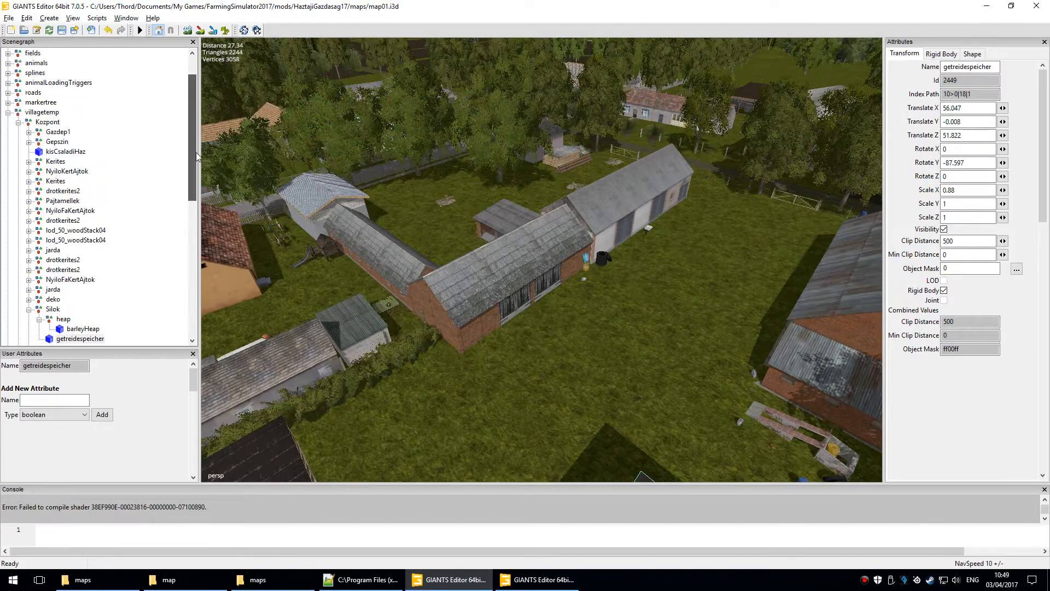
pyautogui.click(8, 112)
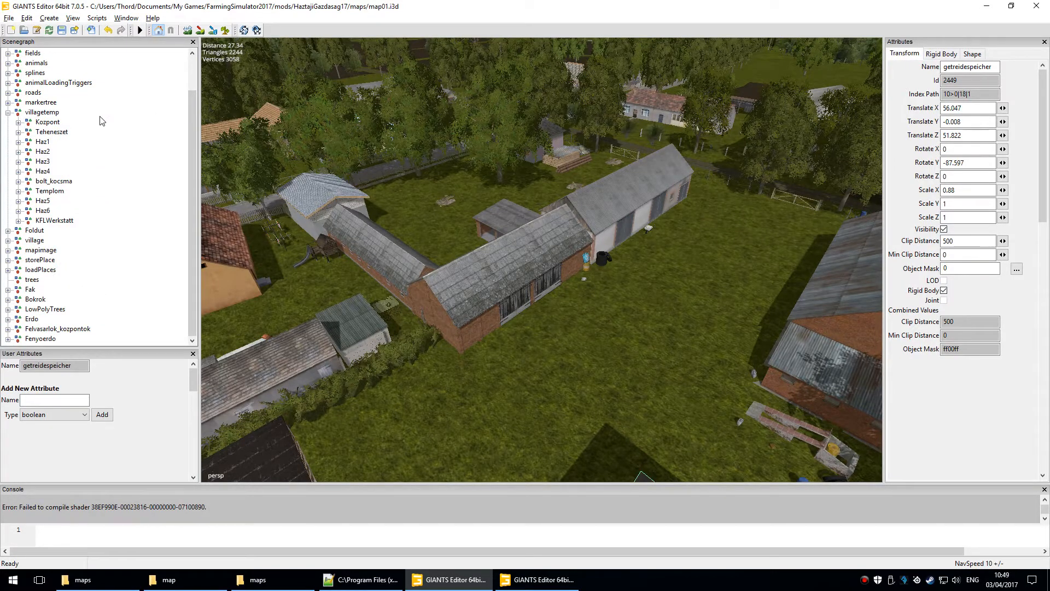
pyautogui.click(42, 112)
pyautogui.keyDown('alt'); pyautogui.moveTo(701, 173); pyautogui.dragTo(576, 367, button='right'); pyautogui.keyUp('alt')
pyautogui.keyDown('alt'); pyautogui.moveTo(405, 297); pyautogui.dragTo(483, 303); pyautogui.keyUp('alt')
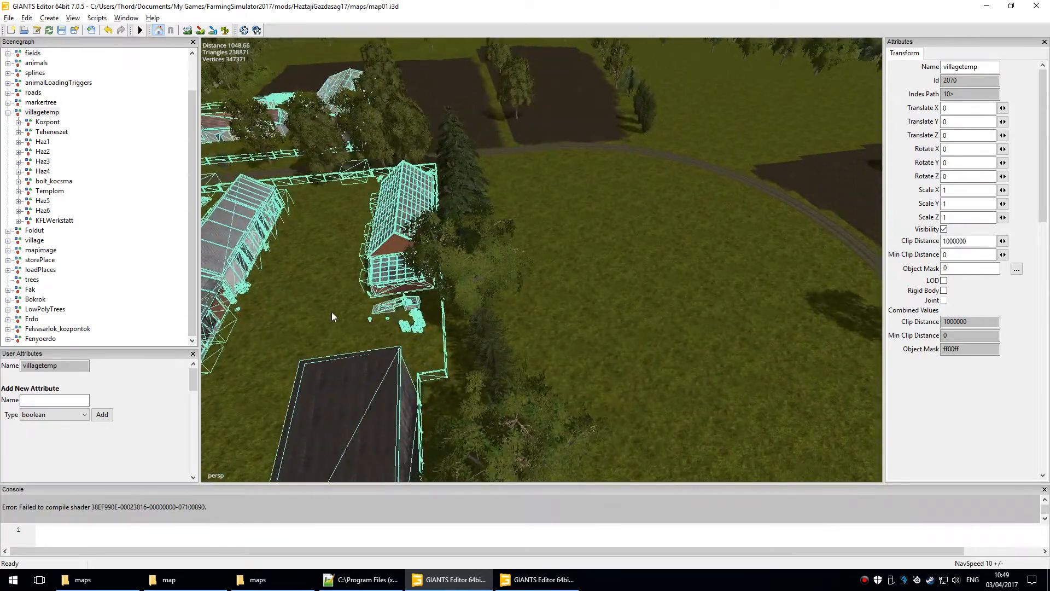
pyautogui.keyDown('alt'); pyautogui.moveTo(332, 313); pyautogui.dragTo(517, 317, button='middle'); pyautogui.keyUp('alt')
pyautogui.keyDown('alt'); pyautogui.moveTo(503, 219); pyautogui.dragTo(510, 305, button='middle'); pyautogui.keyUp('alt')
pyautogui.keyDown('alt'); pyautogui.moveTo(460, 378); pyautogui.dragTo(592, 93, button='right'); pyautogui.keyUp('alt')
pyautogui.keyDown('alt'); pyautogui.moveTo(323, 372); pyautogui.dragTo(397, 252, button='right'); pyautogui.keyUp('alt')
pyautogui.keyDown('alt'); pyautogui.moveTo(337, 304); pyautogui.dragTo(330, 325, button='middle'); pyautogui.keyUp('alt')
pyautogui.keyDown('alt'); pyautogui.moveTo(330, 325); pyautogui.dragTo(516, 307); pyautogui.keyUp('alt')
pyautogui.keyDown('alt'); pyautogui.moveTo(415, 386); pyautogui.dragTo(446, 339, button='right'); pyautogui.keyUp('alt')
pyautogui.keyDown('alt'); pyautogui.moveTo(419, 342); pyautogui.dragTo(484, 374, button='middle'); pyautogui.keyUp('alt')
# - Delete the NyiloFaKertAjtok group containing the nyiloNagyKapu gate beside the wheelbarrow and blue barrels
pyautogui.click(426, 244)
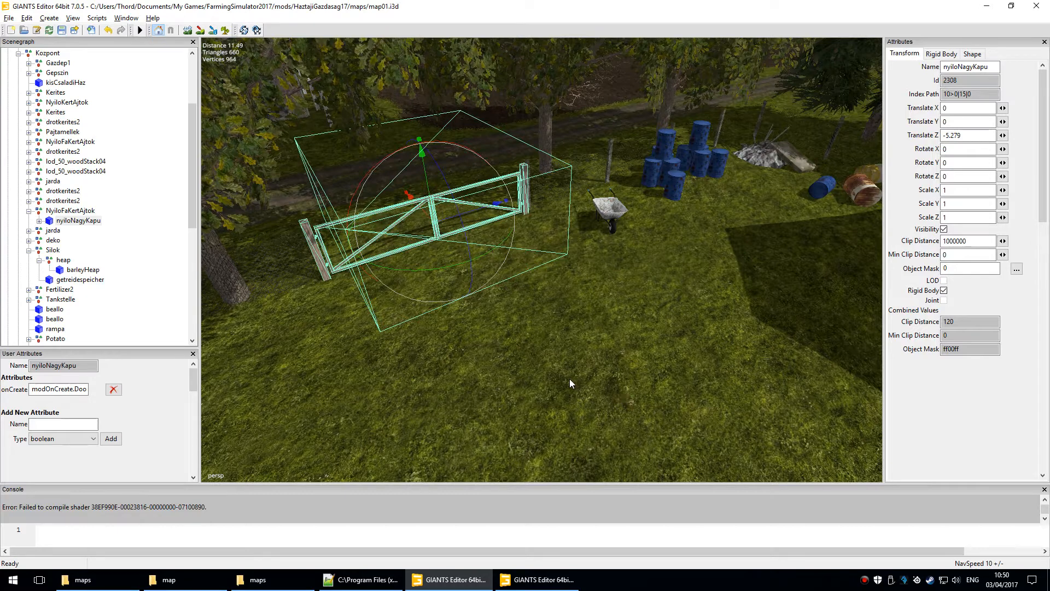
pyautogui.press('Up')
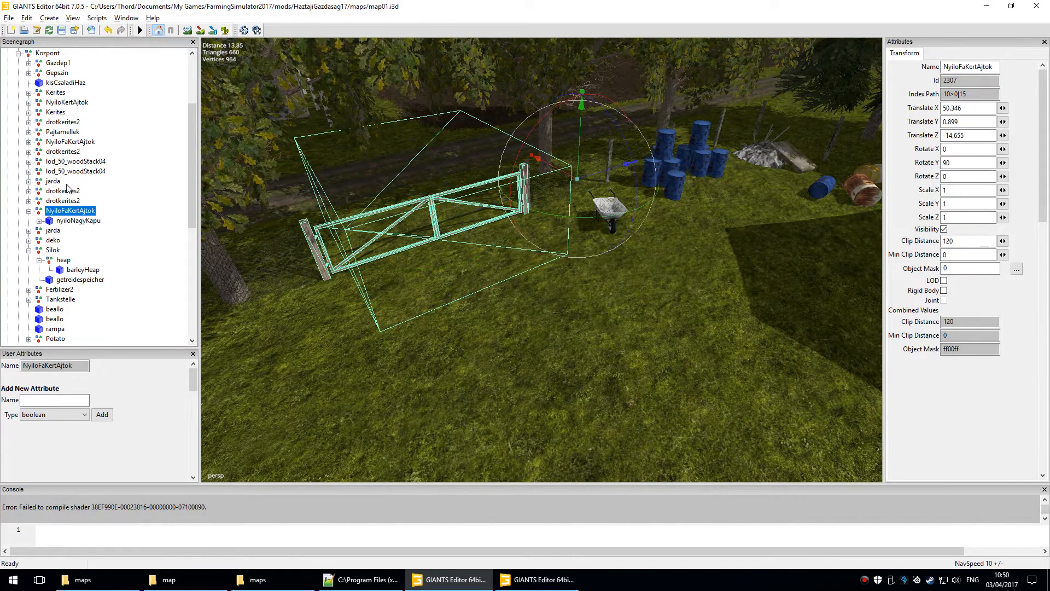
pyautogui.keyDown('alt'); pyautogui.moveTo(687, 237); pyautogui.dragTo(560, 448, button='right'); pyautogui.keyUp('alt')
pyautogui.keyDown('alt'); pyautogui.moveTo(560, 449); pyautogui.dragTo(575, 375); pyautogui.keyUp('alt')
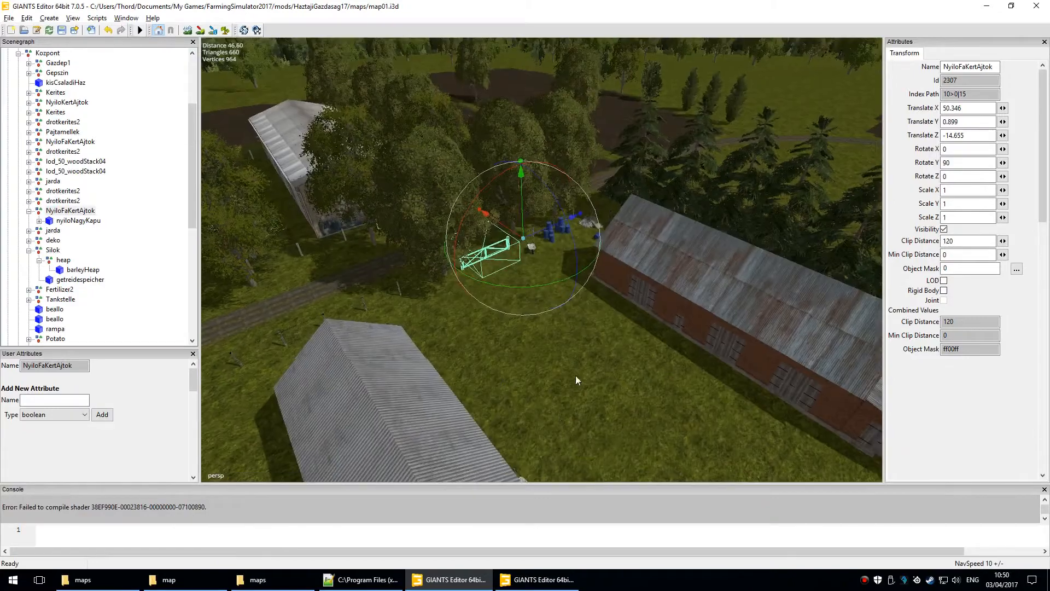
pyautogui.keyDown('alt'); pyautogui.moveTo(576, 376); pyautogui.dragTo(634, 267, button='right'); pyautogui.keyUp('alt')
pyautogui.click(70, 211)
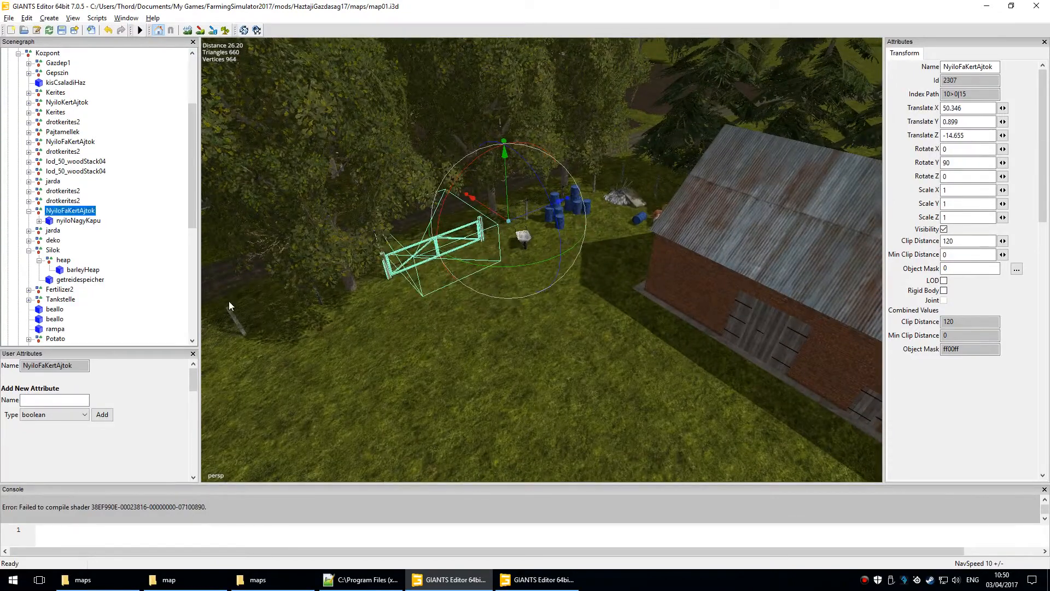
pyautogui.click(225, 304)
# - Inspect the former gate opening and the long brick barn, and select the Kozpont group
pyautogui.keyDown('alt'); pyautogui.moveTo(408, 325); pyautogui.dragTo(458, 224, button='right'); pyautogui.keyUp('alt')
pyautogui.keyDown('alt'); pyautogui.moveTo(352, 318); pyautogui.dragTo(533, 298); pyautogui.keyUp('alt')
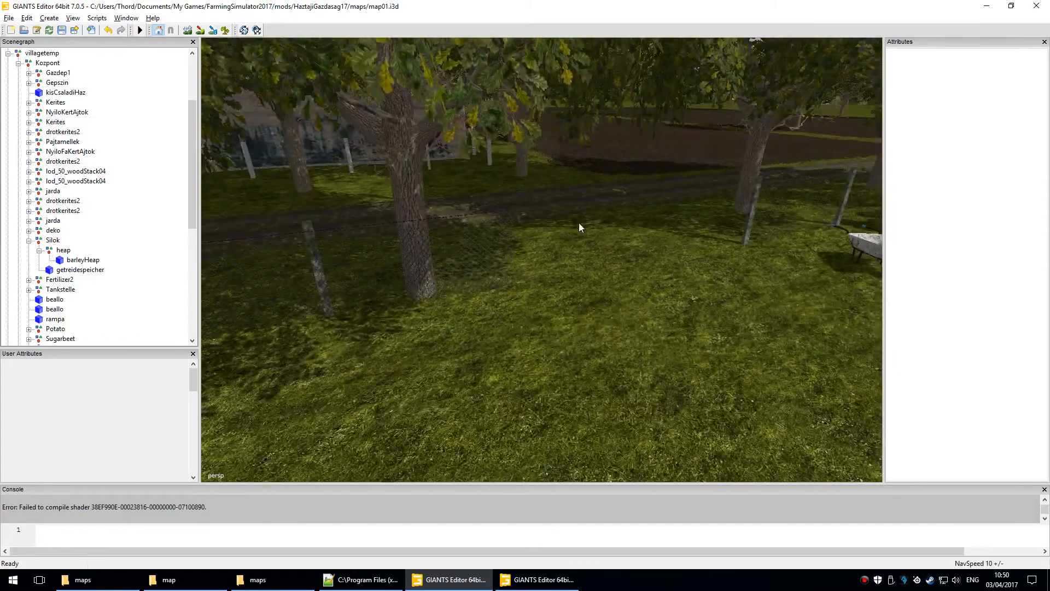
pyautogui.keyDown('alt'); pyautogui.moveTo(648, 316); pyautogui.dragTo(628, 378, button='right'); pyautogui.keyUp('alt')
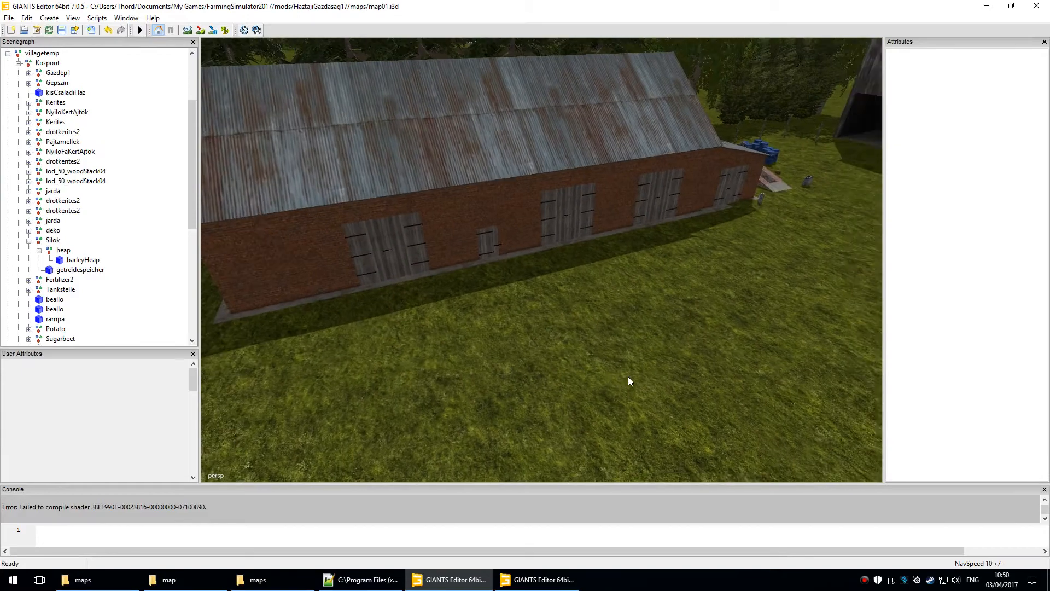
pyautogui.click(52, 41)
pyautogui.press('Down')
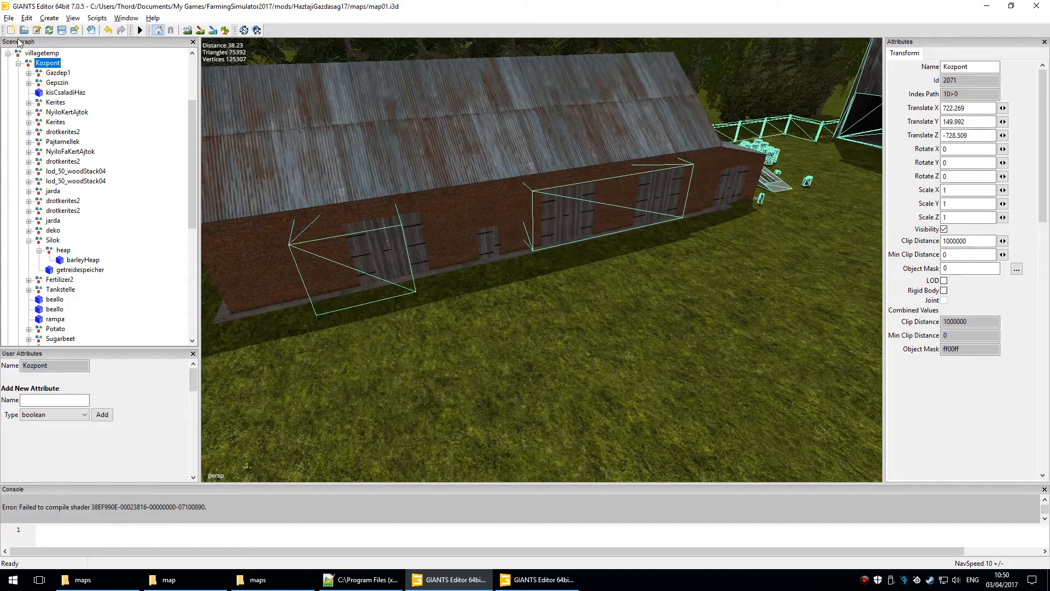
# - Collapse the Kozpont group and delete the sugarBeetTipTrigger in front of the brick barn's near large door
pyautogui.press('Left')
pyautogui.moveTo(516, 257); pyautogui.dragTo(481, 307)
pyautogui.moveTo(403, 391); pyautogui.dragTo(610, 348)
pyautogui.click(517, 247)
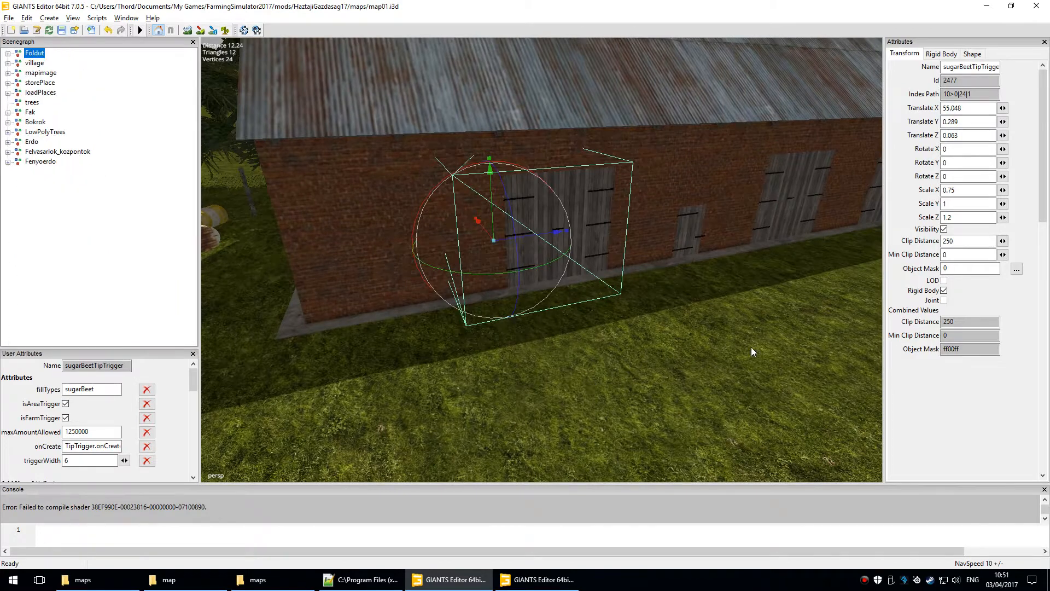
pyautogui.click(651, 374)
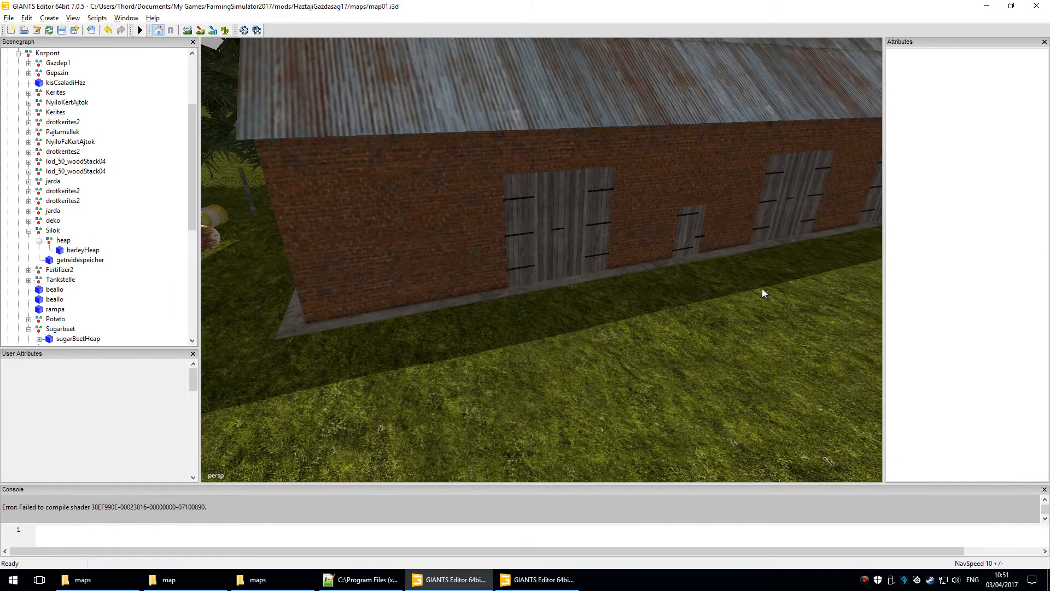
# - Try deleting the three large Trigger_door1 doors along the front of the brick barn
pyautogui.scroll(-4, 762, 287)
pyautogui.click(775, 190)
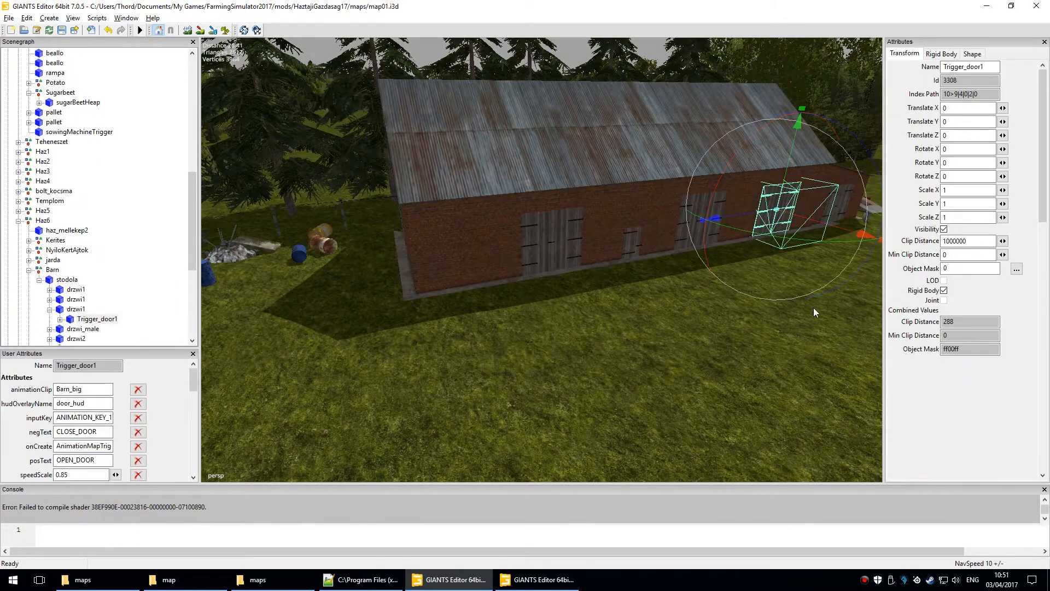
pyautogui.click(804, 324)
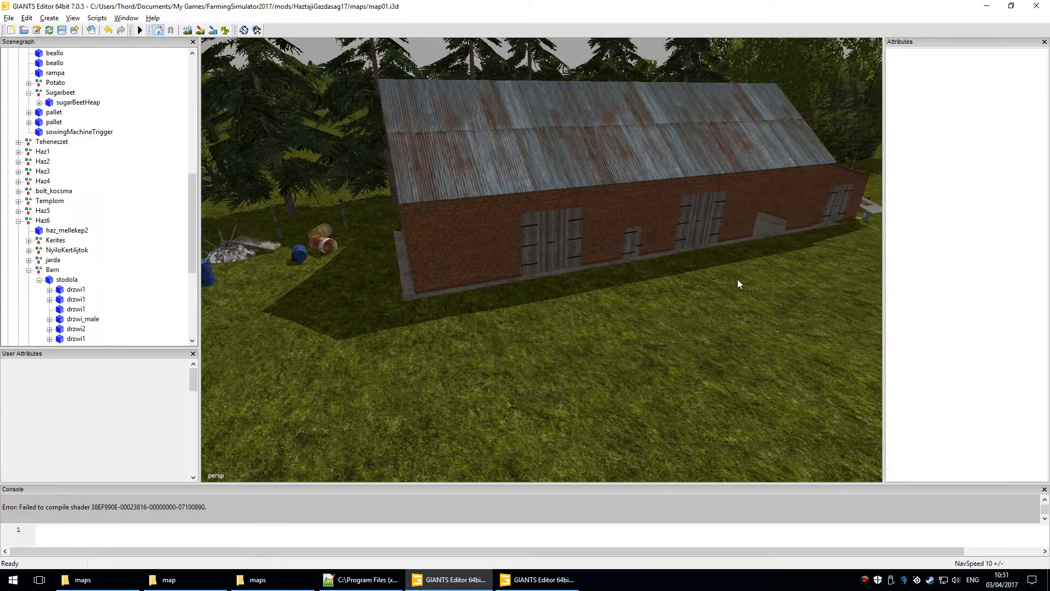
pyautogui.click(703, 207)
pyautogui.click(768, 402)
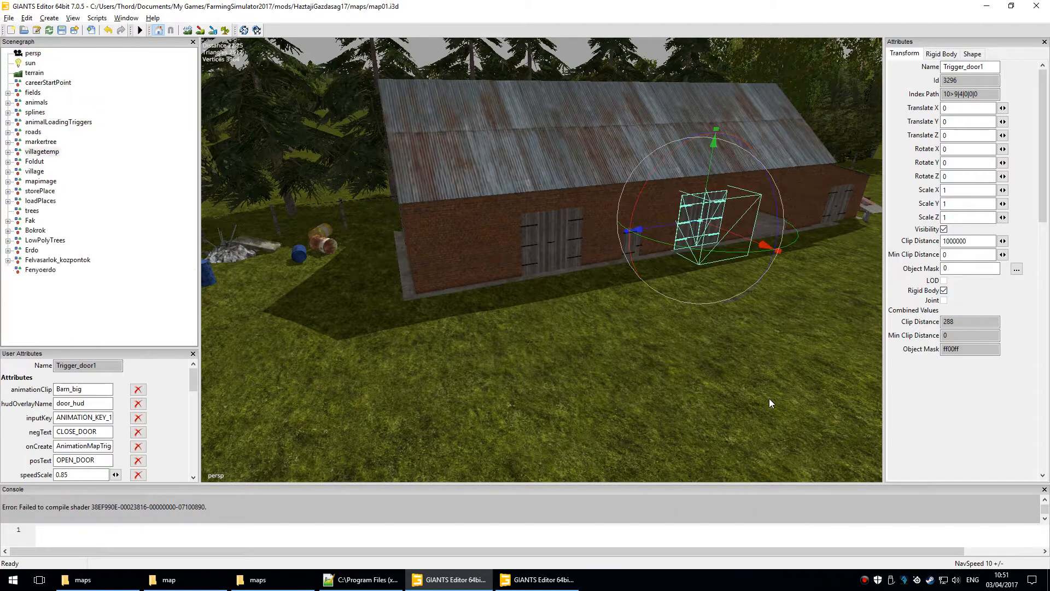
pyautogui.click(549, 254)
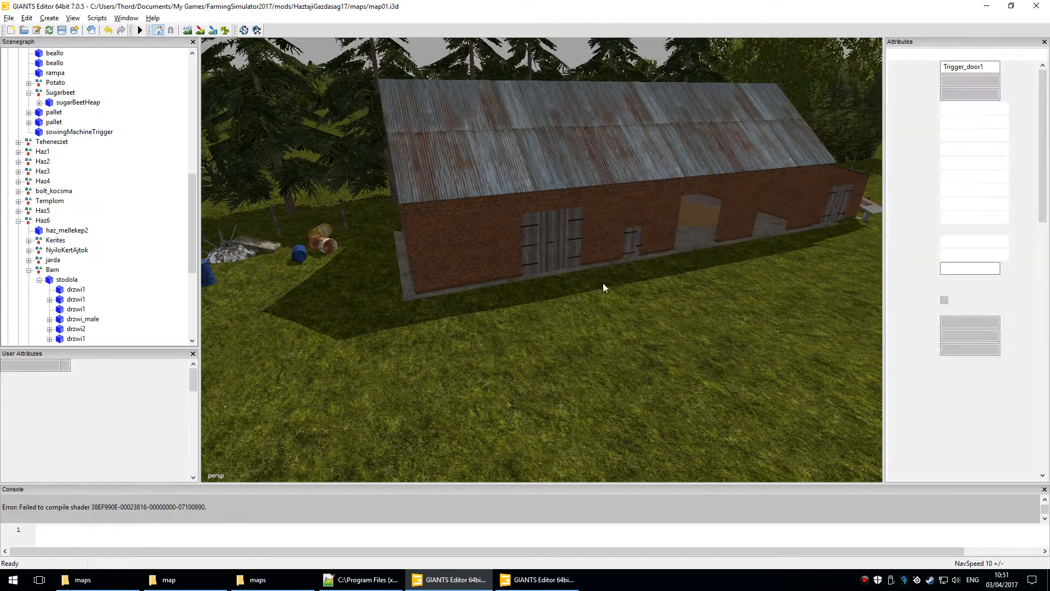
pyautogui.click(650, 388)
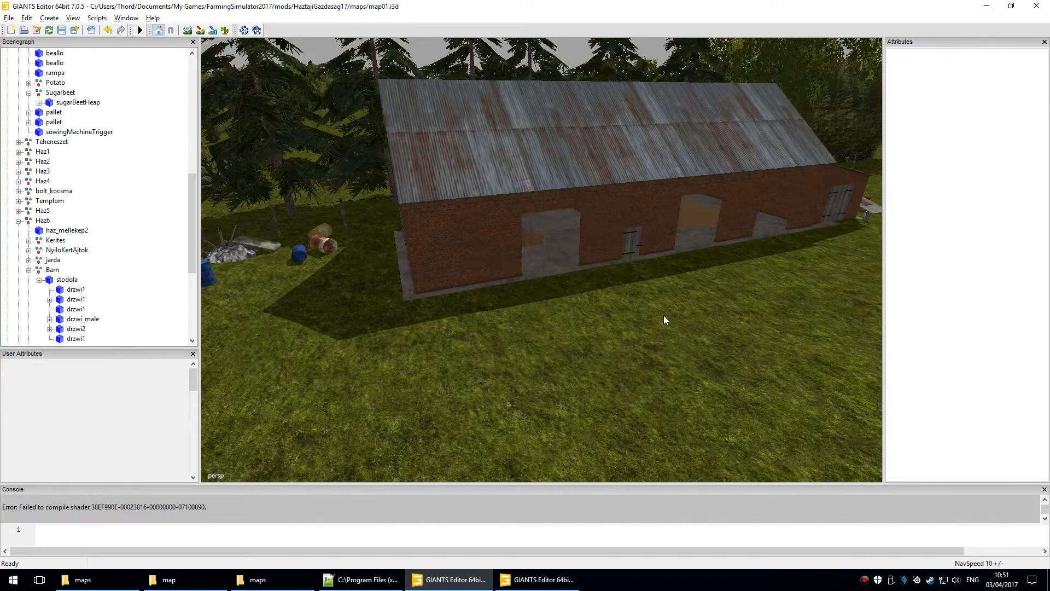
# - Try deleting the barn's small door Trigger_door3 and the far end door Trigger_door2
pyautogui.click(634, 227)
pyautogui.press('Delete')
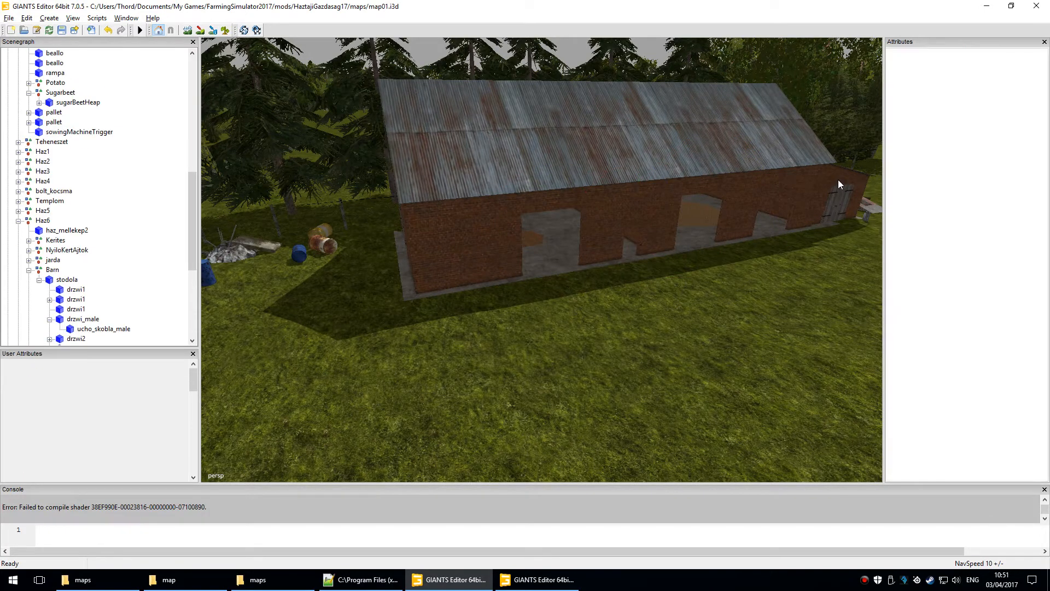
pyautogui.click(838, 184)
pyautogui.press('Delete')
pyautogui.scroll(-3, 740, 328)
pyautogui.scroll(3, 741, 329)
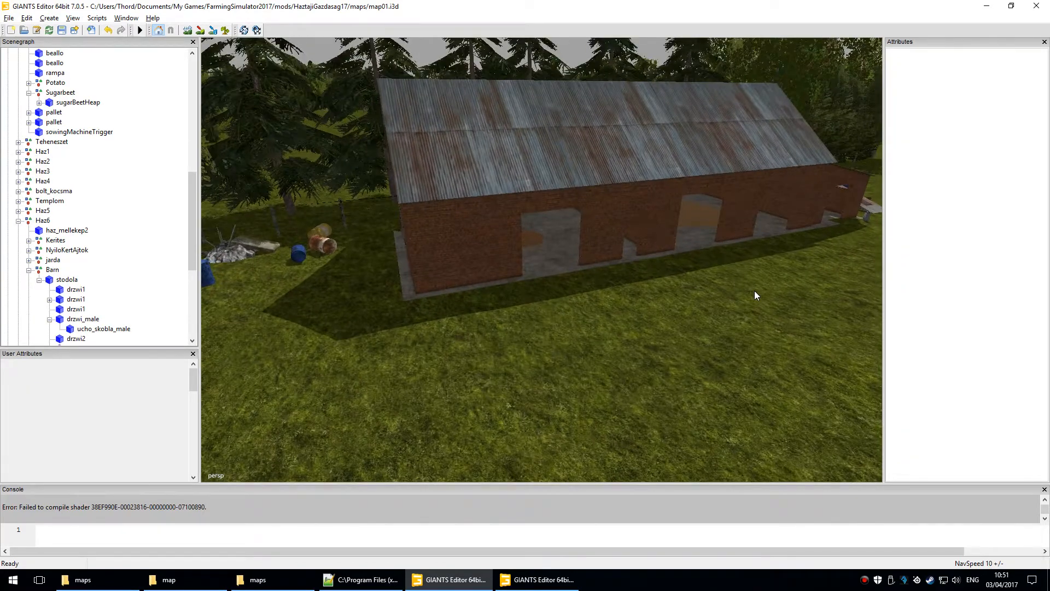
# - Undo the deletions of the barn's far end door Trigger_door2 and small door Trigger_door3
pyautogui.hotkey('ctrl', 'z')
pyautogui.moveTo(815, 261); pyautogui.dragTo(683, 302, button='middle')
pyautogui.moveTo(680, 258); pyautogui.dragTo(681, 313, button='middle')
pyautogui.hotkey('ctrl', 'z')
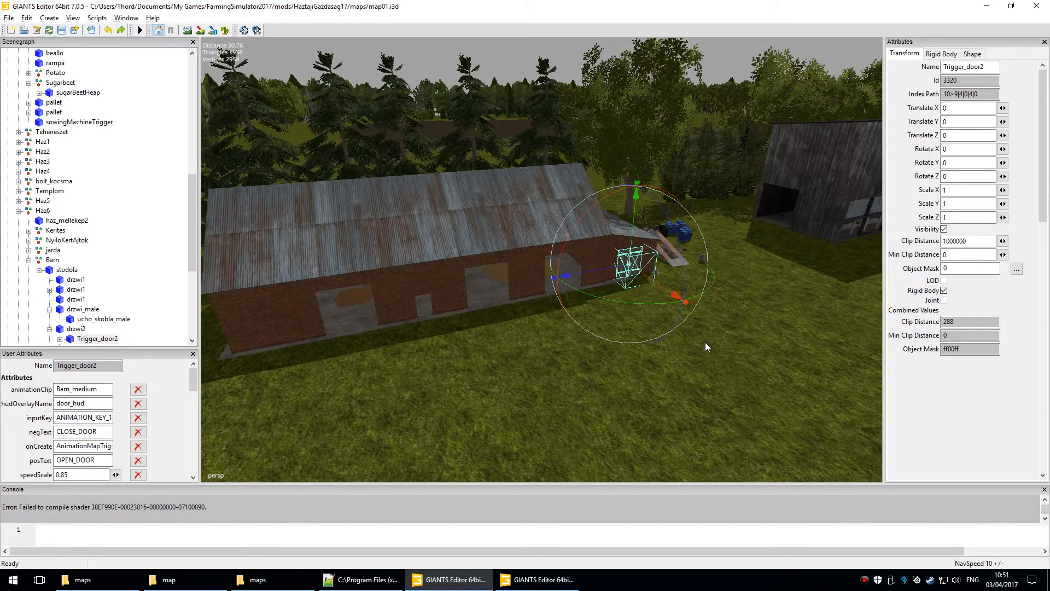
pyautogui.click(26, 18)
pyautogui.click(34, 30)
pyautogui.click(26, 18)
pyautogui.click(34, 30)
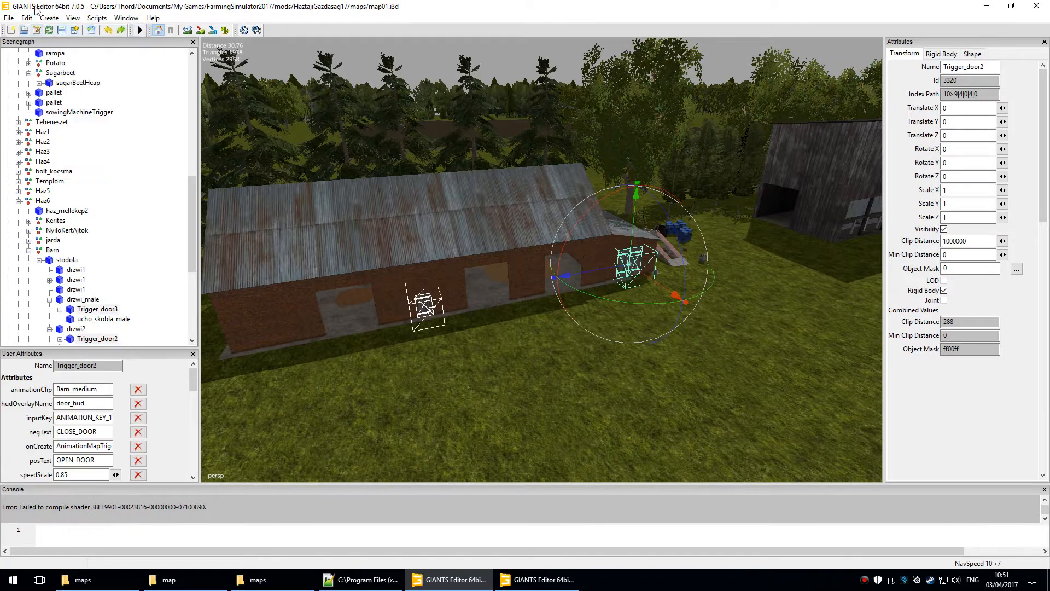
# - Undo the deletions of the barn's three large Trigger_door1 doors
pyautogui.click(27, 18)
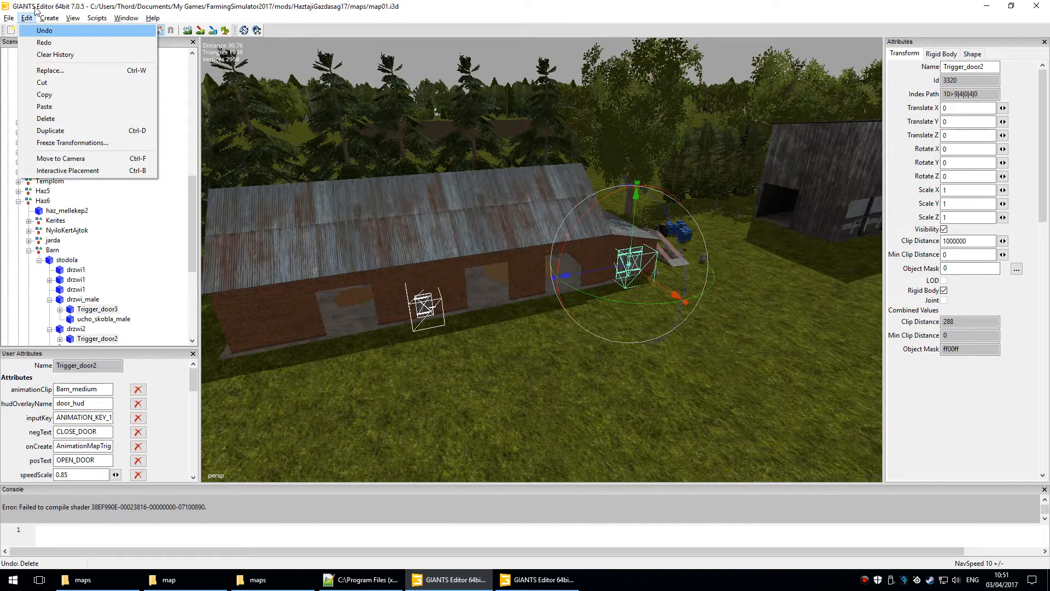
pyautogui.click(34, 30)
pyautogui.click(26, 18)
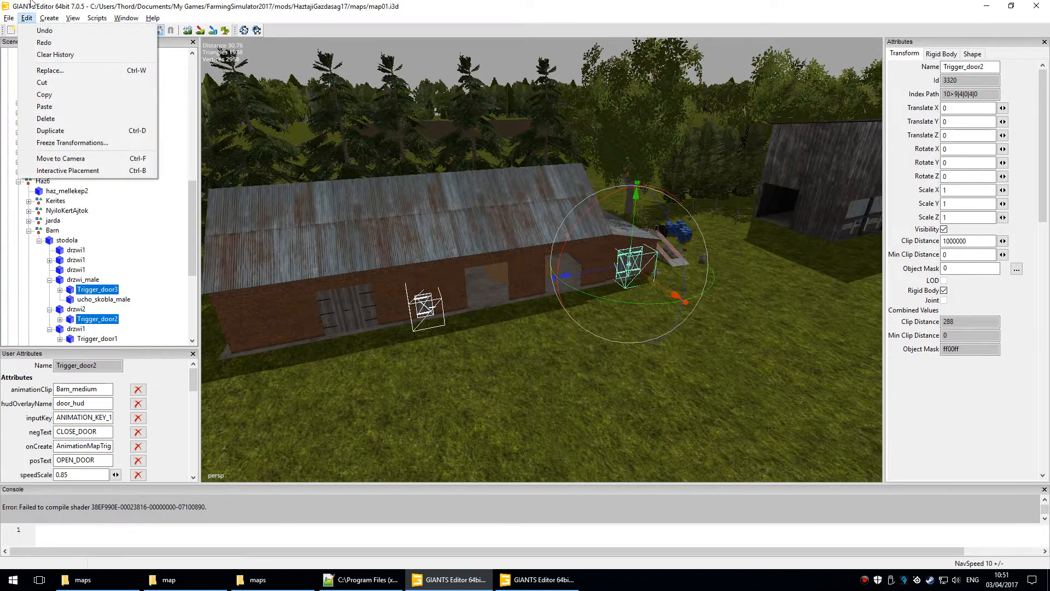
pyautogui.press('Return')
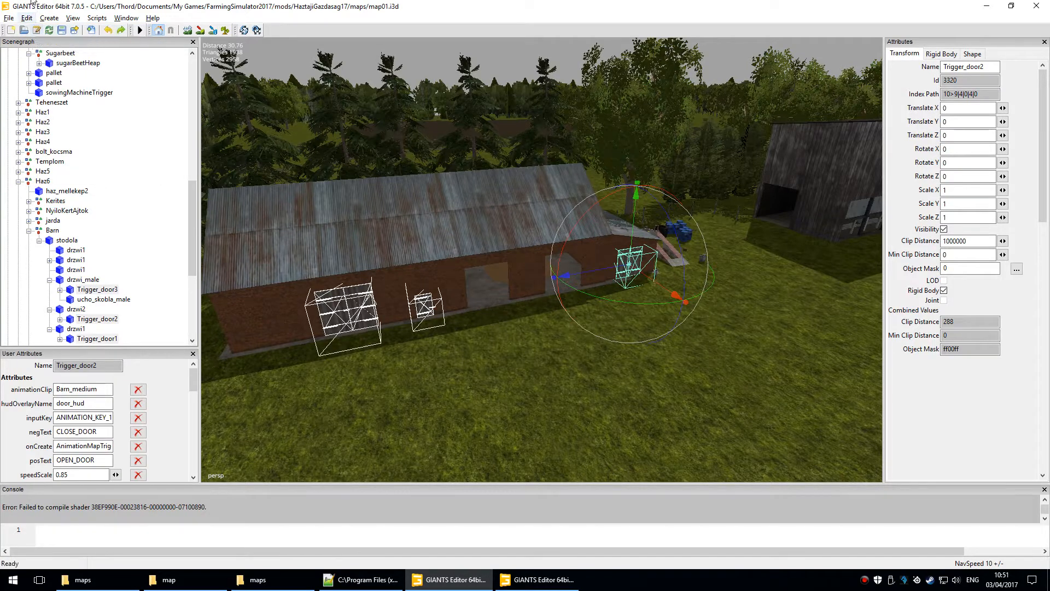
pyautogui.click(27, 18)
pyautogui.click(33, 30)
pyautogui.click(28, 18)
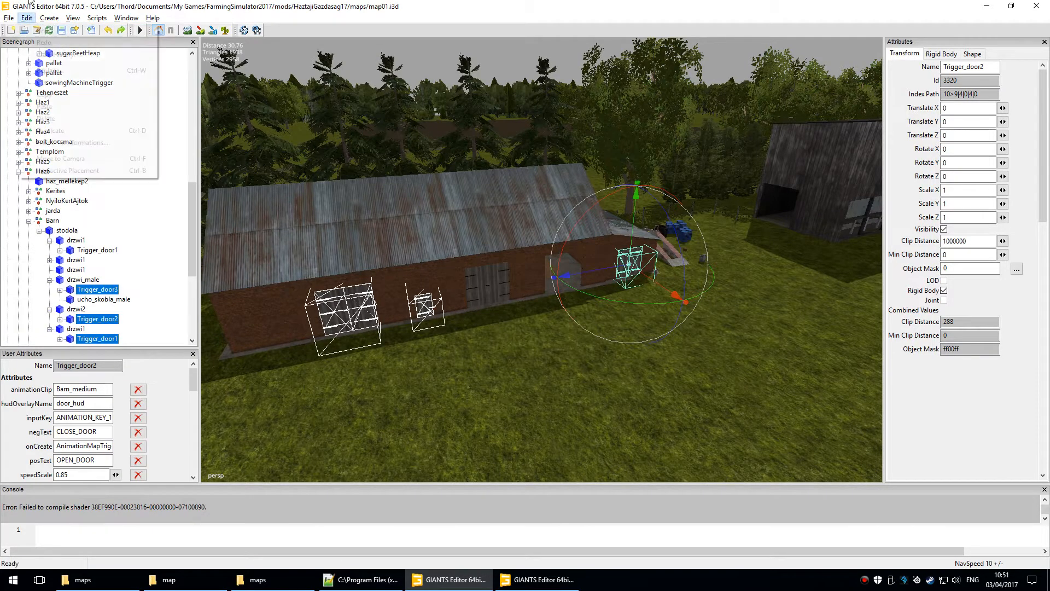
pyautogui.click(33, 30)
pyautogui.click(26, 18)
pyautogui.click(33, 30)
pyautogui.click(26, 18)
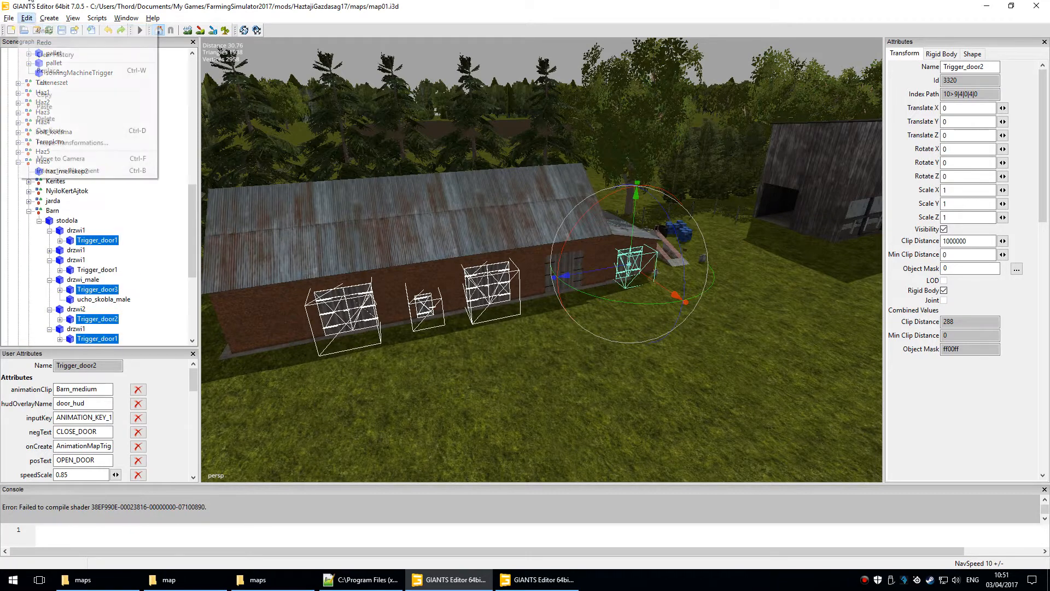
pyautogui.click(33, 30)
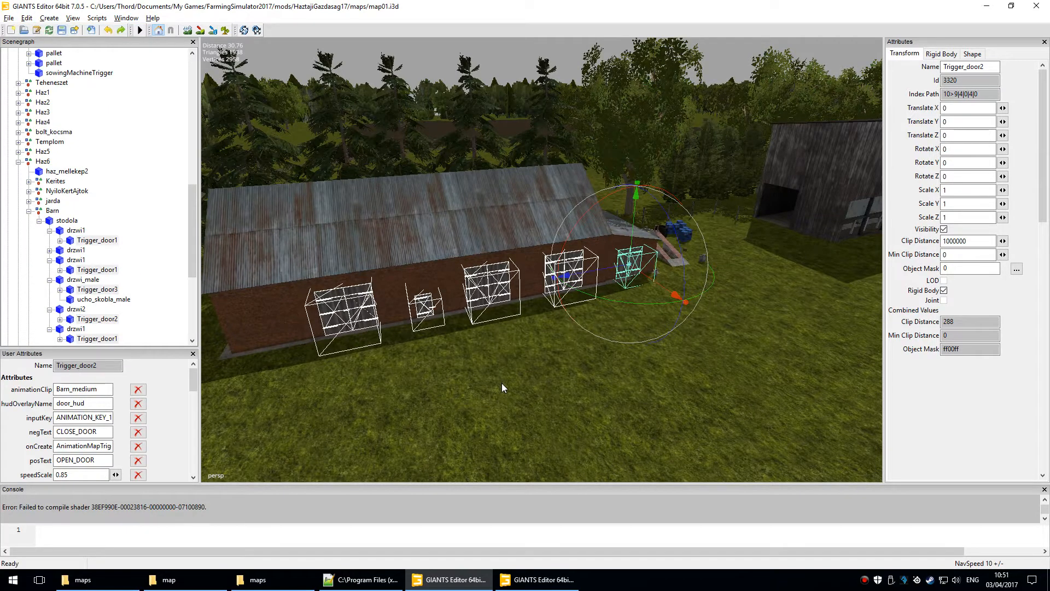
# - Select the barn's near large door and expand its Trigger_door1 node to examine prawe1, lewe1, skobel1 and haczyk1
pyautogui.click(504, 391)
pyautogui.keyDown('alt'); pyautogui.moveTo(523, 417); pyautogui.dragTo(570, 424); pyautogui.keyUp('alt')
pyautogui.click(503, 405)
pyautogui.keyDown('alt'); pyautogui.moveTo(675, 363); pyautogui.dragTo(675, 401); pyautogui.keyUp('alt')
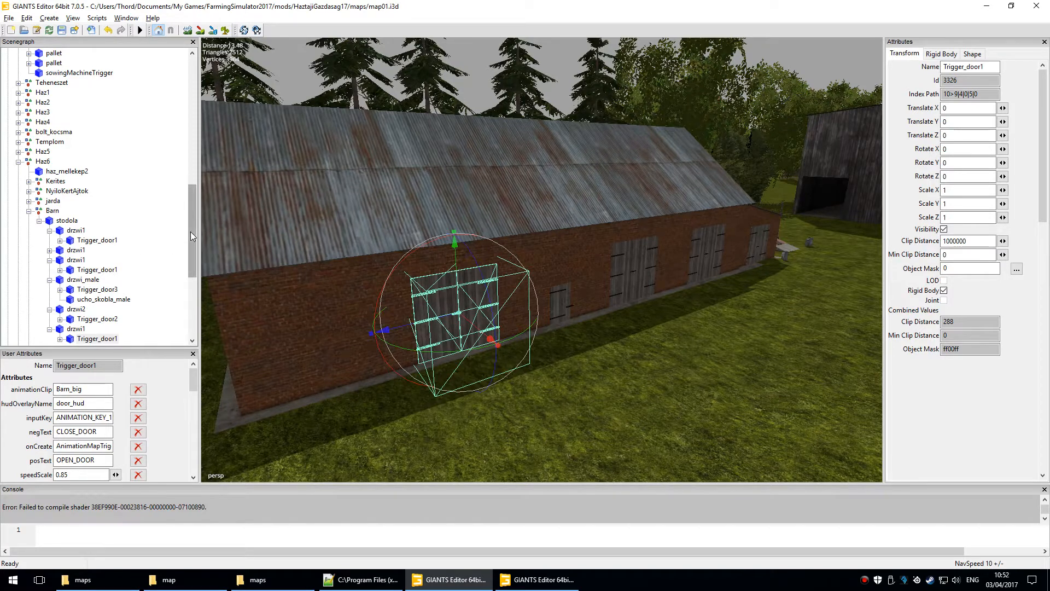
pyautogui.scroll(-3, 195, 256)
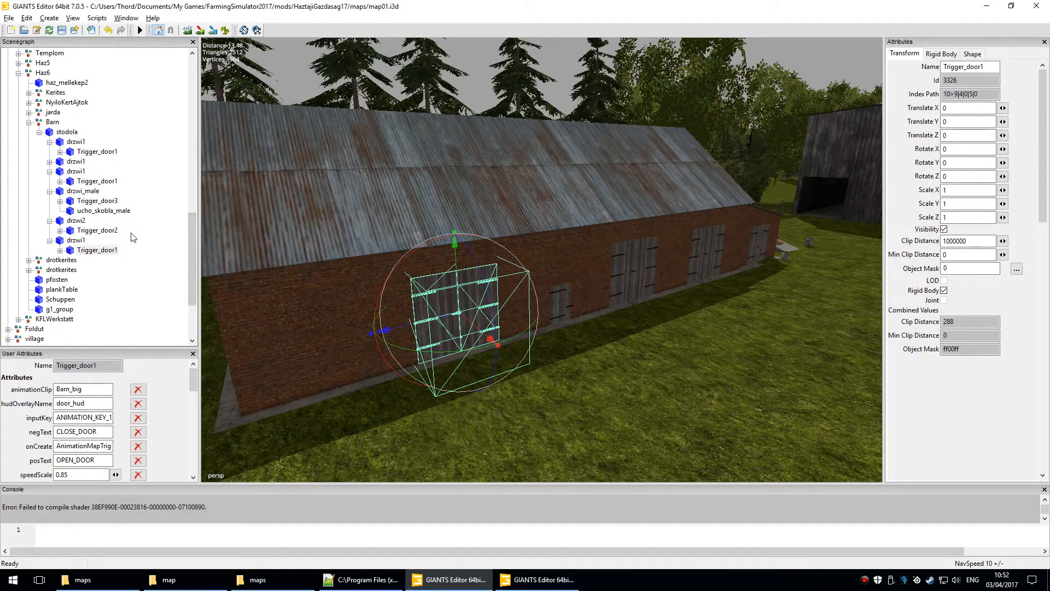
pyautogui.click(104, 249)
pyautogui.click(60, 250)
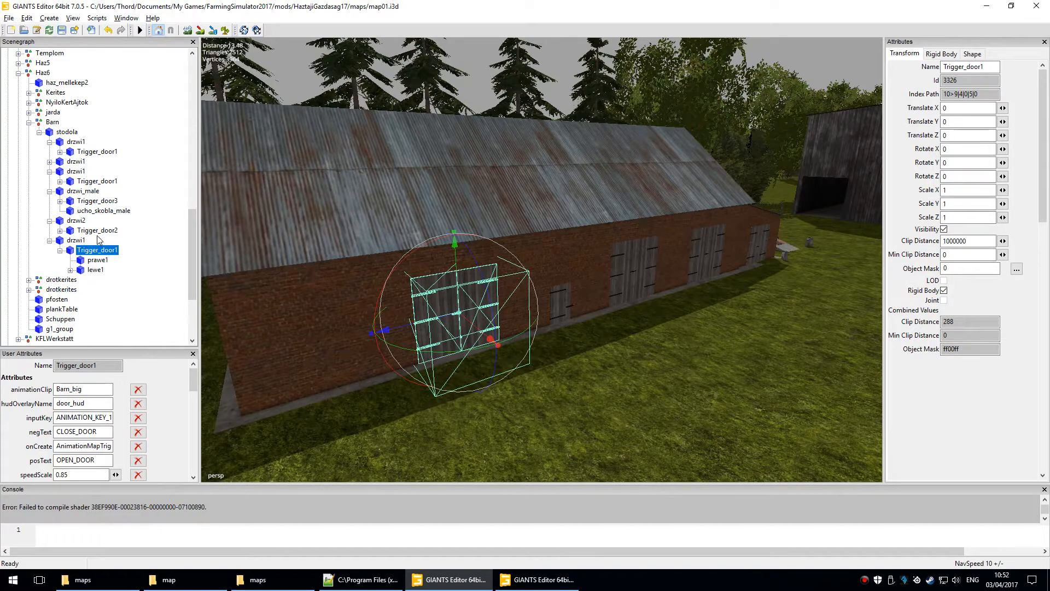
pyautogui.press('Down')
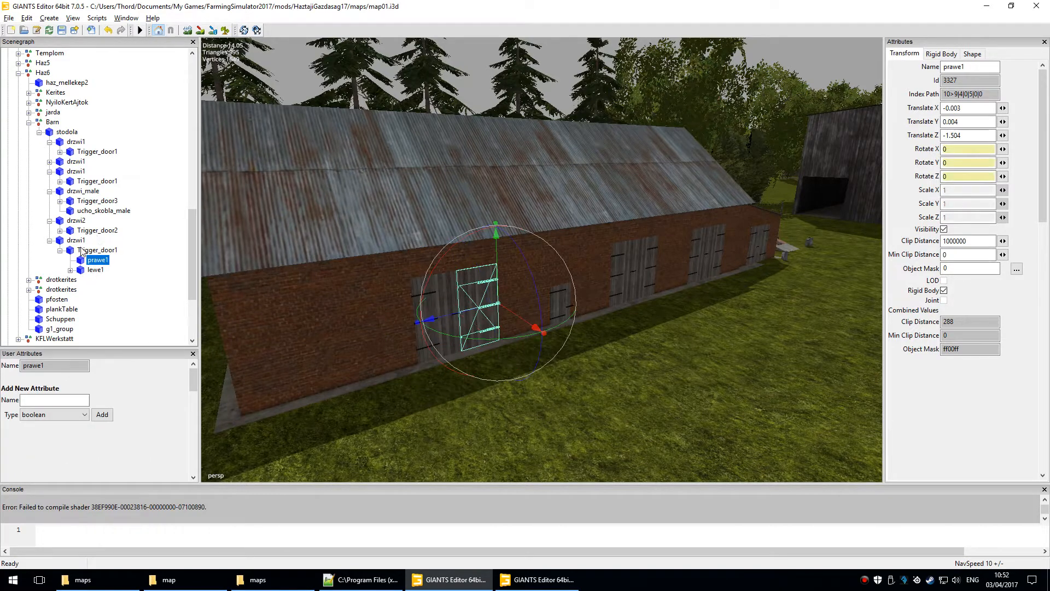
pyautogui.press('Down')
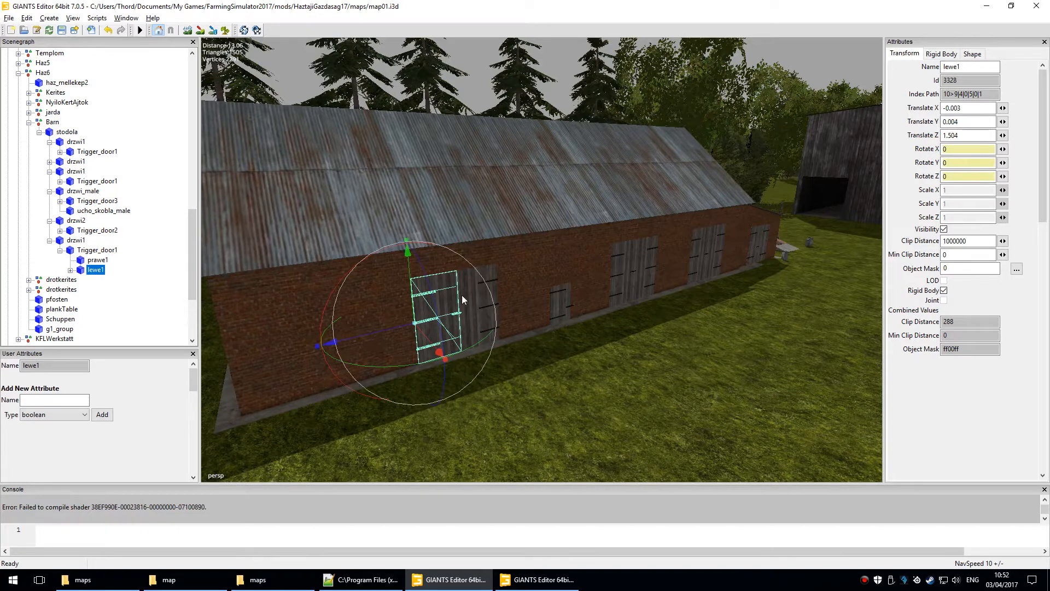
pyautogui.press('Right')
pyautogui.press('Down')
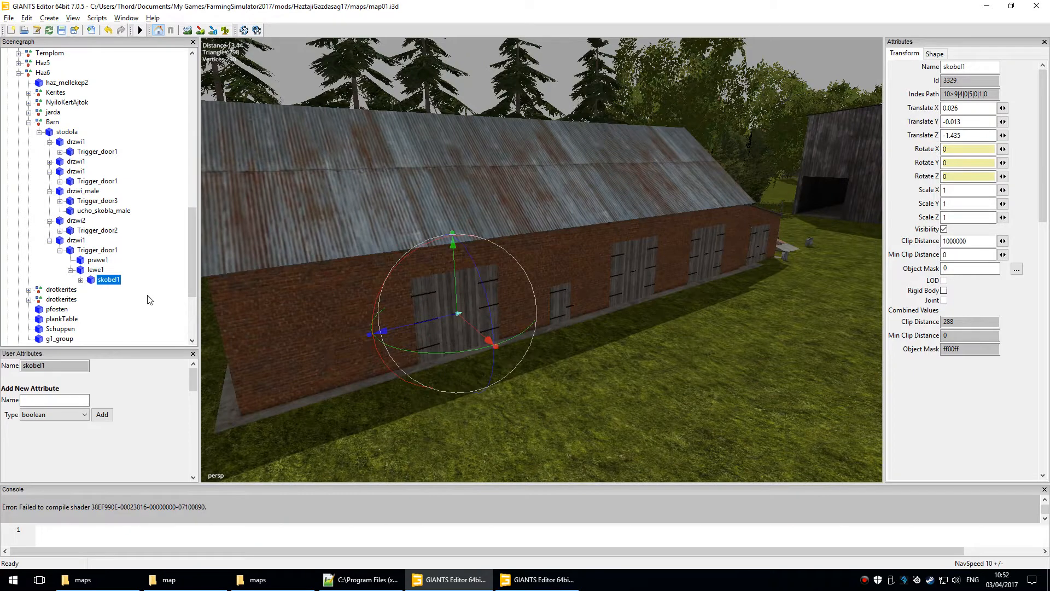
pyautogui.press('Right')
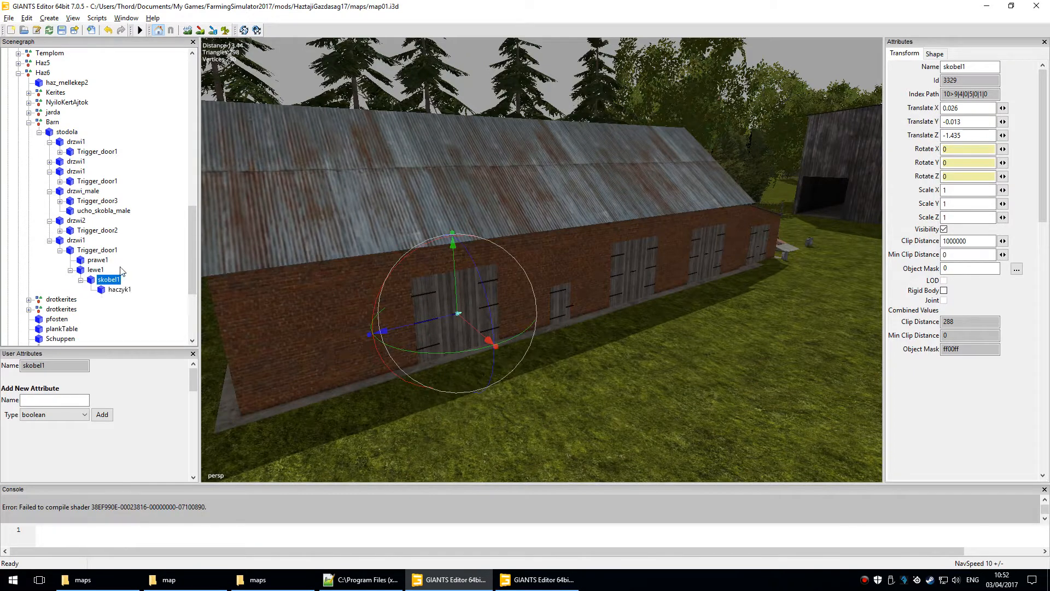
pyautogui.press('Down')
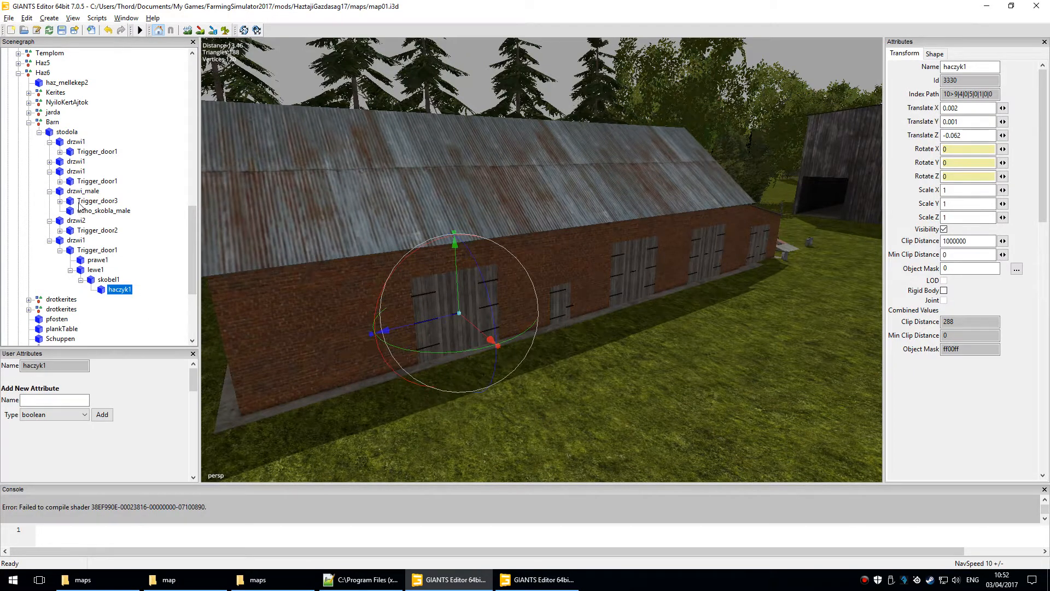
# - Walk back up through the door hierarchy and compare what drzwi2, drzwi1 and Trigger_door1 highlight on the barn
pyautogui.press('Up')
pyautogui.press('Up')
pyautogui.press('Up')
pyautogui.press('Up')
pyautogui.press('Up')
pyautogui.press('Up')
pyautogui.press('Up')
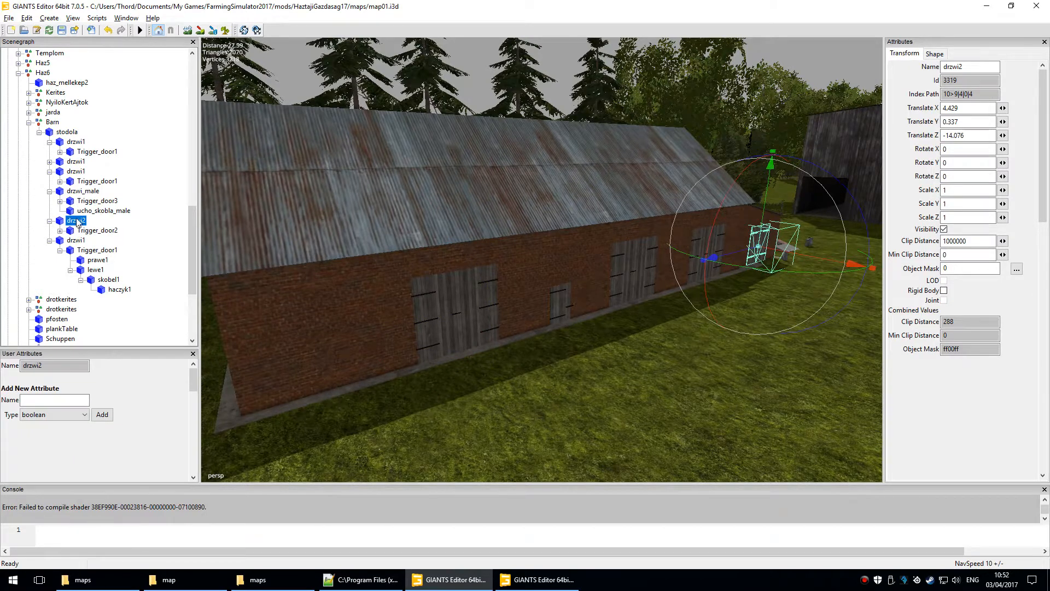
pyautogui.press('Down')
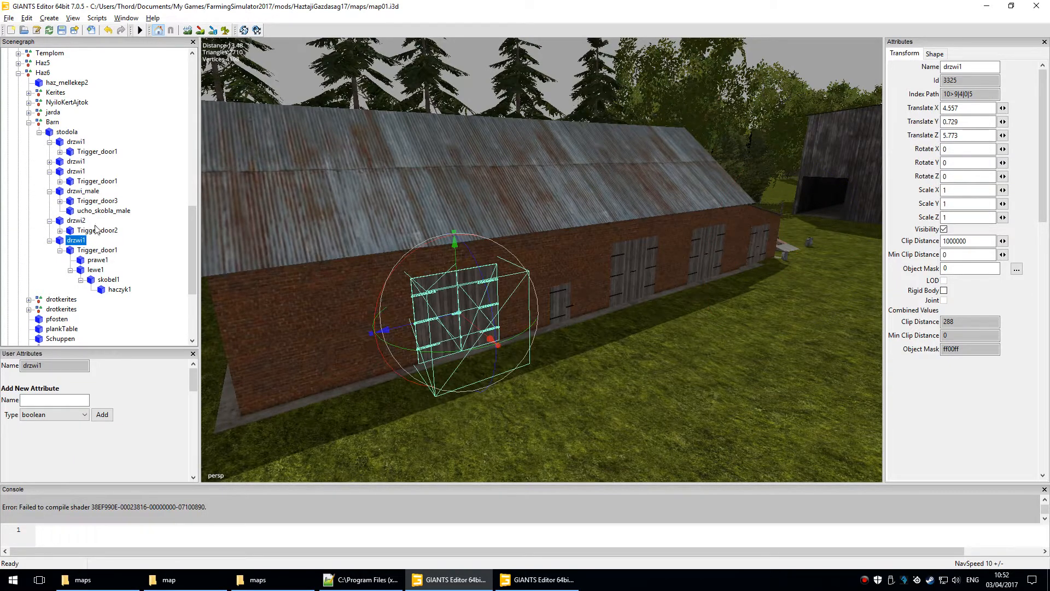
pyautogui.press('Down')
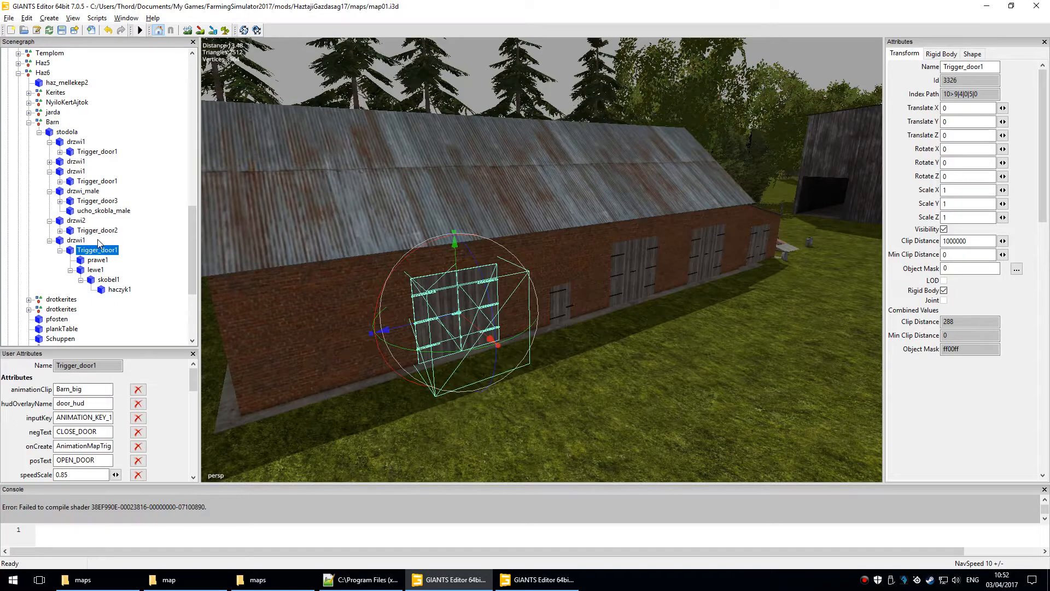
pyautogui.press('Down')
pyautogui.press('Up')
# - Inspect the near large door up close and recheck its prawe1, Trigger_door1 and drzwi1 nodes against the barn
pyautogui.scroll(5, 557, 340)
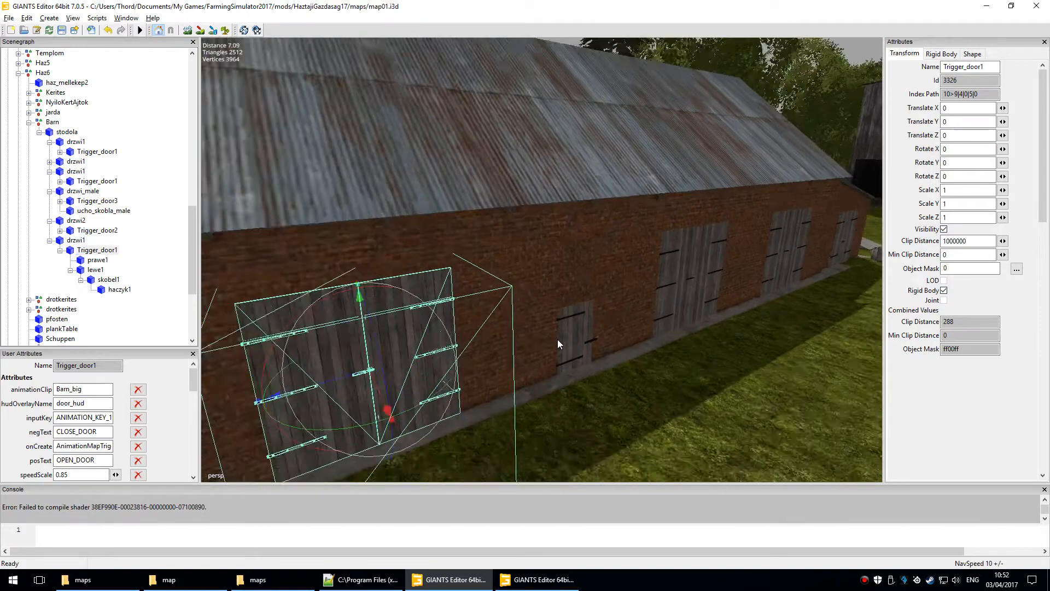
pyautogui.scroll(-5, 555, 353)
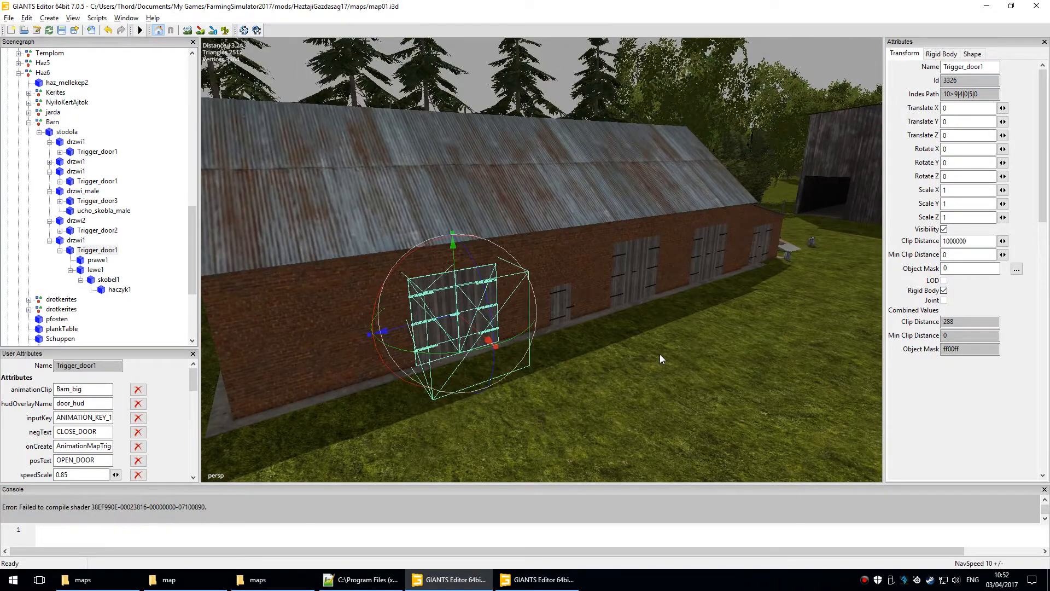
pyautogui.click(660, 355)
pyautogui.click(505, 321)
pyautogui.click(98, 260)
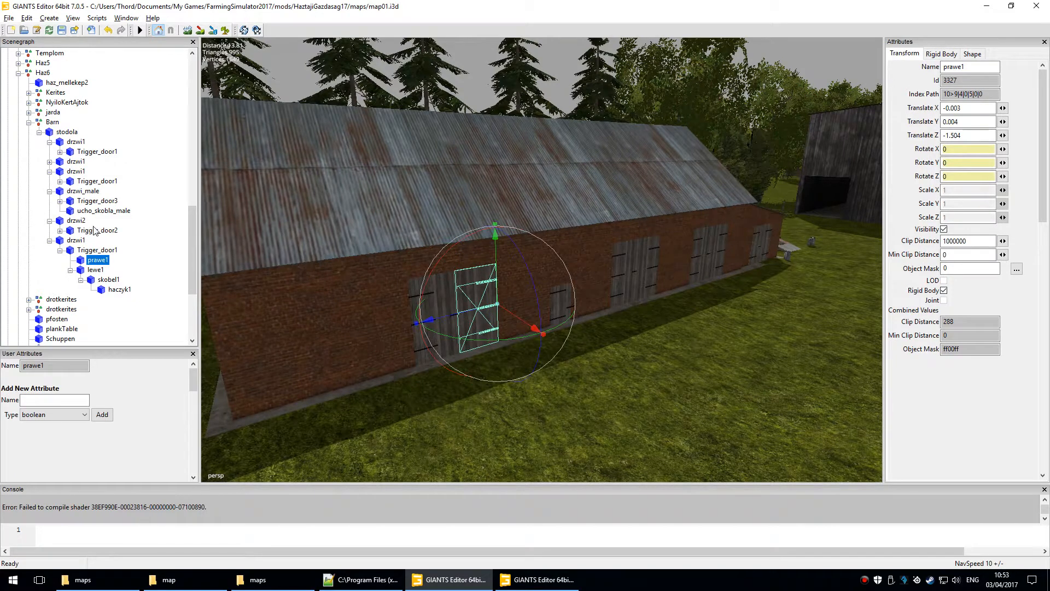
pyautogui.press('Up')
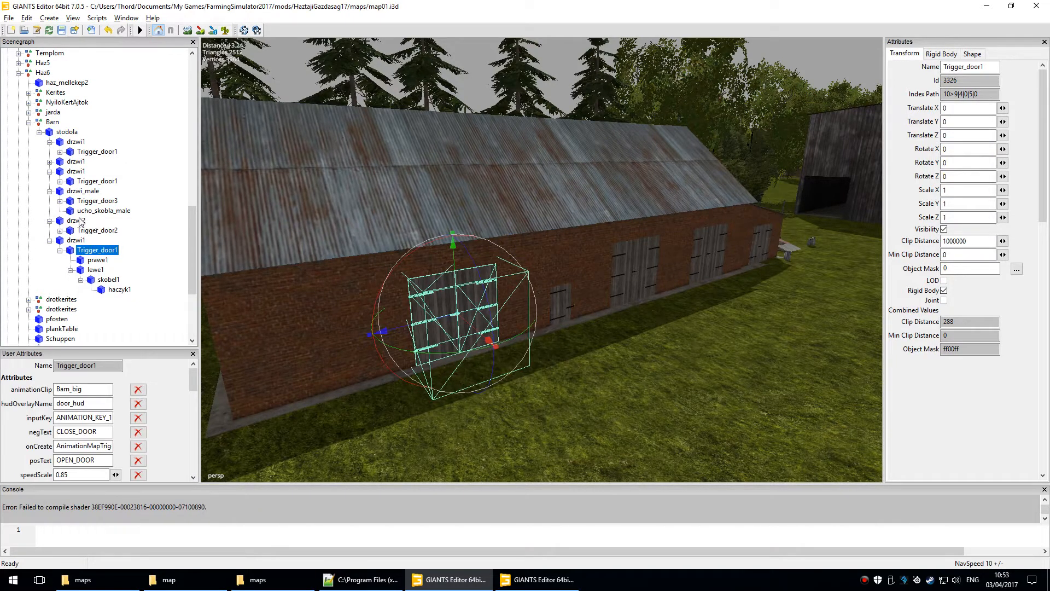
pyautogui.press('Up')
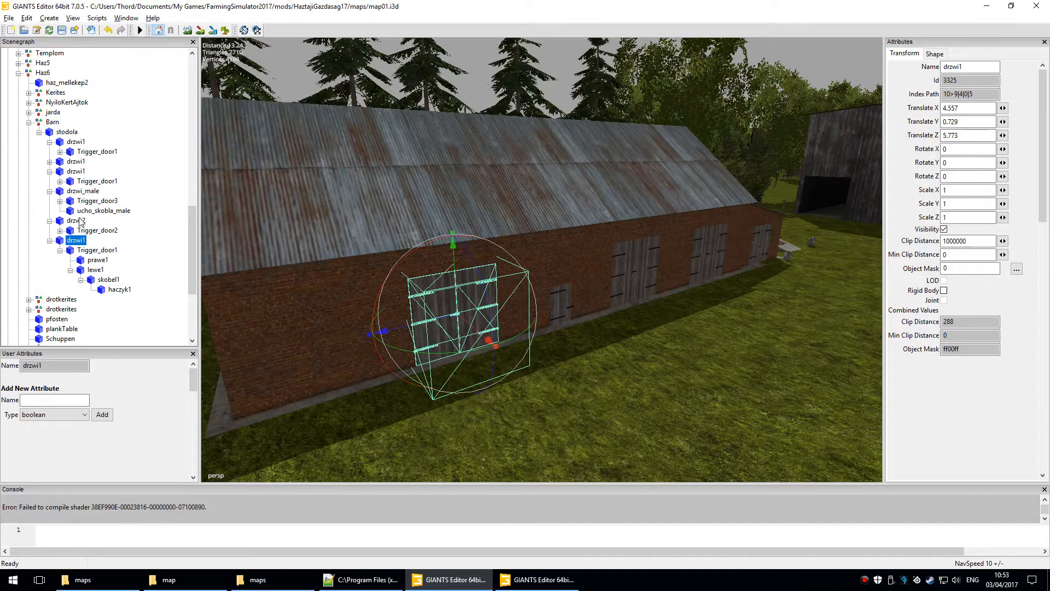
pyautogui.scroll(-3, 480, 312)
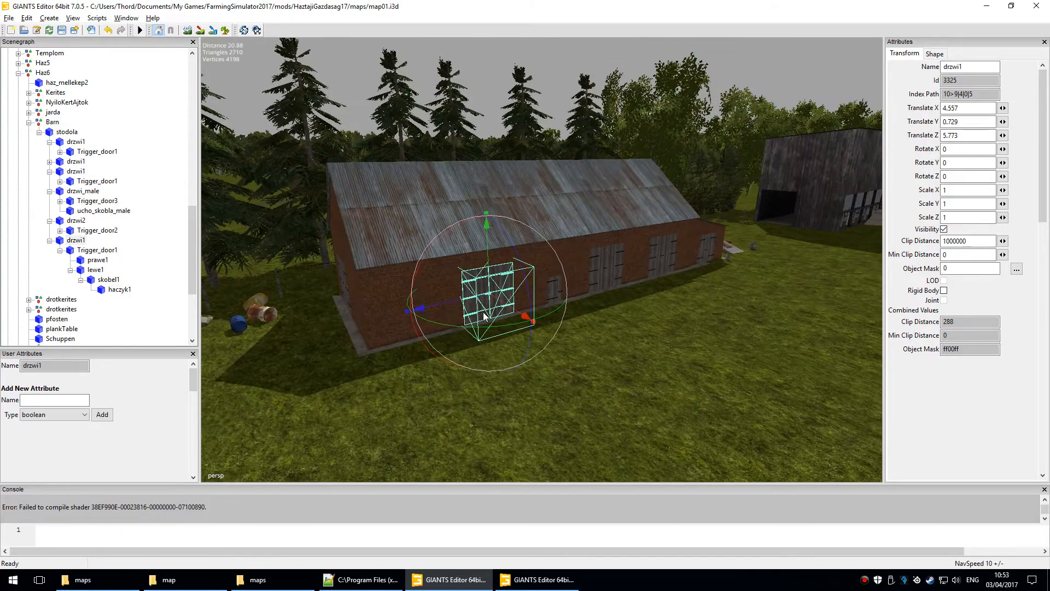
pyautogui.click(499, 291)
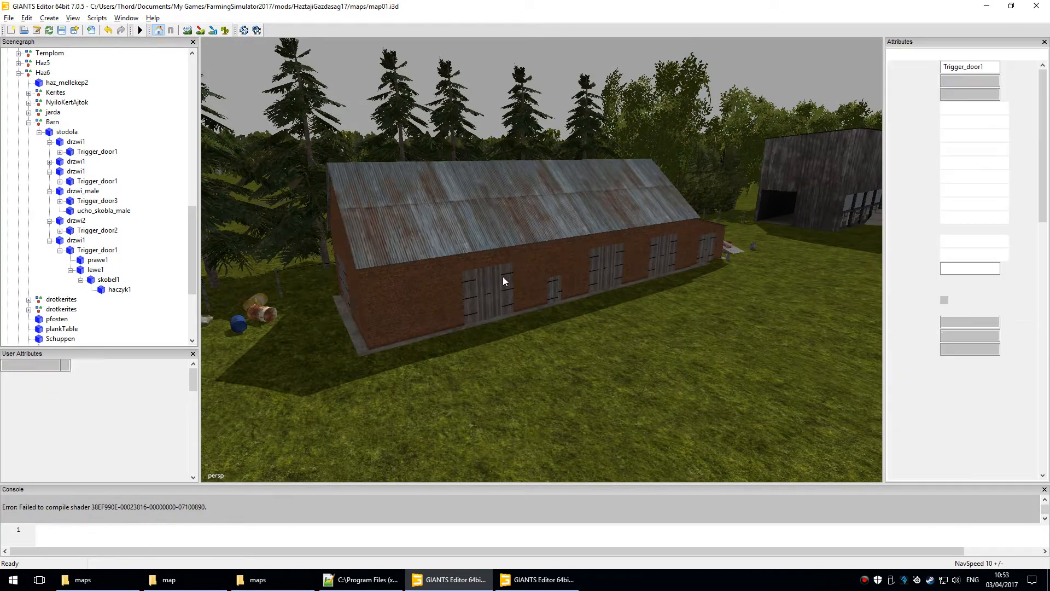
# - Delete the Trigger_door1 node of the barn's near large door and its leftover parent drzwi1
pyautogui.press('Delete')
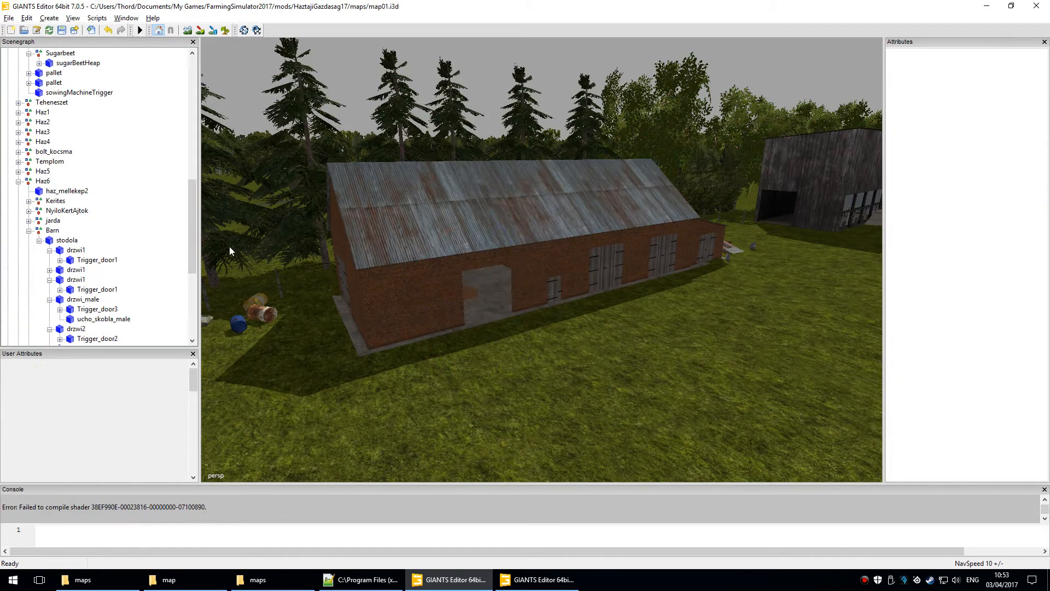
pyautogui.moveTo(196, 234); pyautogui.dragTo(196, 257)
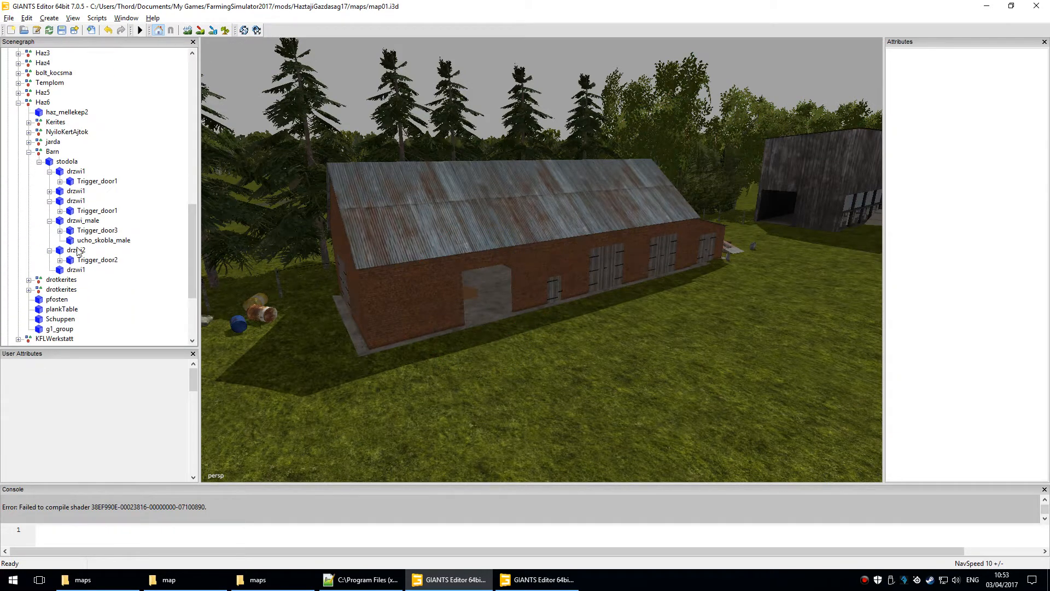
pyautogui.click(76, 269)
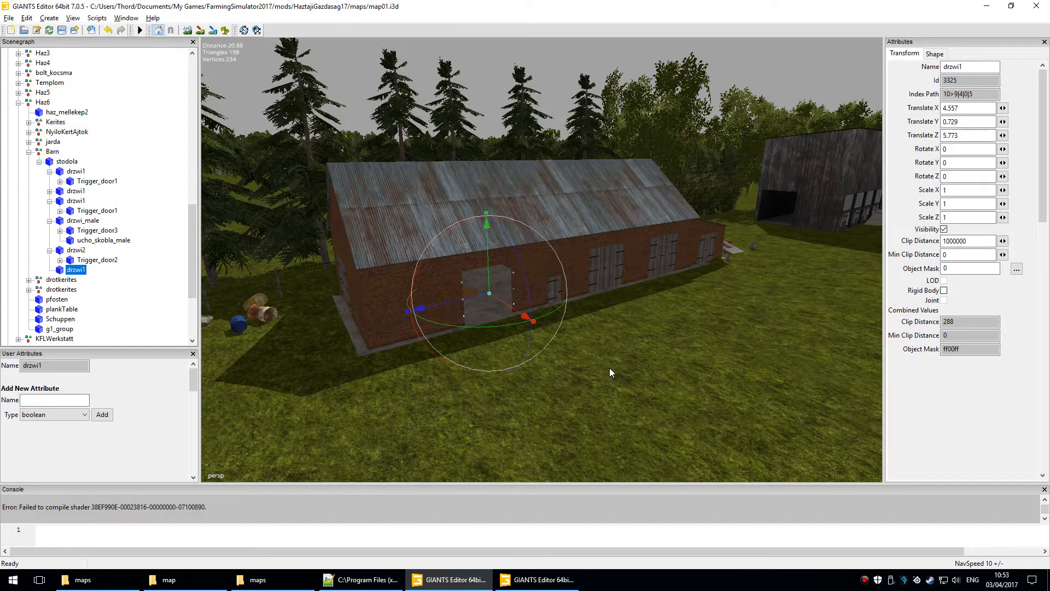
pyautogui.scroll(8, 550, 322)
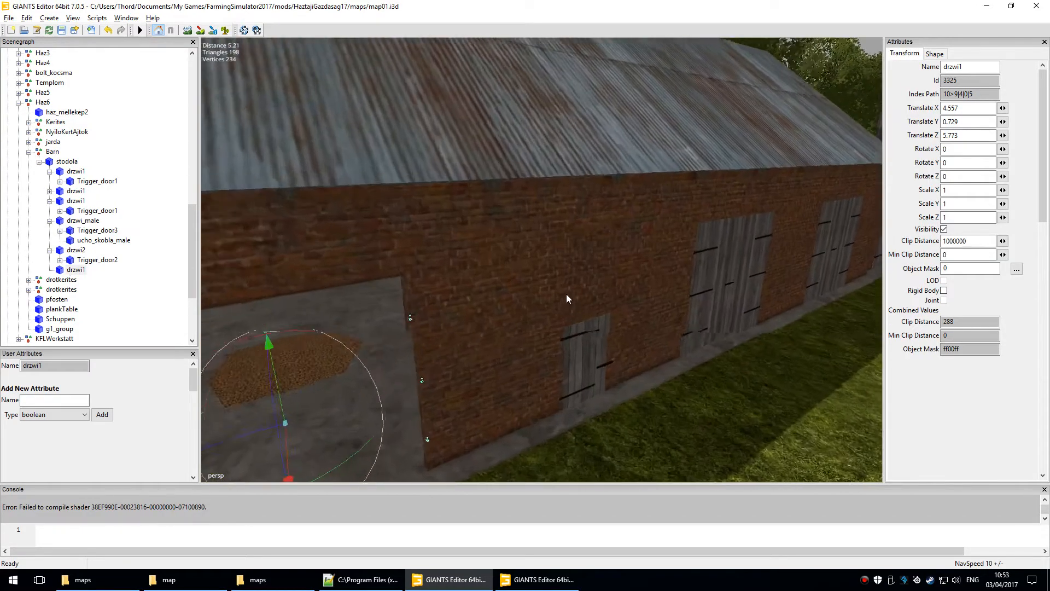
pyautogui.scroll(-5, 547, 363)
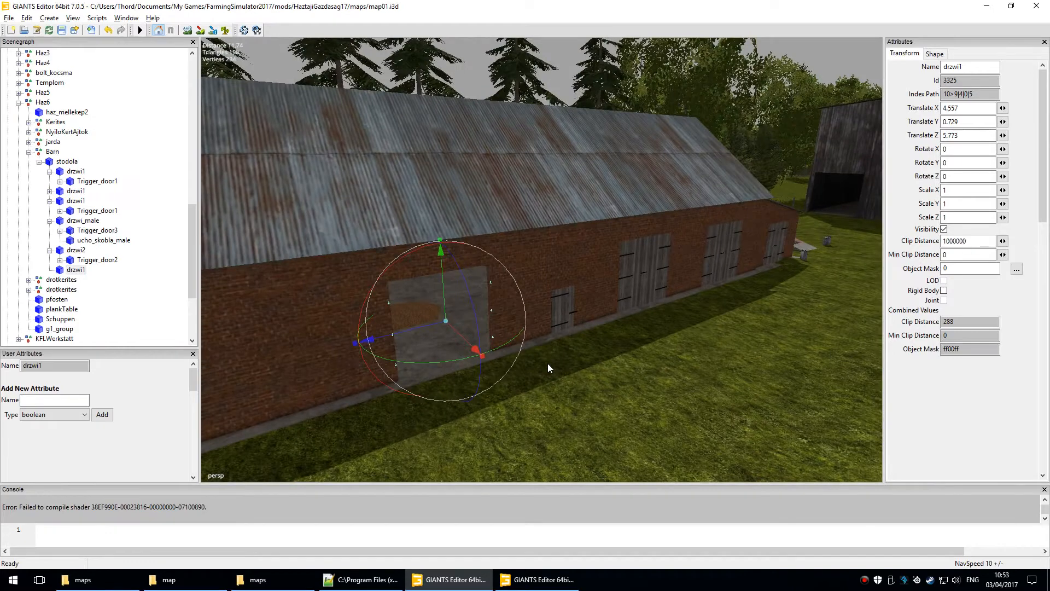
pyautogui.click(77, 270)
pyautogui.press('Delete')
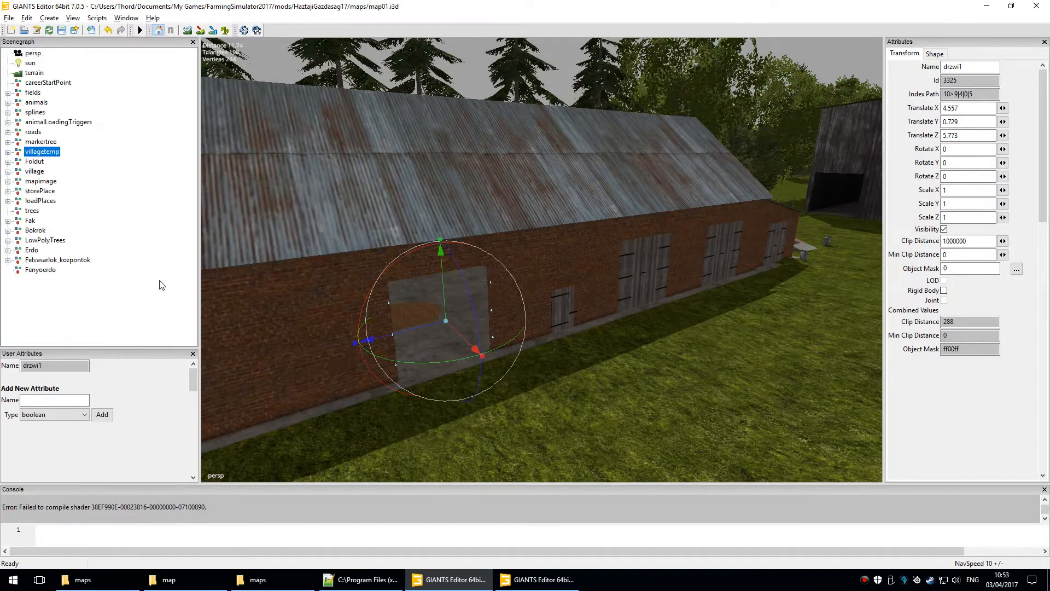
# - Delete the small barn door's drzwi_male node together with its Trigger_door3
pyautogui.click(562, 284)
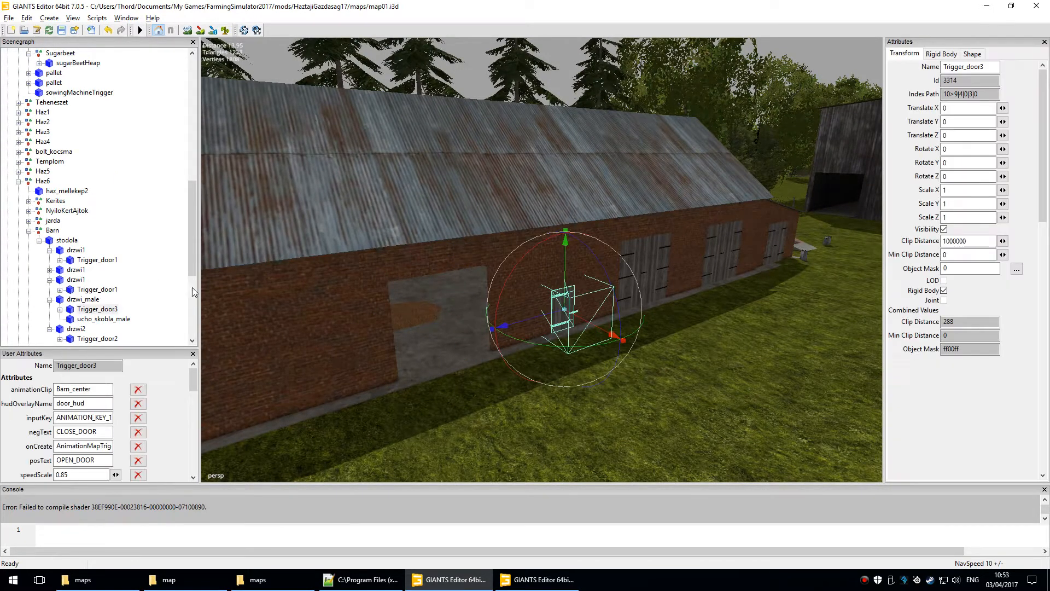
pyautogui.click(87, 299)
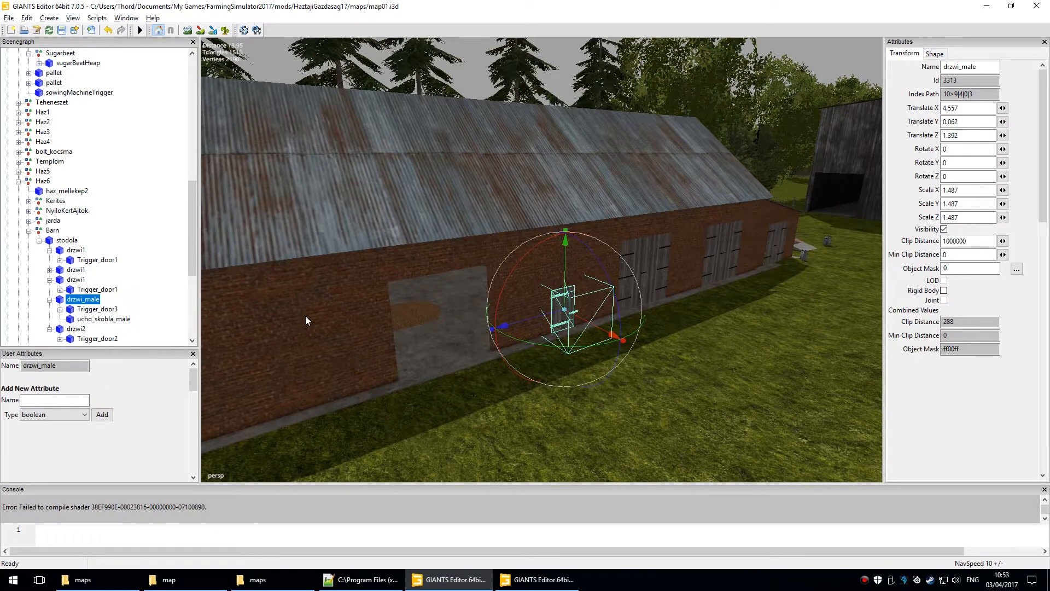
pyautogui.press('Delete')
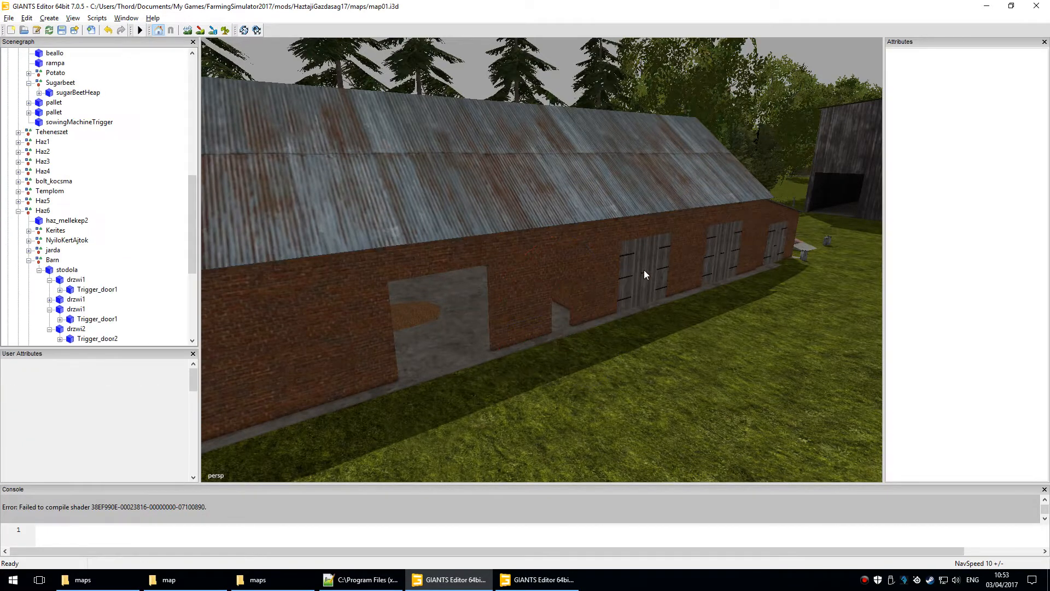
# - Delete the drzwi1 nodes of the two other large doors on the barn's long front side, including their triggers
pyautogui.click(644, 271)
pyautogui.click(76, 278)
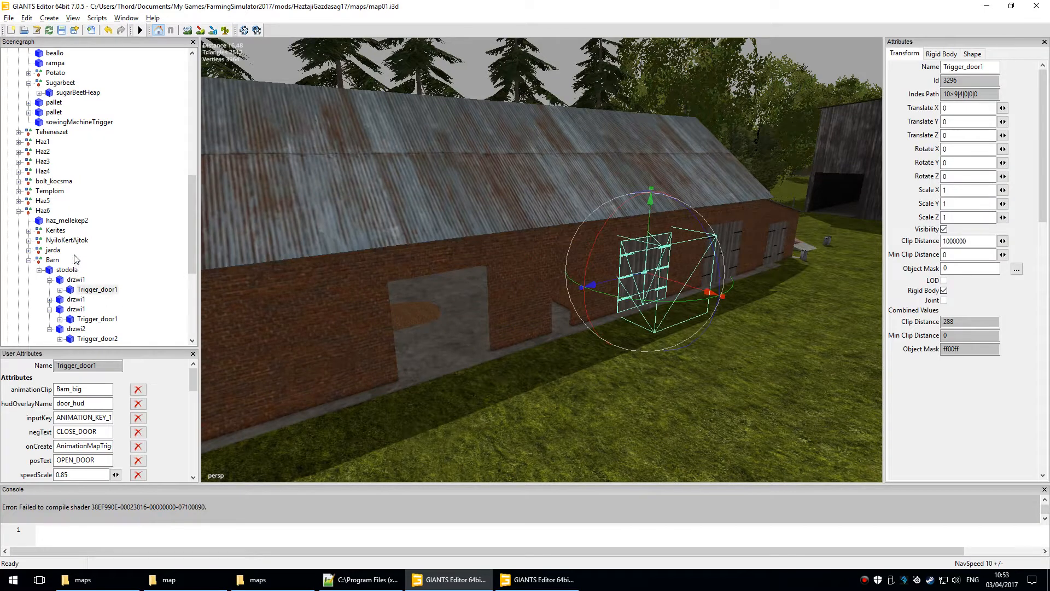
pyautogui.press('Delete')
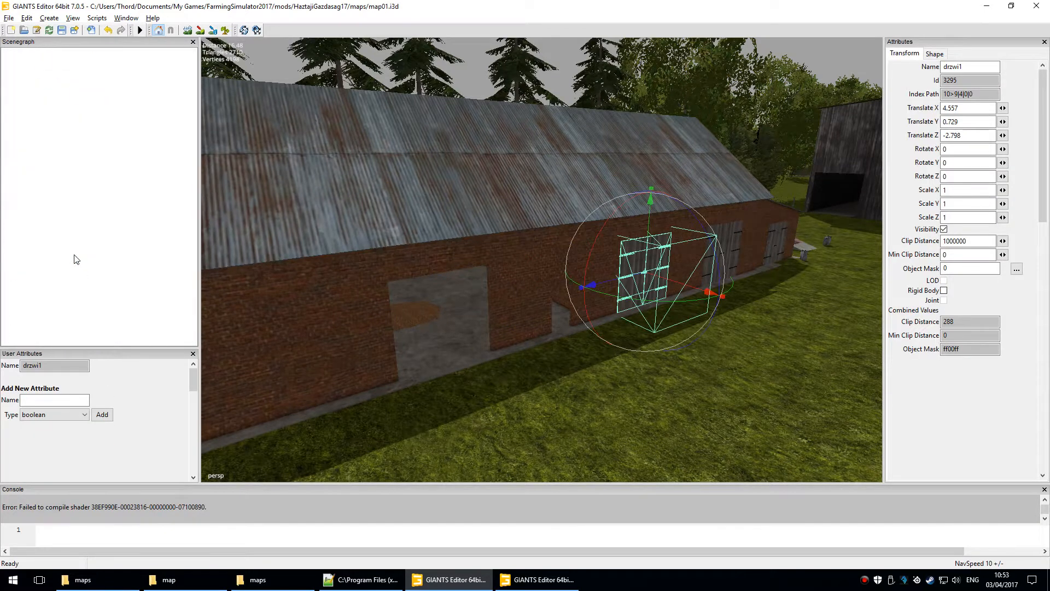
pyautogui.click(727, 234)
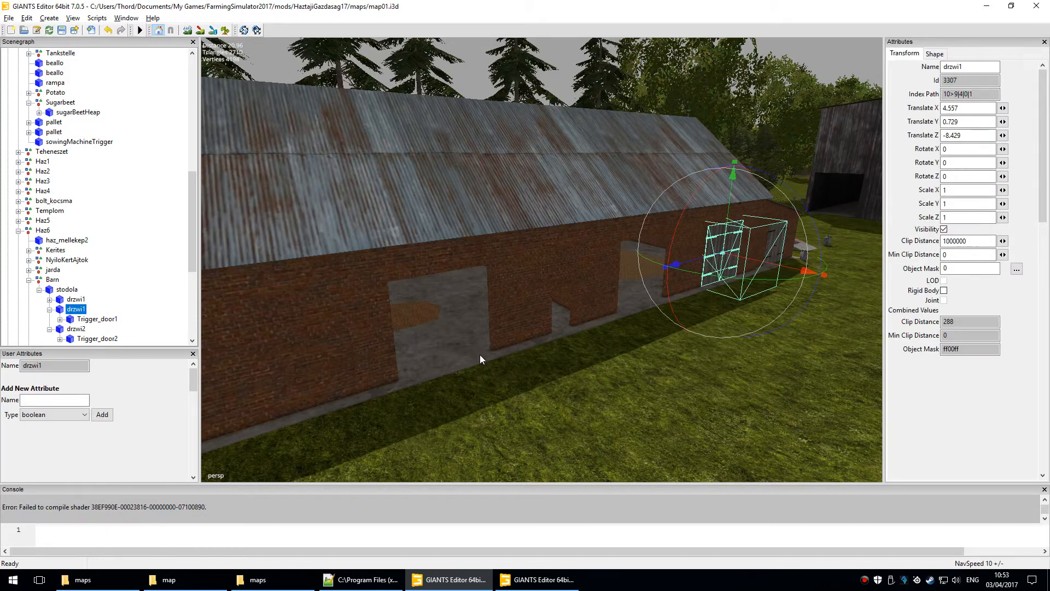
pyautogui.press('Delete')
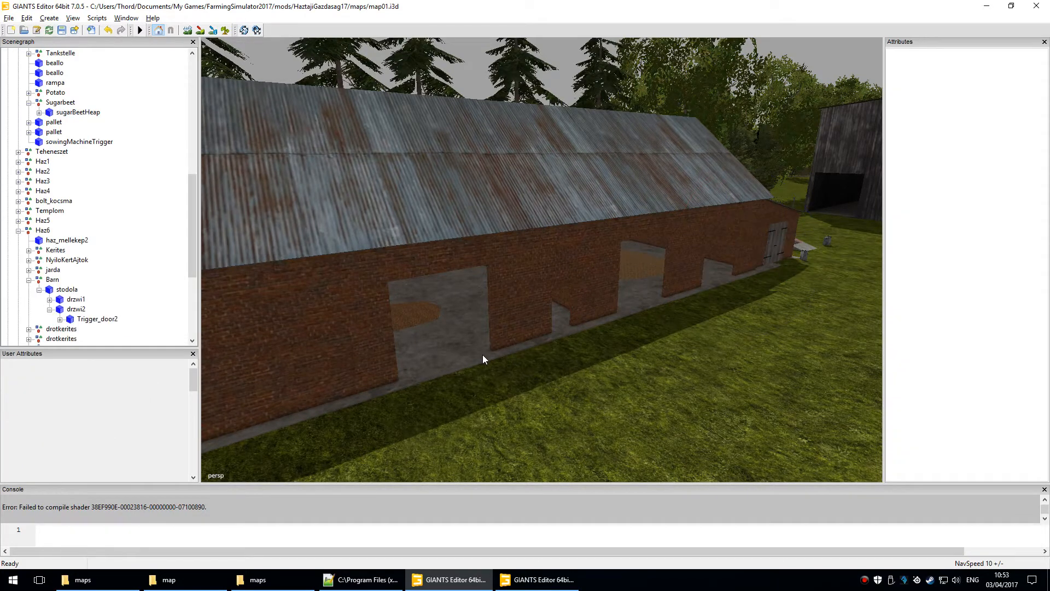
# - Delete the drzwi2 node with Trigger_door2 at the far end of the barn's front
pyautogui.click(773, 223)
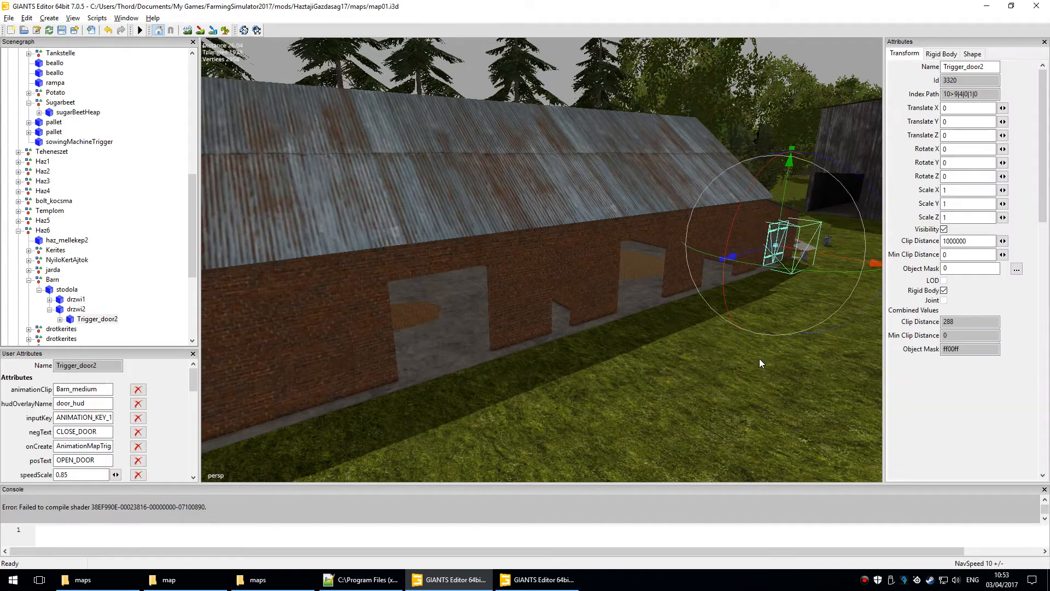
pyautogui.click(76, 309)
pyautogui.press('Delete')
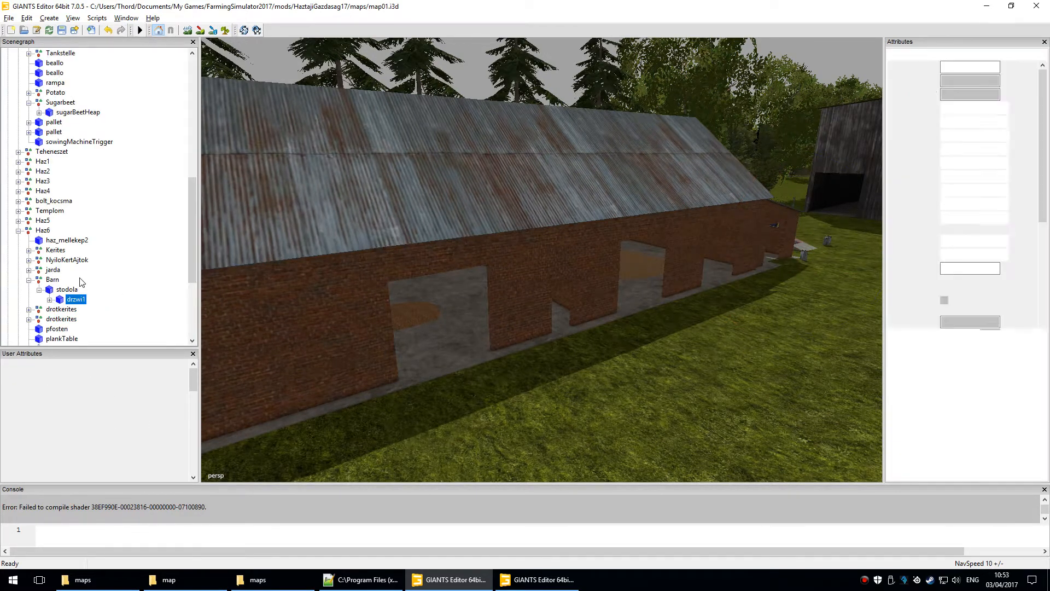
# - Check the remaining drzwi1 door on the barn's gable end against stodola and delete that door
pyautogui.keyDown('alt'); pyautogui.moveTo(523, 306); pyautogui.dragTo(536, 332); pyautogui.keyUp('alt')
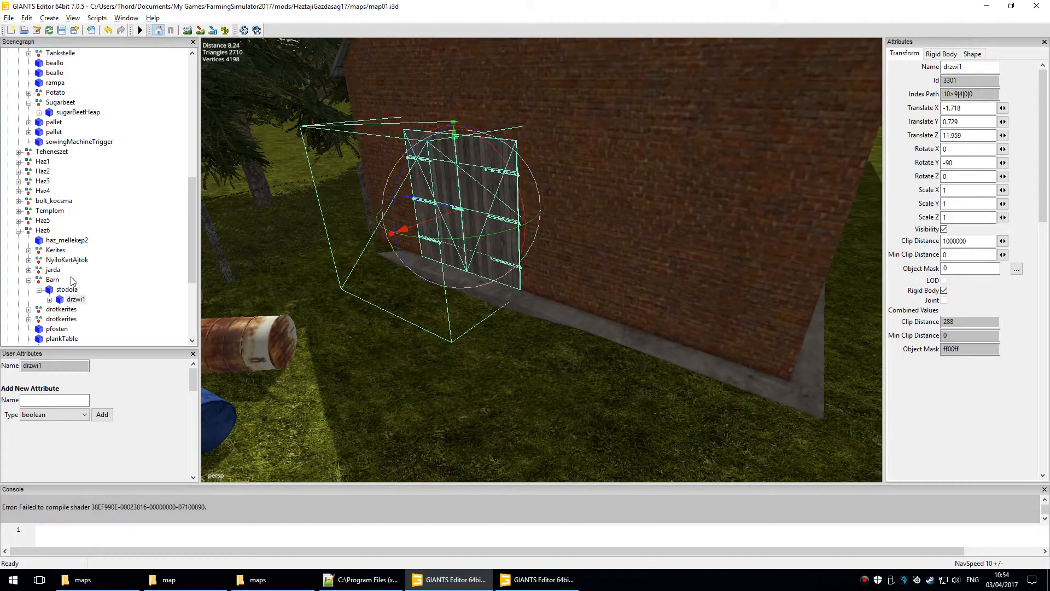
pyautogui.press('Up')
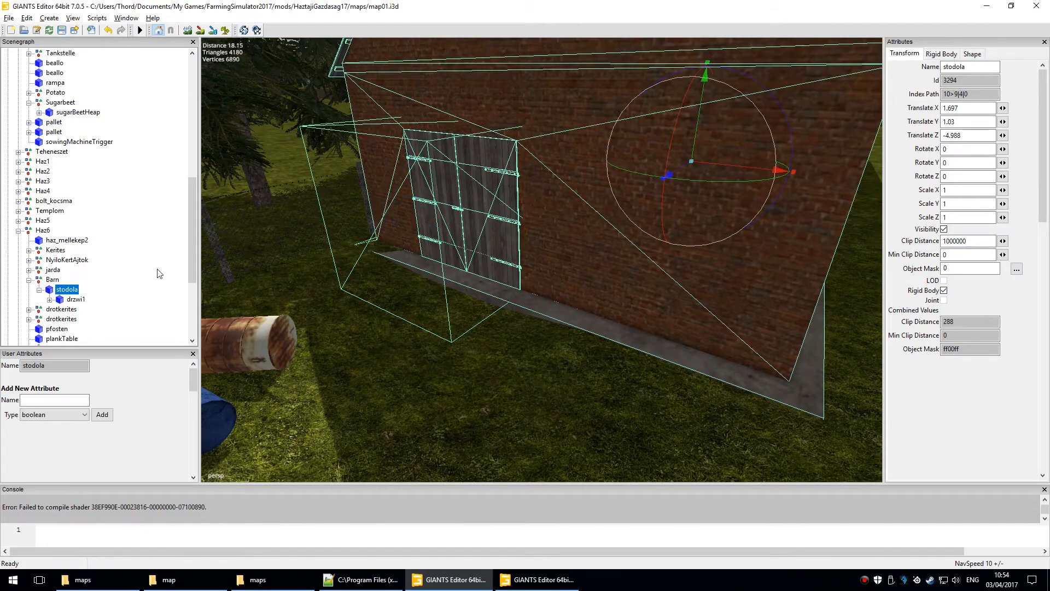
pyautogui.keyDown('alt'); pyautogui.moveTo(556, 195); pyautogui.dragTo(581, 286); pyautogui.keyUp('alt')
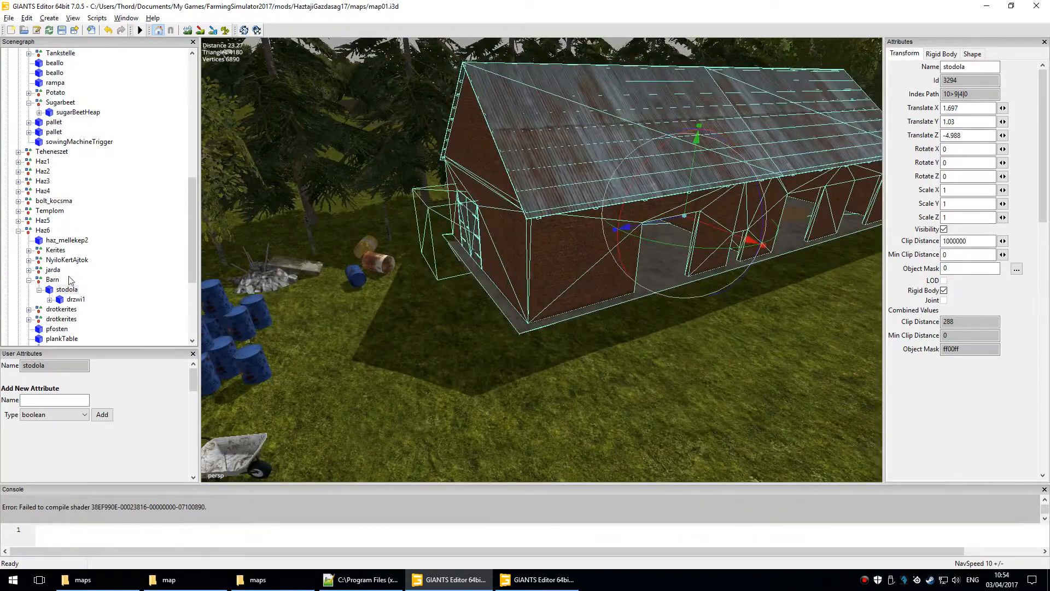
pyautogui.click(76, 299)
pyautogui.press('f')
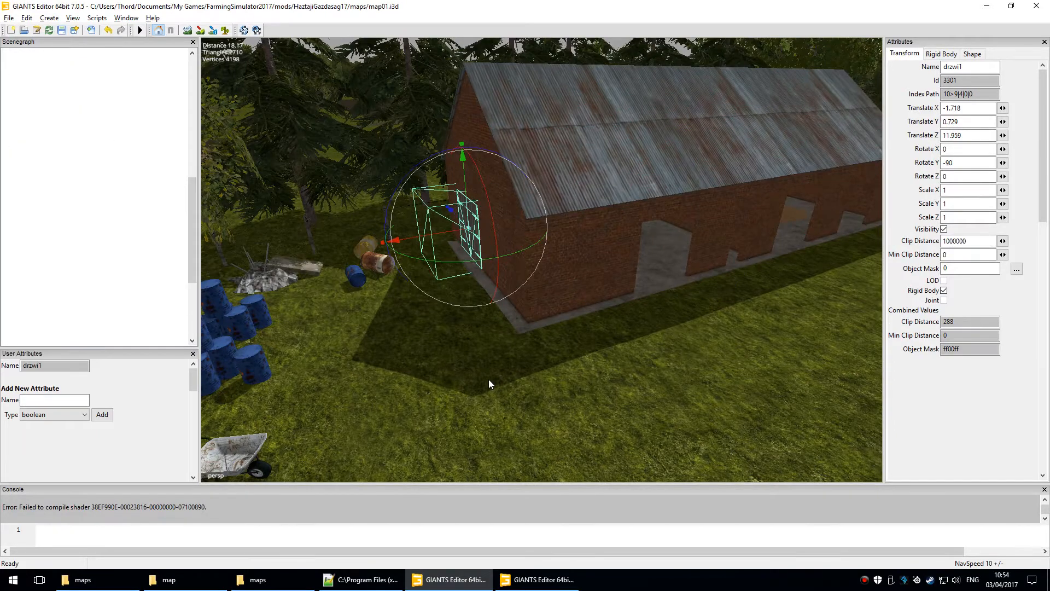
pyautogui.press('Delete')
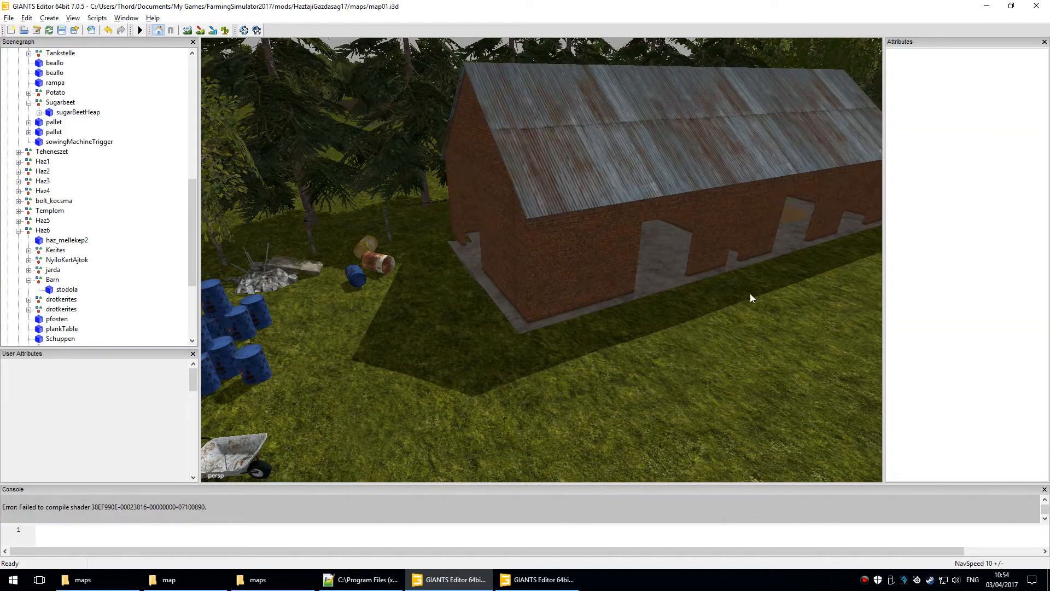
# - Look over the barn's open front and select the potatoTipTrigger across its doorways to examine the trigger's name and attributes
pyautogui.scroll(-6, 727, 296)
pyautogui.scroll(2, 699, 317)
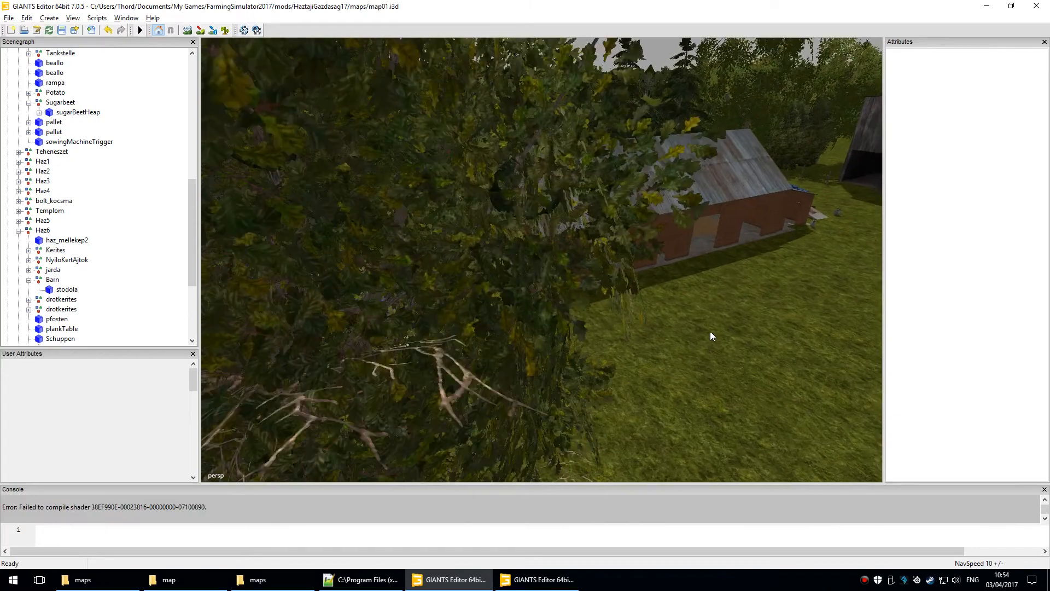
pyautogui.keyDown('alt'); pyautogui.moveTo(710, 333); pyautogui.dragTo(436, 372, button='middle'); pyautogui.keyUp('alt')
pyautogui.keyDown('alt'); pyautogui.moveTo(437, 372); pyautogui.dragTo(459, 402); pyautogui.keyUp('alt')
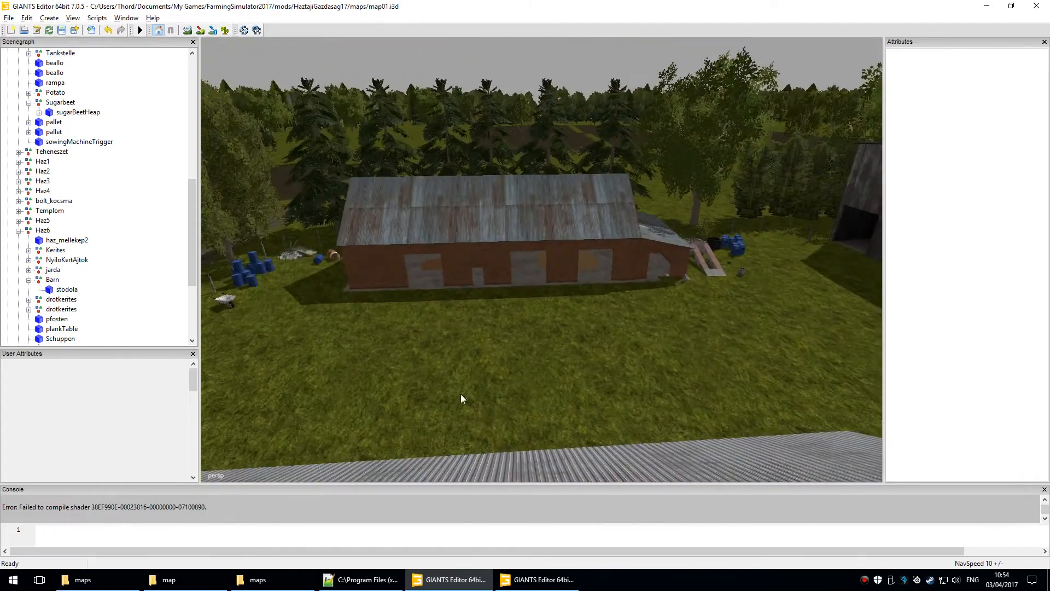
pyautogui.scroll(6, 561, 277)
pyautogui.click(595, 331)
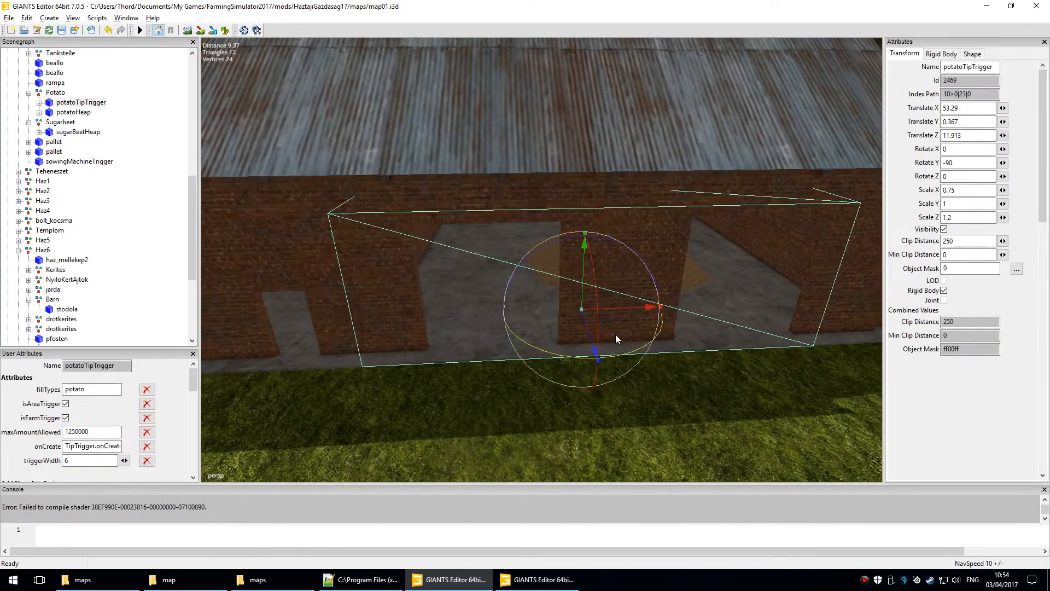
pyautogui.moveTo(996, 66); pyautogui.dragTo(933, 68)
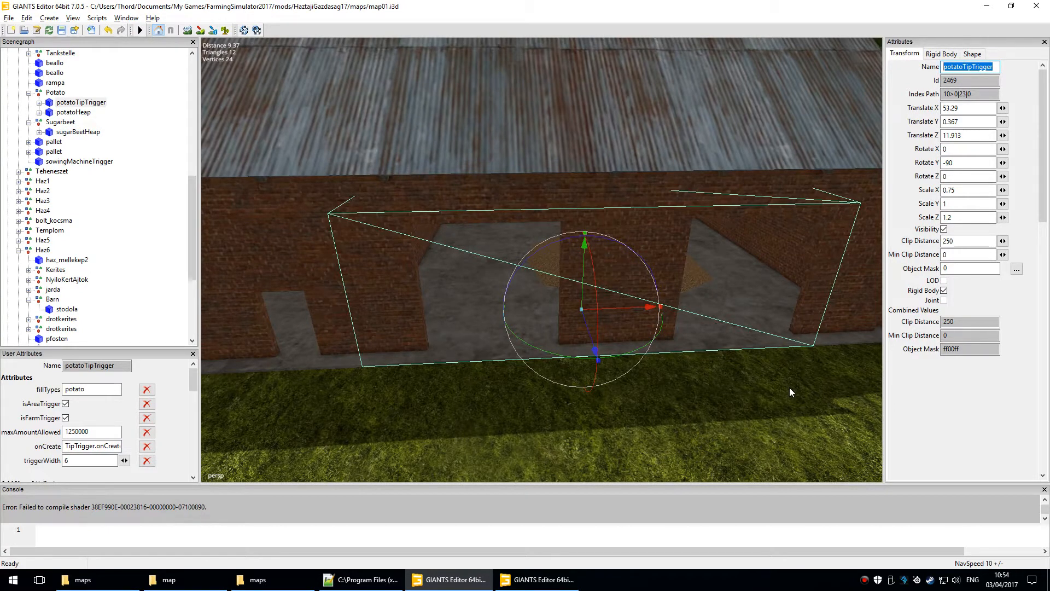
pyautogui.click(491, 281)
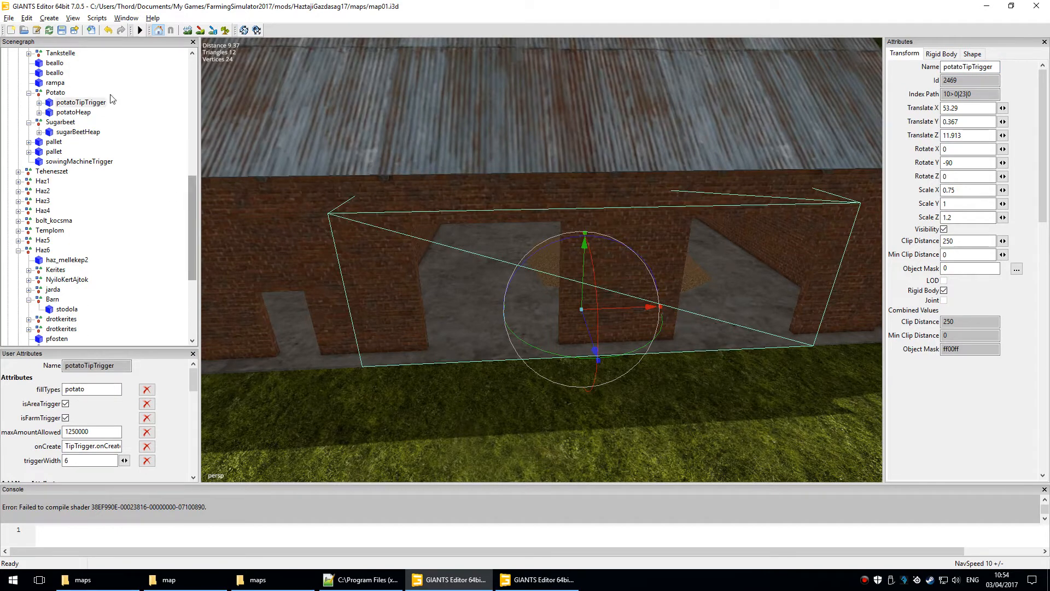
pyautogui.click(85, 79)
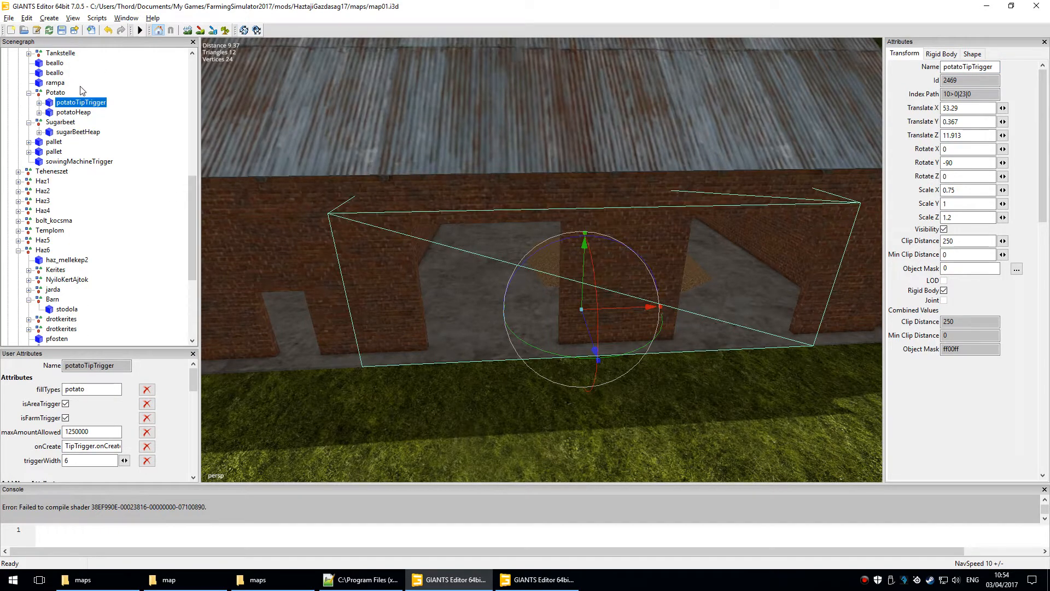
# - Examine the Potato group's potatoTipTrigger, potatoHeap and potatoSiloTrigger, comparing their attributes and positions in the barn
pyautogui.scroll(-5, 375, 156)
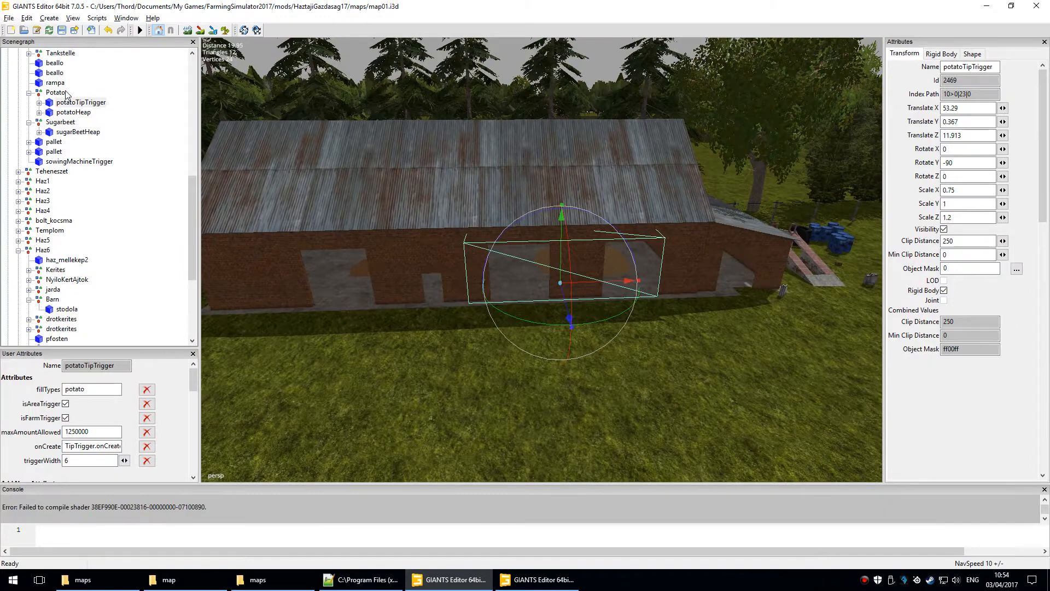
pyautogui.click(73, 112)
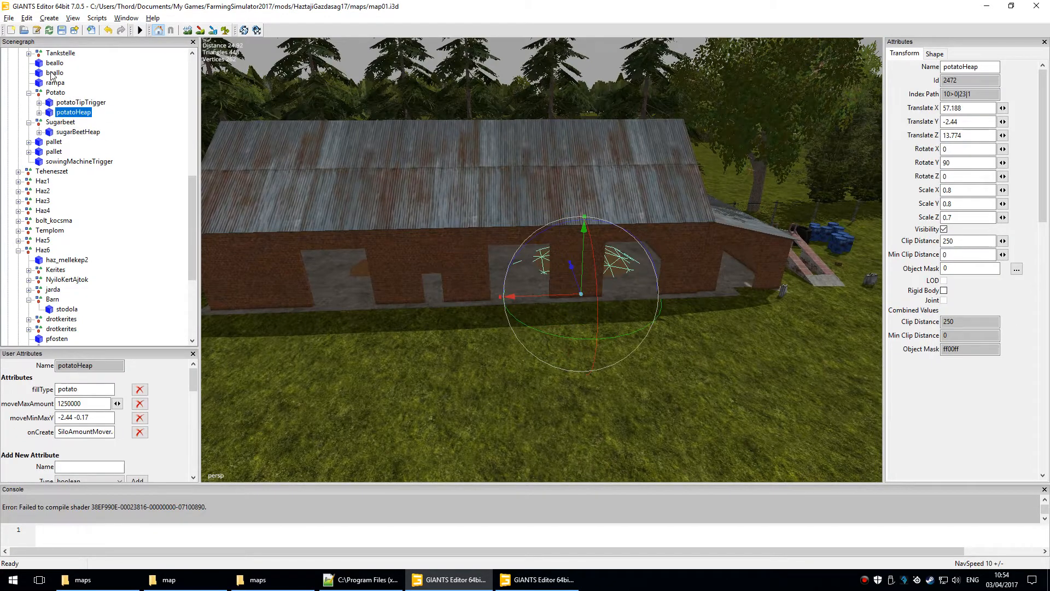
pyautogui.click(55, 92)
pyautogui.press('f')
pyautogui.keyDown('alt'); pyautogui.moveTo(371, 328); pyautogui.dragTo(434, 392); pyautogui.keyUp('alt')
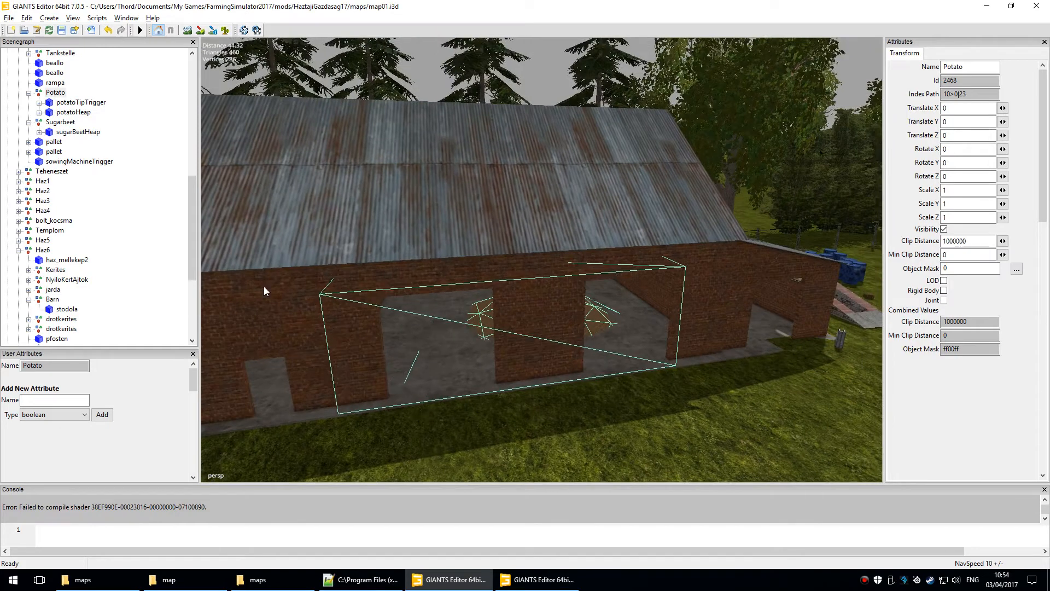
pyautogui.click(72, 99)
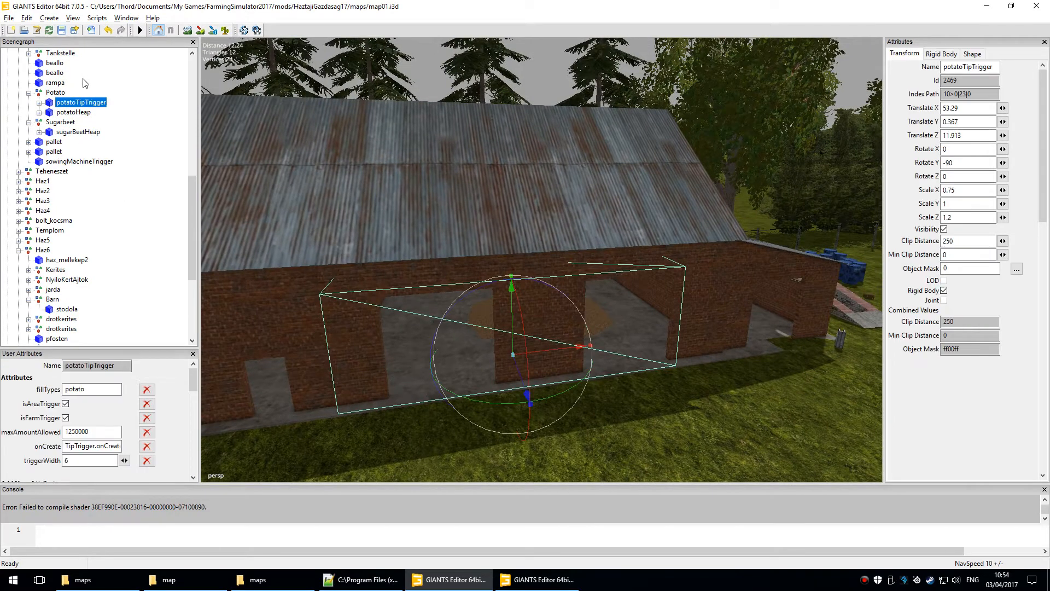
pyautogui.press('Down')
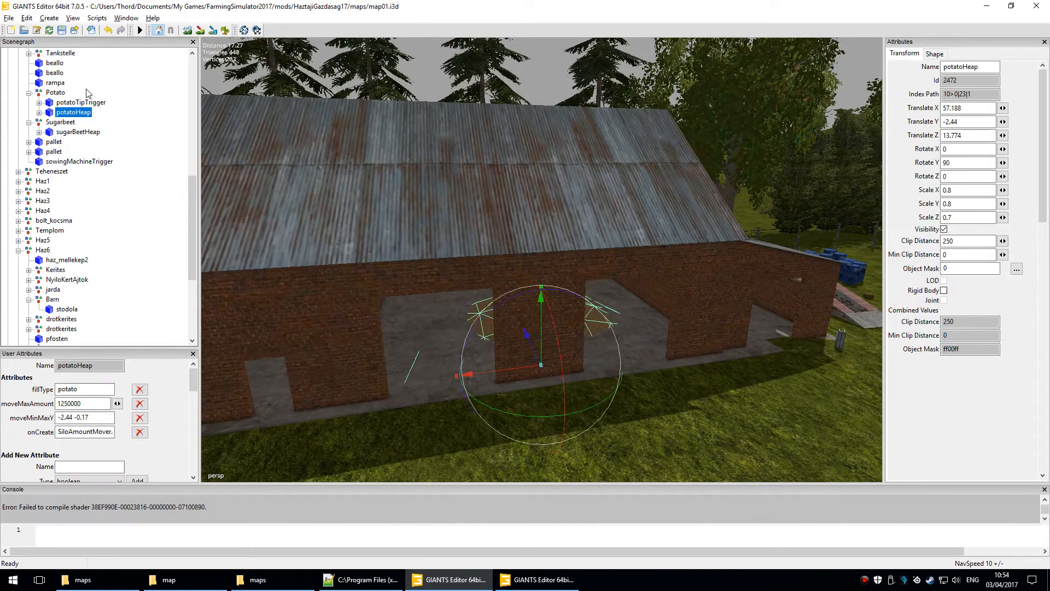
pyautogui.press('Right')
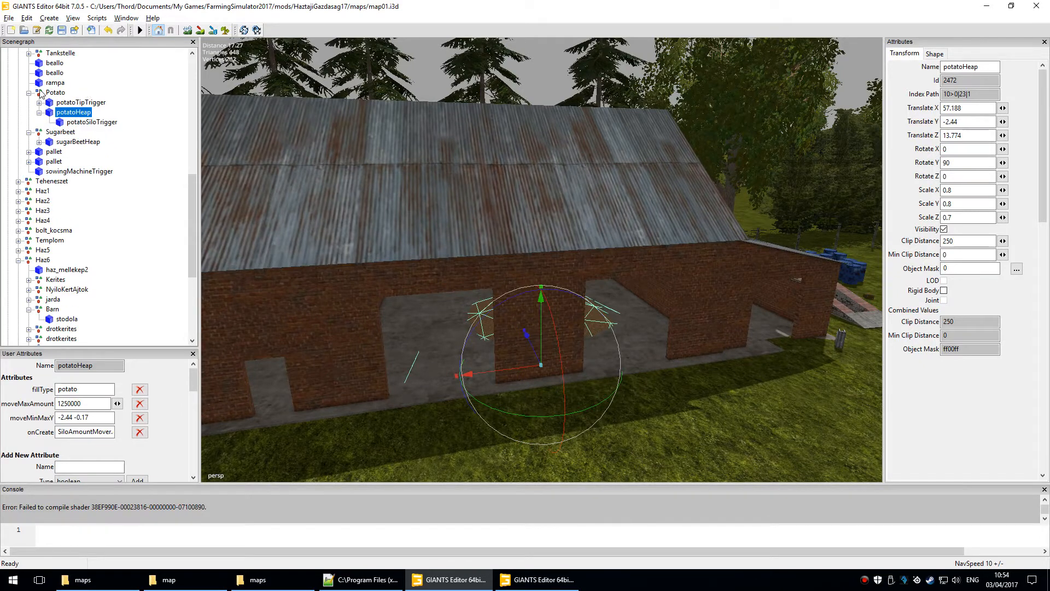
pyautogui.press('Down')
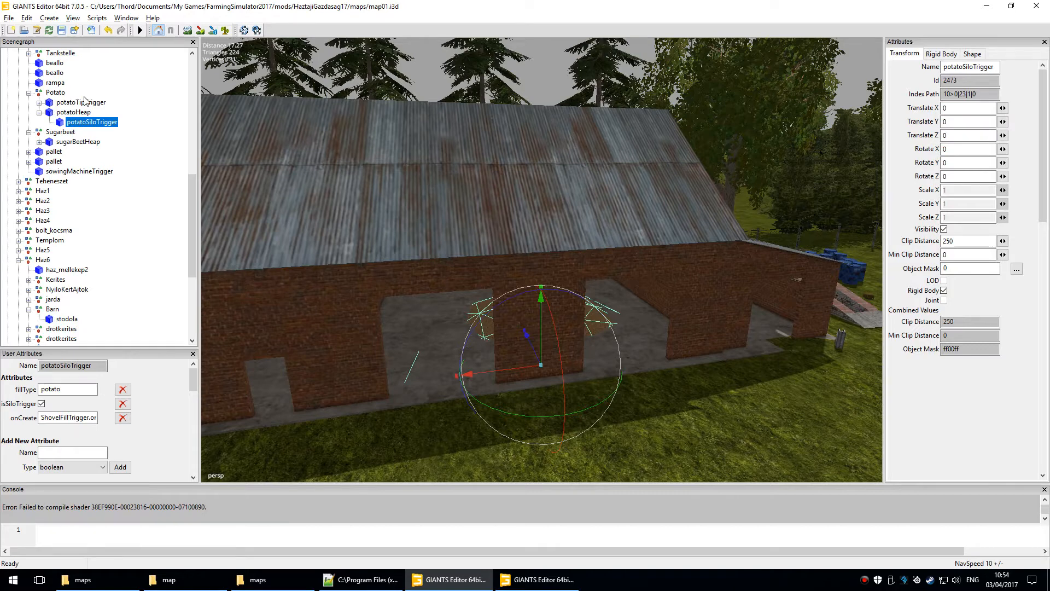
pyautogui.moveTo(74, 390); pyautogui.dragTo(32, 418)
pyautogui.click(87, 111)
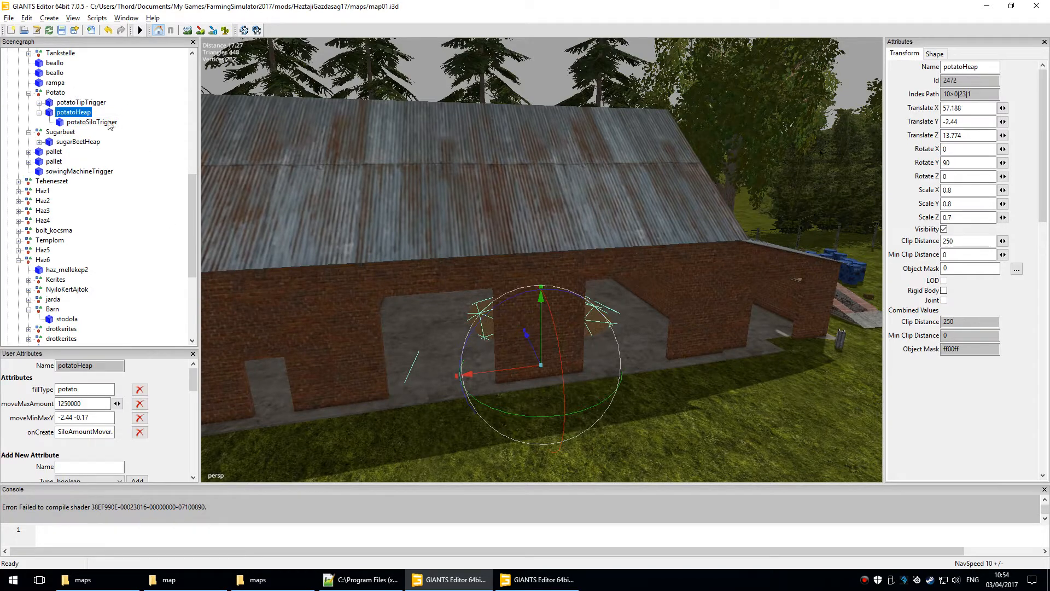
pyautogui.press('Up')
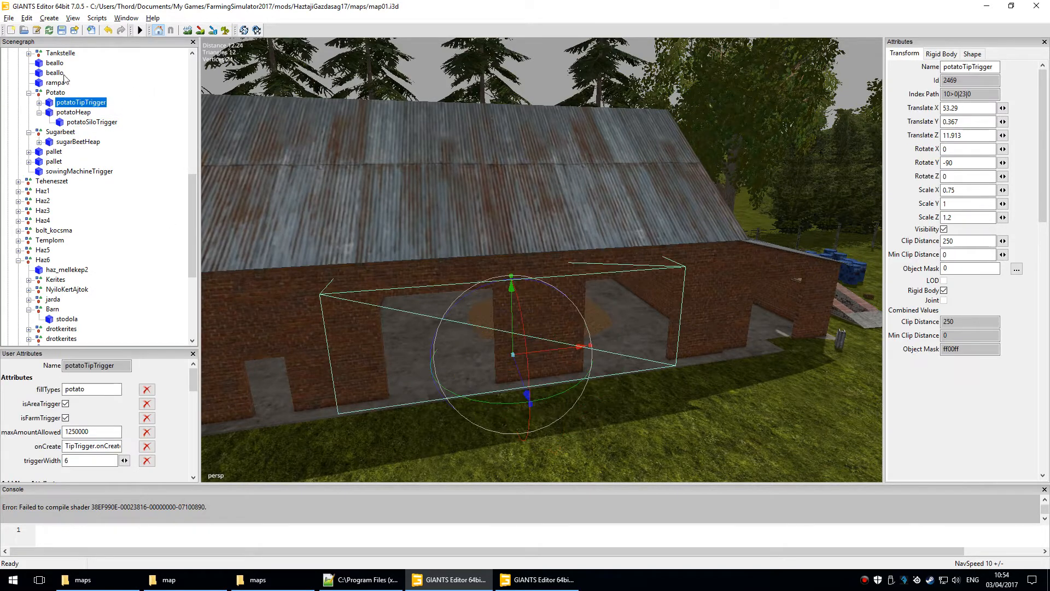
# - Delete the Potato group and the Sugarbeet group, including their heaps and triggers, from the brick barn
pyautogui.press('Up')
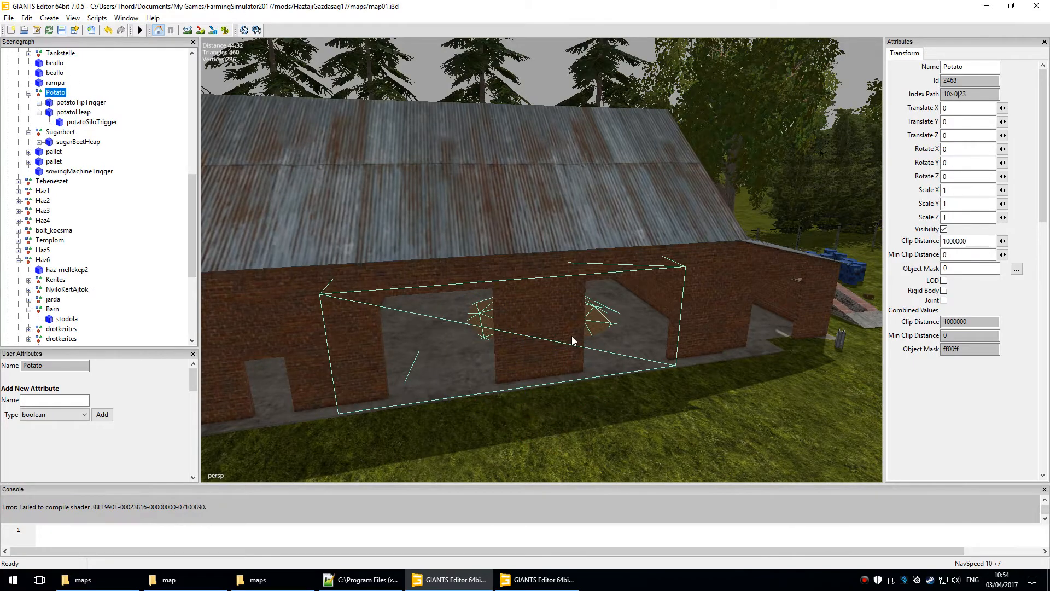
pyautogui.press('Delete')
pyautogui.scroll(-5, 553, 257)
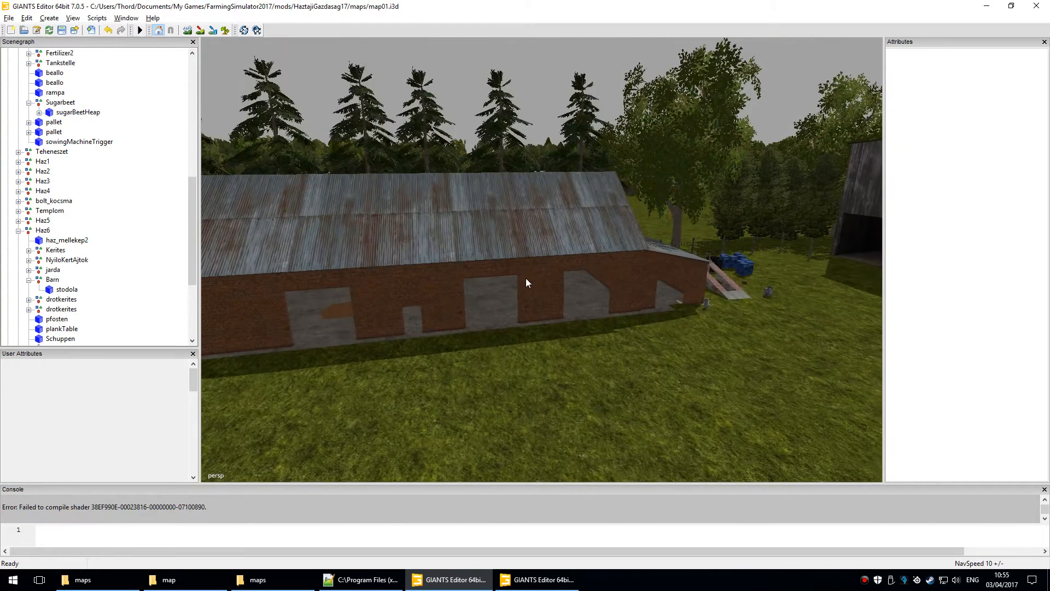
pyautogui.keyDown('alt'); pyautogui.moveTo(526, 277); pyautogui.dragTo(473, 341); pyautogui.keyUp('alt')
pyautogui.keyDown('alt'); pyautogui.moveTo(473, 342); pyautogui.dragTo(555, 345, button='middle'); pyautogui.keyUp('alt')
pyautogui.keyDown('alt'); pyautogui.moveTo(554, 346); pyautogui.dragTo(507, 354); pyautogui.keyUp('alt')
pyautogui.click(497, 351)
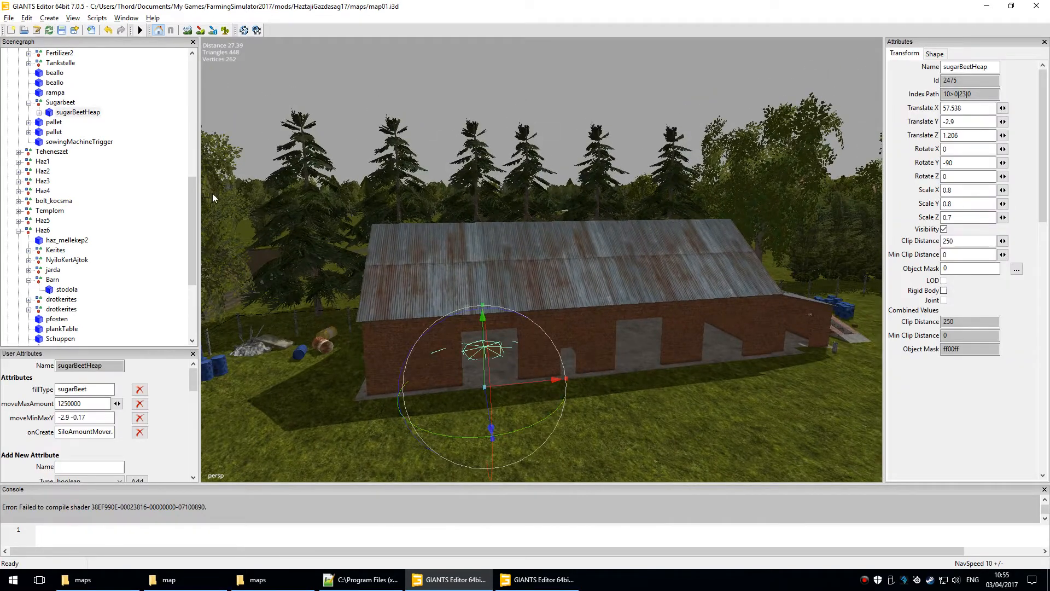
pyautogui.press('Up')
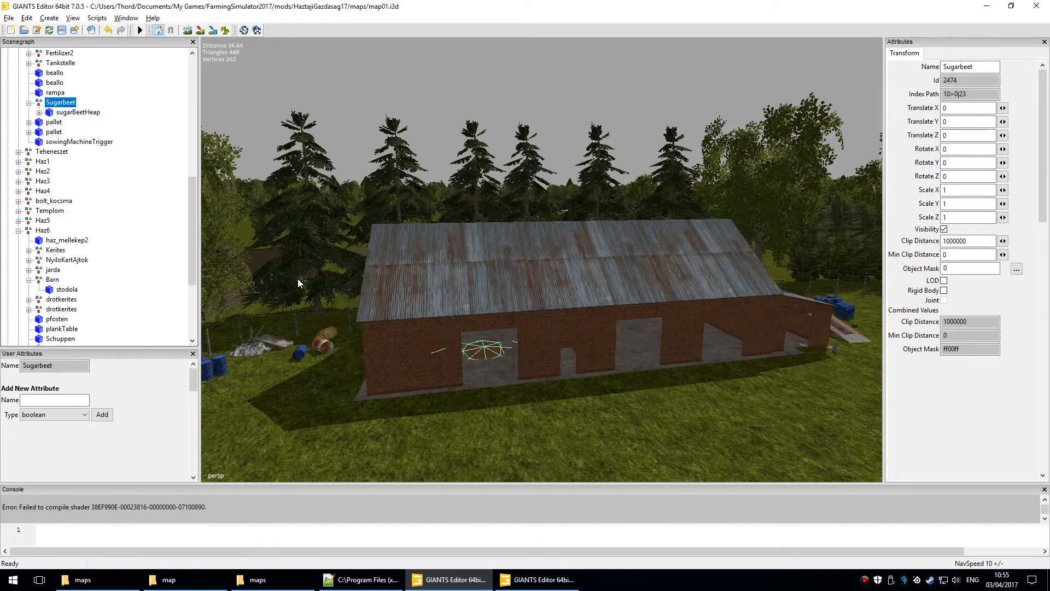
pyautogui.press('Delete')
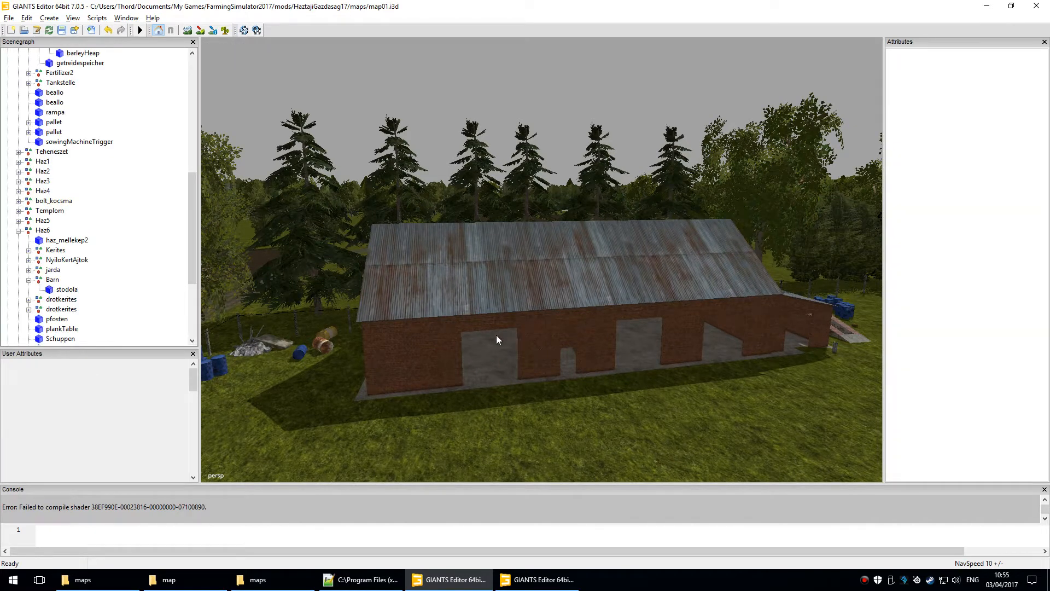
# - Check the brick barn's doorways and interior for leftover heaps, doors or triggers
pyautogui.click(495, 336)
pyautogui.click(528, 409)
pyautogui.scroll(10, 644, 378)
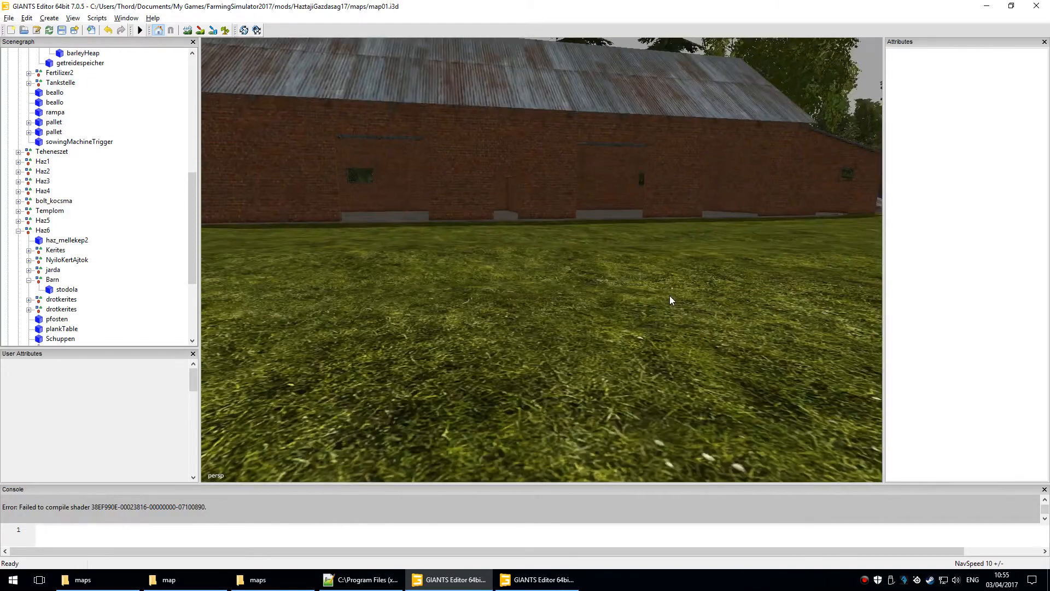
pyautogui.keyDown('alt'); pyautogui.moveTo(670, 296); pyautogui.dragTo(574, 297, button='middle'); pyautogui.keyUp('alt')
pyautogui.scroll(5, 604, 313)
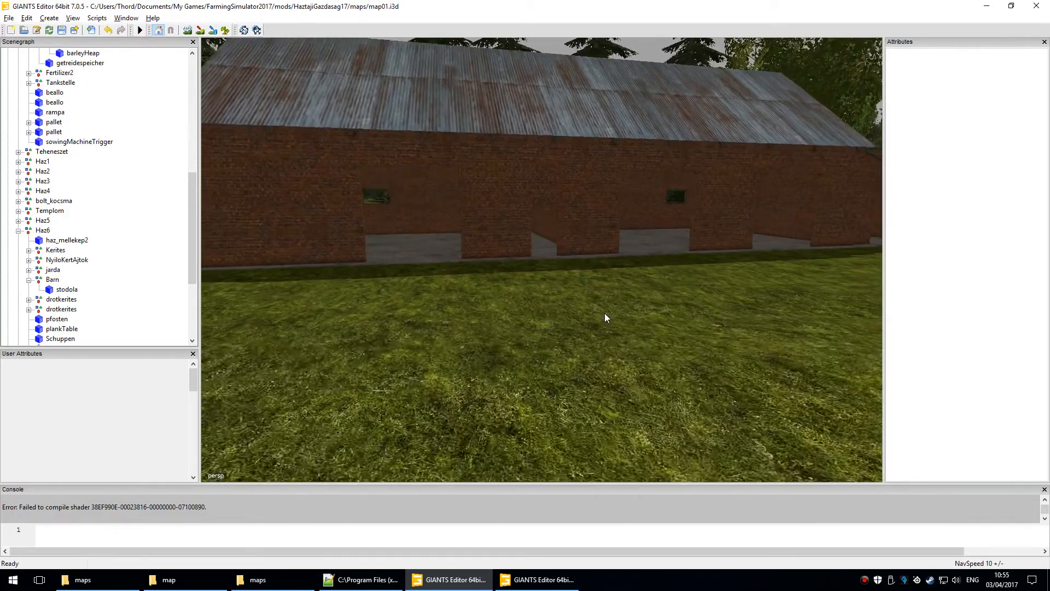
pyautogui.keyDown('alt'); pyautogui.moveTo(603, 271); pyautogui.dragTo(589, 227); pyautogui.keyUp('alt')
pyautogui.scroll(-8, 591, 231)
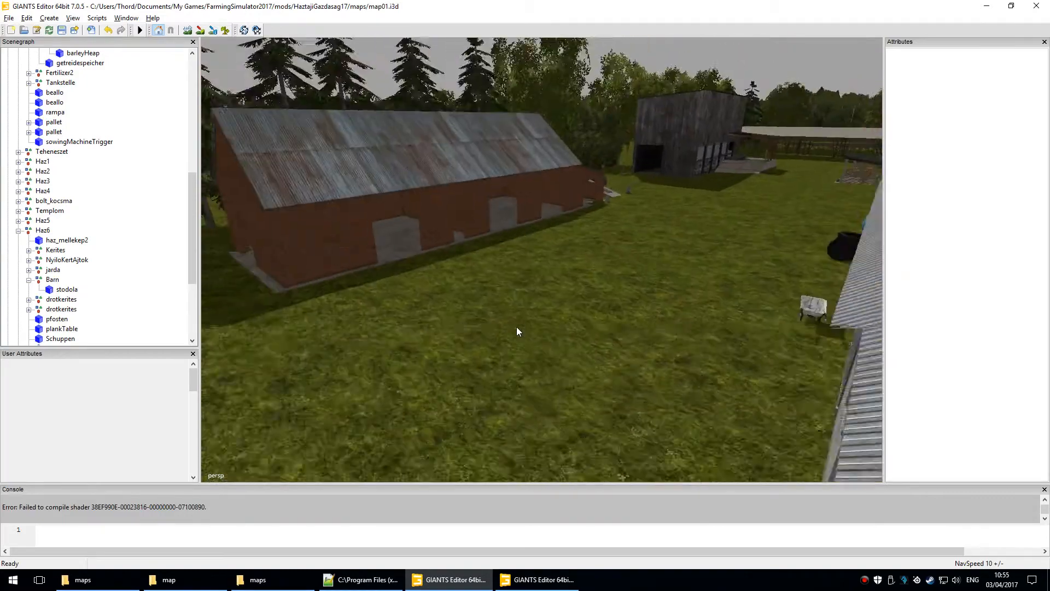
# - Find the plastered farm building opposite the barn and select the door trigger at its near end
pyautogui.scroll(-5, 629, 226)
pyautogui.keyDown('alt'); pyautogui.moveTo(831, 315); pyautogui.dragTo(501, 304); pyautogui.keyUp('alt')
pyautogui.keyDown('alt'); pyautogui.moveTo(501, 304); pyautogui.dragTo(689, 277, button='middle'); pyautogui.keyUp('alt')
pyautogui.keyDown('alt'); pyautogui.moveTo(689, 277); pyautogui.dragTo(584, 275); pyautogui.keyUp('alt')
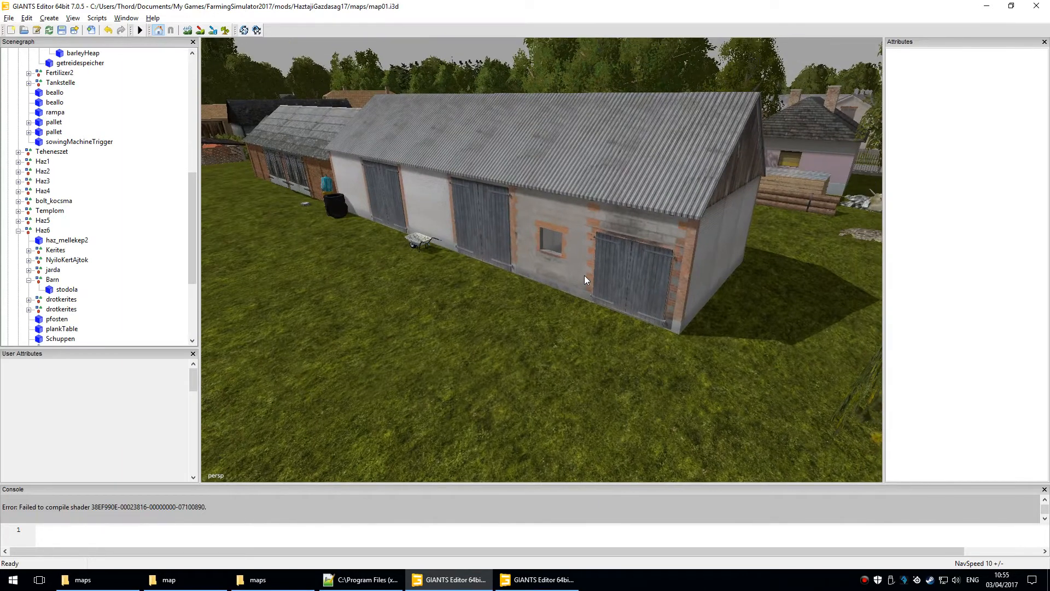
pyautogui.click(637, 268)
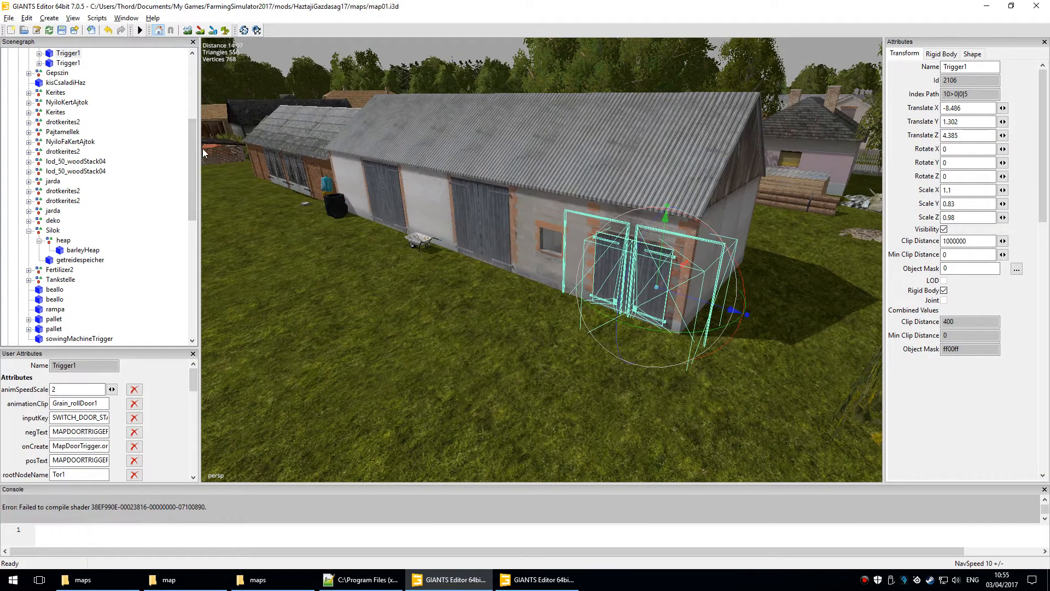
# - Examine the Gazdep1 group, comparing the Zabudowa CZARNY317 building with the Trigger1 nodes for its doors
pyautogui.moveTo(194, 160); pyautogui.dragTo(192, 122)
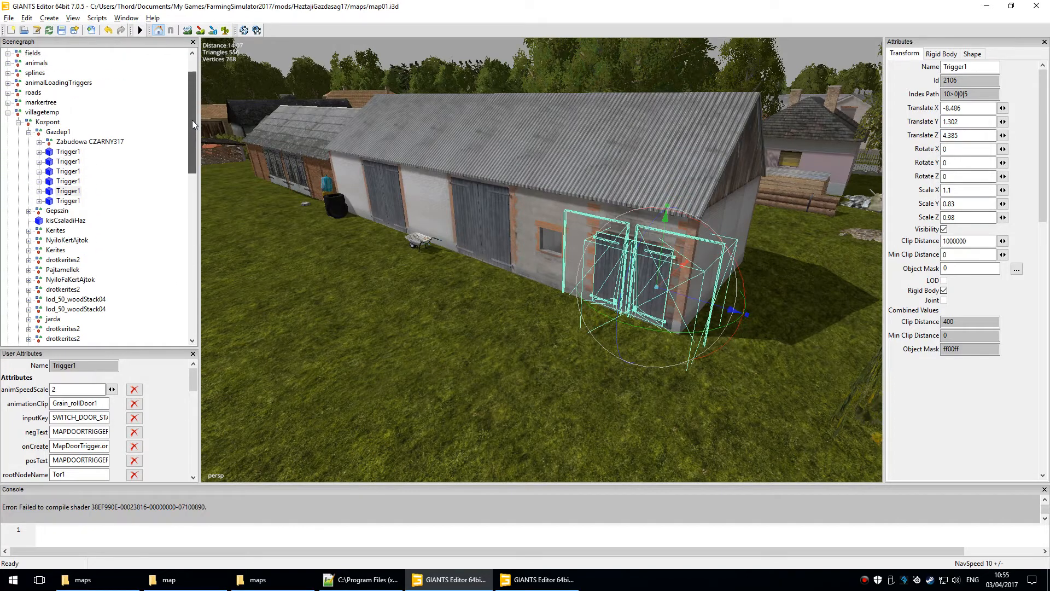
pyautogui.click(82, 141)
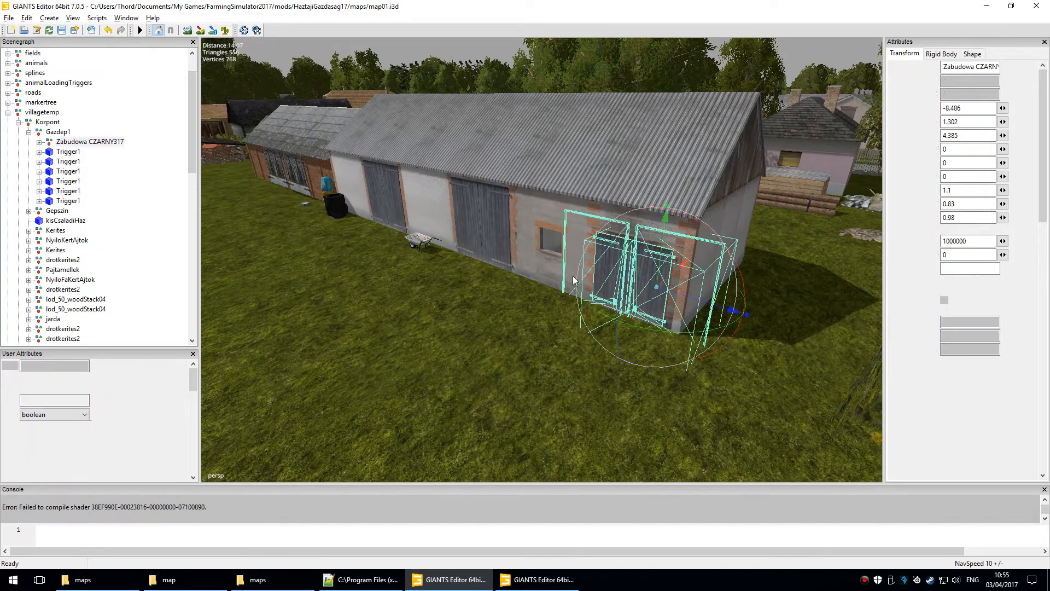
pyautogui.press('Down')
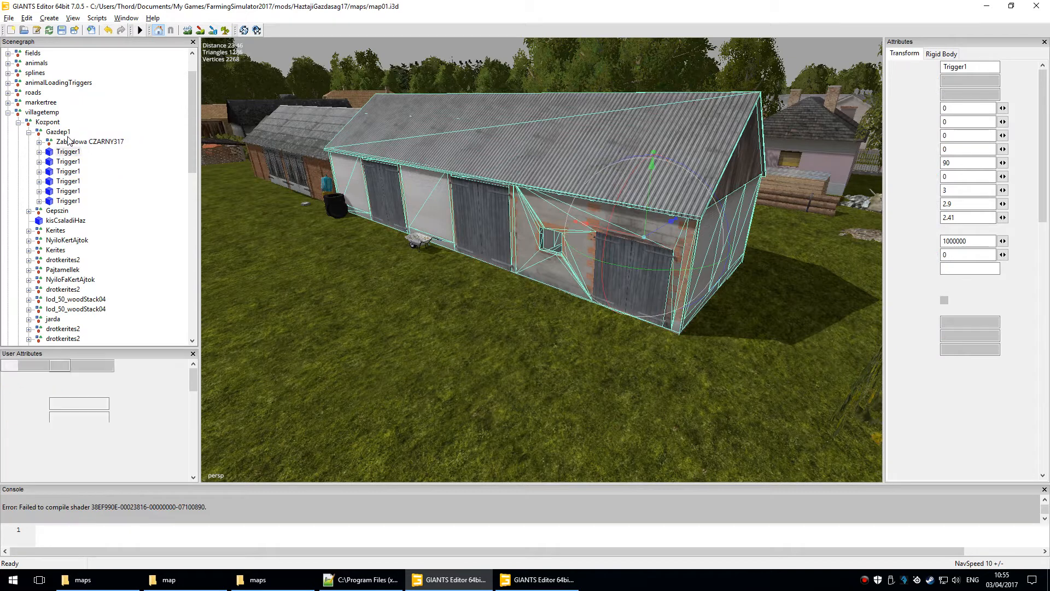
pyautogui.press('Down')
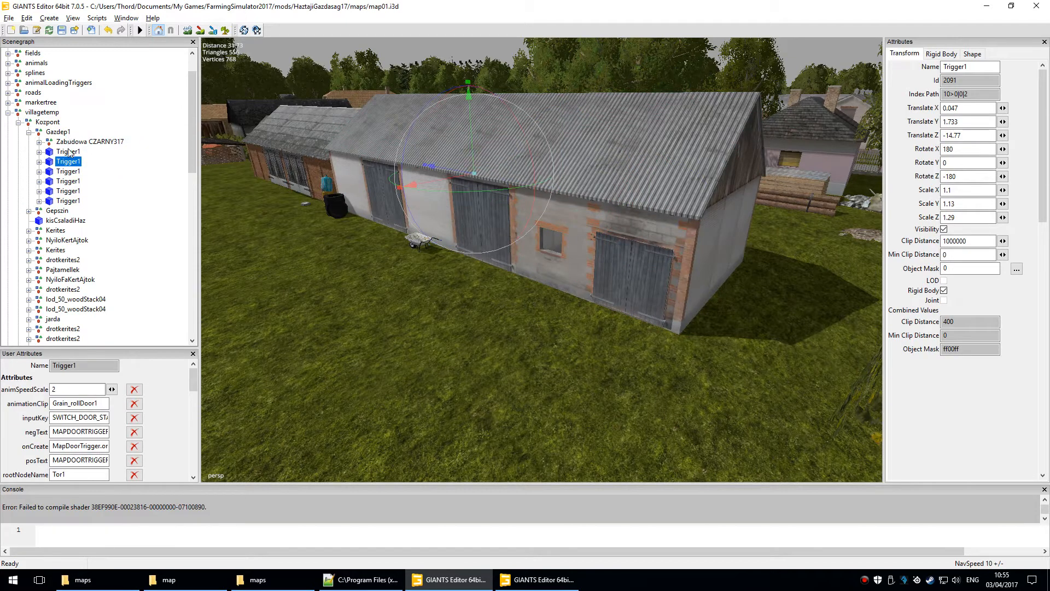
pyautogui.click(69, 170)
pyautogui.click(70, 189)
pyautogui.click(71, 201)
pyautogui.click(97, 224)
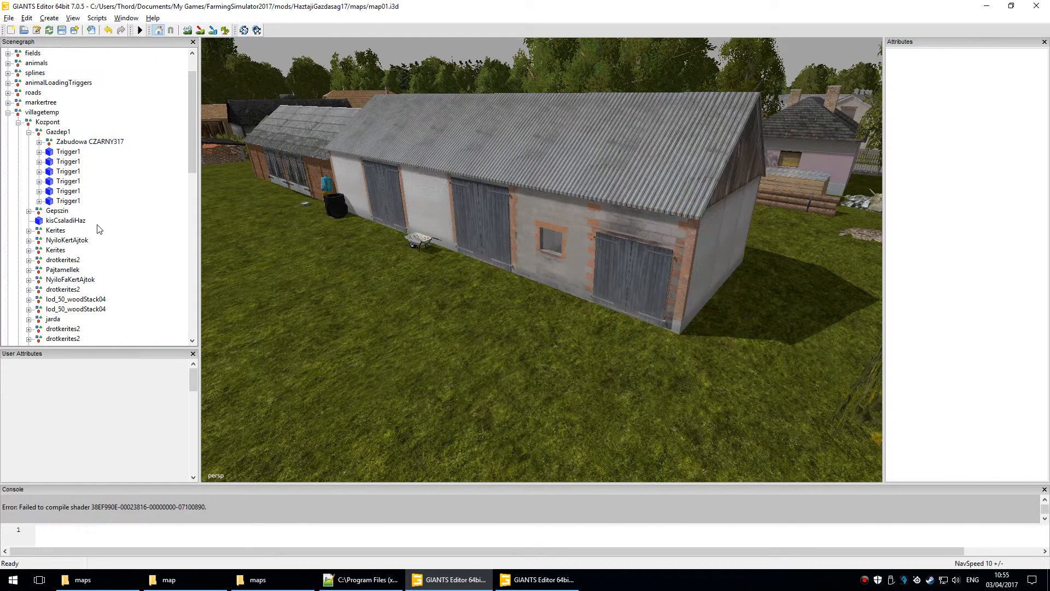
pyautogui.click(71, 201)
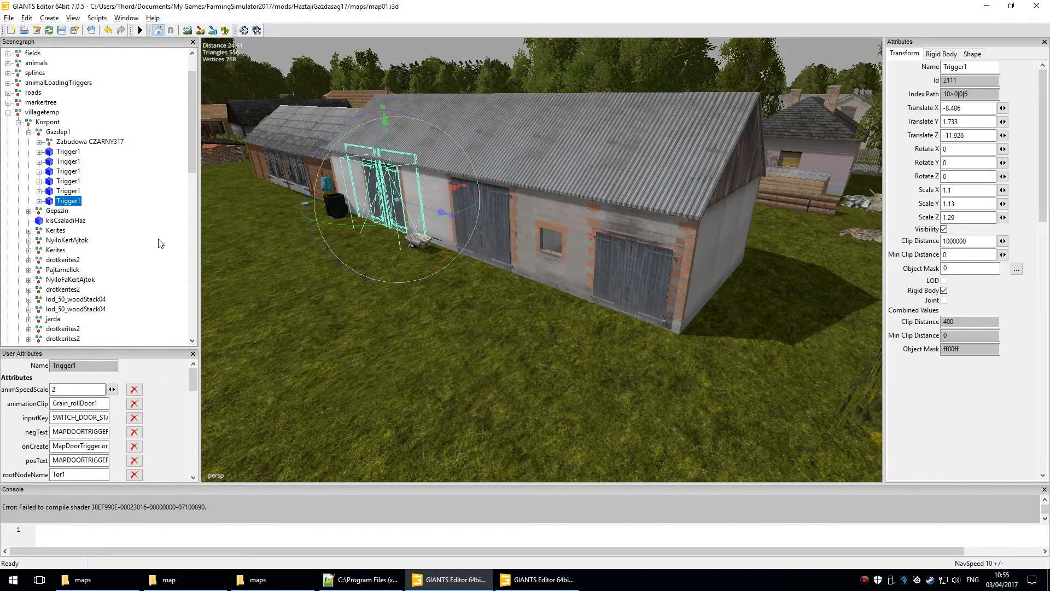
# - Delete the first Trigger1 node in the Gazdep1 group
pyautogui.press('Up')
pyautogui.press('Up')
pyautogui.press('Up')
pyautogui.press('Up')
pyautogui.press('Up')
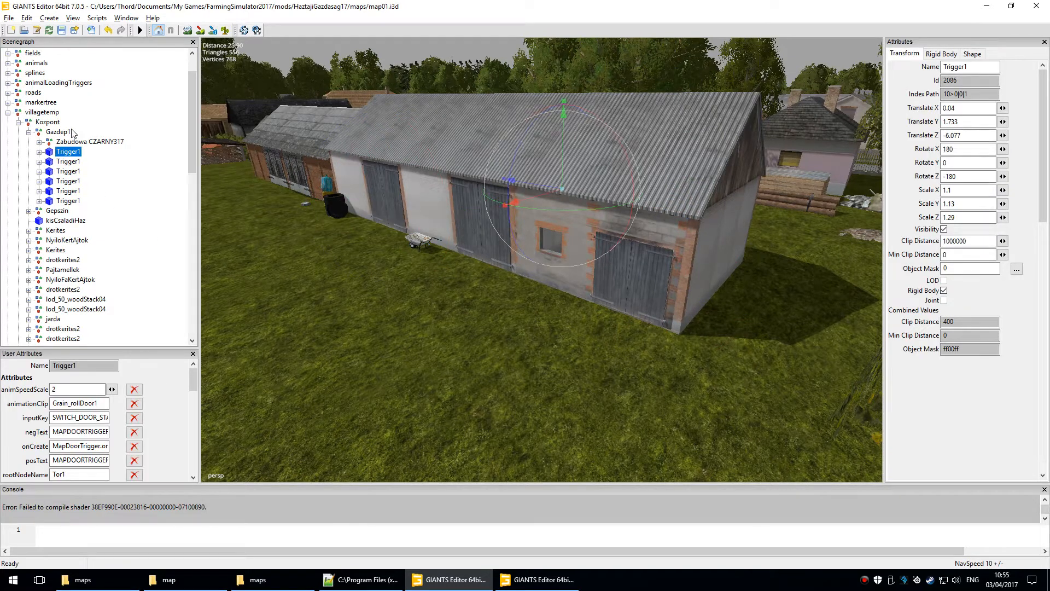
pyautogui.press('Delete')
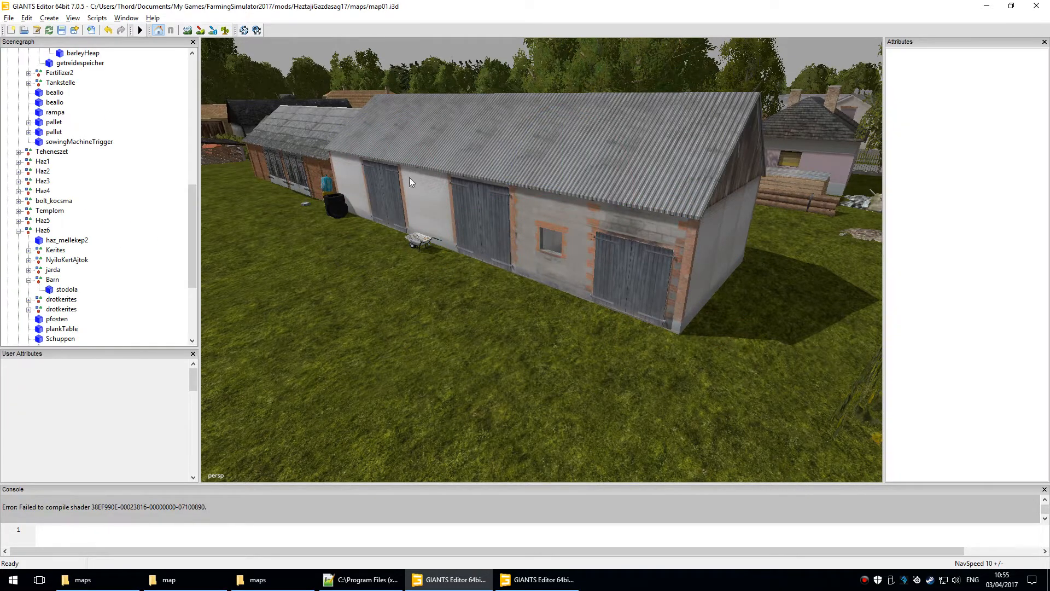
# - Delete the remaining five Trigger1 door nodes in Gazdep1 together, keeping the Zabudowa CZARNY317 building
pyautogui.hotkey('ctrl', 'z')
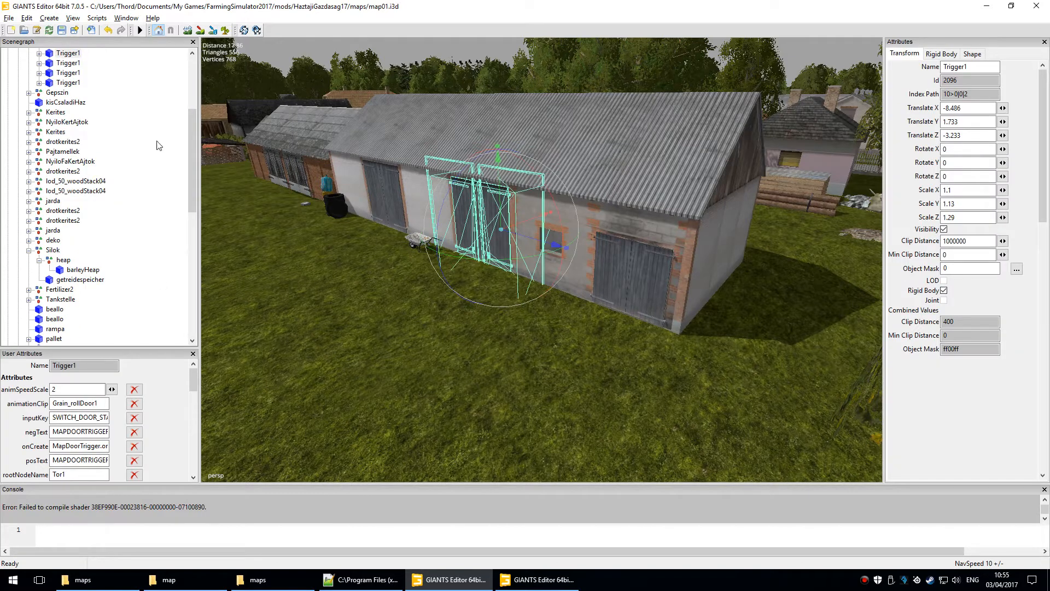
pyautogui.click(68, 53)
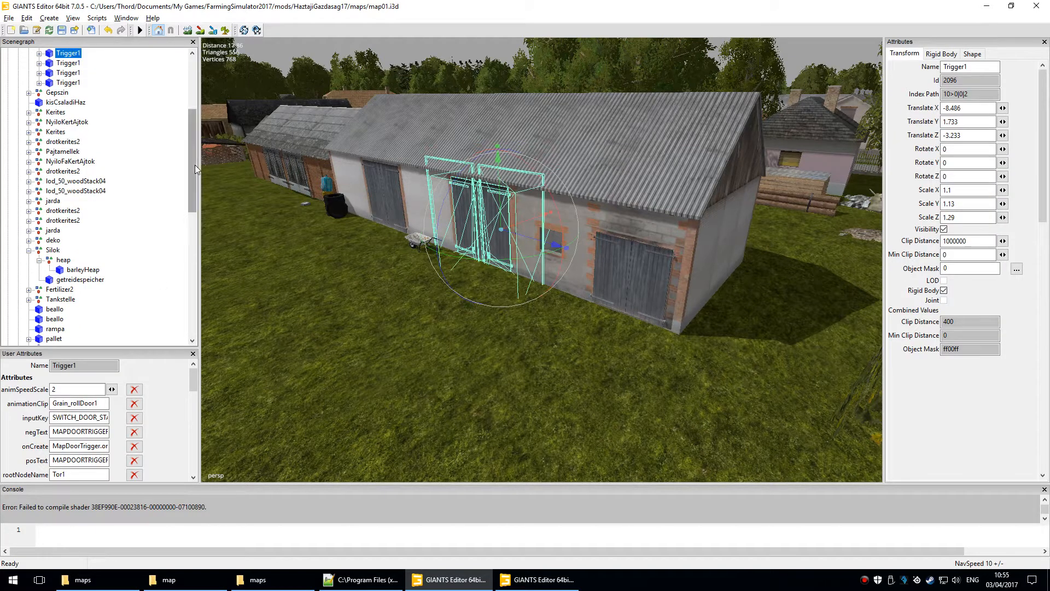
pyautogui.moveTo(194, 166); pyautogui.dragTo(196, 130)
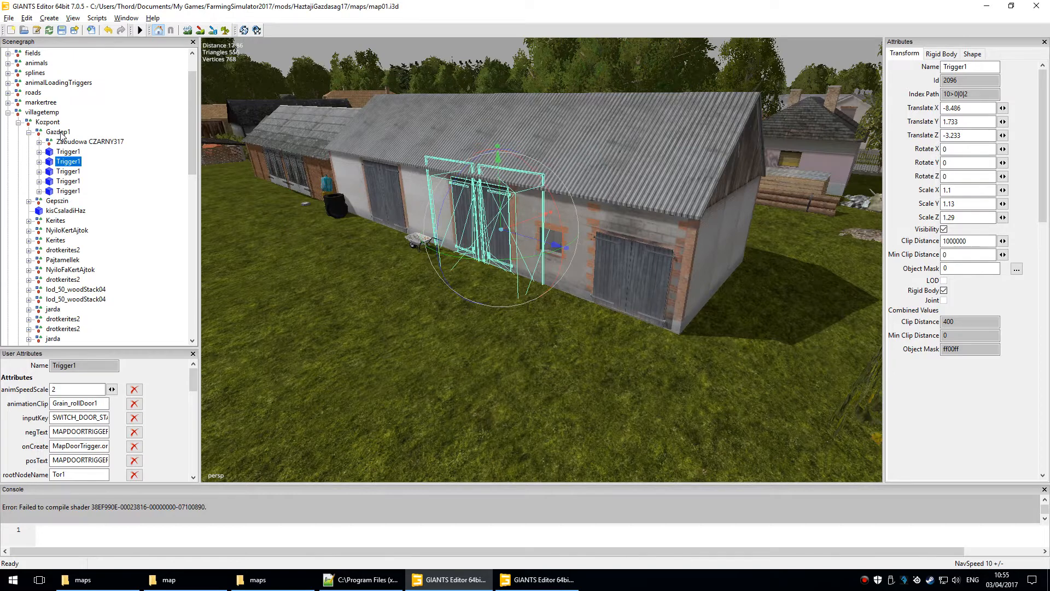
pyautogui.keyDown('ctrl'); pyautogui.click(68, 151); pyautogui.keyUp('ctrl')
pyautogui.keyDown('ctrl'); pyautogui.click(71, 172); pyautogui.keyUp('ctrl')
pyautogui.keyDown('ctrl'); pyautogui.click(71, 181); pyautogui.keyUp('ctrl')
pyautogui.keyDown('ctrl'); pyautogui.click(71, 191); pyautogui.keyUp('ctrl')
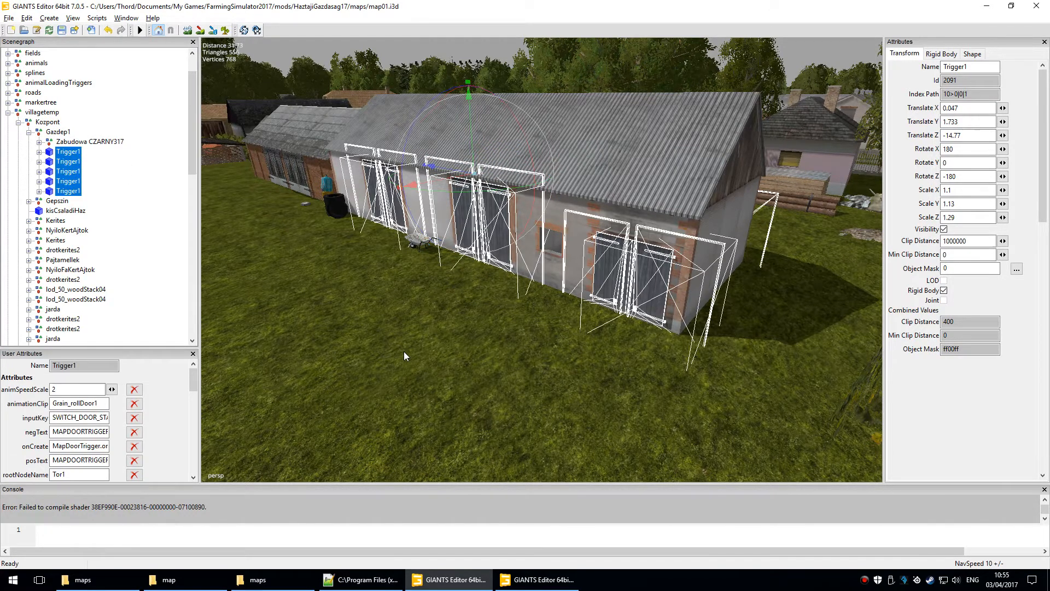
pyautogui.press('Delete')
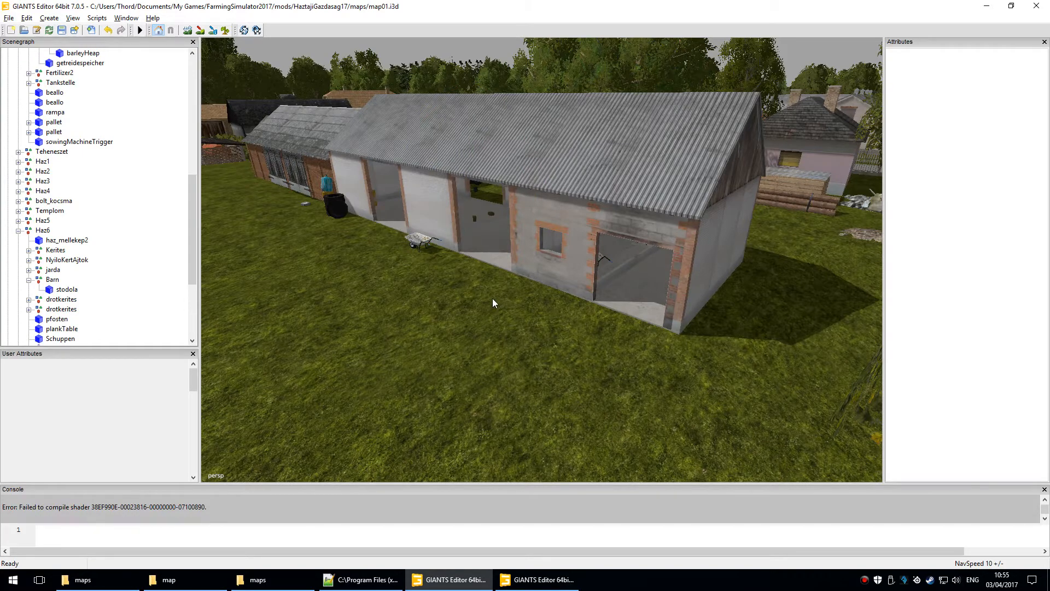
# - Locate the small open-sided fuel shed and examine its gasStationTrigger and the nested Tankstelle node
pyautogui.keyDown('alt'); pyautogui.moveTo(556, 283); pyautogui.dragTo(475, 301); pyautogui.keyUp('alt')
pyautogui.keyDown('alt'); pyautogui.moveTo(420, 194); pyautogui.dragTo(577, 382, button='middle'); pyautogui.keyUp('alt')
pyautogui.keyDown('alt'); pyautogui.moveTo(675, 273); pyautogui.dragTo(488, 244, button='right'); pyautogui.keyUp('alt')
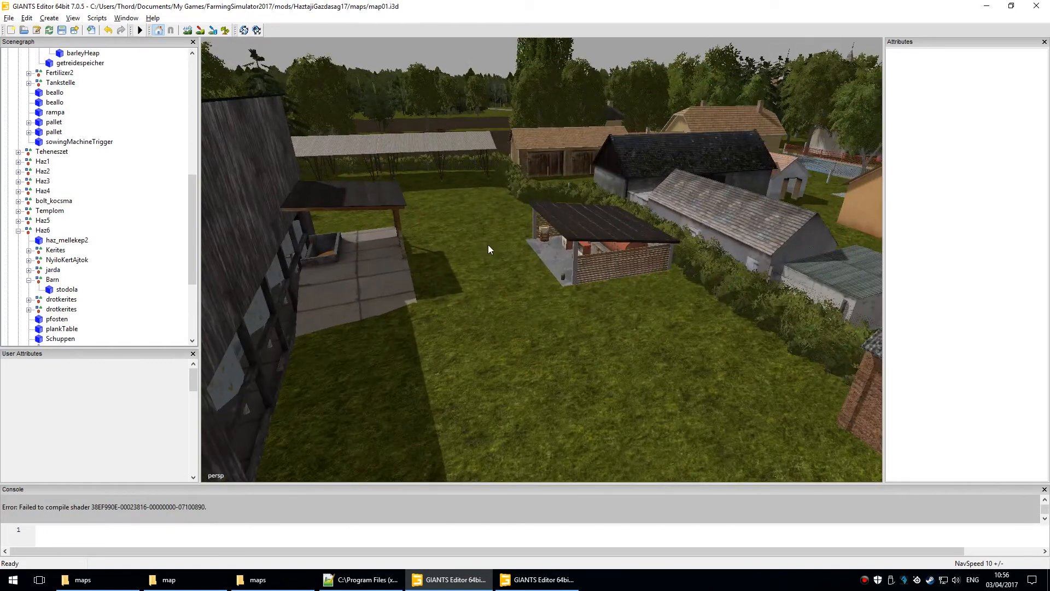
pyautogui.click(548, 231)
pyautogui.moveTo(189, 201); pyautogui.dragTo(188, 173)
pyautogui.click(108, 183)
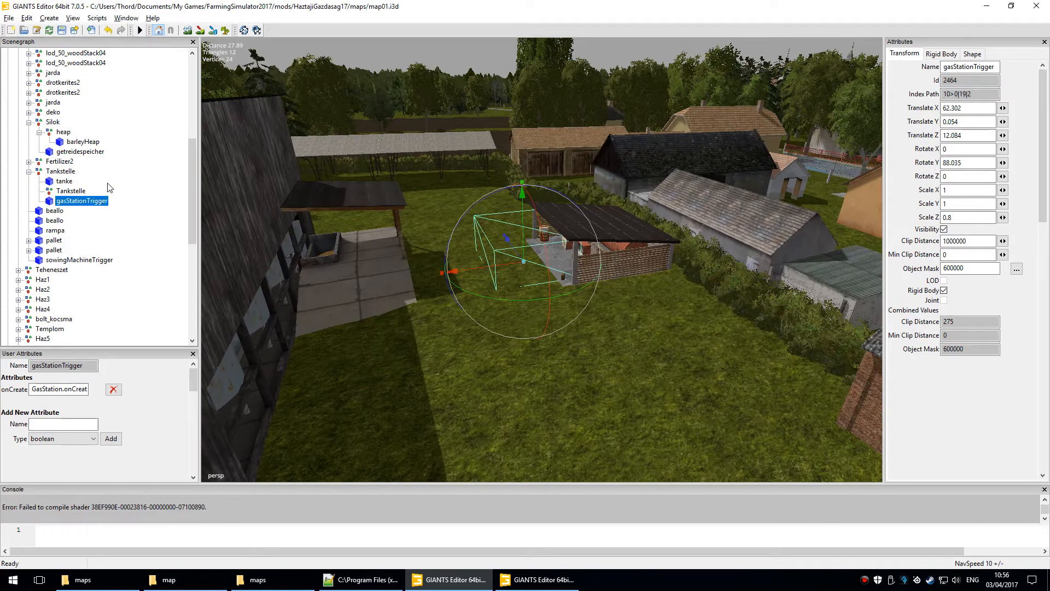
pyautogui.press('Up')
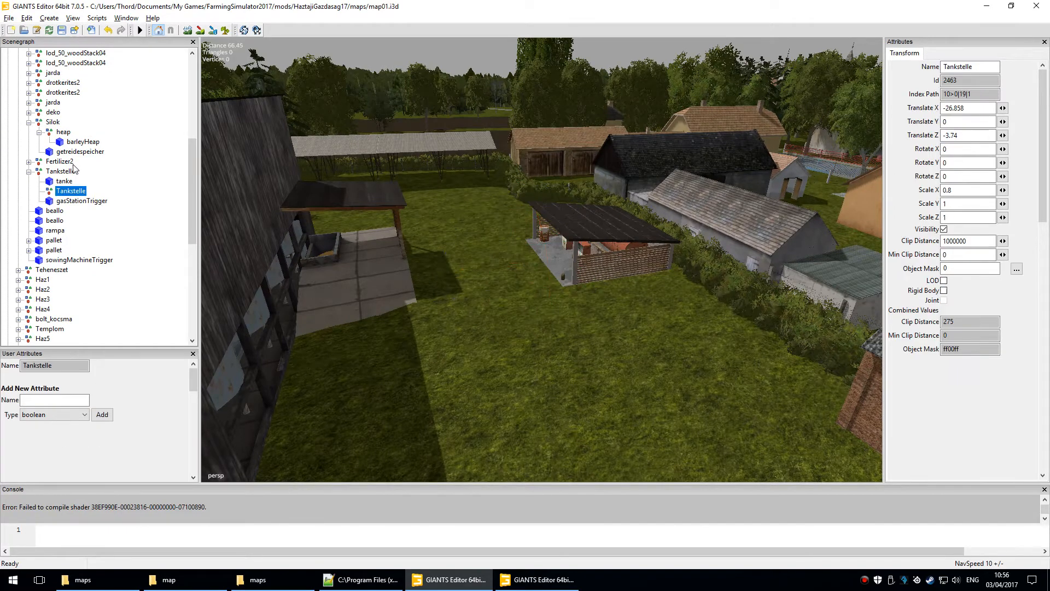
# - Locate the nested Tankstelle node on the map and inspect the surroundings of its pivot
pyautogui.keyDown('alt'); pyautogui.moveTo(413, 189); pyautogui.dragTo(586, 330, button='right'); pyautogui.keyUp('alt')
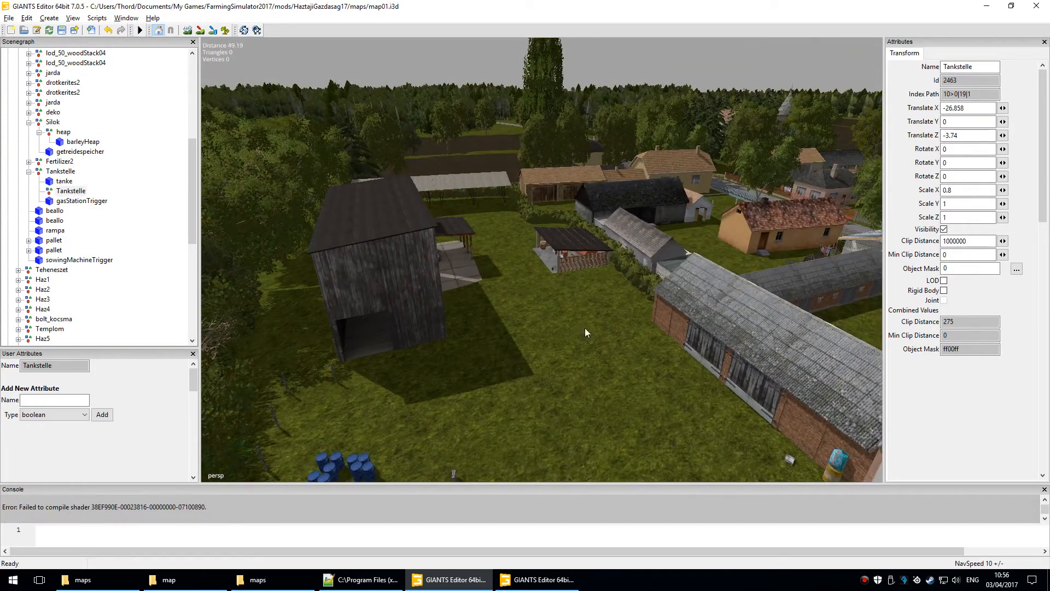
pyautogui.keyDown('alt'); pyautogui.moveTo(788, 454); pyautogui.dragTo(146, 285); pyautogui.keyUp('alt')
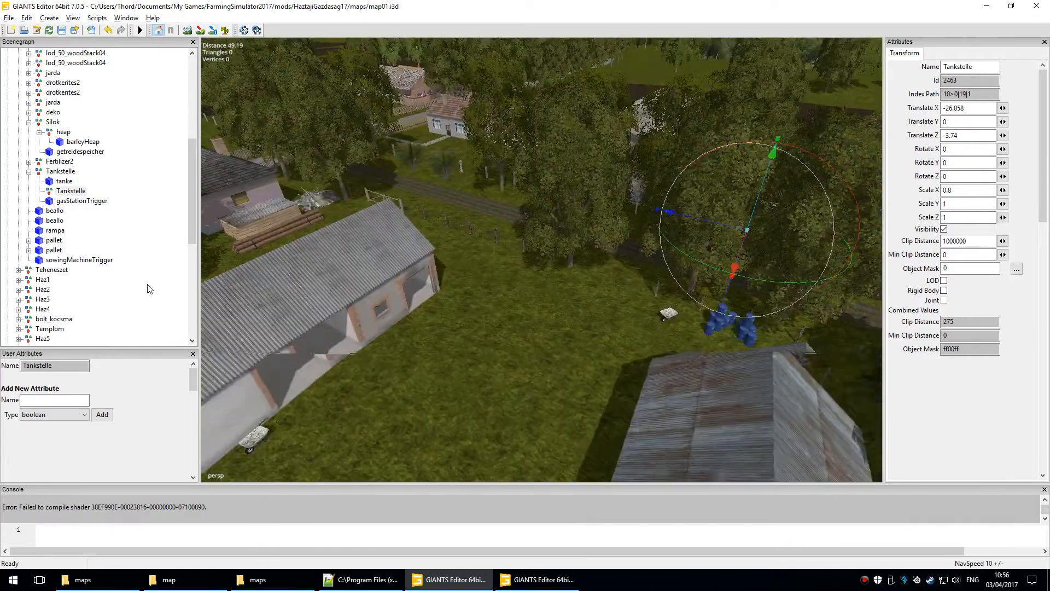
pyautogui.keyDown('alt'); pyautogui.moveTo(544, 240); pyautogui.dragTo(605, 262); pyautogui.keyUp('alt')
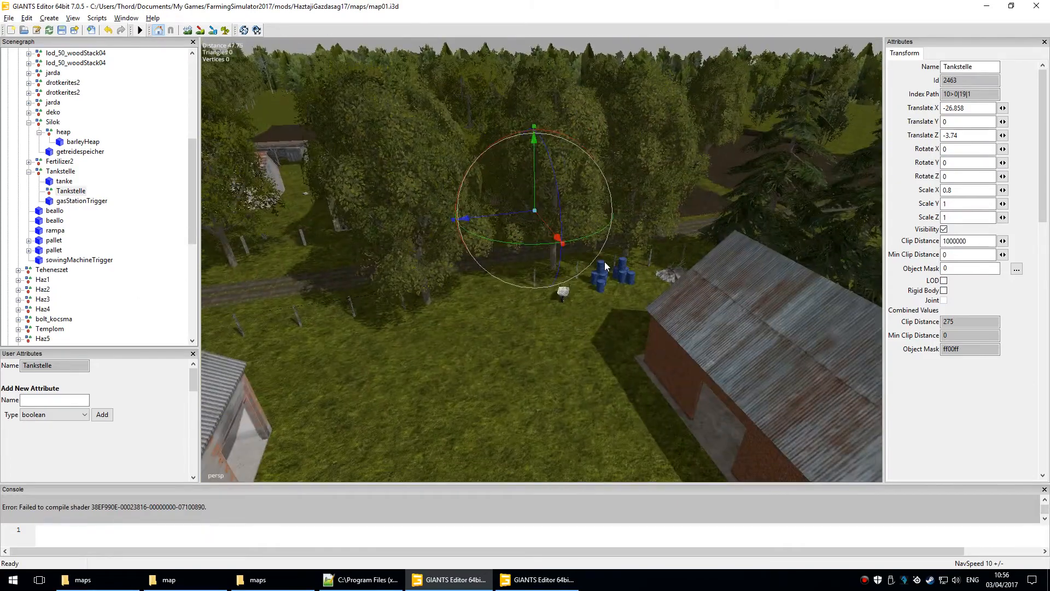
pyautogui.press('f')
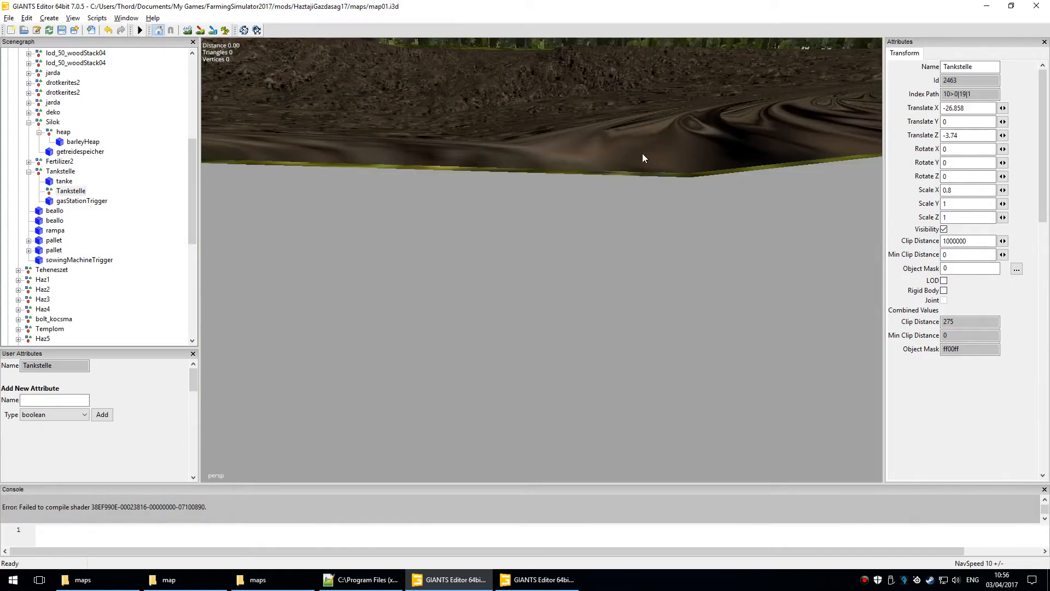
pyautogui.scroll(-6, 616, 210)
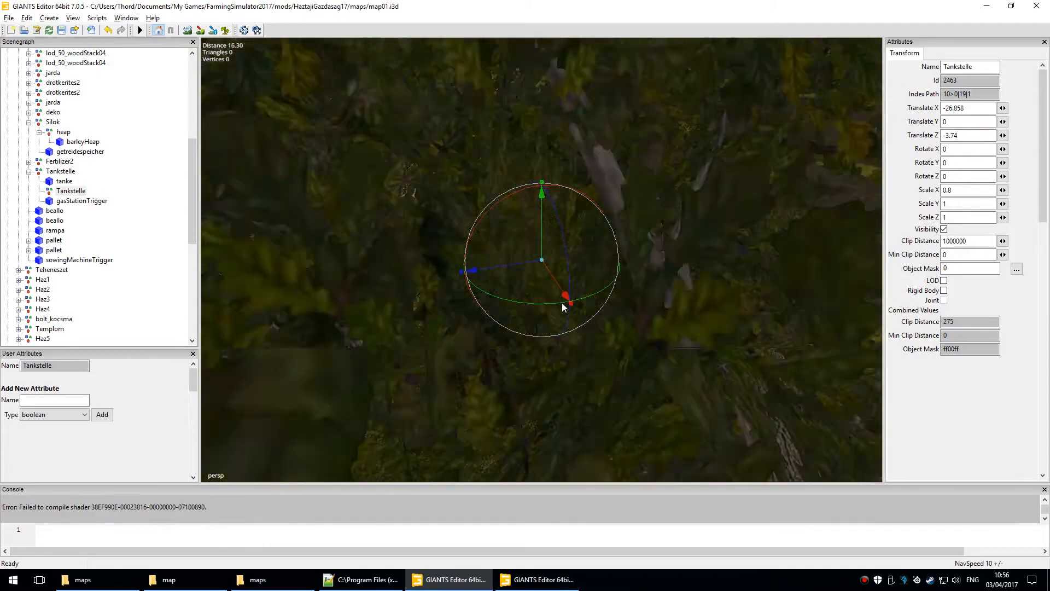
pyautogui.scroll(-5, 562, 302)
# - Select the tanke object in the Tankstelle group and inspect the fuel shed from its open side
pyautogui.click(64, 181)
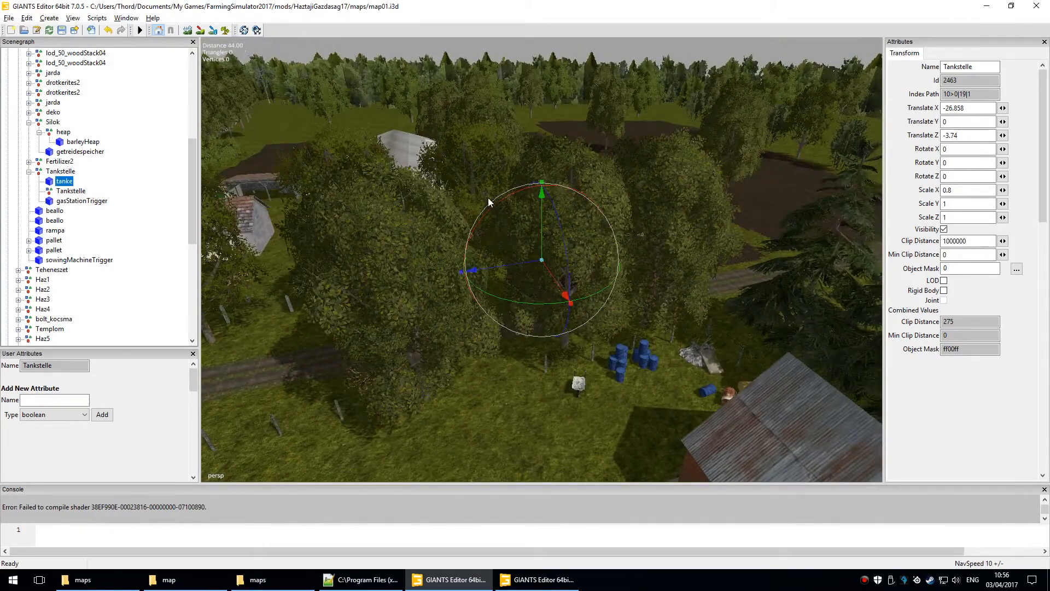
pyautogui.press('f')
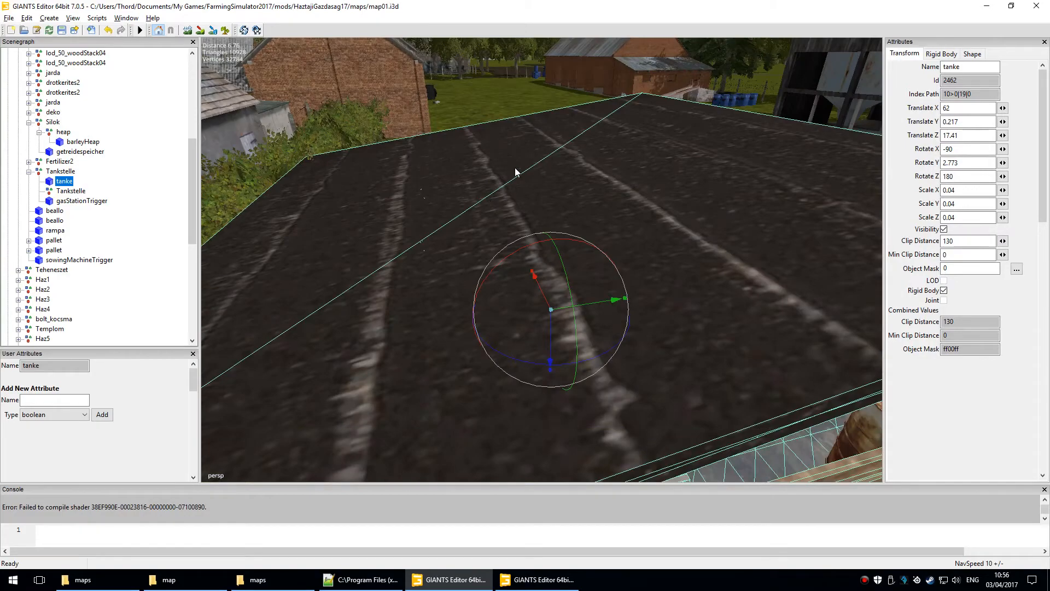
pyautogui.scroll(-5, 501, 182)
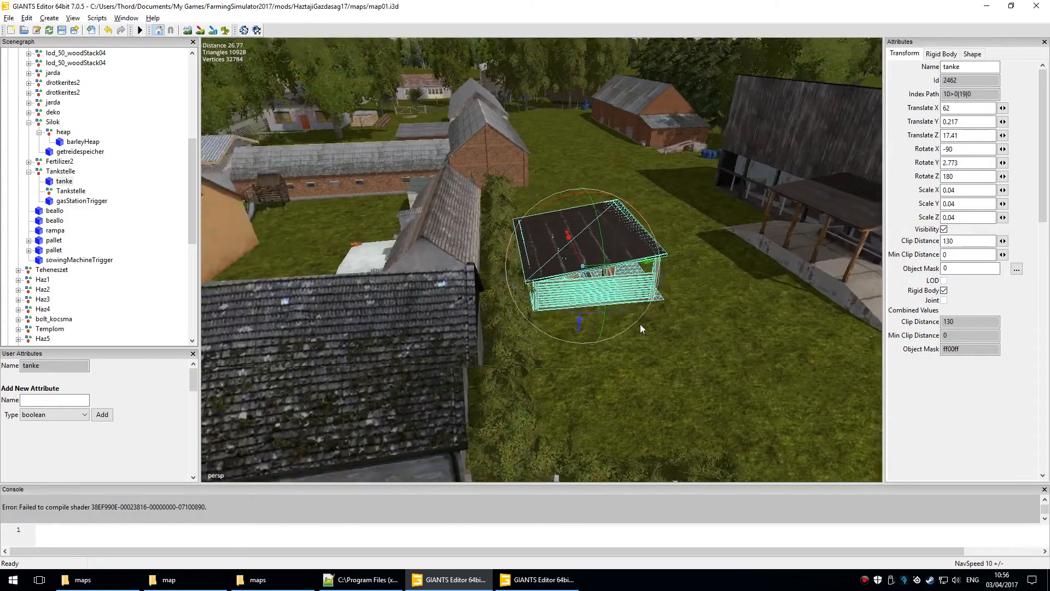
pyautogui.keyDown('alt'); pyautogui.moveTo(640, 324); pyautogui.dragTo(402, 291); pyautogui.keyUp('alt')
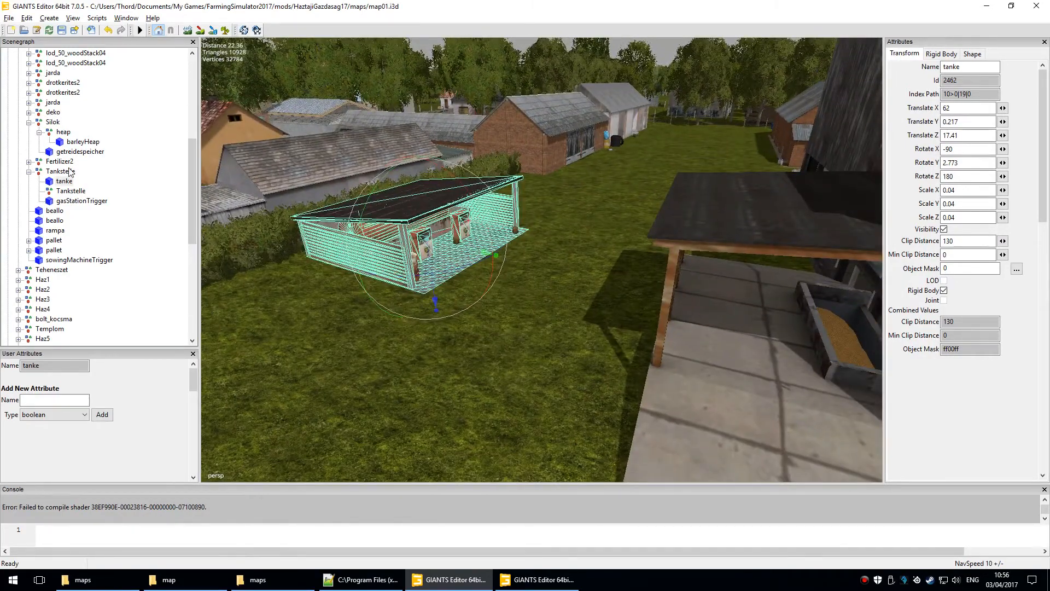
# - Delete the nested Tankstelle node and the gasStationTrigger from the Tankstelle group, keeping the tanke fuel shed
pyautogui.click(71, 190)
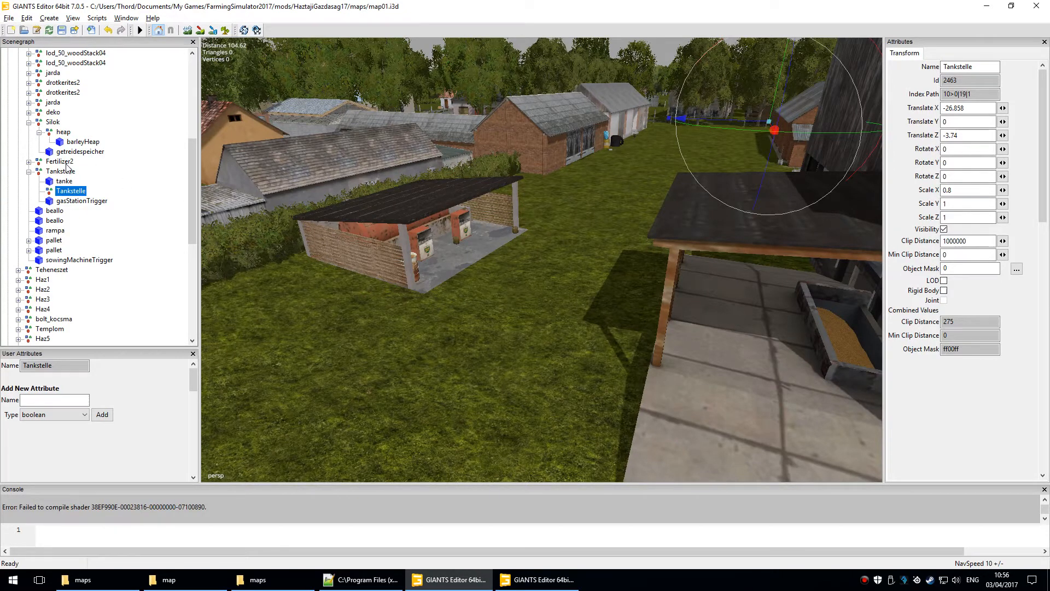
pyautogui.press('Delete')
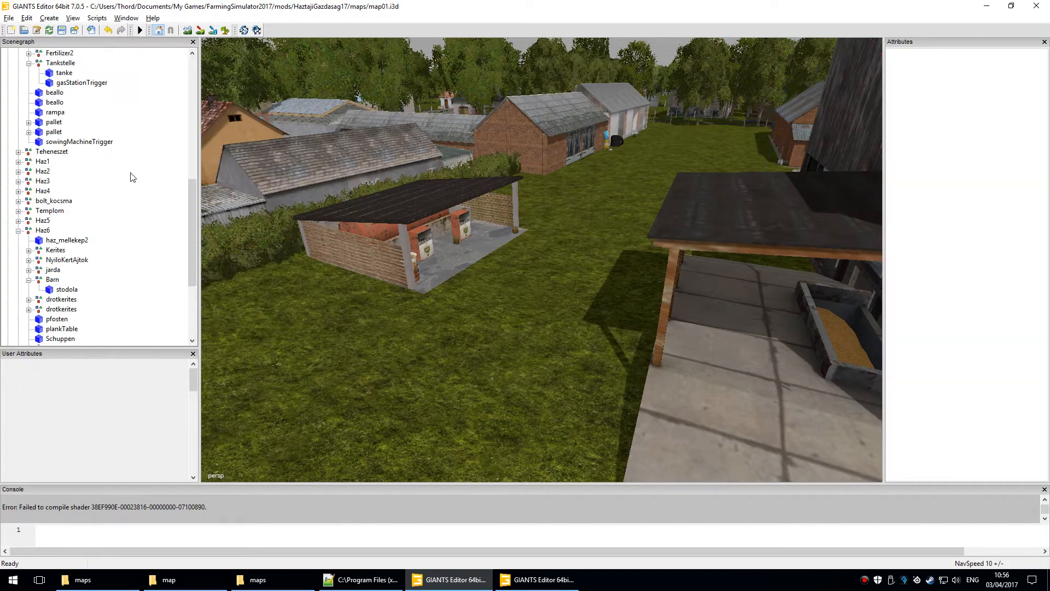
pyautogui.click(433, 227)
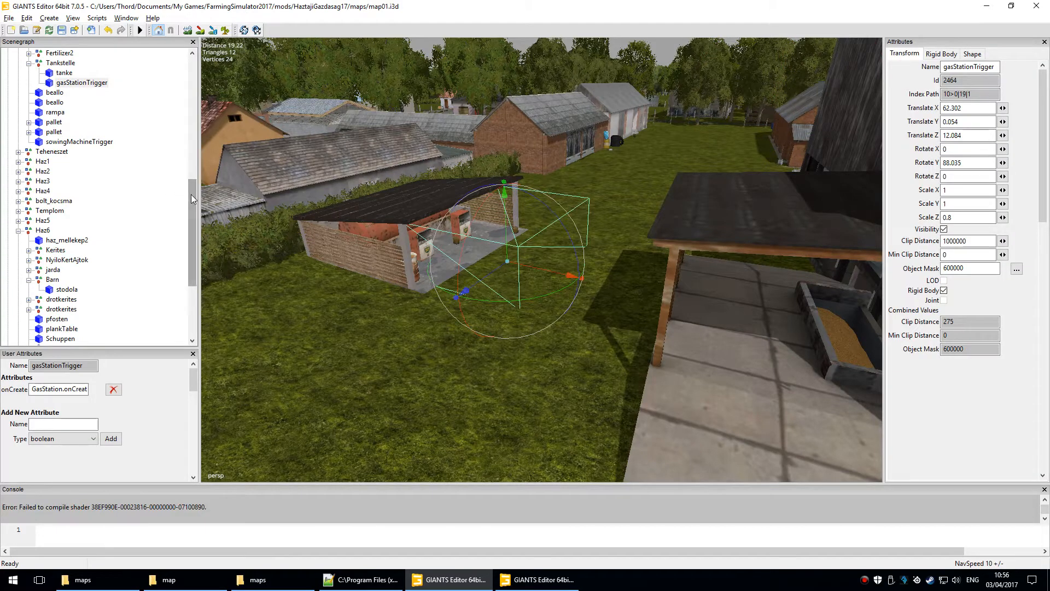
pyautogui.moveTo(192, 195); pyautogui.dragTo(188, 156)
pyautogui.click(64, 179)
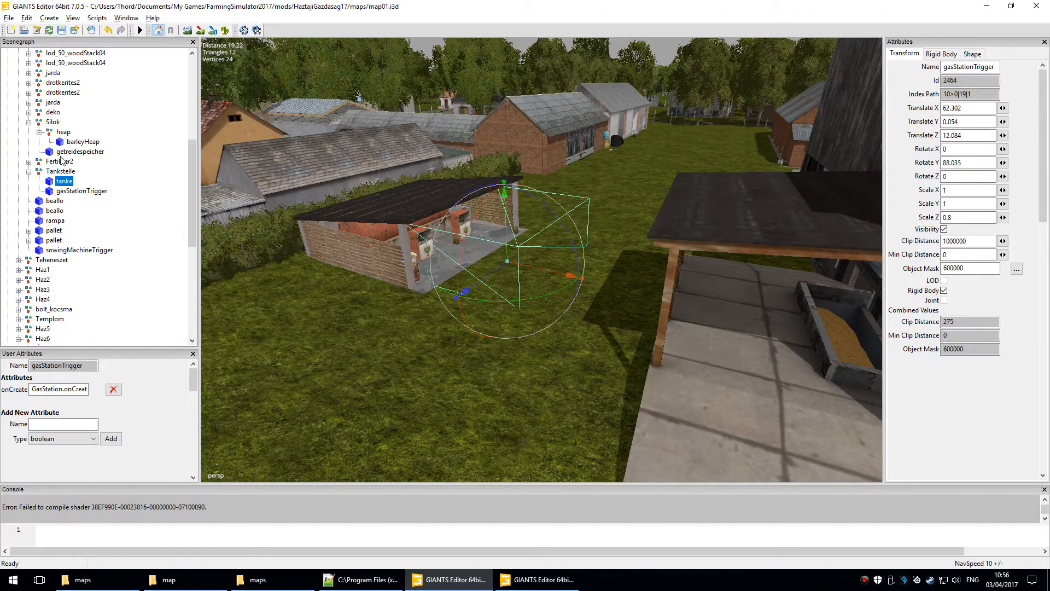
pyautogui.click(81, 190)
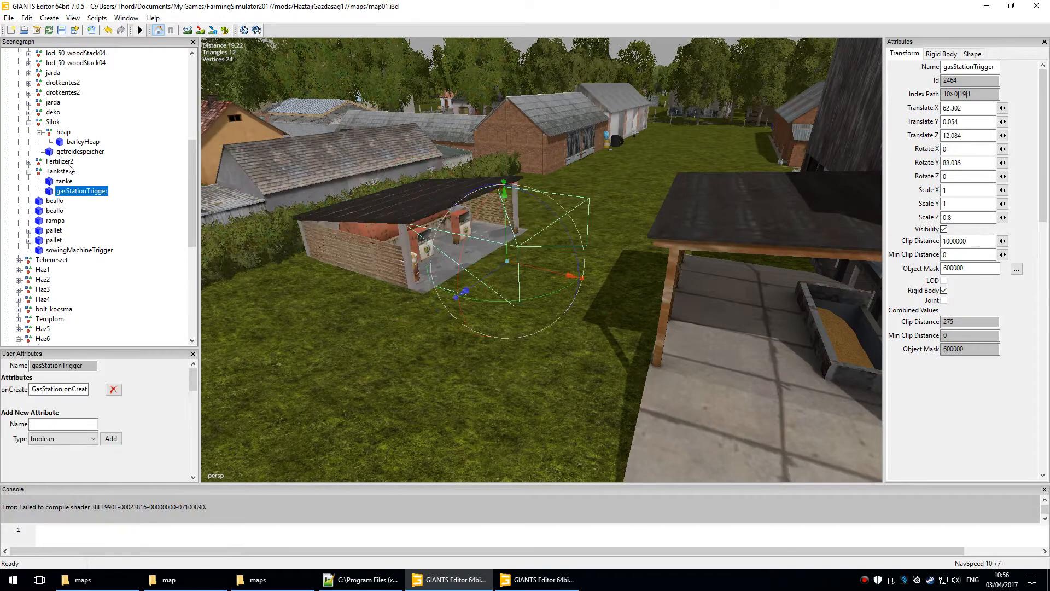
pyautogui.press('Delete')
# - Inspect the fuel shed and the covered concrete ramp with the grain trough beside the tall wooden barn
pyautogui.keyDown('alt'); pyautogui.moveTo(512, 218); pyautogui.dragTo(461, 377, button='right'); pyautogui.keyUp('alt')
pyautogui.keyDown('alt'); pyautogui.moveTo(362, 306); pyautogui.dragTo(428, 316); pyautogui.keyUp('alt')
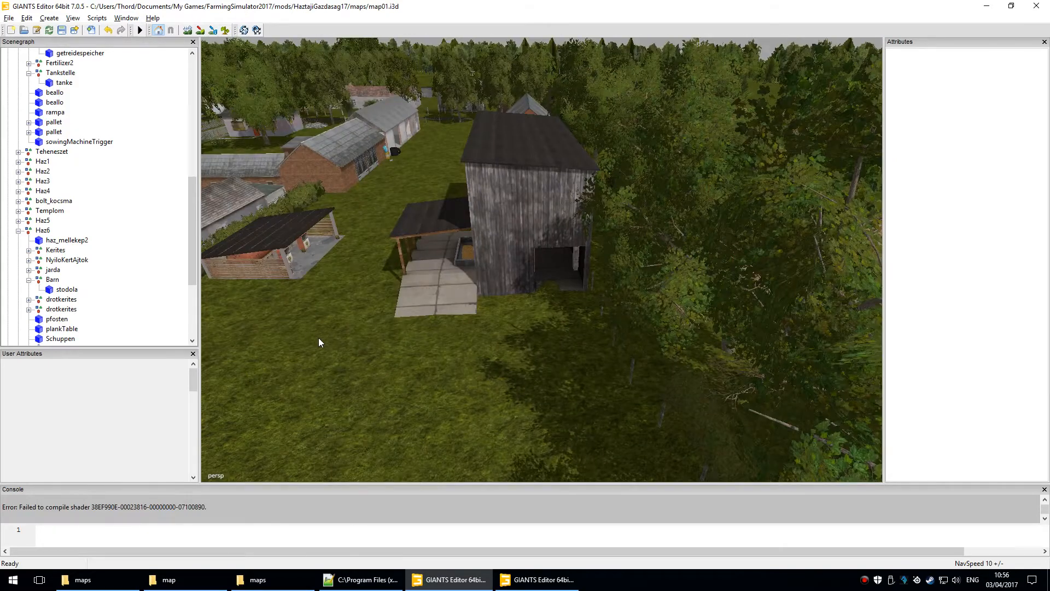
pyautogui.keyDown('alt'); pyautogui.moveTo(320, 342); pyautogui.dragTo(358, 258, button='right'); pyautogui.keyUp('alt')
pyautogui.keyDown('alt'); pyautogui.moveTo(321, 371); pyautogui.dragTo(271, 342, button='right'); pyautogui.keyUp('alt')
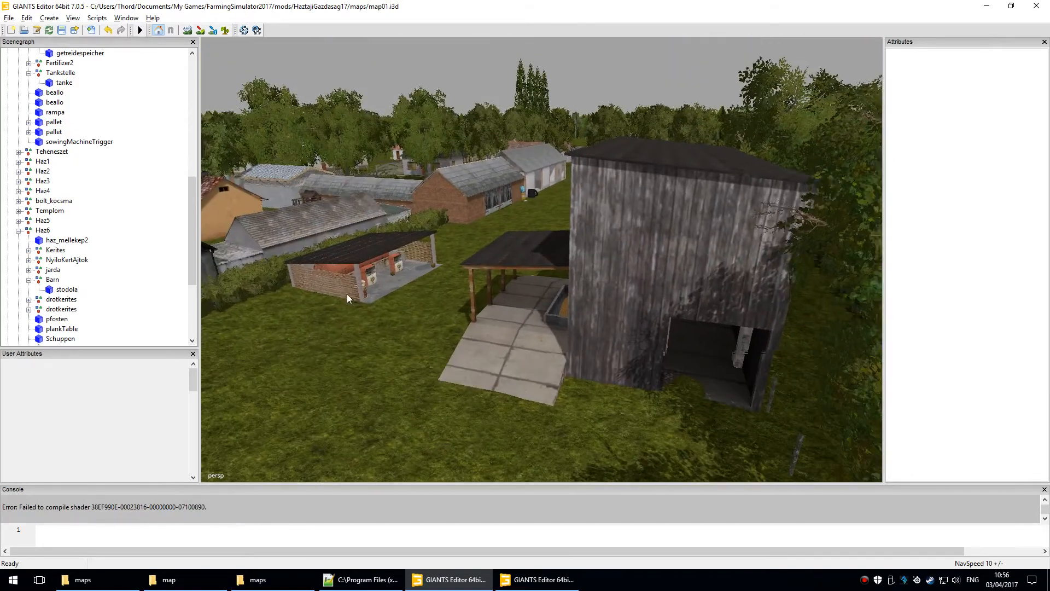
pyautogui.keyDown('alt'); pyautogui.moveTo(338, 328); pyautogui.dragTo(333, 264, button='right'); pyautogui.keyUp('alt')
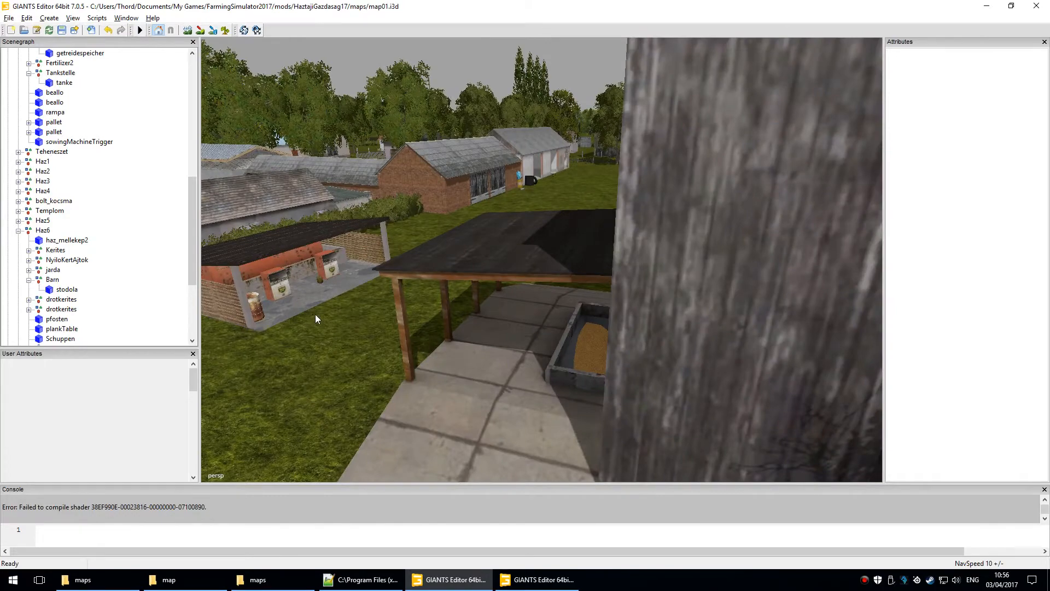
pyautogui.keyDown('alt'); pyautogui.moveTo(342, 318); pyautogui.dragTo(406, 342, button='middle'); pyautogui.keyUp('alt')
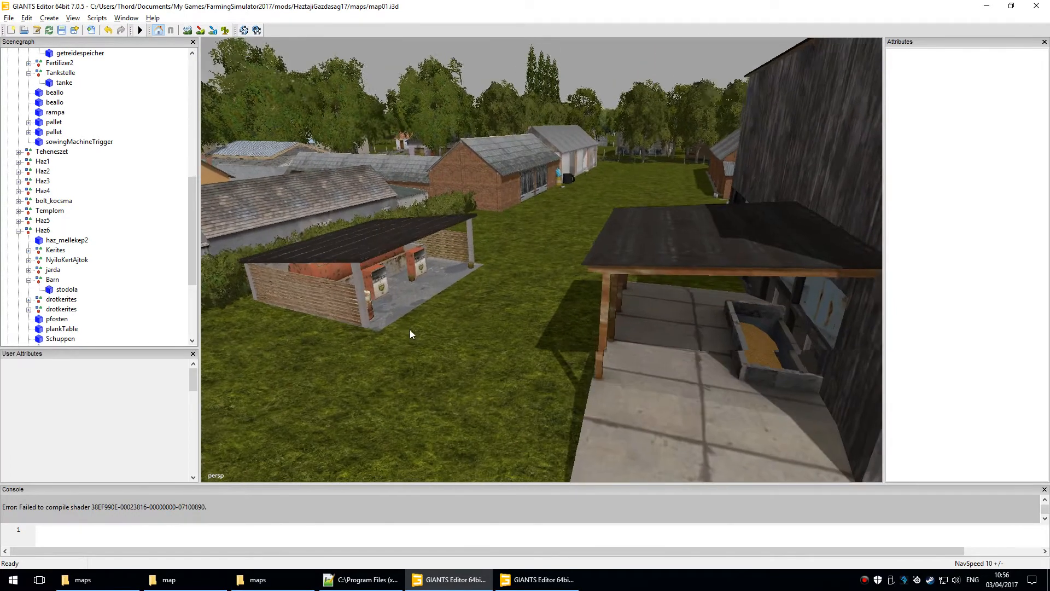
pyautogui.keyDown('alt'); pyautogui.moveTo(406, 343); pyautogui.dragTo(432, 348, button='right'); pyautogui.keyUp('alt')
pyautogui.keyDown('alt'); pyautogui.moveTo(432, 348); pyautogui.dragTo(664, 401); pyautogui.keyUp('alt')
pyautogui.keyDown('alt'); pyautogui.moveTo(664, 402); pyautogui.dragTo(672, 367, button='right'); pyautogui.keyUp('alt')
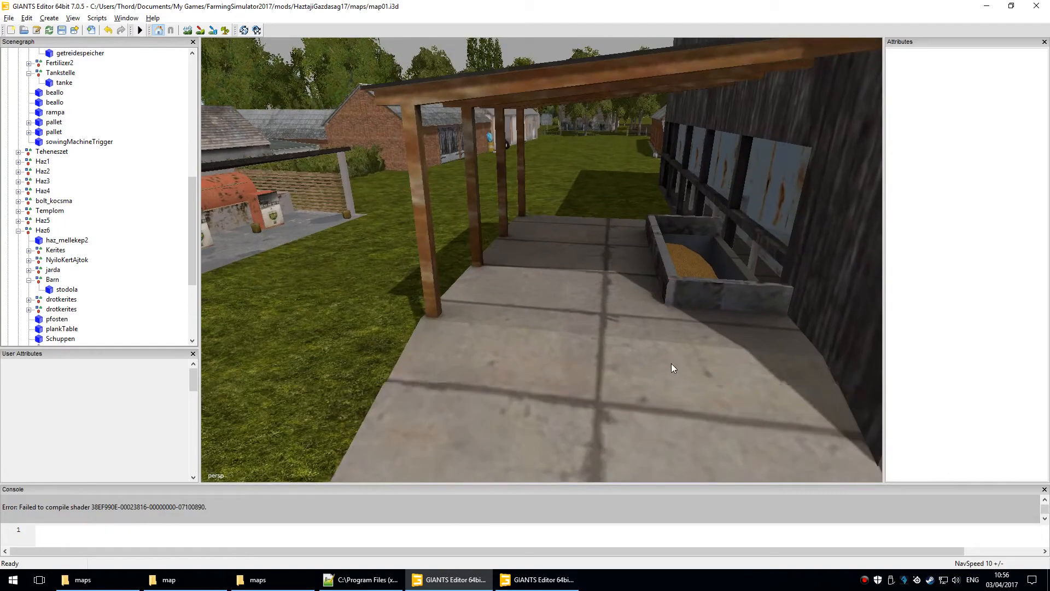
pyautogui.keyDown('alt'); pyautogui.moveTo(606, 104); pyautogui.dragTo(471, 302, button='right'); pyautogui.keyUp('alt')
pyautogui.keyDown('alt'); pyautogui.moveTo(472, 301); pyautogui.dragTo(411, 303); pyautogui.keyUp('alt')
pyautogui.keyDown('alt'); pyautogui.moveTo(411, 303); pyautogui.dragTo(558, 367, button='middle'); pyautogui.keyUp('alt')
# - Examine the dark-roofed stodolaZZ barn in Haz1 and the yard between it and the neighbouring house
pyautogui.keyDown('alt'); pyautogui.moveTo(490, 375); pyautogui.dragTo(556, 241, button='right'); pyautogui.keyUp('alt')
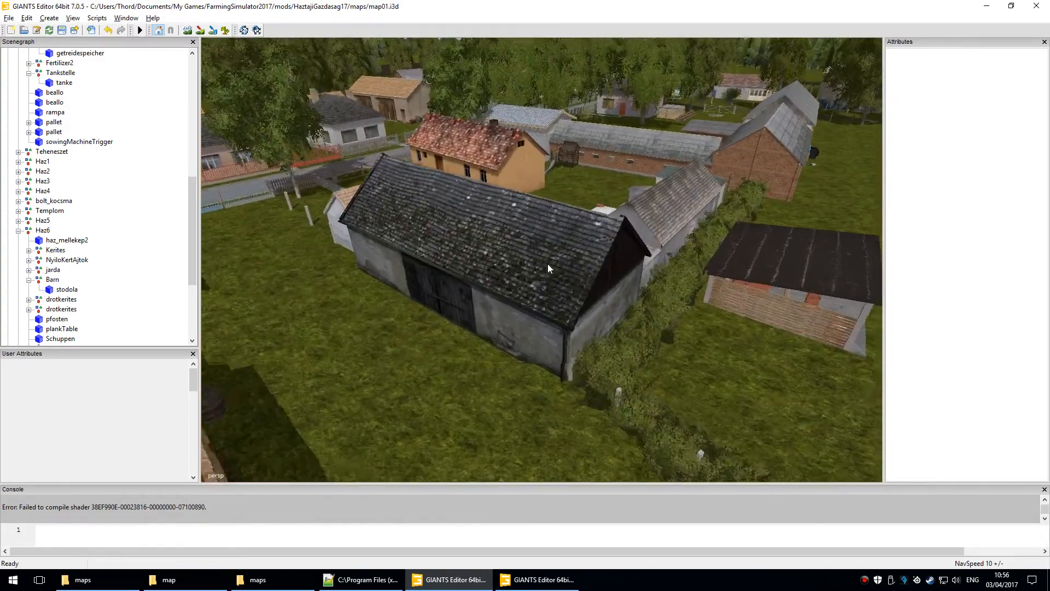
pyautogui.keyDown('alt'); pyautogui.moveTo(614, 308); pyautogui.dragTo(510, 381, button='right'); pyautogui.keyUp('alt')
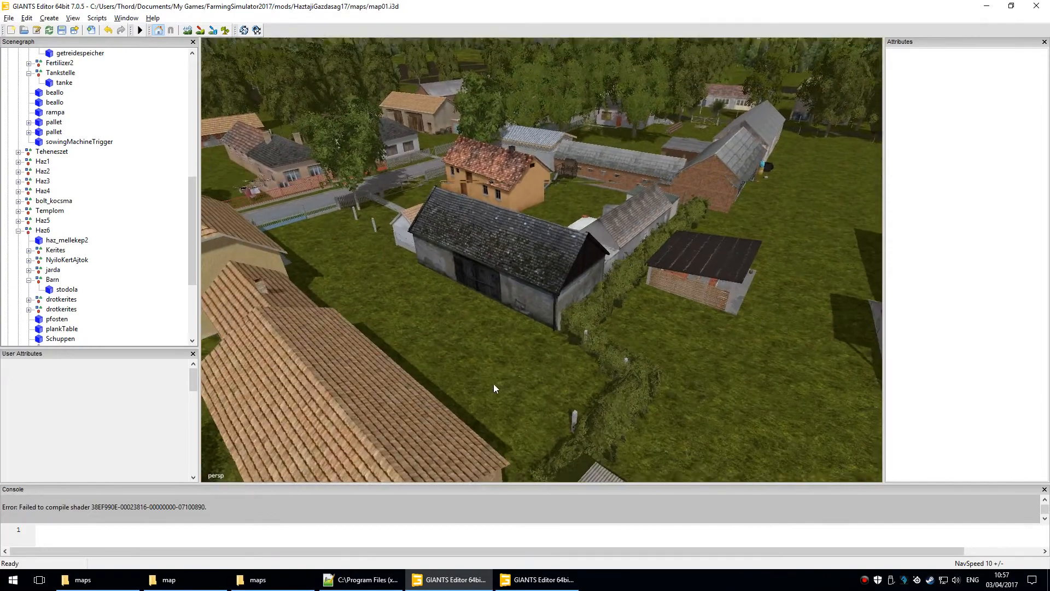
pyautogui.keyDown('alt'); pyautogui.moveTo(510, 382); pyautogui.dragTo(460, 389); pyautogui.keyUp('alt')
pyautogui.click(589, 250)
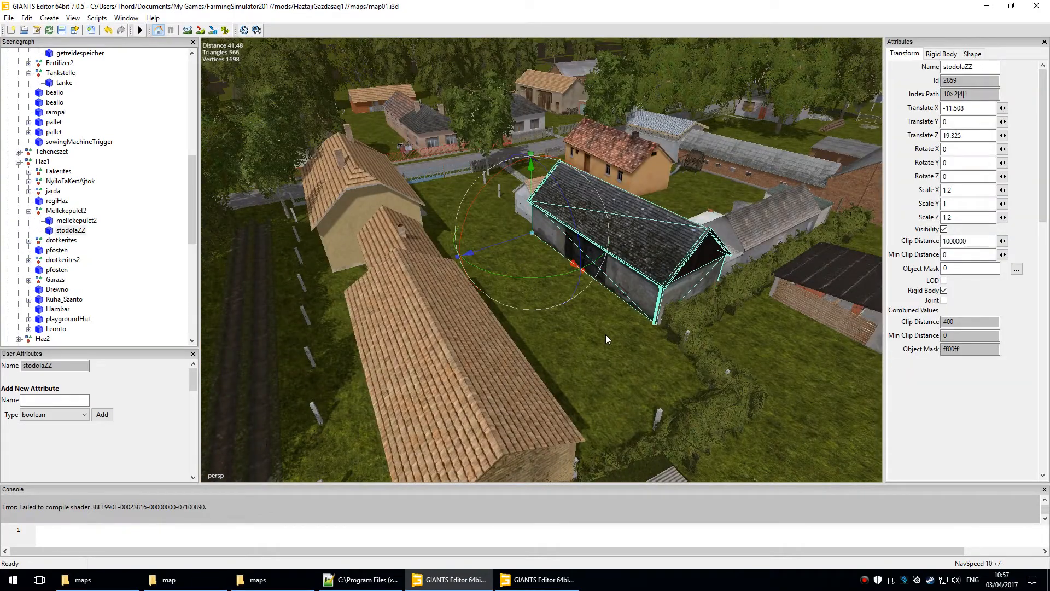
pyautogui.keyDown('alt'); pyautogui.moveTo(665, 353); pyautogui.dragTo(677, 377, button='right'); pyautogui.keyUp('alt')
pyautogui.keyDown('alt'); pyautogui.moveTo(677, 376); pyautogui.dragTo(634, 406); pyautogui.keyUp('alt')
pyautogui.keyDown('alt'); pyautogui.moveTo(629, 325); pyautogui.dragTo(485, 456, button='middle'); pyautogui.keyUp('alt')
pyautogui.keyDown('alt'); pyautogui.moveTo(749, 307); pyautogui.dragTo(745, 320, button='right'); pyautogui.keyUp('alt')
pyautogui.keyDown('alt'); pyautogui.moveTo(744, 320); pyautogui.dragTo(802, 336); pyautogui.keyUp('alt')
pyautogui.keyDown('alt'); pyautogui.moveTo(467, 244); pyautogui.dragTo(628, 358, button='middle'); pyautogui.keyUp('alt')
pyautogui.keyDown('alt'); pyautogui.moveTo(544, 297); pyautogui.dragTo(637, 274); pyautogui.keyUp('alt')
# - Examine the white Leonto tarpaulin in the Haz1 yard, its nested Trigger and its location in the village
pyautogui.click(582, 225)
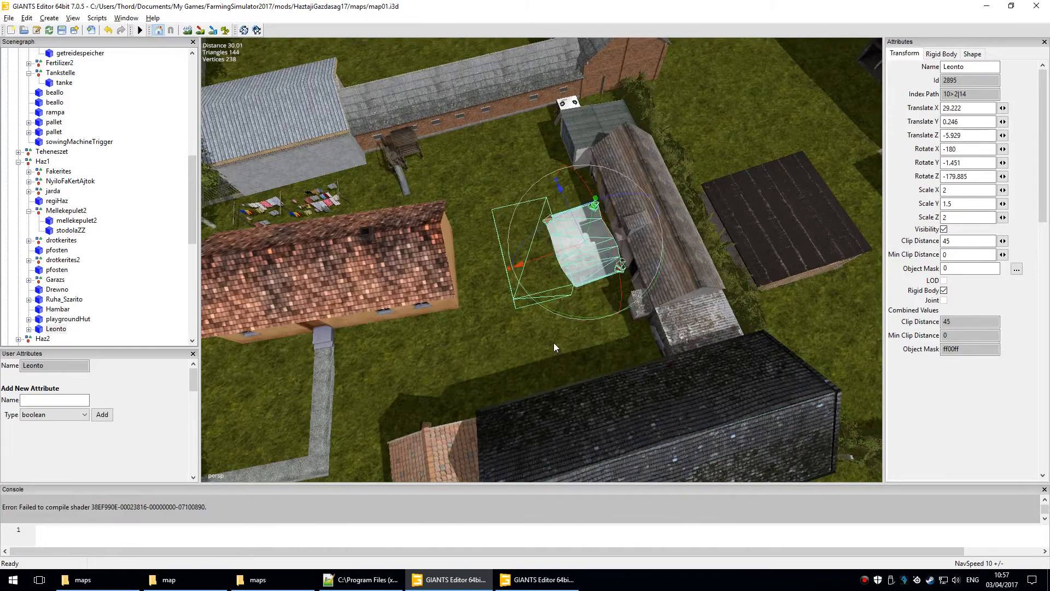
pyautogui.keyDown('alt'); pyautogui.moveTo(444, 386); pyautogui.dragTo(567, 274, button='right'); pyautogui.keyUp('alt')
pyautogui.keyDown('alt'); pyautogui.moveTo(622, 346); pyautogui.dragTo(619, 297, button='middle'); pyautogui.keyUp('alt')
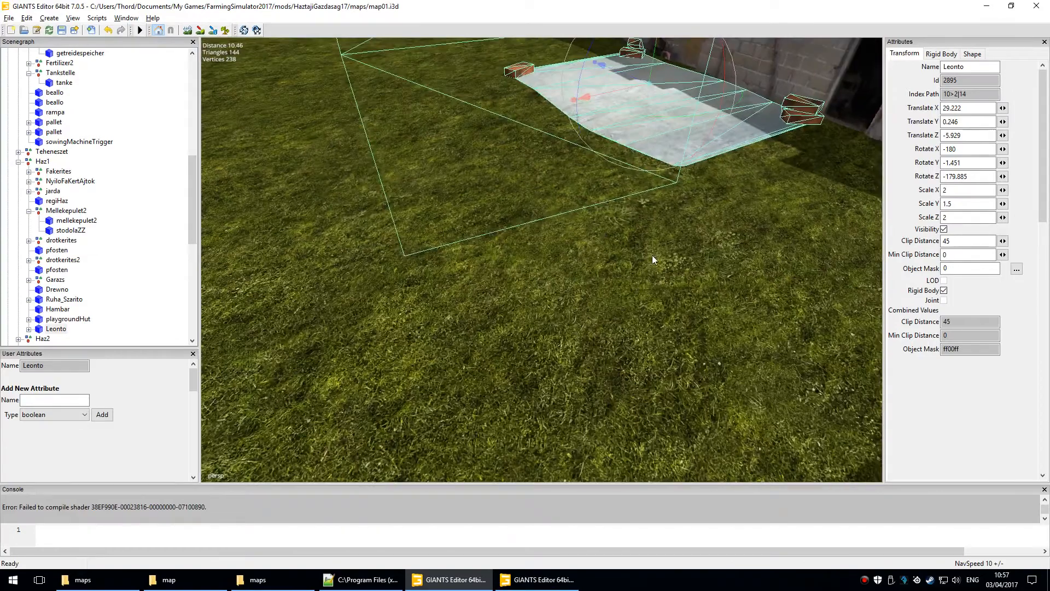
pyautogui.press('f')
pyautogui.click(507, 188)
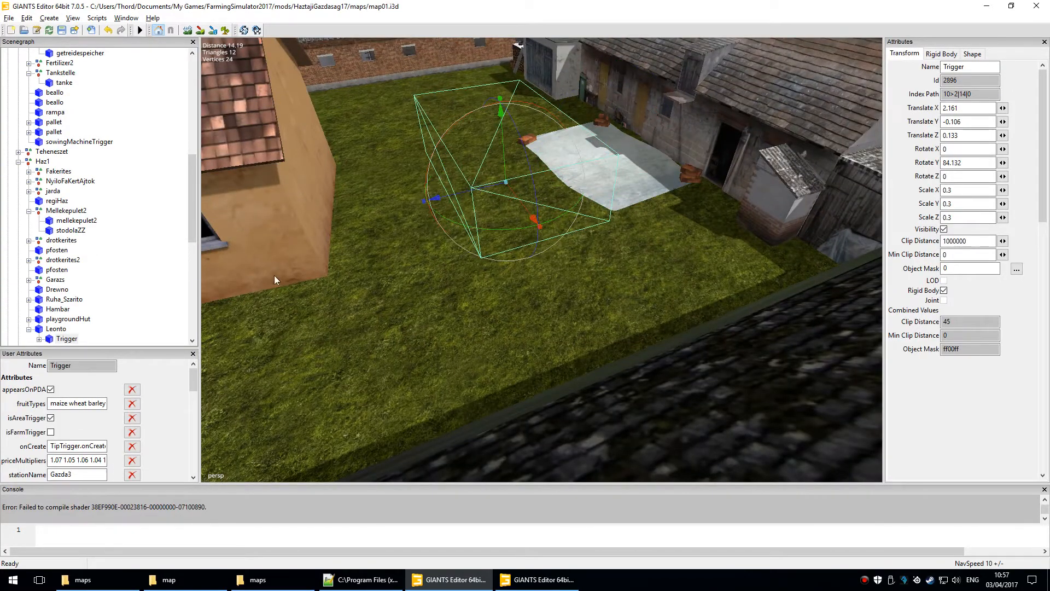
pyautogui.moveTo(191, 219); pyautogui.dragTo(191, 269)
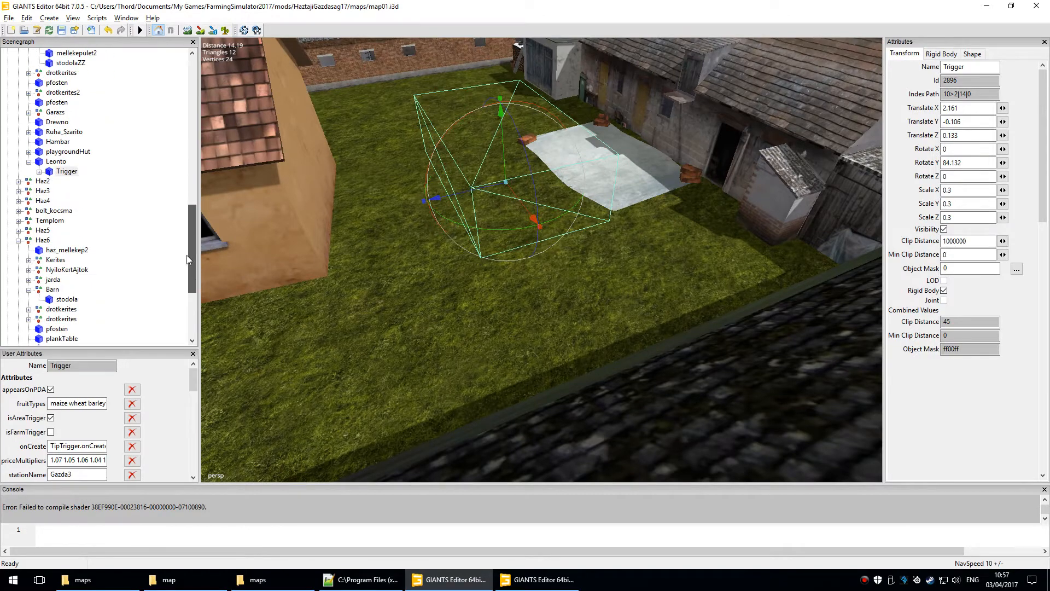
pyautogui.click(56, 160)
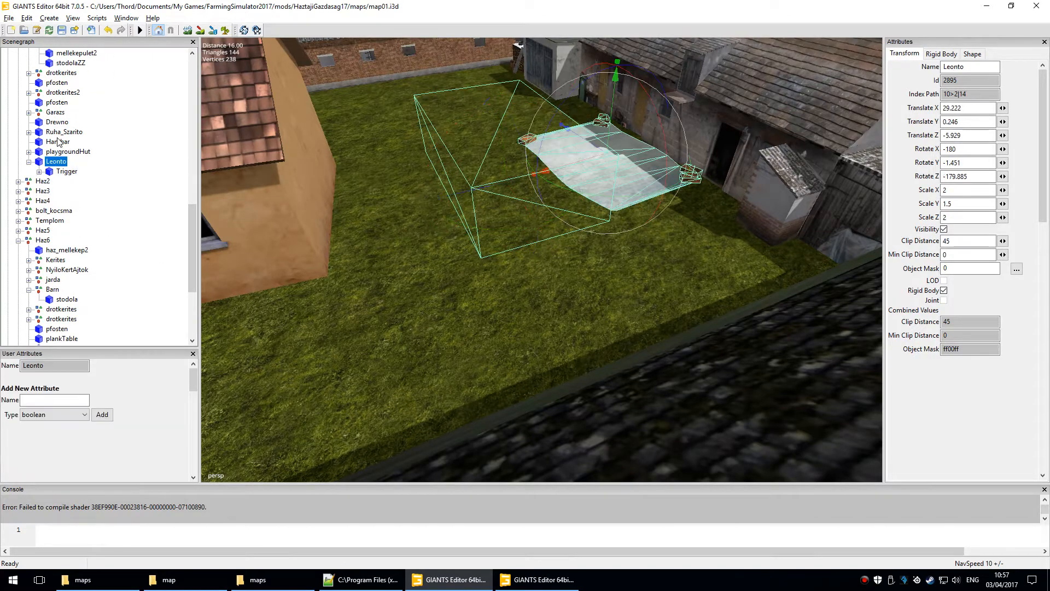
pyautogui.scroll(-10, 552, 265)
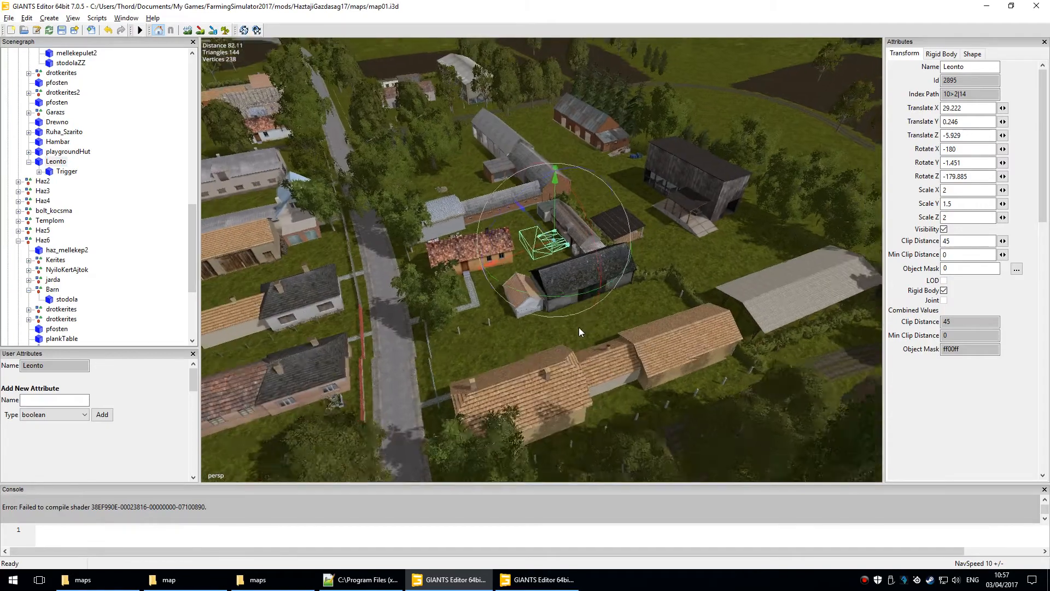
pyautogui.scroll(9, 606, 266)
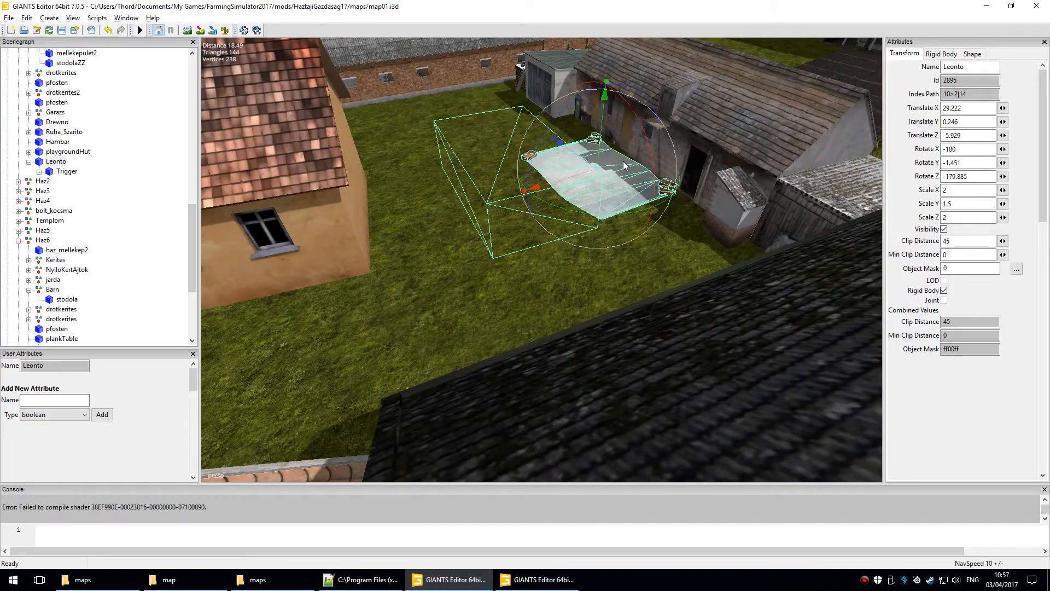
pyautogui.click(564, 278)
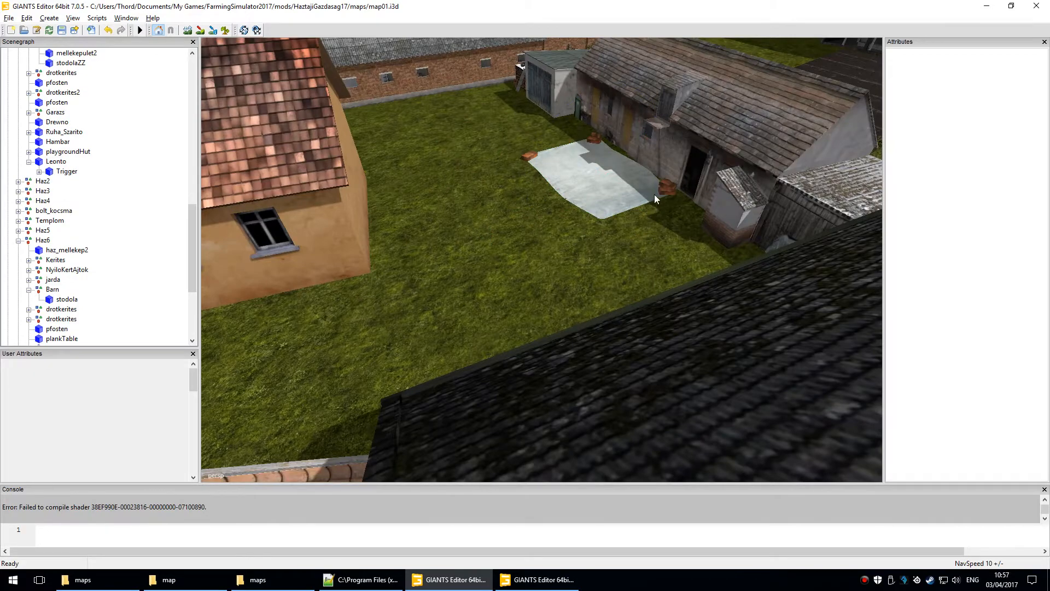
pyautogui.moveTo(603, 248); pyautogui.dragTo(626, 256, button='right')
pyautogui.click(621, 169)
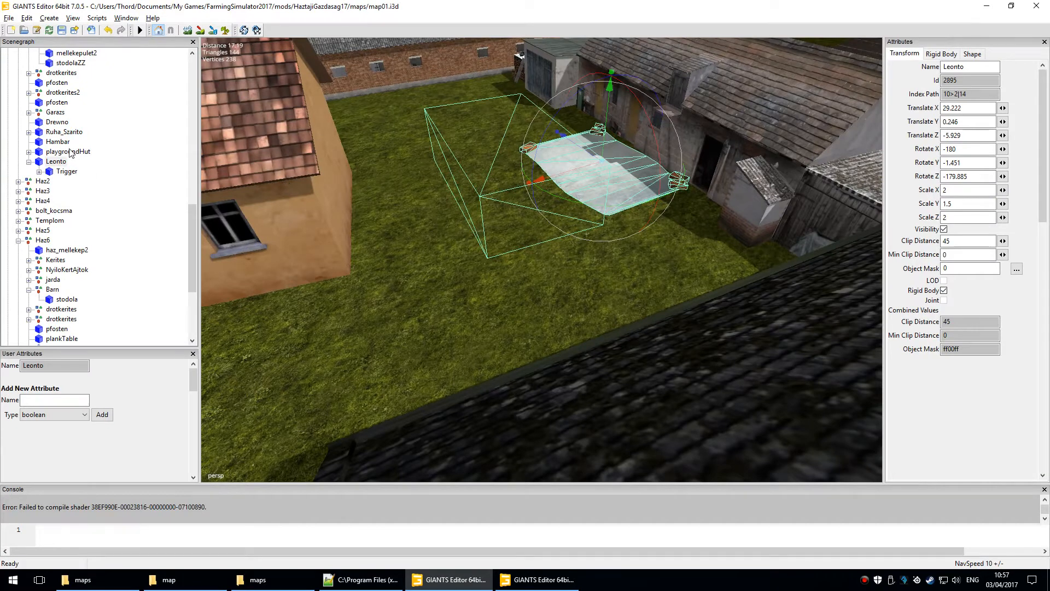
# - Clear the fruitTypes attribute of the Trigger nested in Leonto, and delete that trigger while keeping the Leonto tarpaulin
pyautogui.press('Down')
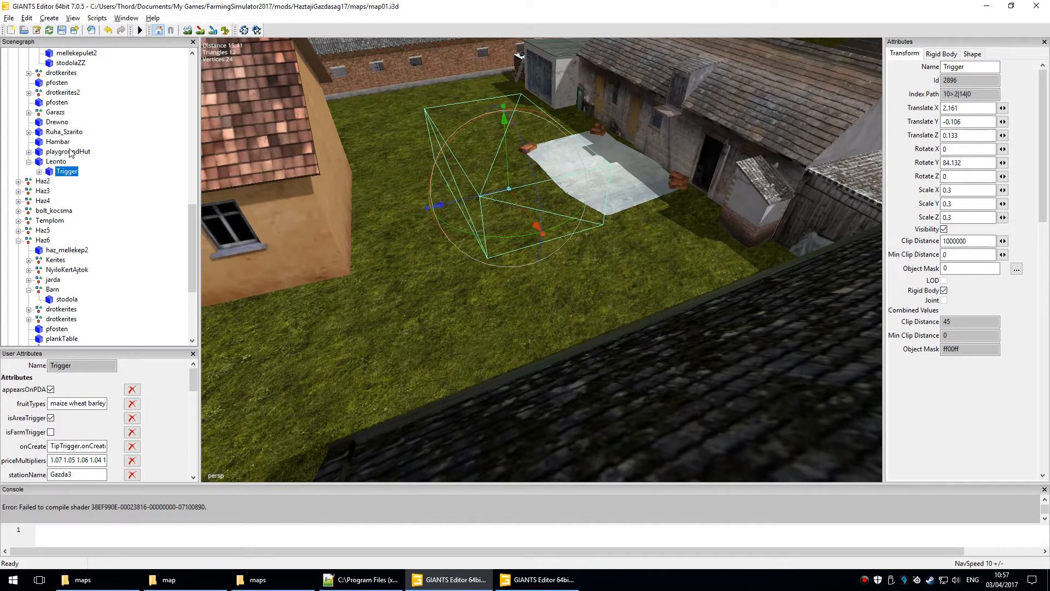
pyautogui.click(50, 403)
pyautogui.hotkey('ctrl', 'a')
pyautogui.press('Delete')
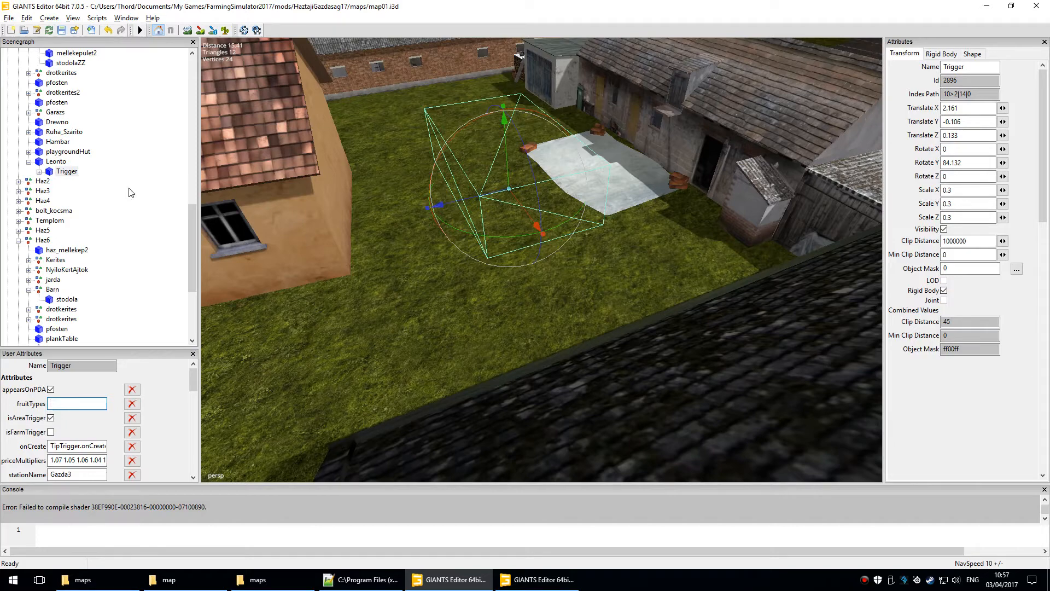
pyautogui.click(66, 172)
pyautogui.press('Delete')
# - Survey the village farmyards across the road from Haz1 for further objects to clean up
pyautogui.scroll(-8, 425, 312)
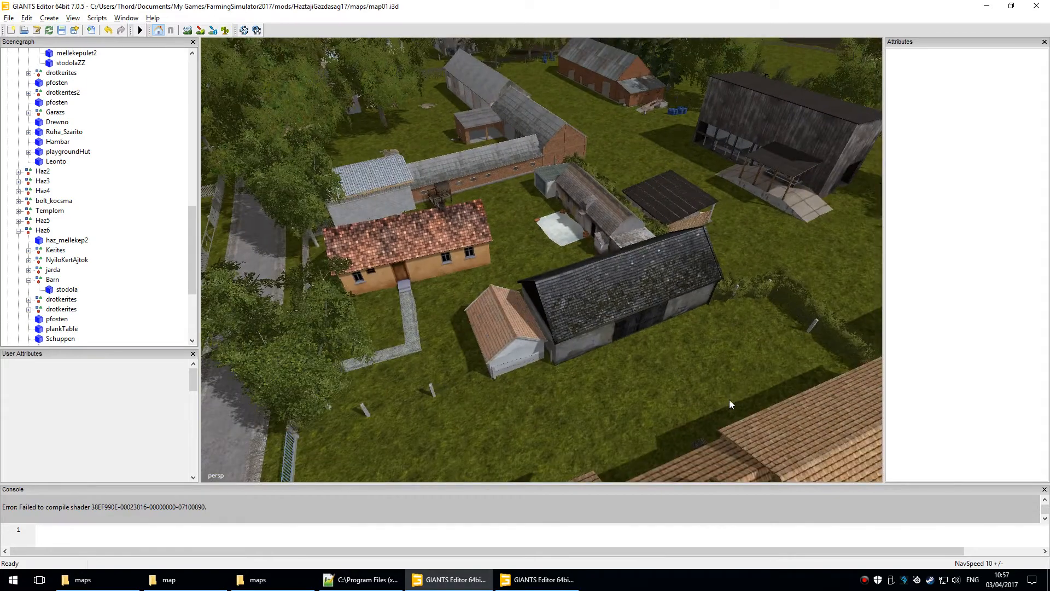
pyautogui.scroll(-6, 682, 365)
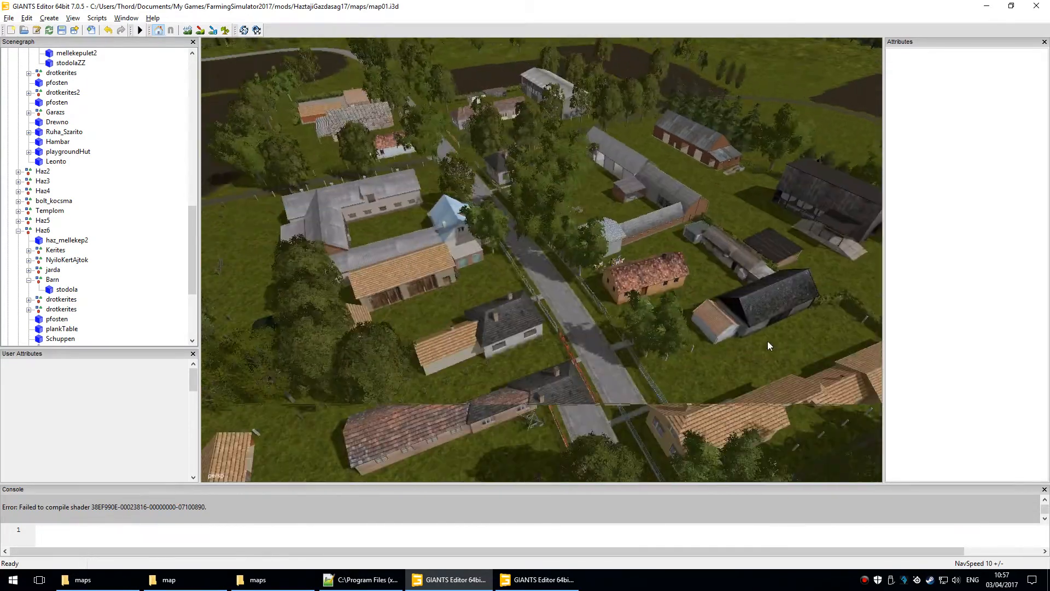
pyautogui.keyDown('alt'); pyautogui.moveTo(501, 342); pyautogui.dragTo(832, 324, button='middle'); pyautogui.keyUp('alt')
pyautogui.scroll(10, 601, 388)
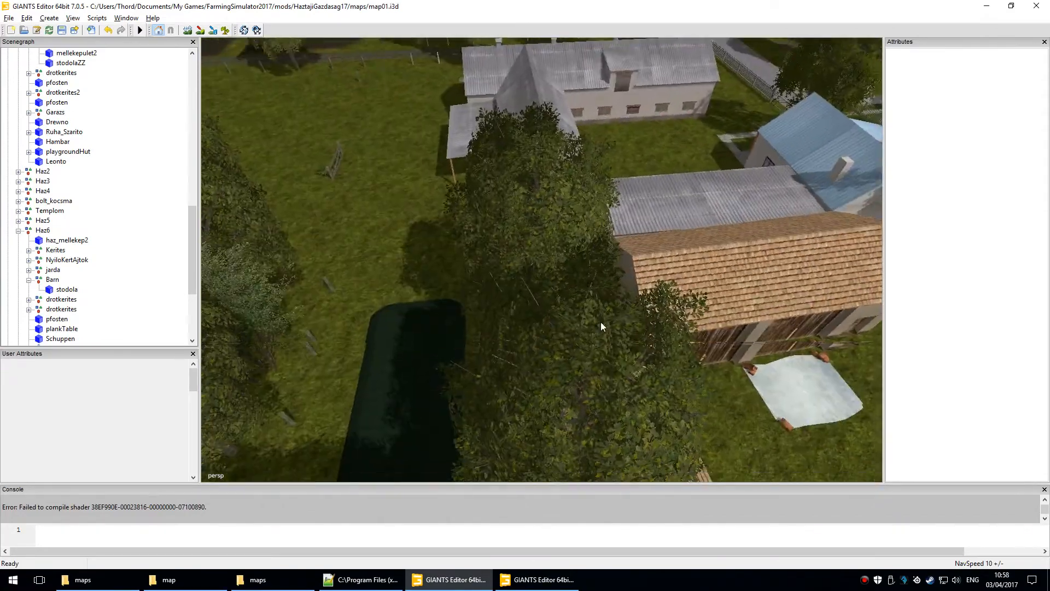
pyautogui.keyDown('alt'); pyautogui.moveTo(600, 322); pyautogui.dragTo(659, 228); pyautogui.keyUp('alt')
pyautogui.keyDown('alt'); pyautogui.moveTo(658, 227); pyautogui.dragTo(499, 486, button='right'); pyautogui.keyUp('alt')
pyautogui.keyDown('alt'); pyautogui.moveTo(624, 394); pyautogui.dragTo(638, 369); pyautogui.keyUp('alt')
pyautogui.keyDown('alt'); pyautogui.moveTo(749, 202); pyautogui.dragTo(602, 287, button='middle'); pyautogui.keyUp('alt')
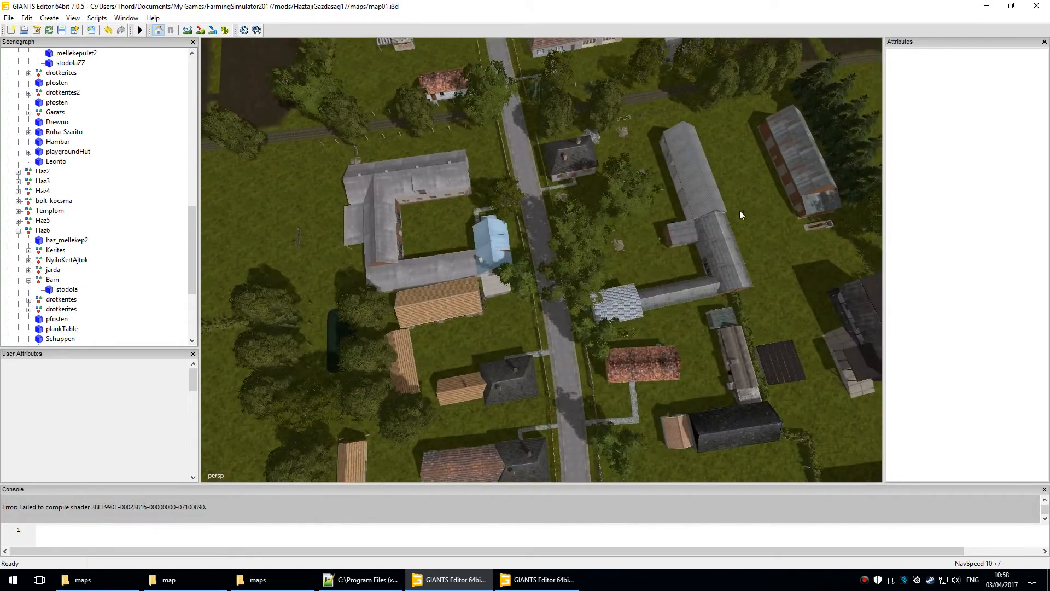
# - Look over the buildings beyond the railway line as far as the paved yard with the yellow-black floor marking
pyautogui.keyDown('alt'); pyautogui.moveTo(772, 182); pyautogui.dragTo(552, 227, button='middle'); pyautogui.keyUp('alt')
pyautogui.keyDown('alt'); pyautogui.moveTo(705, 421); pyautogui.dragTo(758, 509, button='middle'); pyautogui.keyUp('alt')
pyautogui.keyDown('alt'); pyautogui.moveTo(618, 339); pyautogui.dragTo(726, 470, button='middle'); pyautogui.keyUp('alt')
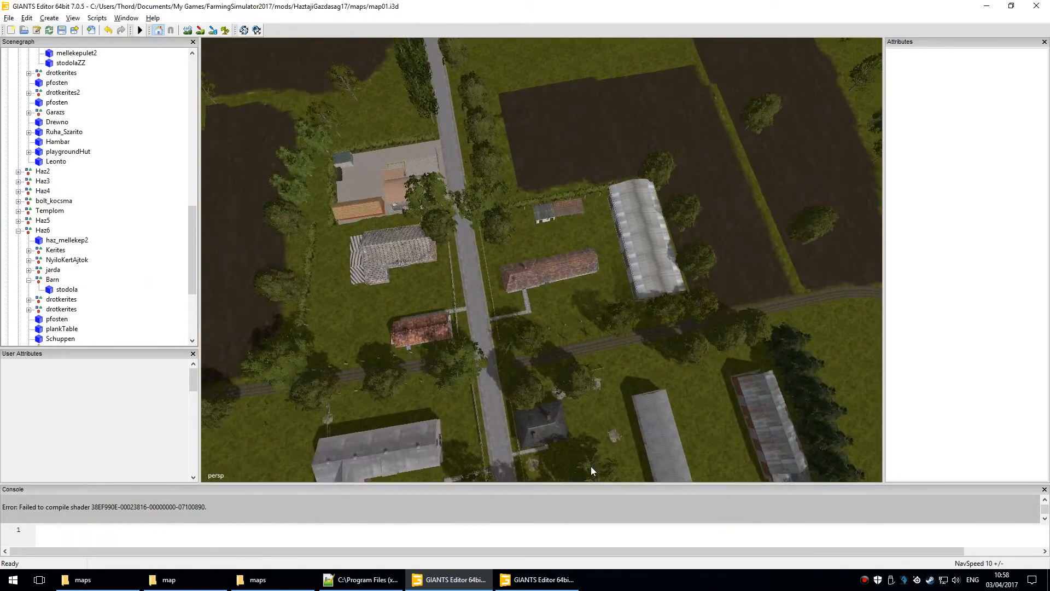
pyautogui.keyDown('alt'); pyautogui.moveTo(510, 321); pyautogui.dragTo(612, 229, button='right'); pyautogui.keyUp('alt')
pyautogui.keyDown('alt'); pyautogui.moveTo(579, 319); pyautogui.dragTo(676, 194, button='right'); pyautogui.keyUp('alt')
pyautogui.keyDown('alt'); pyautogui.moveTo(465, 355); pyautogui.dragTo(703, 469, button='middle'); pyautogui.keyUp('alt')
pyautogui.keyDown('alt'); pyautogui.moveTo(553, 428); pyautogui.dragTo(564, 167, button='right'); pyautogui.keyUp('alt')
pyautogui.keyDown('alt'); pyautogui.moveTo(565, 166); pyautogui.dragTo(542, 554, button='middle'); pyautogui.keyUp('alt')
pyautogui.keyDown('alt'); pyautogui.moveTo(631, 343); pyautogui.dragTo(534, 373); pyautogui.keyUp('alt')
pyautogui.keyDown('alt'); pyautogui.moveTo(534, 373); pyautogui.dragTo(295, 236, button='middle'); pyautogui.keyUp('alt')
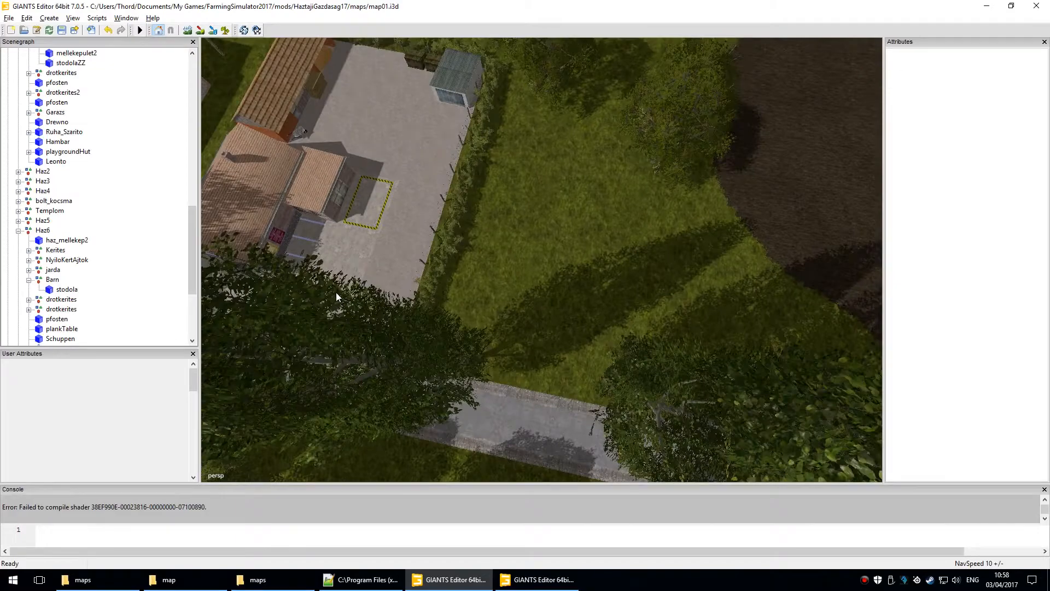
# - Delete the Husbolt pig trigger with its yellow-black floor marking from the Metzgerei group in Hentes
pyautogui.keyDown('alt'); pyautogui.moveTo(336, 295); pyautogui.dragTo(406, 187, button='right'); pyautogui.keyUp('alt')
pyautogui.keyDown('alt'); pyautogui.moveTo(395, 253); pyautogui.dragTo(540, 243, button='middle'); pyautogui.keyUp('alt')
pyautogui.keyDown('alt'); pyautogui.moveTo(502, 331); pyautogui.dragTo(461, 282); pyautogui.keyUp('alt')
pyautogui.keyDown('alt'); pyautogui.moveTo(601, 401); pyautogui.dragTo(564, 363, button='middle'); pyautogui.keyUp('alt')
pyautogui.keyDown('alt'); pyautogui.moveTo(519, 382); pyautogui.dragTo(533, 349, button='right'); pyautogui.keyUp('alt')
pyautogui.keyDown('alt'); pyautogui.moveTo(521, 412); pyautogui.dragTo(539, 385, button='middle'); pyautogui.keyUp('alt')
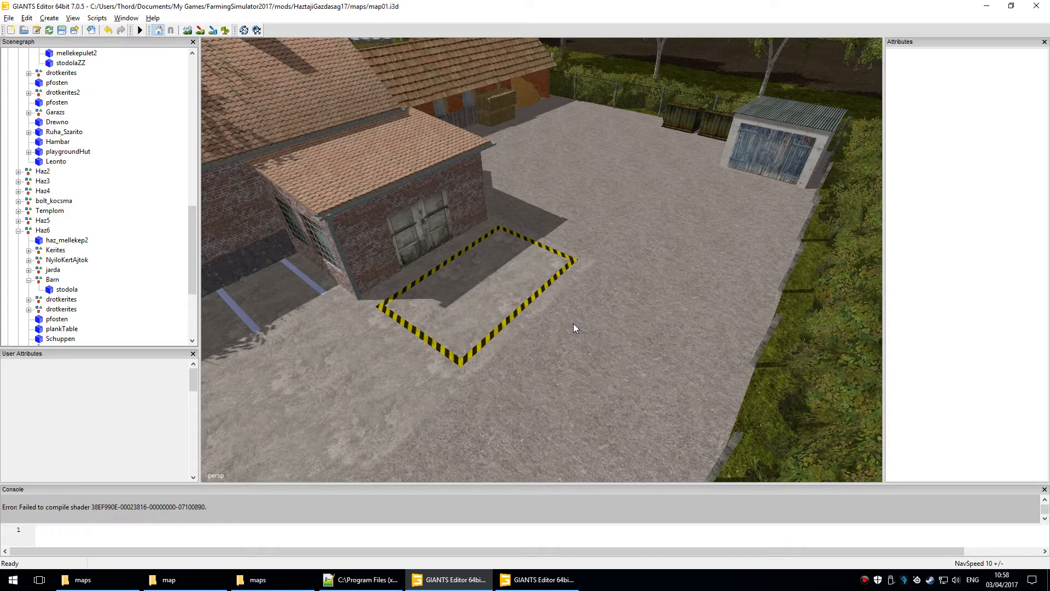
pyautogui.click(501, 224)
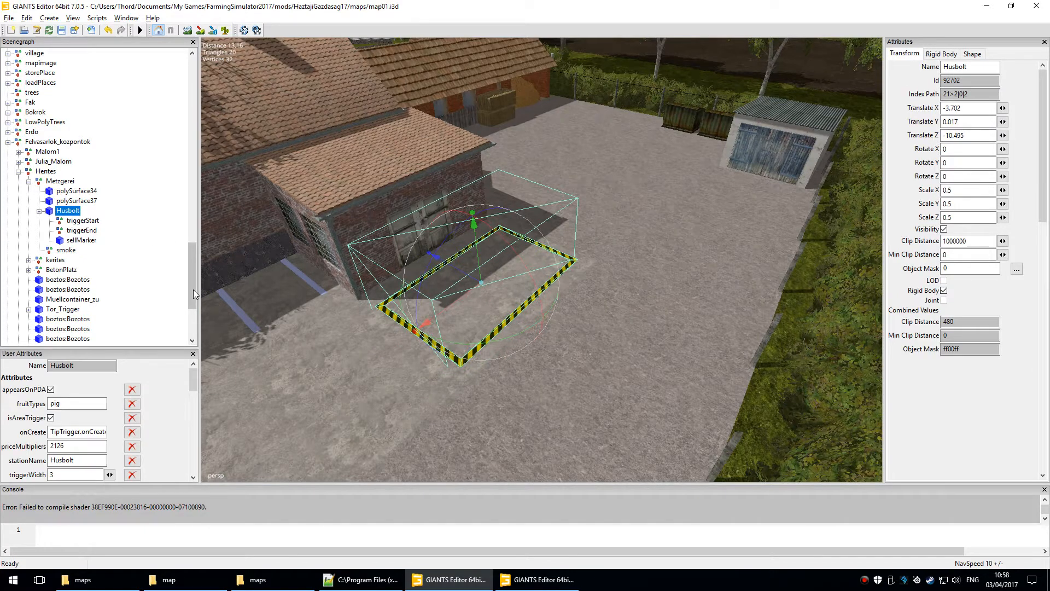
pyautogui.press('Delete')
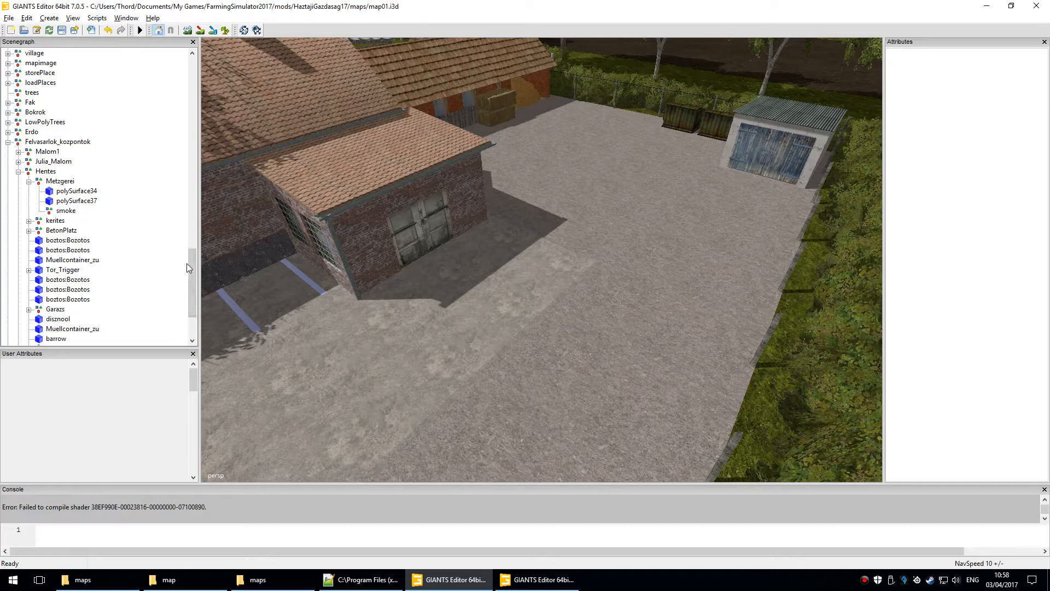
# - Inspect the polySurface34 and polySurface37 objects of the Metzgerei building from above the yard
pyautogui.click(77, 191)
pyautogui.keyDown('alt'); pyautogui.moveTo(690, 197); pyautogui.dragTo(714, 291); pyautogui.keyUp('alt')
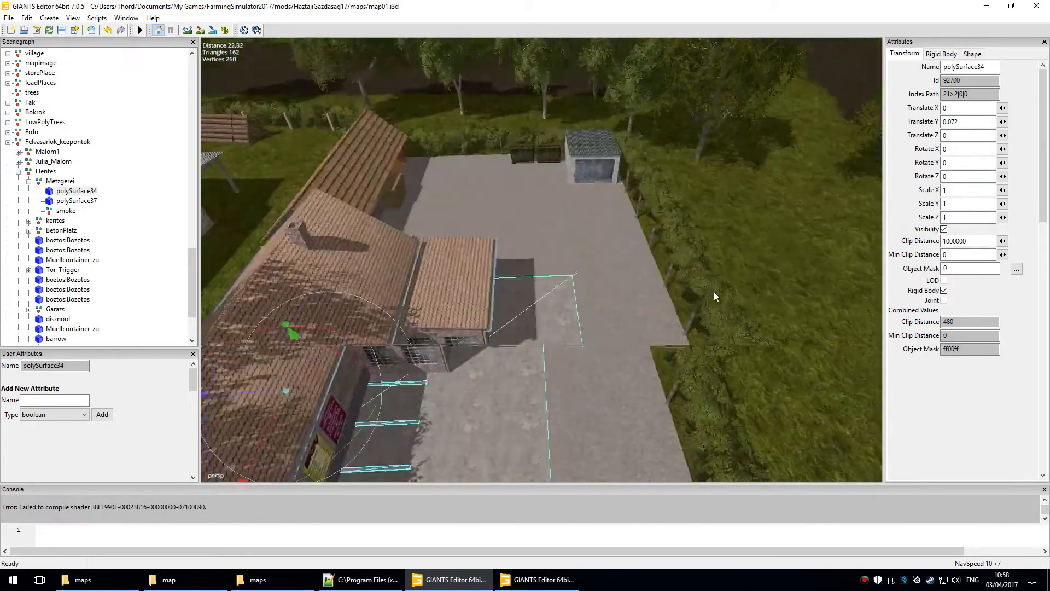
pyautogui.keyDown('alt'); pyautogui.moveTo(714, 291); pyautogui.dragTo(731, 264, button='middle'); pyautogui.keyUp('alt')
pyautogui.keyDown('alt'); pyautogui.moveTo(732, 264); pyautogui.dragTo(680, 389, button='right'); pyautogui.keyUp('alt')
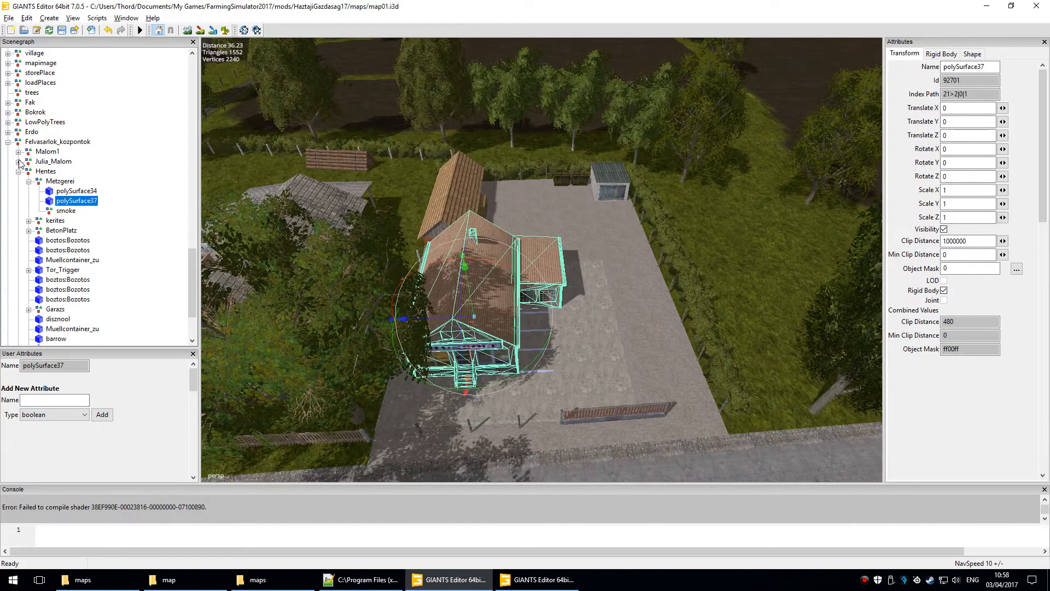
# - Inspect the Metzgerei group and its smoke object in Hentes, including the surrounding village houses
pyautogui.click(59, 180)
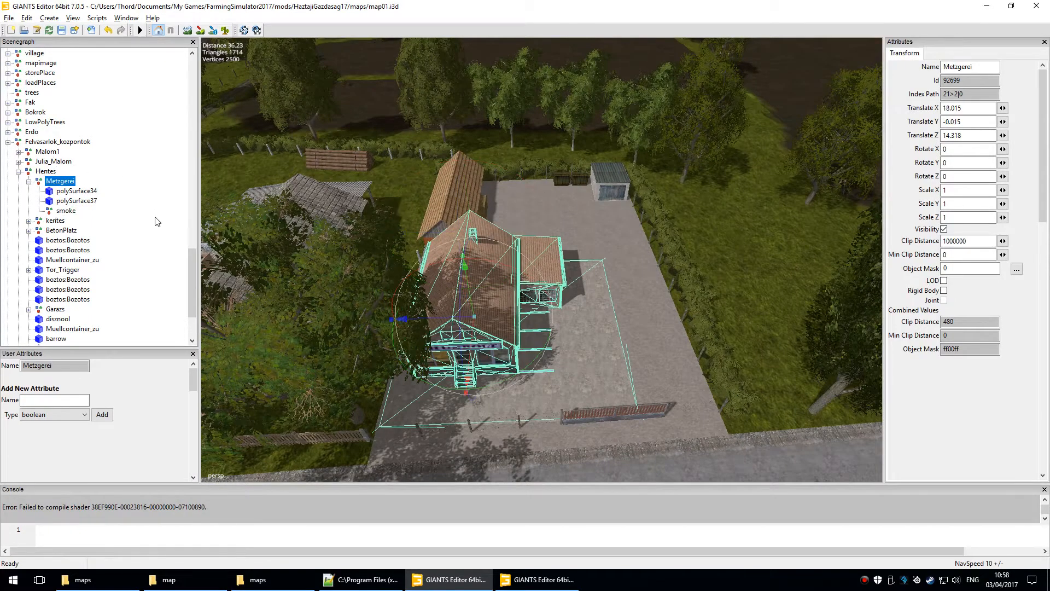
pyautogui.click(66, 210)
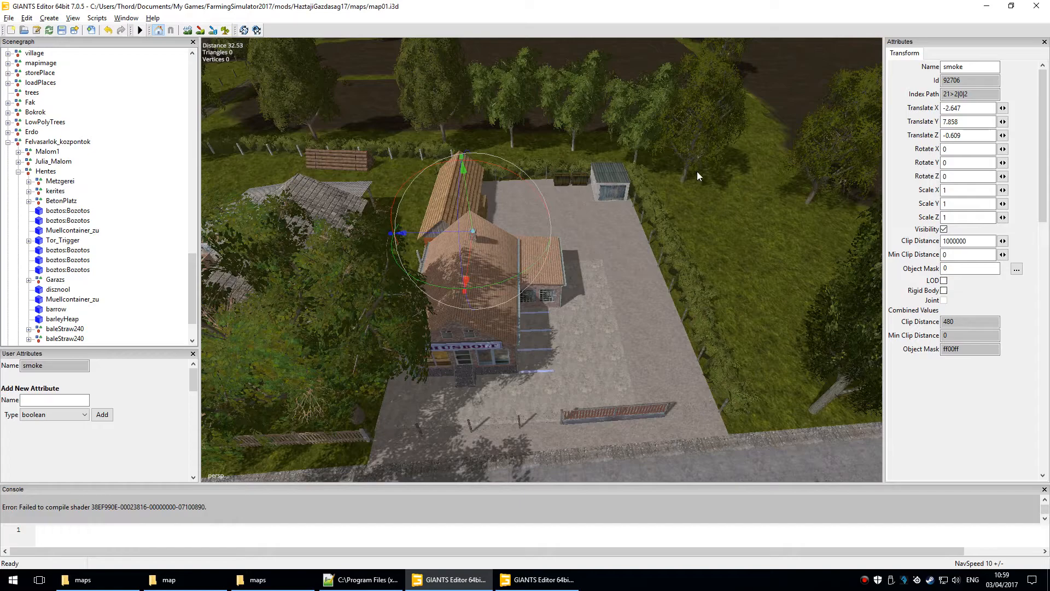
pyautogui.scroll(-6, 639, 284)
pyautogui.keyDown('alt'); pyautogui.moveTo(542, 369); pyautogui.dragTo(347, 371); pyautogui.keyUp('alt')
pyautogui.scroll(4, 660, 349)
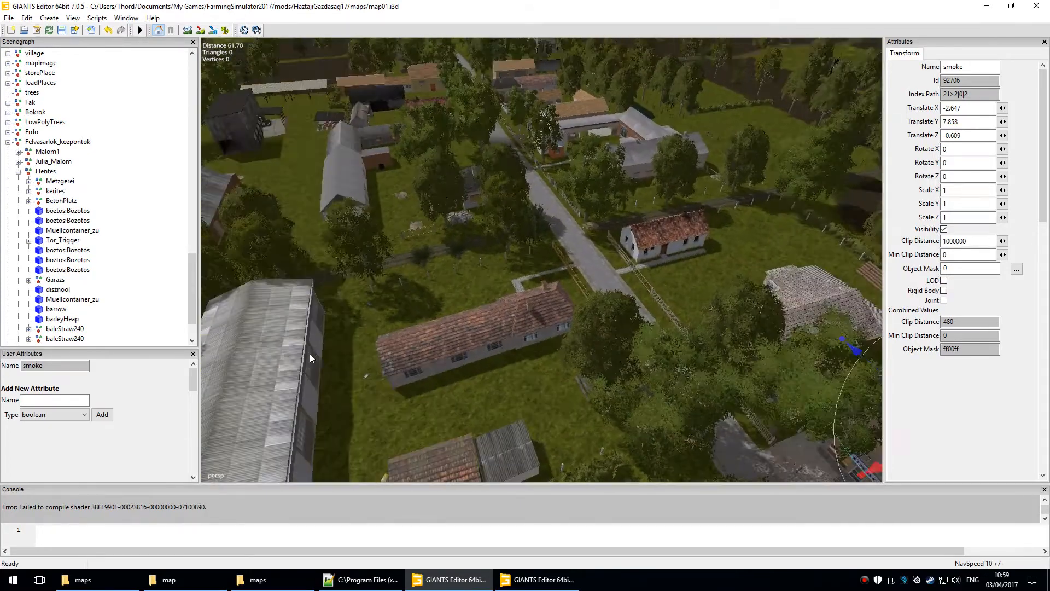
pyautogui.keyDown('alt'); pyautogui.moveTo(681, 134); pyautogui.dragTo(536, 275, button='middle'); pyautogui.keyUp('alt')
pyautogui.scroll(-4, 536, 275)
pyautogui.keyDown('alt'); pyautogui.moveTo(690, 238); pyautogui.dragTo(512, 275, button='middle'); pyautogui.keyUp('alt')
pyautogui.scroll(-6, 512, 275)
pyautogui.keyDown('alt'); pyautogui.moveTo(512, 275); pyautogui.dragTo(700, 237); pyautogui.keyUp('alt')
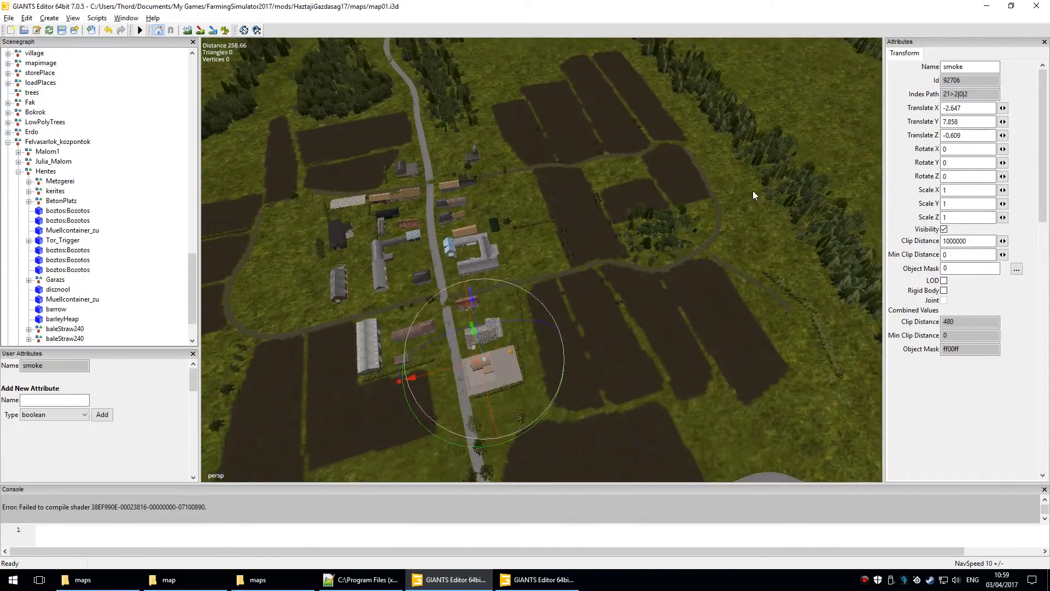
# - Survey the fields and tree belts beyond the village for further buildings to check
pyautogui.keyDown('alt'); pyautogui.moveTo(700, 237); pyautogui.dragTo(149, 363, button='middle'); pyautogui.keyUp('alt')
pyautogui.moveTo(679, 257)
pyautogui.keyDown('alt'); pyautogui.mouseDown(button='middle')
pyautogui.moveTo(736, 431)
pyautogui.moveTo(841, 387)
pyautogui.mouseUp(button='middle'); pyautogui.keyUp('alt')
pyautogui.keyDown('alt'); pyautogui.moveTo(525, 219); pyautogui.dragTo(572, 343, button='middle'); pyautogui.keyUp('alt')
pyautogui.keyDown('alt'); pyautogui.moveTo(569, 164); pyautogui.dragTo(475, 337, button='middle'); pyautogui.keyUp('alt')
pyautogui.keyDown('alt'); pyautogui.moveTo(475, 337); pyautogui.dragTo(520, 319); pyautogui.keyUp('alt')
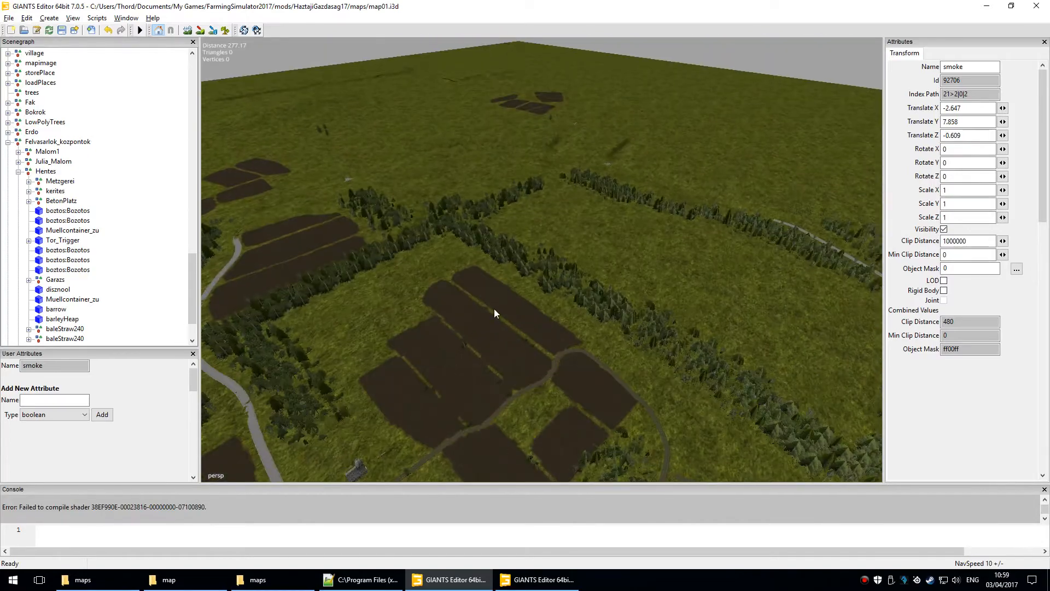
pyautogui.keyDown('alt'); pyautogui.moveTo(520, 319); pyautogui.dragTo(624, 406, button='middle'); pyautogui.keyUp('alt')
pyautogui.keyDown('alt'); pyautogui.moveTo(553, 372); pyautogui.dragTo(621, 413, button='middle'); pyautogui.keyUp('alt')
pyautogui.keyDown('alt'); pyautogui.moveTo(543, 346); pyautogui.dragTo(629, 378, button='middle'); pyautogui.keyUp('alt')
pyautogui.keyDown('alt'); pyautogui.moveTo(415, 279); pyautogui.dragTo(303, 158, button='right'); pyautogui.keyUp('alt')
pyautogui.keyDown('alt'); pyautogui.moveTo(304, 159); pyautogui.dragTo(876, 353, button='middle'); pyautogui.keyUp('alt')
pyautogui.scroll(-1, 903, 364)
pyautogui.keyDown('alt'); pyautogui.moveTo(278, 129); pyautogui.dragTo(760, 377, button='middle'); pyautogui.keyUp('alt')
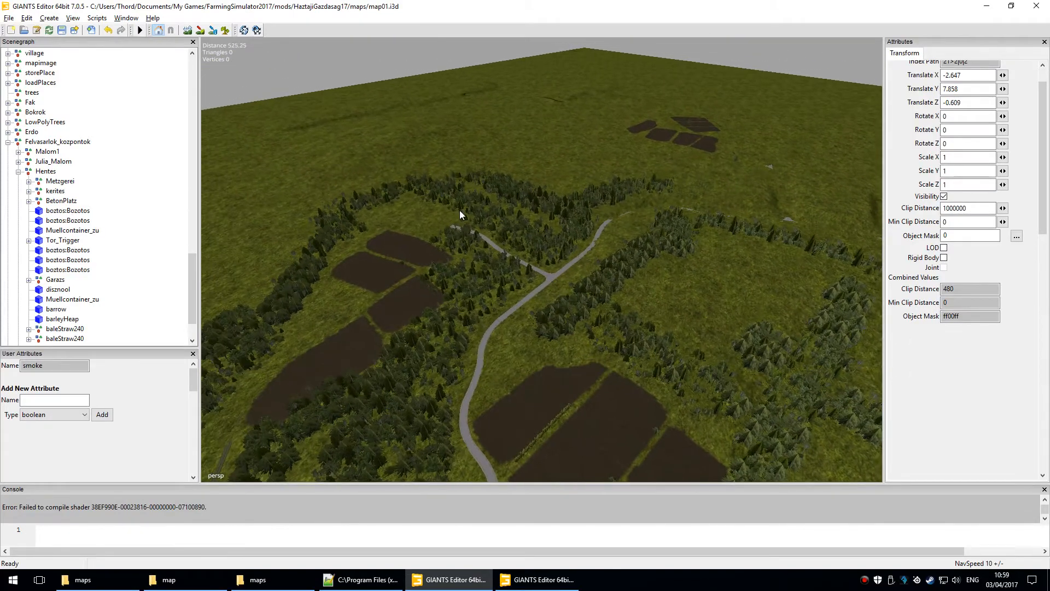
# - Follow the forest road to the group of distant buildings beside the fields
pyautogui.keyDown('alt'); pyautogui.moveTo(460, 211); pyautogui.dragTo(629, 350, button='middle'); pyautogui.keyUp('alt')
pyautogui.moveTo(490, 371)
pyautogui.keyDown('alt'); pyautogui.mouseDown(button='right')
pyautogui.moveTo(382, 315)
pyautogui.moveTo(559, 56)
pyautogui.mouseUp(button='right'); pyautogui.keyUp('alt')
pyautogui.moveTo(273, 371)
pyautogui.keyDown('alt'); pyautogui.mouseDown(button='right')
pyautogui.moveTo(321, 328)
pyautogui.moveTo(559, 205)
pyautogui.mouseUp(button='right'); pyautogui.keyUp('alt')
pyautogui.keyDown('alt'); pyautogui.moveTo(317, 334); pyautogui.dragTo(409, 266, button='right'); pyautogui.keyUp('alt')
pyautogui.keyDown('alt'); pyautogui.moveTo(409, 267); pyautogui.dragTo(316, 257, button='middle'); pyautogui.keyUp('alt')
pyautogui.moveTo(317, 257)
pyautogui.keyDown('alt'); pyautogui.mouseDown(button='right')
pyautogui.moveTo(354, 155)
pyautogui.moveTo(445, 261)
pyautogui.moveTo(668, 103)
pyautogui.mouseUp(button='right'); pyautogui.keyUp('alt')
pyautogui.keyDown('alt'); pyautogui.moveTo(668, 103); pyautogui.dragTo(636, 67); pyautogui.keyUp('alt')
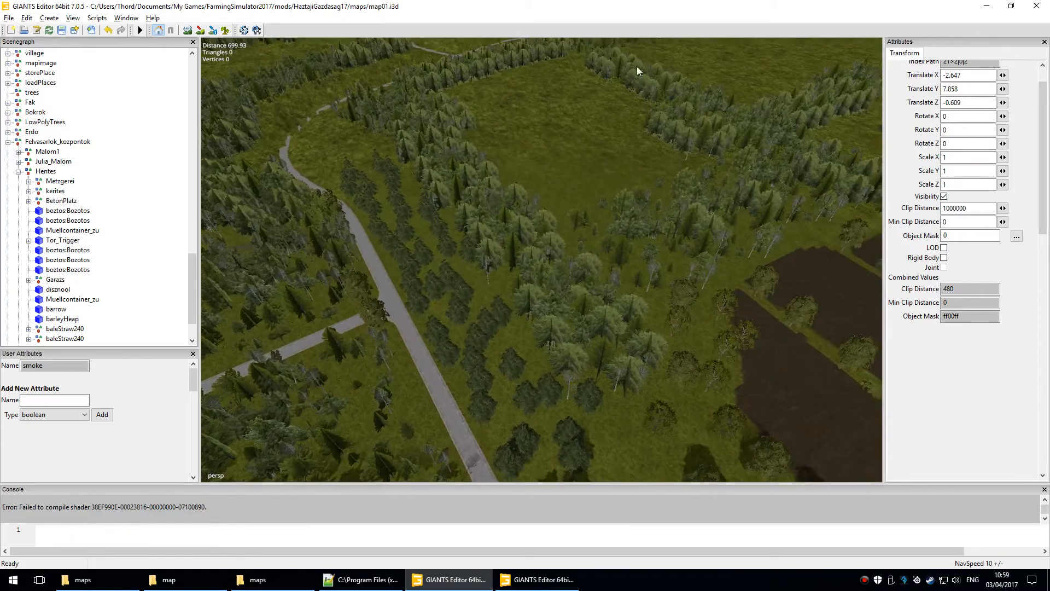
pyautogui.keyDown('alt'); pyautogui.moveTo(687, 83); pyautogui.dragTo(602, 463, button='right'); pyautogui.keyUp('alt')
pyautogui.moveTo(629, 350)
pyautogui.keyDown('alt'); pyautogui.mouseDown(button='middle')
pyautogui.moveTo(665, 377)
pyautogui.moveTo(686, 432)
pyautogui.mouseUp(button='middle'); pyautogui.keyUp('alt')
pyautogui.keyDown('alt'); pyautogui.moveTo(516, 154); pyautogui.dragTo(495, 202, button='middle'); pyautogui.keyUp('alt')
pyautogui.keyDown('alt'); pyautogui.moveTo(443, 142); pyautogui.dragTo(439, 194, button='middle'); pyautogui.keyUp('alt')
pyautogui.keyDown('alt'); pyautogui.moveTo(621, 43); pyautogui.dragTo(760, 70, button='right'); pyautogui.keyUp('alt')
pyautogui.keyDown('alt'); pyautogui.moveTo(323, 262); pyautogui.dragTo(471, 328, button='right'); pyautogui.keyUp('alt')
pyautogui.moveTo(340, 89)
pyautogui.keyDown('alt'); pyautogui.mouseDown(button='middle')
pyautogui.moveTo(378, 152)
pyautogui.moveTo(398, 136)
pyautogui.moveTo(566, 209)
pyautogui.mouseUp(button='middle'); pyautogui.keyUp('alt')
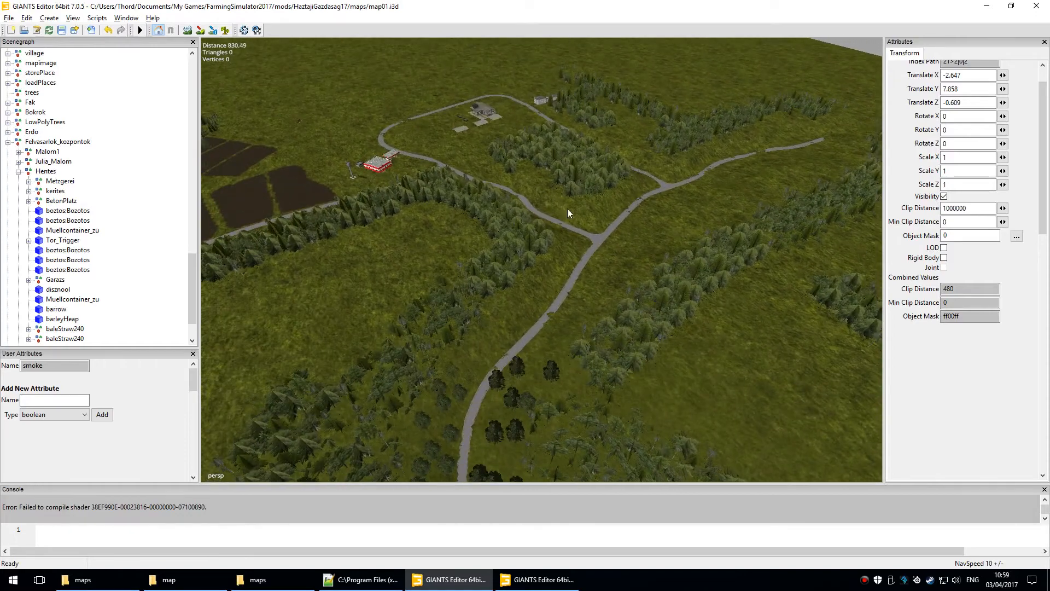
# - Examine the polySurface1 building of the Saegewerk sawmill and the area around its yard
pyautogui.click(460, 106)
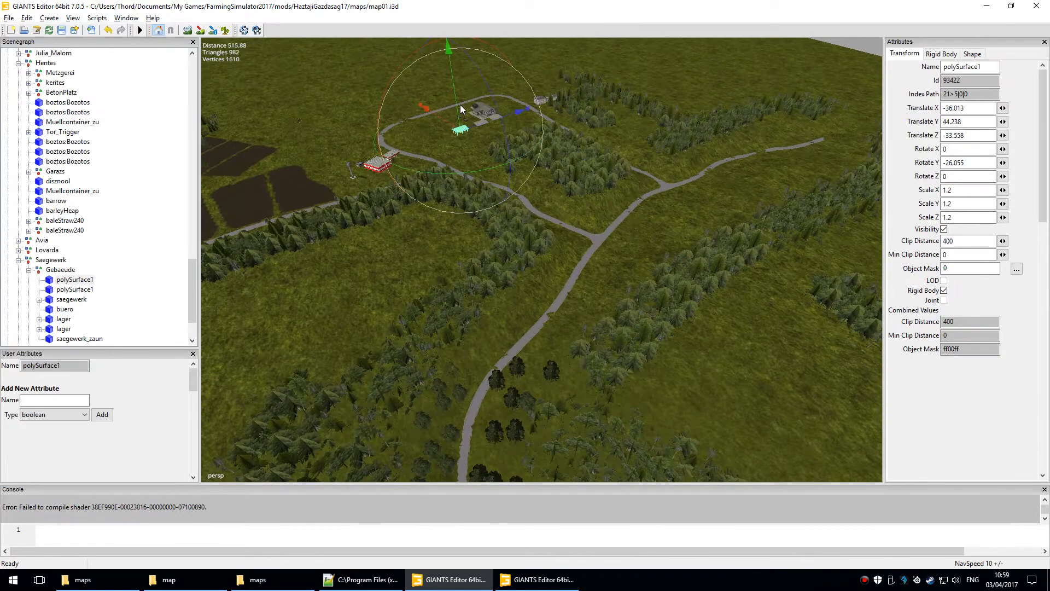
pyautogui.press('f')
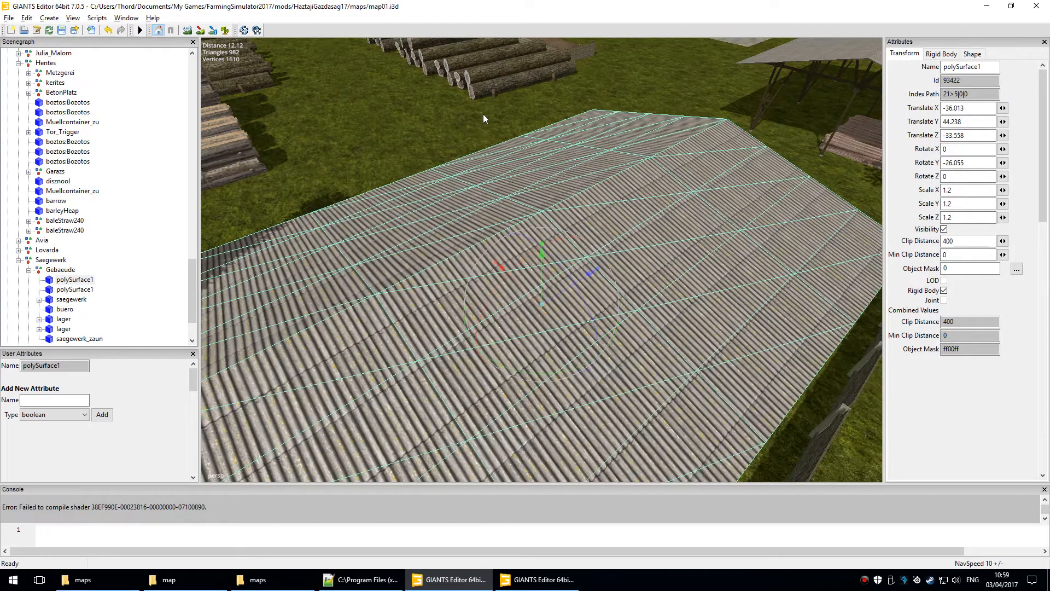
pyautogui.scroll(-5, 449, 309)
pyautogui.keyDown('alt'); pyautogui.moveTo(448, 309); pyautogui.dragTo(425, 179); pyautogui.keyUp('alt')
pyautogui.keyDown('alt'); pyautogui.moveTo(425, 178); pyautogui.dragTo(855, 277, button='middle'); pyautogui.keyUp('alt')
pyautogui.keyDown('alt'); pyautogui.moveTo(587, 295); pyautogui.dragTo(622, 221); pyautogui.keyUp('alt')
pyautogui.keyDown('alt'); pyautogui.moveTo(623, 221); pyautogui.dragTo(837, 203, button='middle'); pyautogui.keyUp('alt')
pyautogui.keyDown('alt'); pyautogui.moveTo(524, 220); pyautogui.dragTo(631, 166, button='middle'); pyautogui.keyUp('alt')
pyautogui.keyDown('alt'); pyautogui.moveTo(631, 166); pyautogui.dragTo(632, 200, button='right'); pyautogui.keyUp('alt')
pyautogui.keyDown('alt'); pyautogui.moveTo(631, 200); pyautogui.dragTo(508, 169); pyautogui.keyUp('alt')
pyautogui.keyDown('alt'); pyautogui.moveTo(513, 167); pyautogui.dragTo(721, 125, button='right'); pyautogui.keyUp('alt')
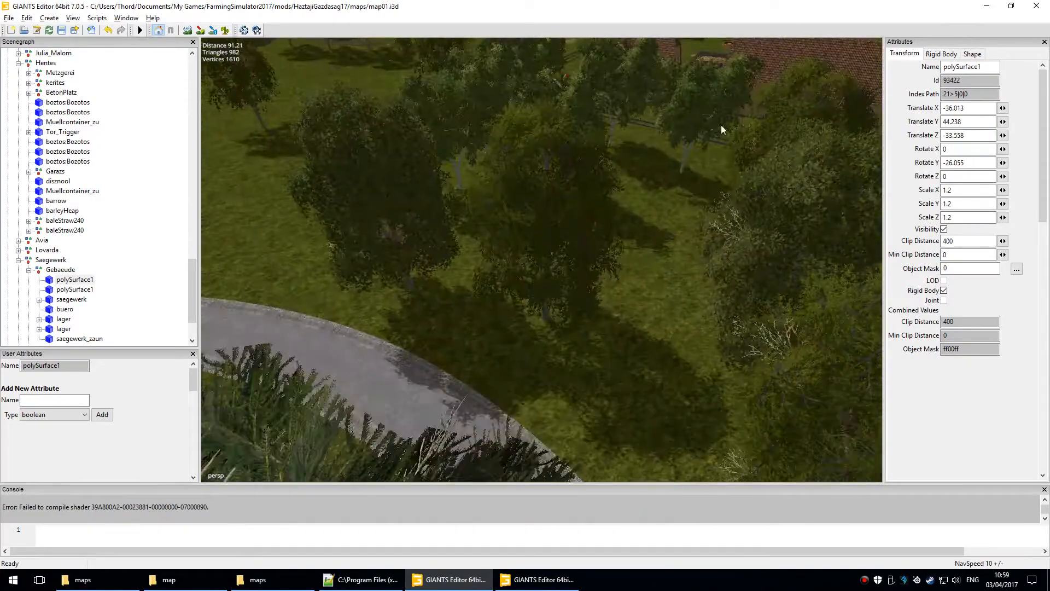
# - Look over the horse farm, its paddock and its yard for objects to clean up
pyautogui.keyDown('alt'); pyautogui.moveTo(720, 125); pyautogui.dragTo(716, 306, button='middle'); pyautogui.keyUp('alt')
pyautogui.keyDown('alt'); pyautogui.moveTo(670, 71); pyautogui.dragTo(671, 366, button='middle'); pyautogui.keyUp('alt')
pyautogui.keyDown('alt'); pyautogui.moveTo(700, 110); pyautogui.dragTo(700, 284, button='middle'); pyautogui.keyUp('alt')
pyautogui.keyDown('alt'); pyautogui.moveTo(487, 262); pyautogui.dragTo(506, 290); pyautogui.keyUp('alt')
pyautogui.keyDown('alt'); pyautogui.moveTo(507, 290); pyautogui.dragTo(444, 168, button='right'); pyautogui.keyUp('alt')
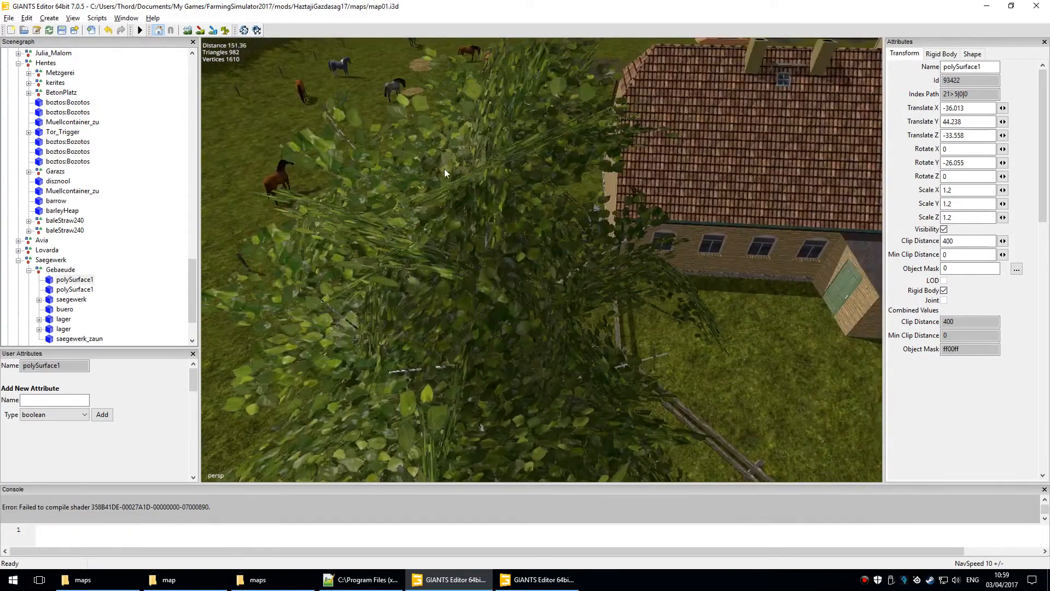
pyautogui.keyDown('alt'); pyautogui.moveTo(422, 165); pyautogui.dragTo(579, 210, button='middle'); pyautogui.keyUp('alt')
pyautogui.keyDown('alt'); pyautogui.moveTo(539, 304); pyautogui.dragTo(586, 206, button='right'); pyautogui.keyUp('alt')
pyautogui.keyDown('alt'); pyautogui.moveTo(541, 197); pyautogui.dragTo(842, 235, button='middle'); pyautogui.keyUp('alt')
pyautogui.keyDown('alt'); pyautogui.moveTo(735, 270); pyautogui.dragTo(388, 332, button='right'); pyautogui.keyUp('alt')
pyautogui.keyDown('alt'); pyautogui.moveTo(461, 212); pyautogui.dragTo(656, 361, button='middle'); pyautogui.keyUp('alt')
pyautogui.keyDown('alt'); pyautogui.moveTo(592, 375); pyautogui.dragTo(702, 85, button='right'); pyautogui.keyUp('alt')
pyautogui.keyDown('alt'); pyautogui.moveTo(612, 278); pyautogui.dragTo(672, 76, button='right'); pyautogui.keyUp('alt')
# - Examine the fenced heap with its groundStain01 object and the Lovarda tip trigger in the horse farm yard
pyautogui.click(731, 228)
pyautogui.keyDown('alt'); pyautogui.moveTo(730, 228); pyautogui.dragTo(730, 264); pyautogui.keyUp('alt')
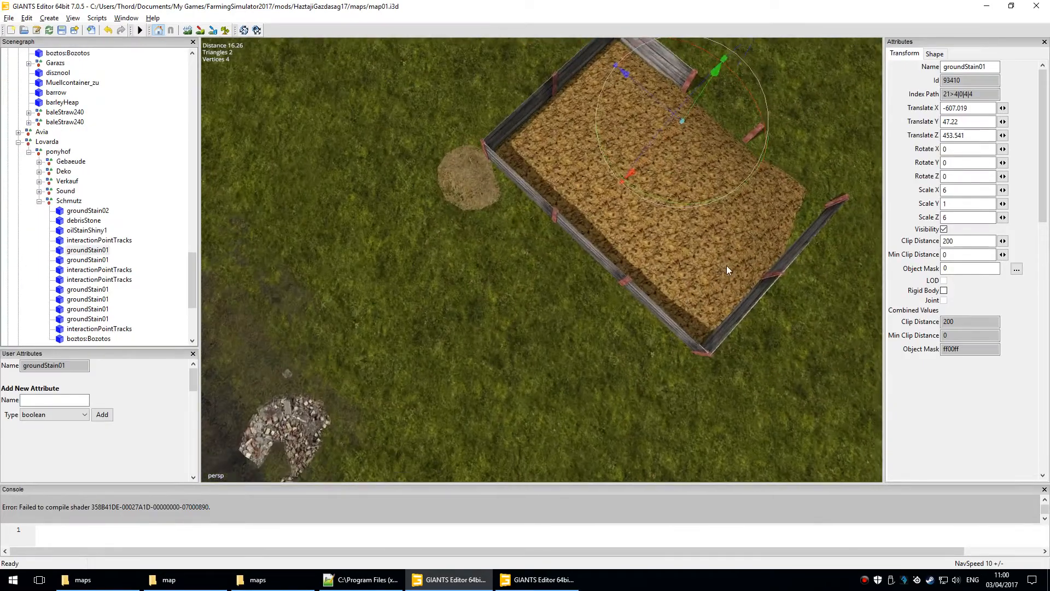
pyautogui.keyDown('alt'); pyautogui.moveTo(730, 265); pyautogui.dragTo(579, 278, button='middle'); pyautogui.keyUp('alt')
pyautogui.keyDown('alt'); pyautogui.moveTo(580, 278); pyautogui.dragTo(511, 245); pyautogui.keyUp('alt')
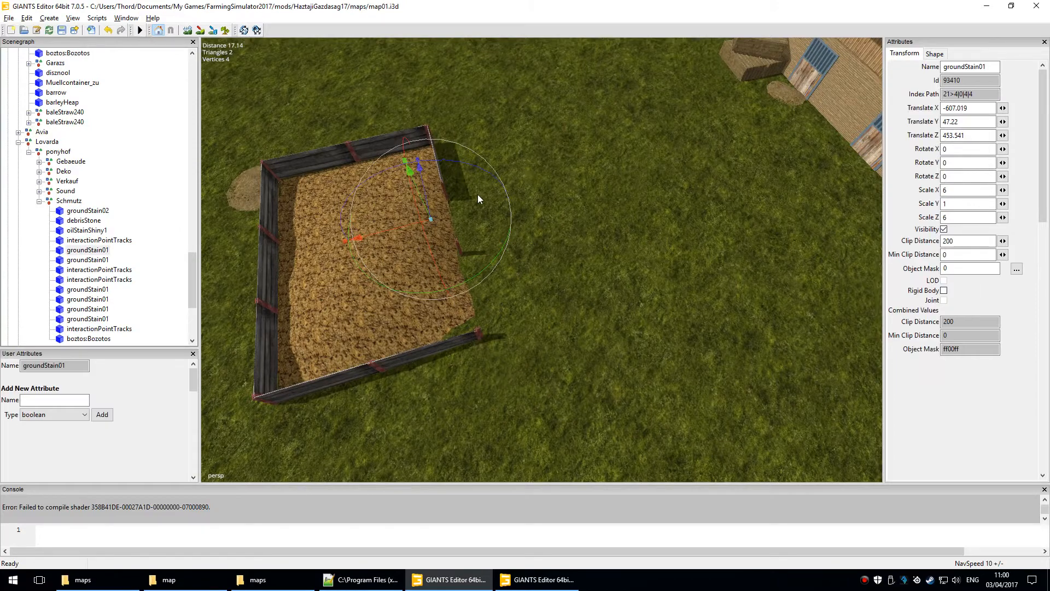
pyautogui.keyDown('alt'); pyautogui.moveTo(564, 128); pyautogui.dragTo(502, 334, button='right'); pyautogui.keyUp('alt')
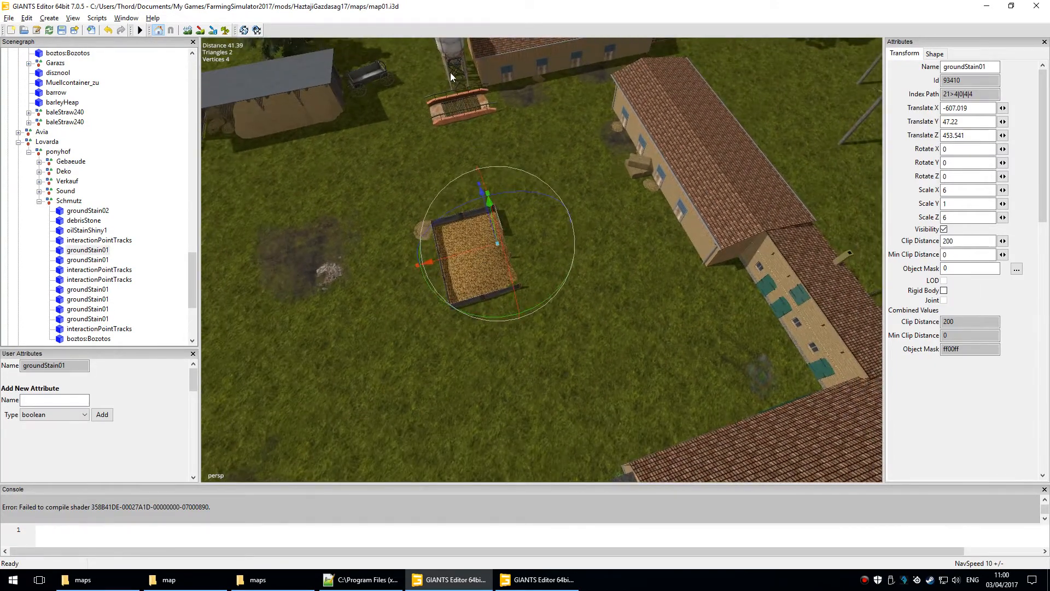
pyautogui.click(459, 102)
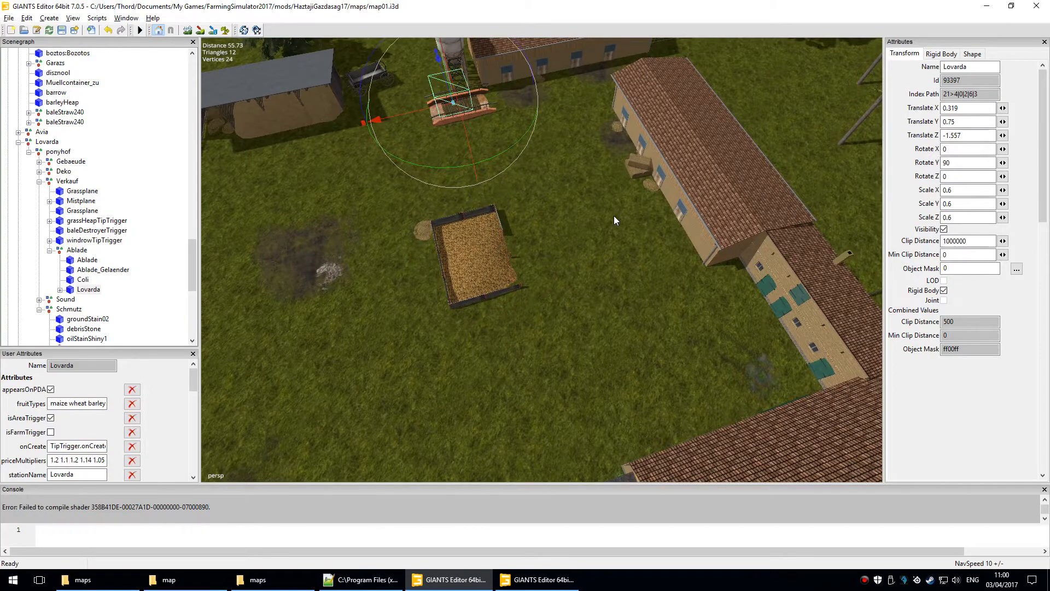
pyautogui.click(613, 216)
pyautogui.keyDown('alt'); pyautogui.moveTo(390, 328); pyautogui.dragTo(691, 284); pyautogui.keyUp('alt')
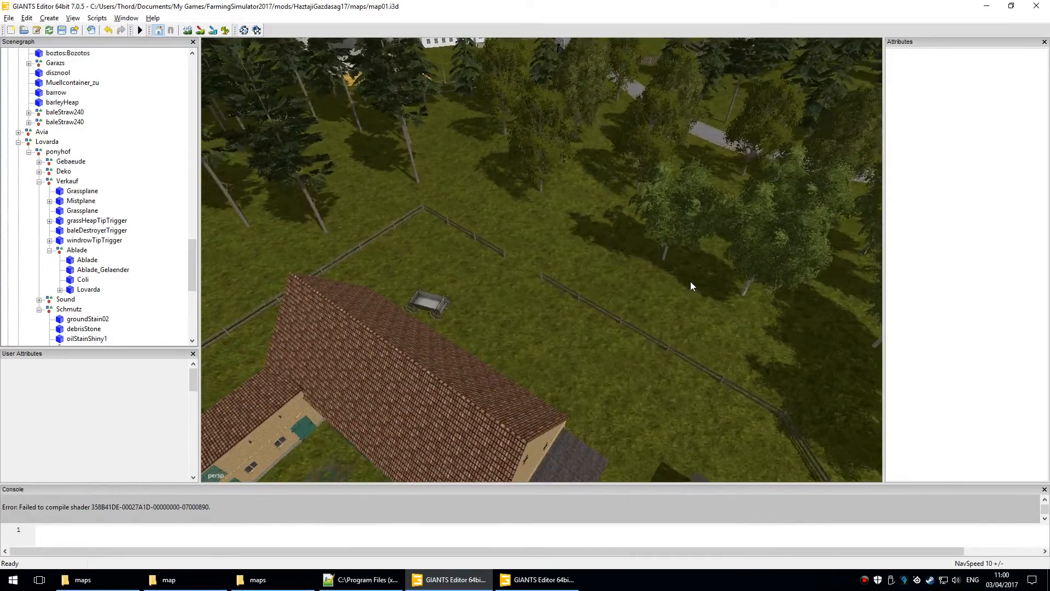
# - Collapse the expanded Hentes, Felvasarlok_kozpontok and villagetemp groups back to the top-level scenegraph list
pyautogui.scroll(-1, 18, 122)
pyautogui.click(18, 122)
pyautogui.click(18, 200)
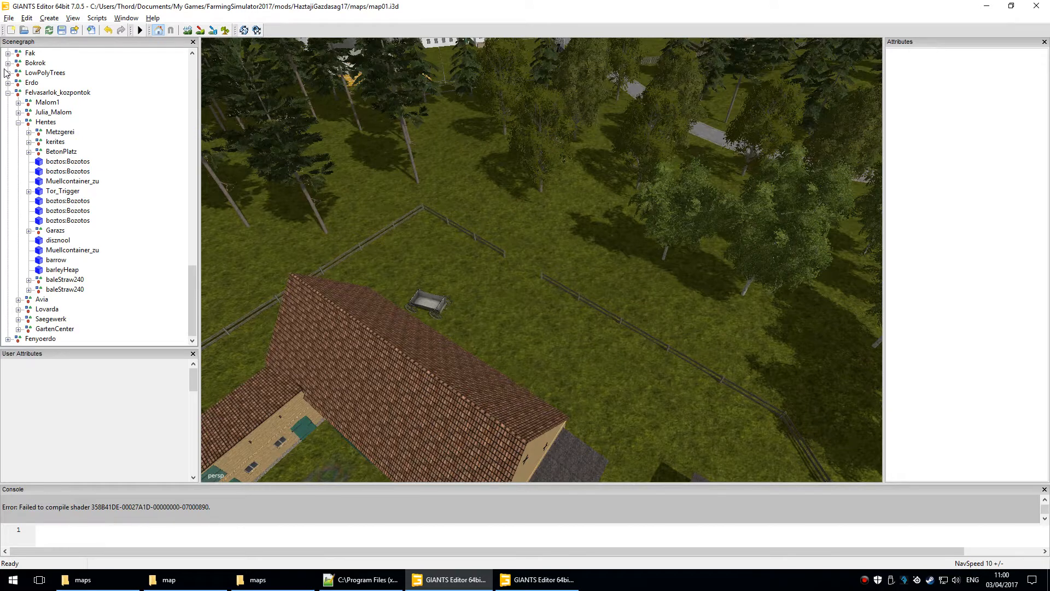
pyautogui.click(7, 92)
pyautogui.scroll(18, 107, 224)
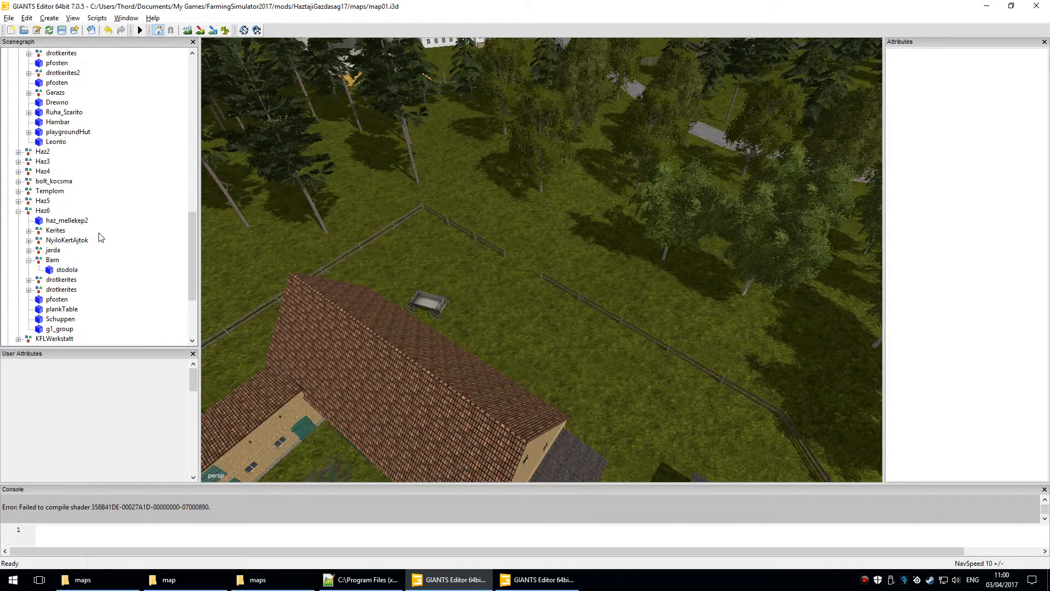
pyautogui.scroll(3, 117, 219)
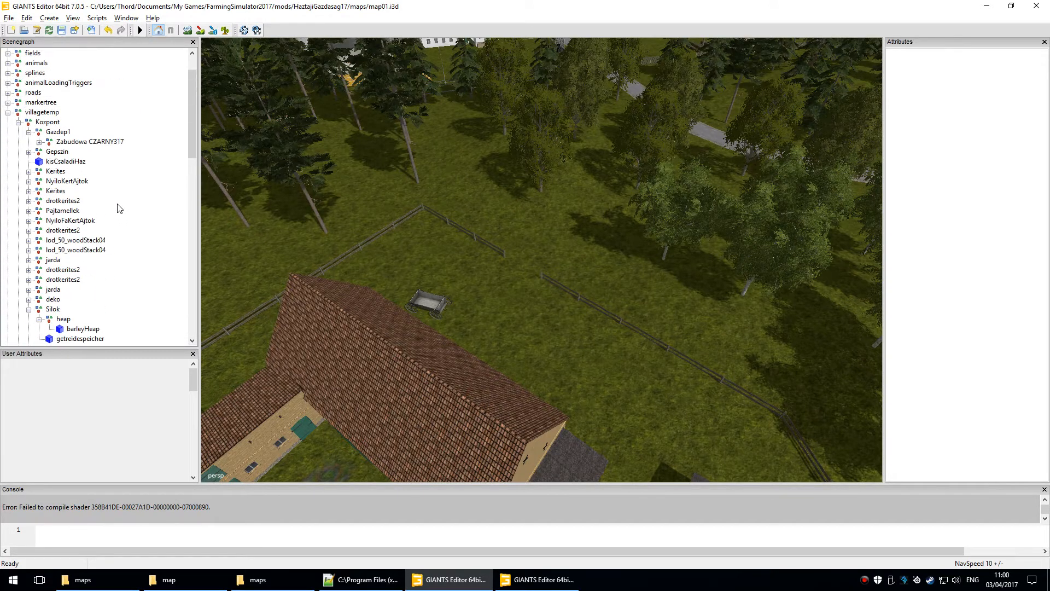
pyautogui.click(8, 151)
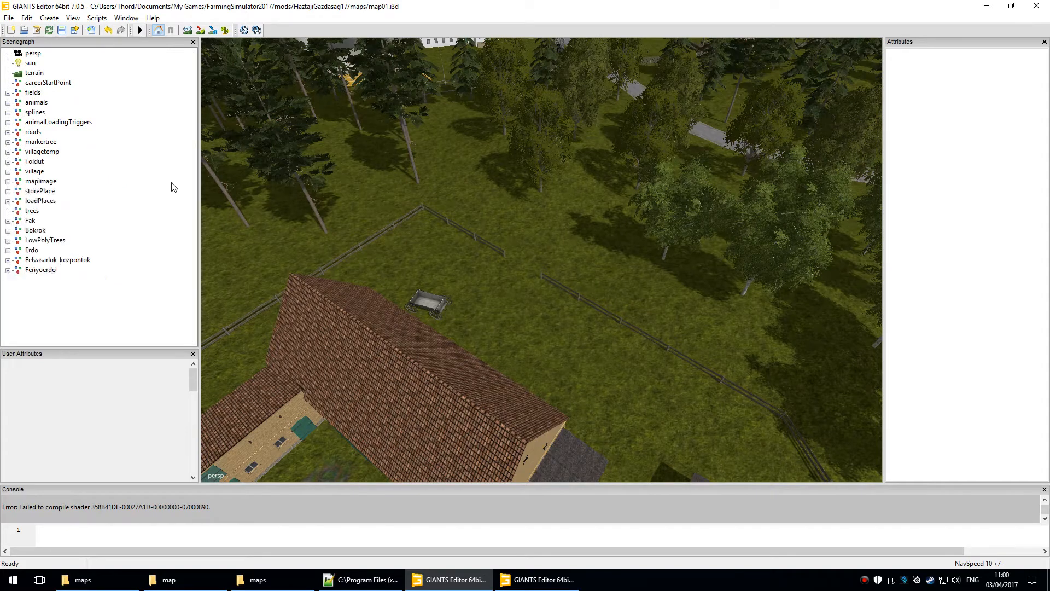
# - Delete the markertree object beside the road junction in the forest
pyautogui.click(41, 142)
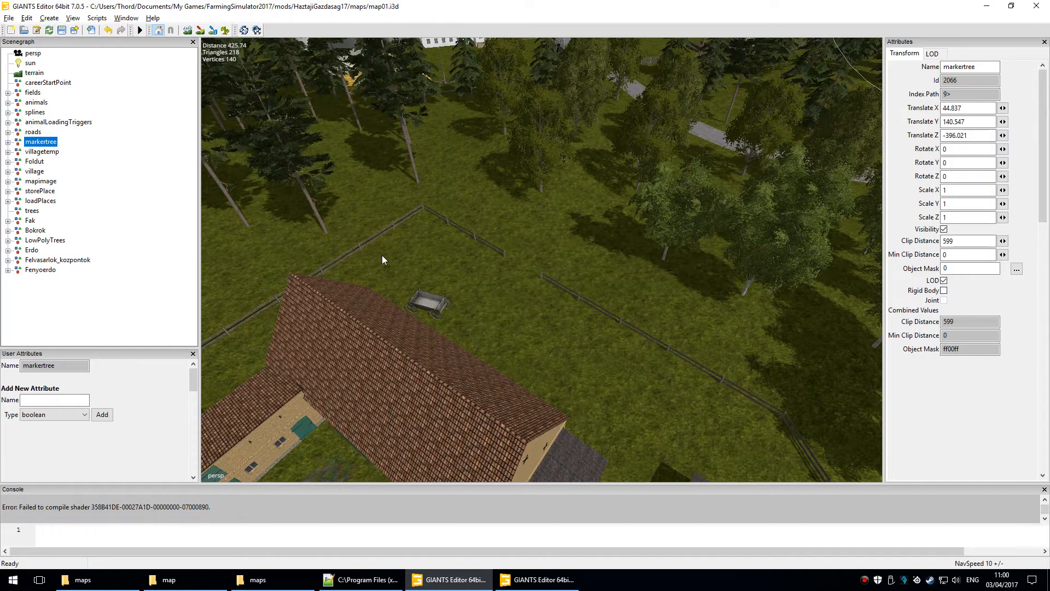
pyautogui.press('f')
pyautogui.scroll(-3, 670, 382)
pyautogui.keyDown('alt'); pyautogui.moveTo(670, 382); pyautogui.dragTo(446, 230); pyautogui.keyUp('alt')
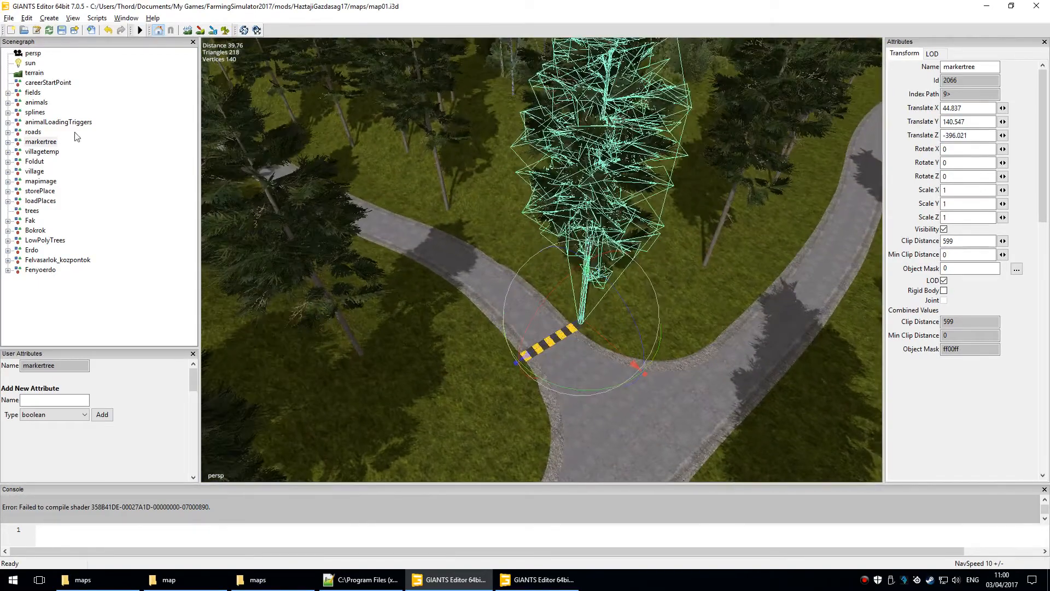
pyautogui.click(186, 262)
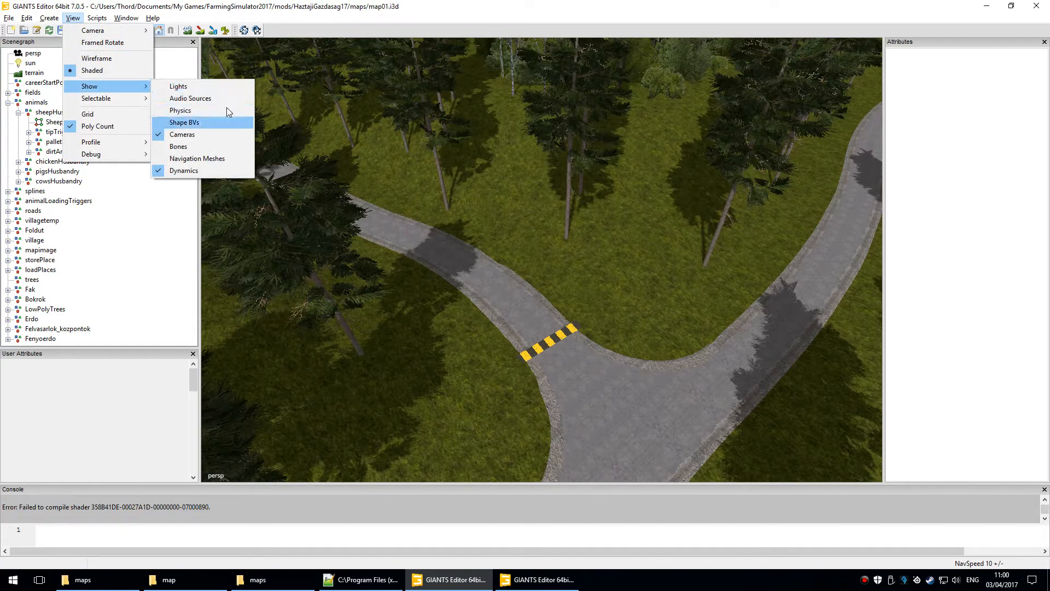
# - Turn on the display of navigation meshes and view the meadow beside the village farmyards
pyautogui.click(218, 158)
pyautogui.scroll(-5, 582, 164)
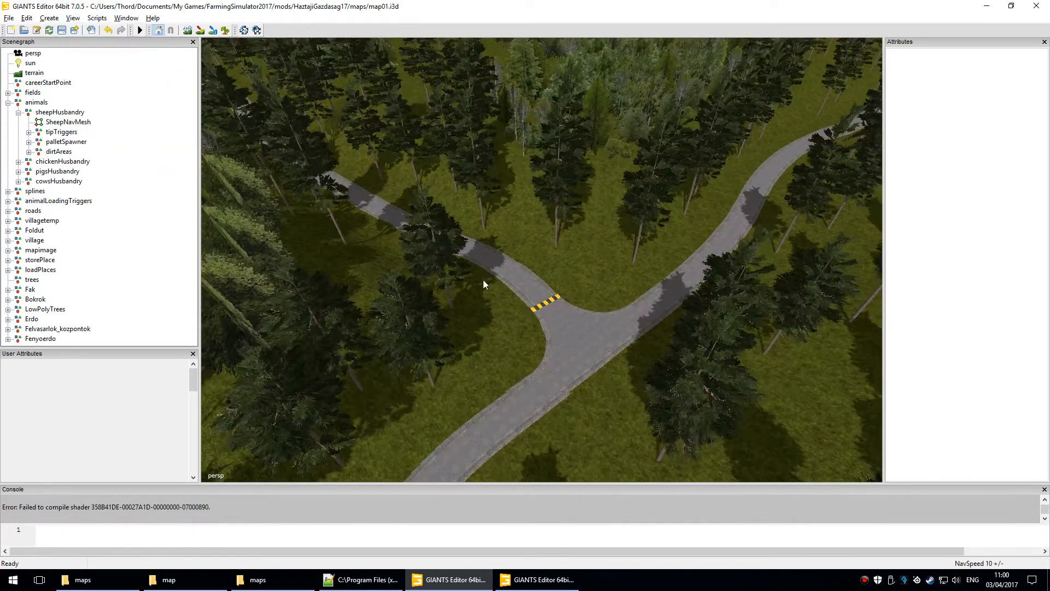
pyautogui.moveTo(468, 309); pyautogui.dragTo(498, 330, button='right')
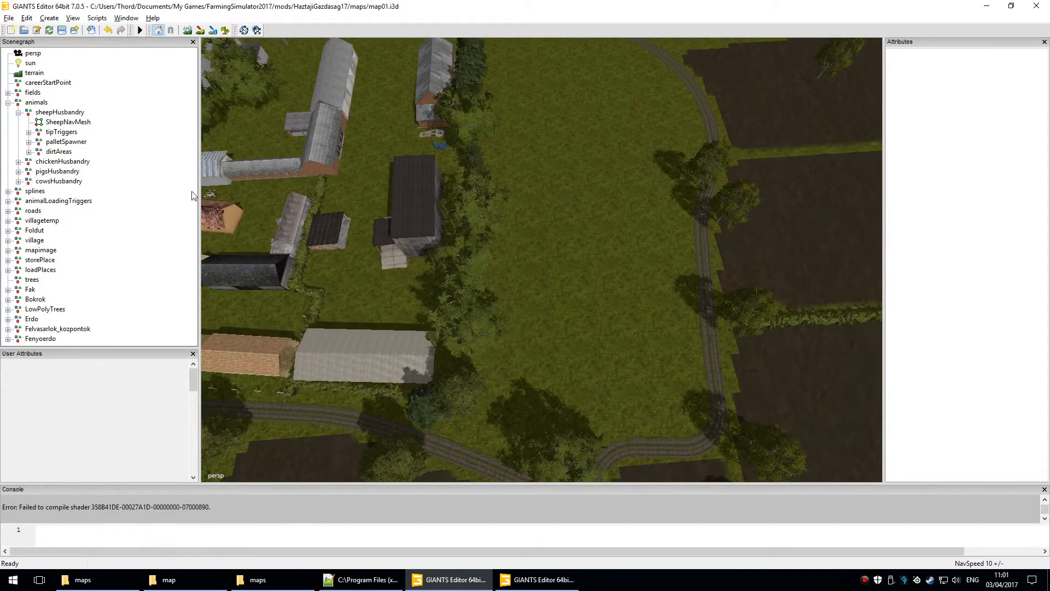
# - Check the SheepNavMesh, feedingTrough and waterTrough objects of the sheepHusbandry group
pyautogui.click(68, 121)
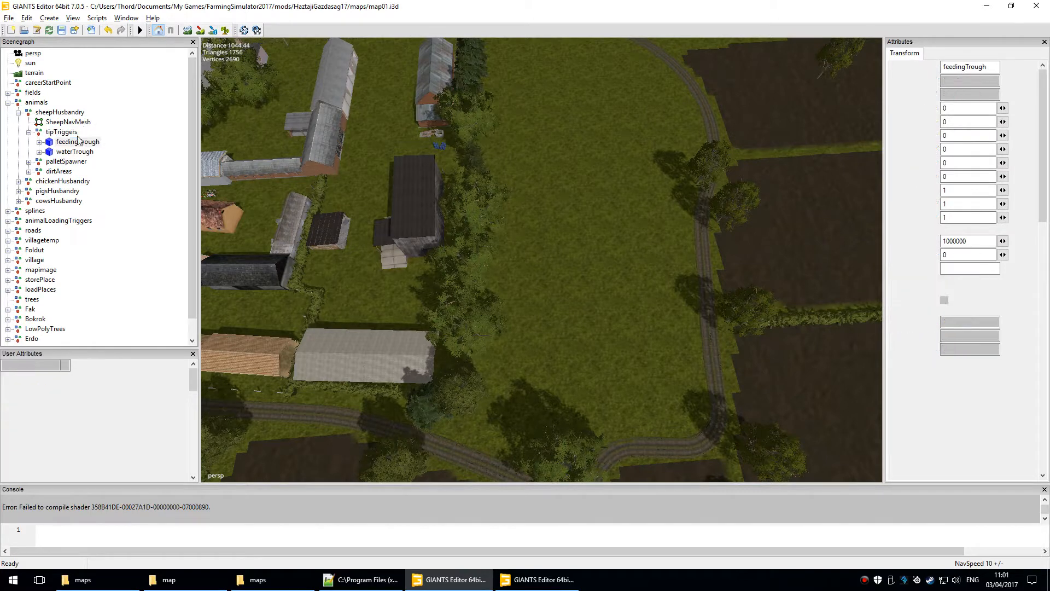
pyautogui.click(75, 151)
pyautogui.click(29, 132)
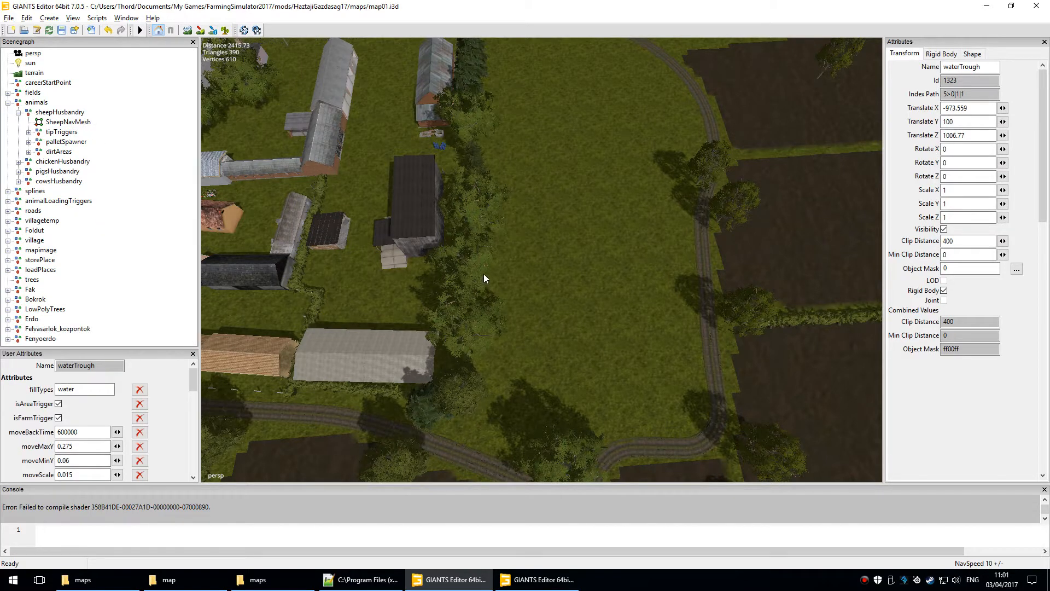
# - Survey the village farmyards on both sides of the main road from above
pyautogui.keyDown('alt'); pyautogui.moveTo(510, 135); pyautogui.dragTo(792, 295, button='middle'); pyautogui.keyUp('alt')
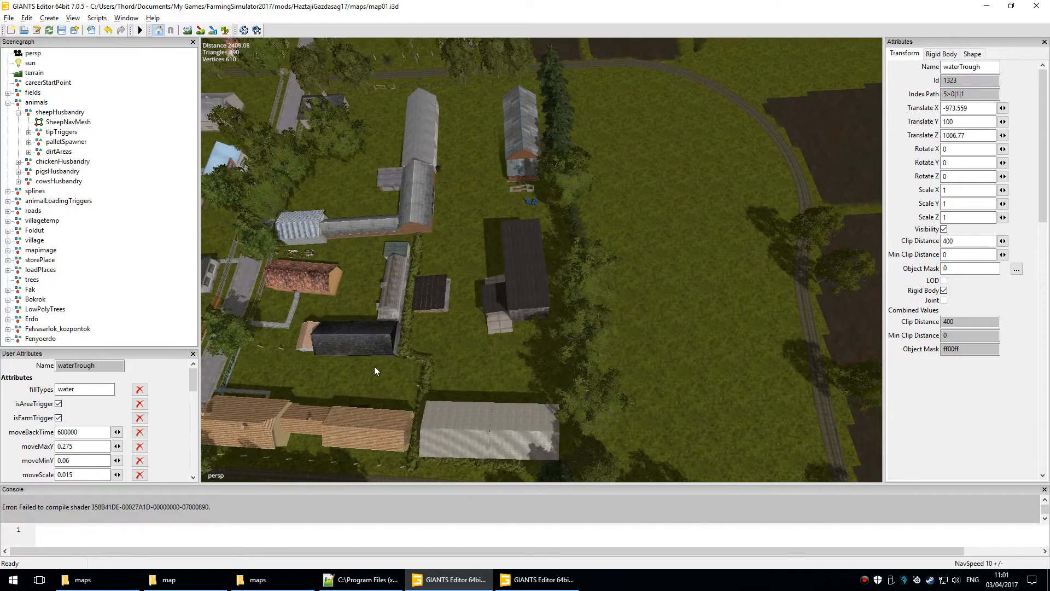
pyautogui.keyDown('alt'); pyautogui.moveTo(374, 366); pyautogui.dragTo(805, 370, button='middle'); pyautogui.keyUp('alt')
pyautogui.scroll(-3, 805, 369)
pyautogui.keyDown('alt'); pyautogui.moveTo(513, 377); pyautogui.dragTo(612, 496, button='middle'); pyautogui.keyUp('alt')
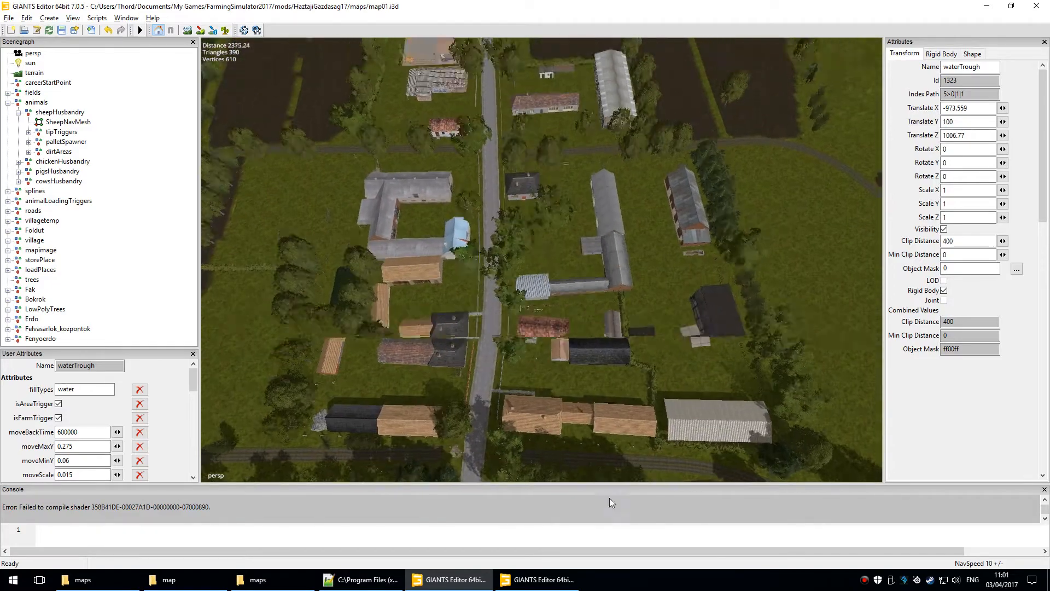
pyautogui.keyDown('alt'); pyautogui.moveTo(519, 296); pyautogui.dragTo(538, 385, button='middle'); pyautogui.keyUp('alt')
pyautogui.keyDown('alt'); pyautogui.moveTo(552, 293); pyautogui.dragTo(548, 381, button='middle'); pyautogui.keyUp('alt')
pyautogui.scroll(5, 533, 363)
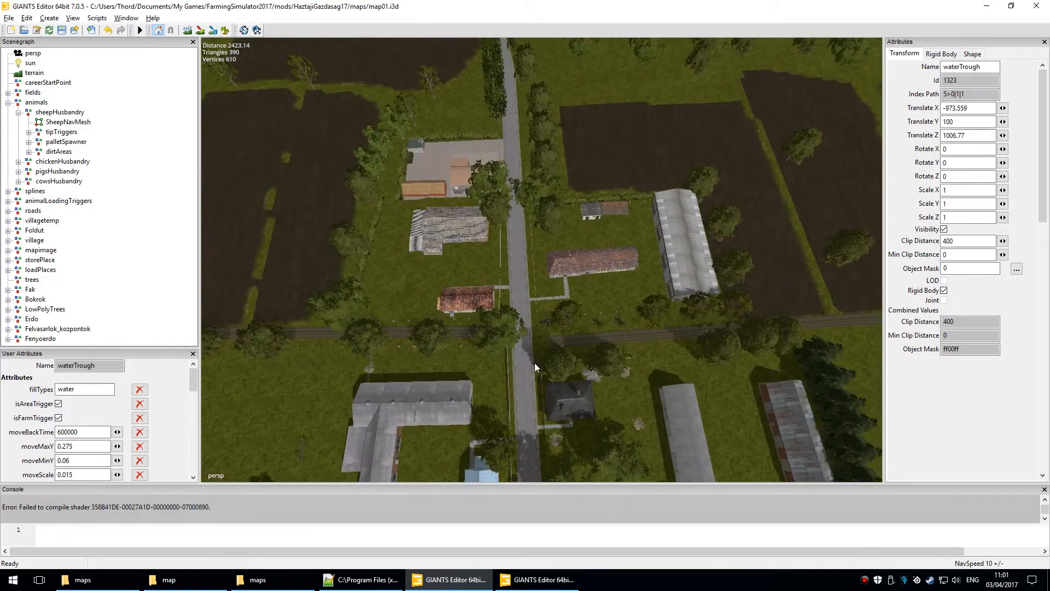
pyautogui.keyDown('alt'); pyautogui.moveTo(572, 338); pyautogui.dragTo(767, 279); pyautogui.keyUp('alt')
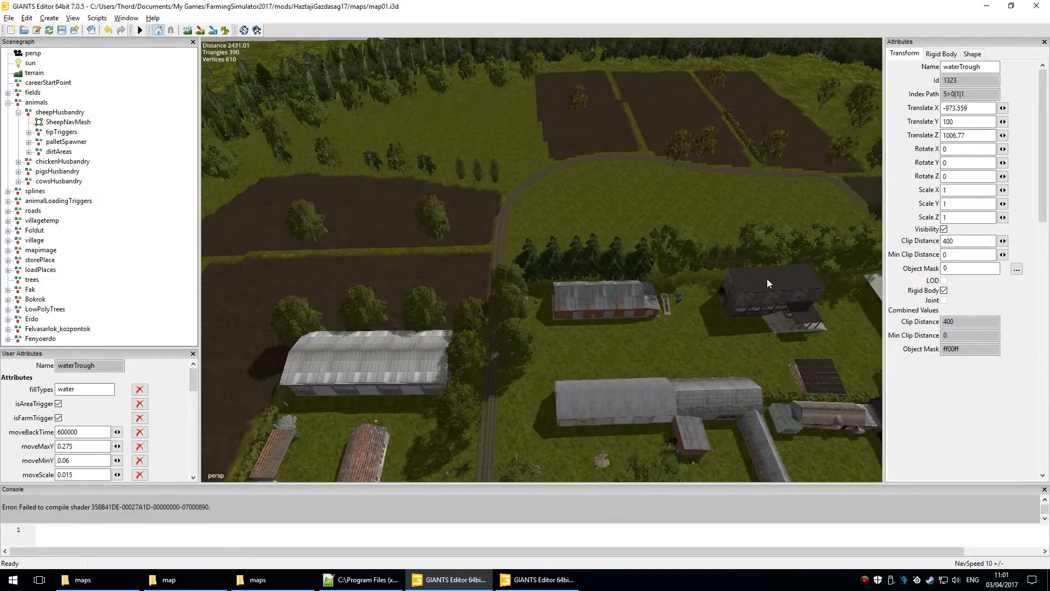
pyautogui.keyDown('alt'); pyautogui.moveTo(544, 306); pyautogui.dragTo(829, 323); pyautogui.keyUp('alt')
pyautogui.keyDown('alt'); pyautogui.moveTo(476, 328); pyautogui.dragTo(602, 360); pyautogui.keyUp('alt')
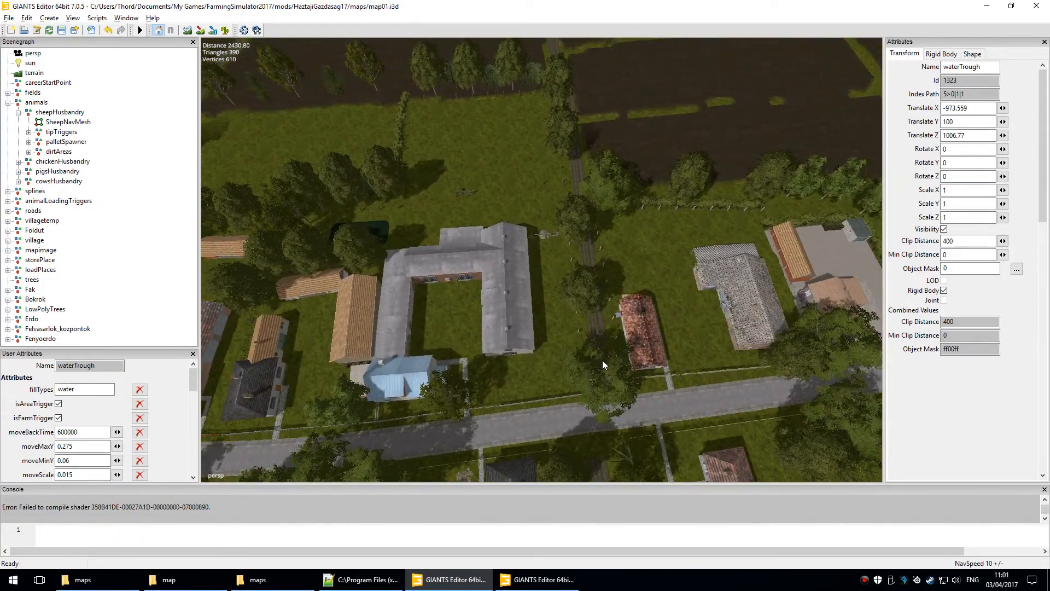
# - Examine the grass area behind the U-shaped grey-roofed building, along the fence posts by the track
pyautogui.keyDown('alt'); pyautogui.moveTo(602, 360); pyautogui.dragTo(600, 394, button='middle'); pyautogui.keyUp('alt')
pyautogui.keyDown('alt'); pyautogui.moveTo(435, 393); pyautogui.dragTo(603, 253, button='right'); pyautogui.keyUp('alt')
pyautogui.keyDown('alt'); pyautogui.moveTo(602, 252); pyautogui.dragTo(534, 299, button='middle'); pyautogui.keyUp('alt')
pyautogui.keyDown('alt'); pyautogui.moveTo(610, 237); pyautogui.dragTo(438, 344, button='middle'); pyautogui.keyUp('alt')
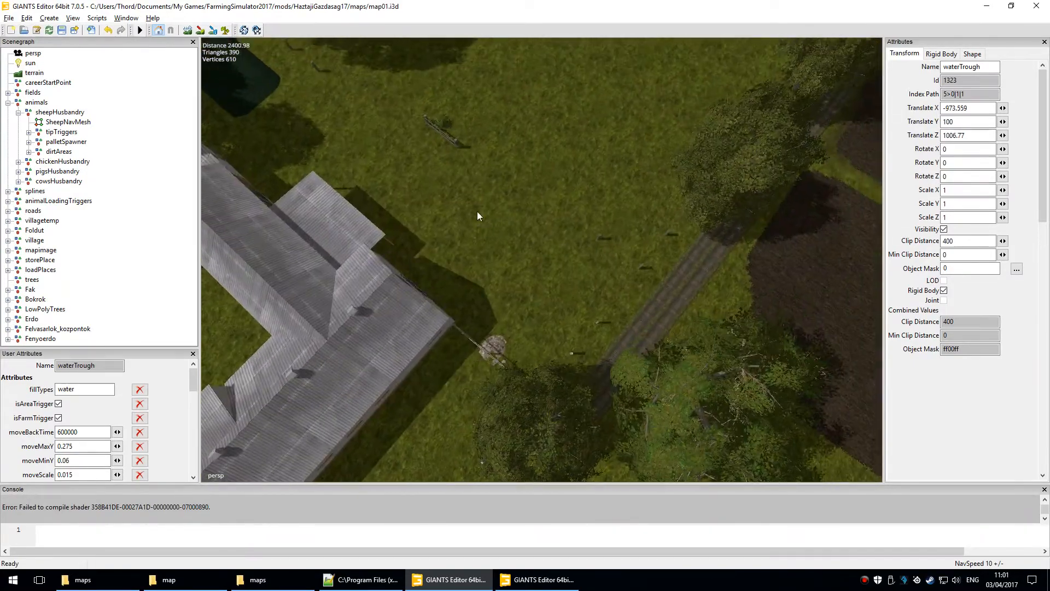
pyautogui.keyDown('alt'); pyautogui.moveTo(477, 214); pyautogui.dragTo(593, 329, button='middle'); pyautogui.keyUp('alt')
pyautogui.scroll(6, 551, 248)
pyautogui.keyDown('alt'); pyautogui.moveTo(621, 164); pyautogui.dragTo(533, 206, button='middle'); pyautogui.keyUp('alt')
pyautogui.keyDown('alt'); pyautogui.moveTo(533, 206); pyautogui.dragTo(591, 392); pyautogui.keyUp('alt')
pyautogui.click(448, 322)
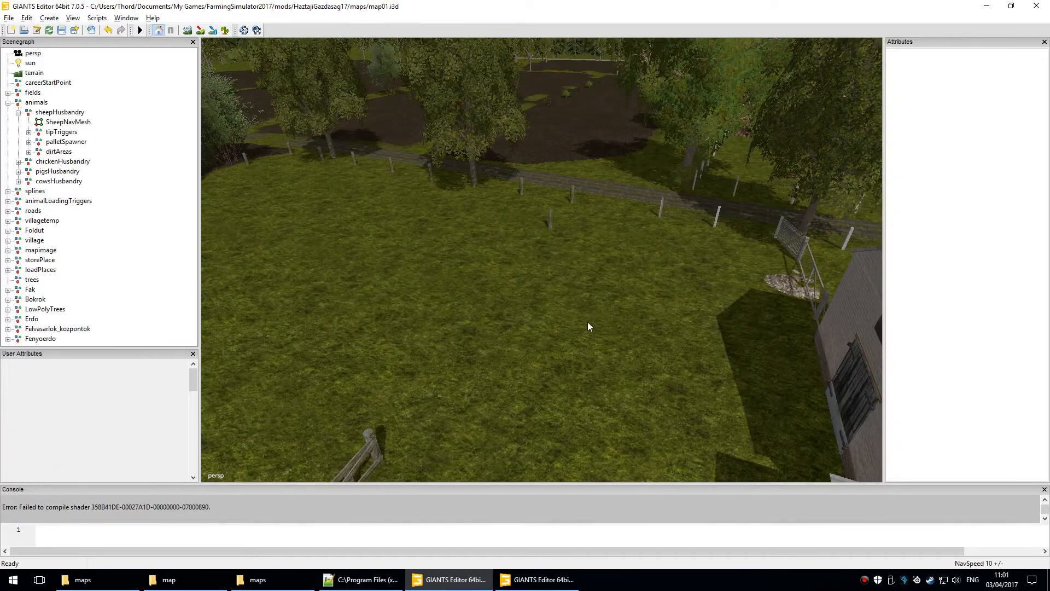
# - Check the Trigger1 door object in the grey-roofed building's wall and its parent group HazIstalloMellekepulet, leaving the group collapsed
pyautogui.click(838, 329)
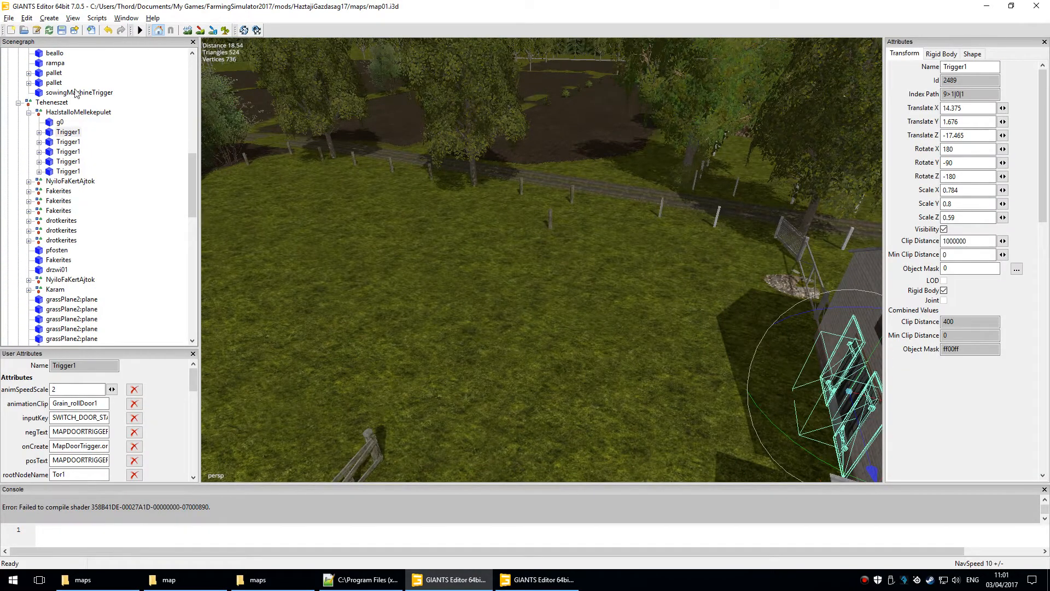
pyautogui.click(101, 114)
pyautogui.click(29, 113)
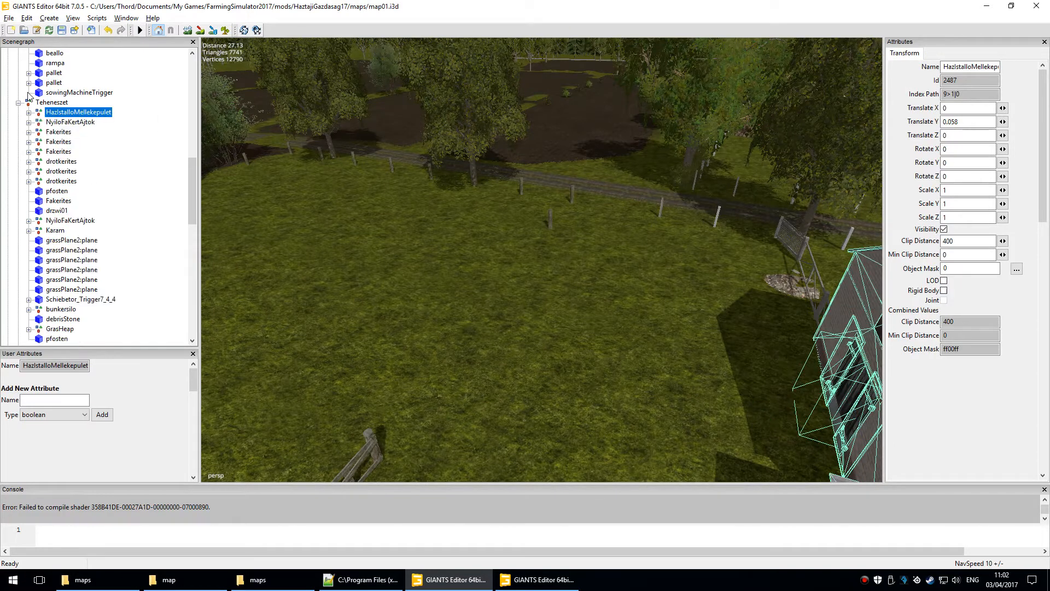
# - Delete the Schiebetor_Trigger7_4_4 gate standing alone on the grass beside the grey-roofed building
pyautogui.keyDown('alt'); pyautogui.moveTo(549, 297); pyautogui.dragTo(474, 461, button='right'); pyautogui.keyUp('alt')
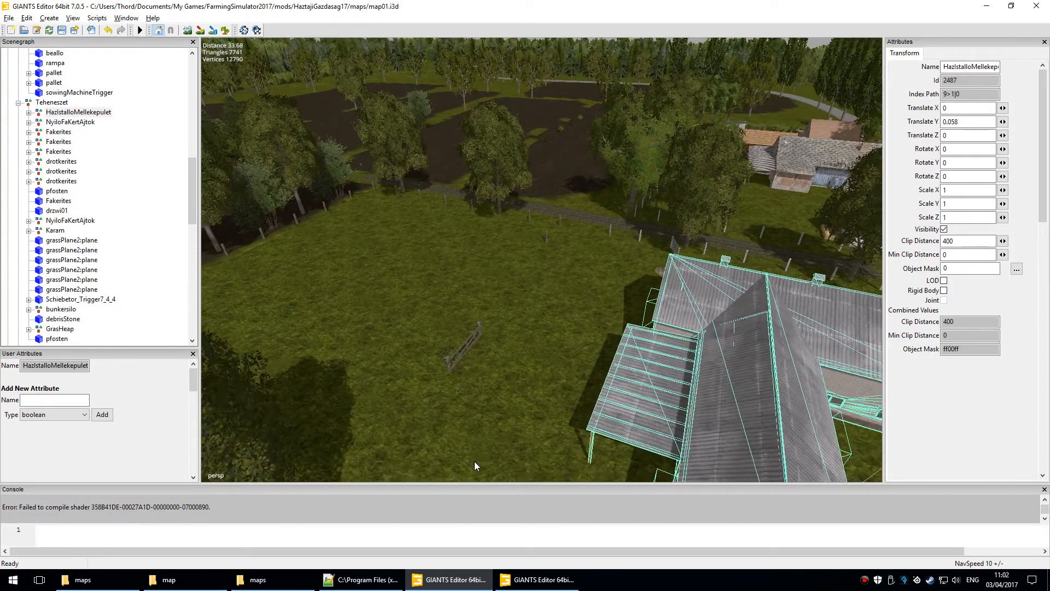
pyautogui.click(462, 337)
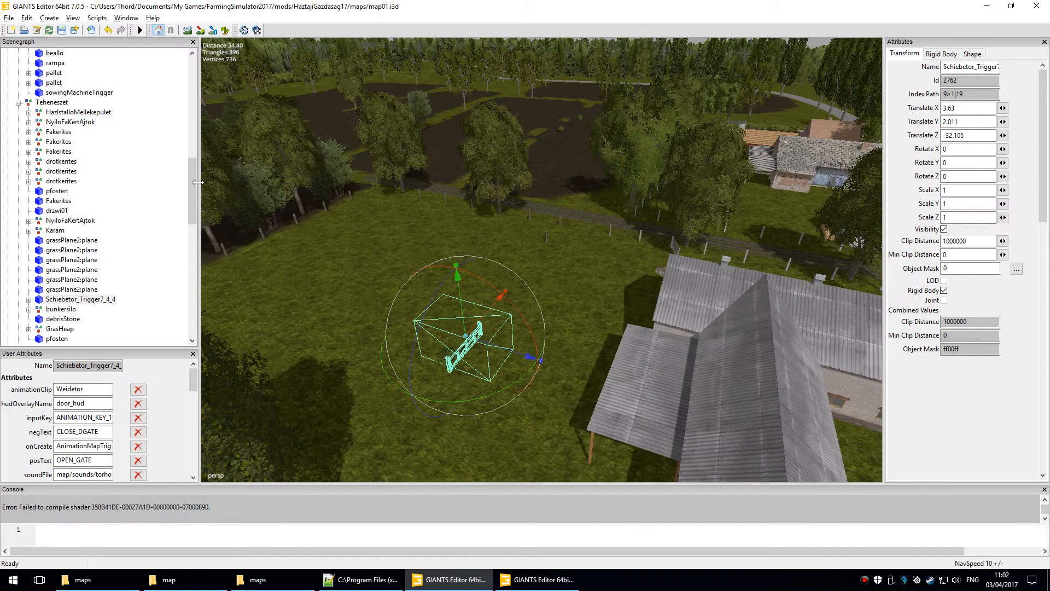
pyautogui.click(80, 298)
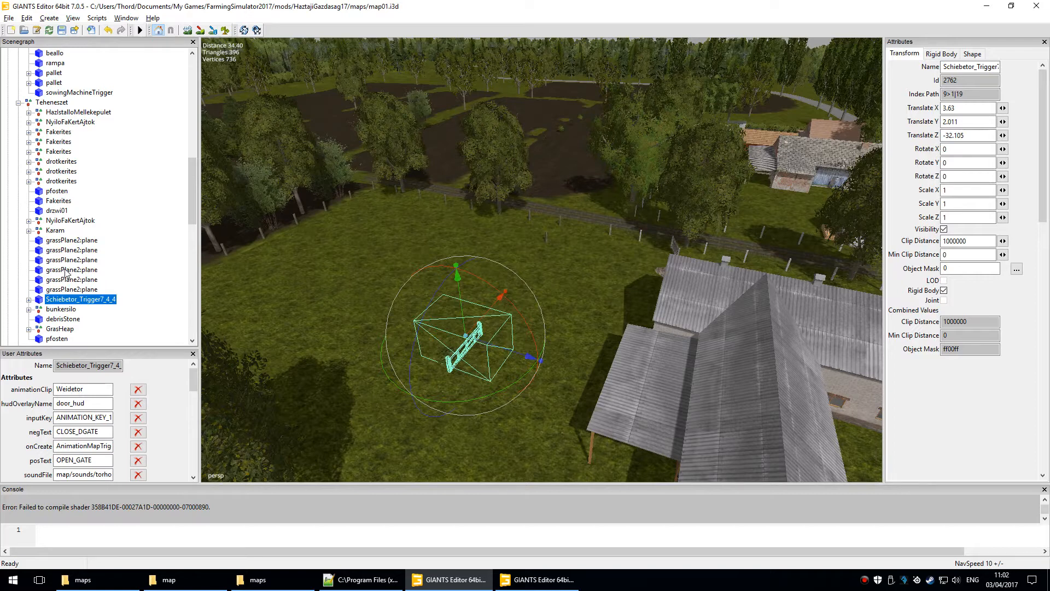
pyautogui.click(507, 403)
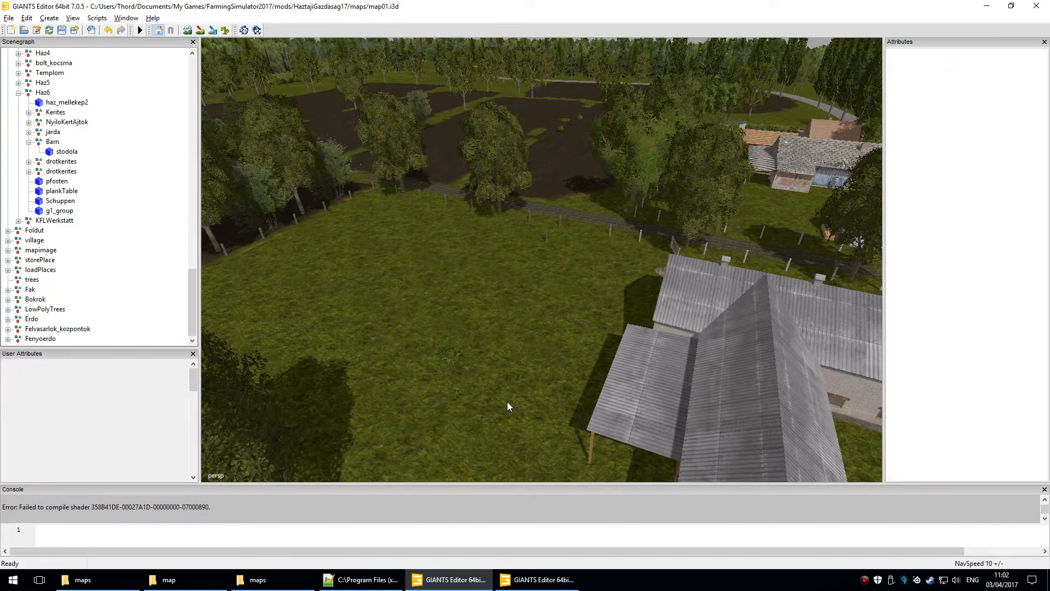
# - Examine the dark green covered heap among the trees and fence posts beyond the meadow
pyautogui.keyDown('alt'); pyautogui.moveTo(513, 369); pyautogui.dragTo(431, 413); pyautogui.keyUp('alt')
pyautogui.keyDown('alt'); pyautogui.moveTo(503, 391); pyautogui.dragTo(316, 326, button='middle'); pyautogui.keyUp('alt')
pyautogui.keyDown('alt'); pyautogui.moveTo(601, 338); pyautogui.dragTo(468, 284); pyautogui.keyUp('alt')
pyautogui.scroll(5, 653, 326)
pyautogui.scroll(2, 696, 353)
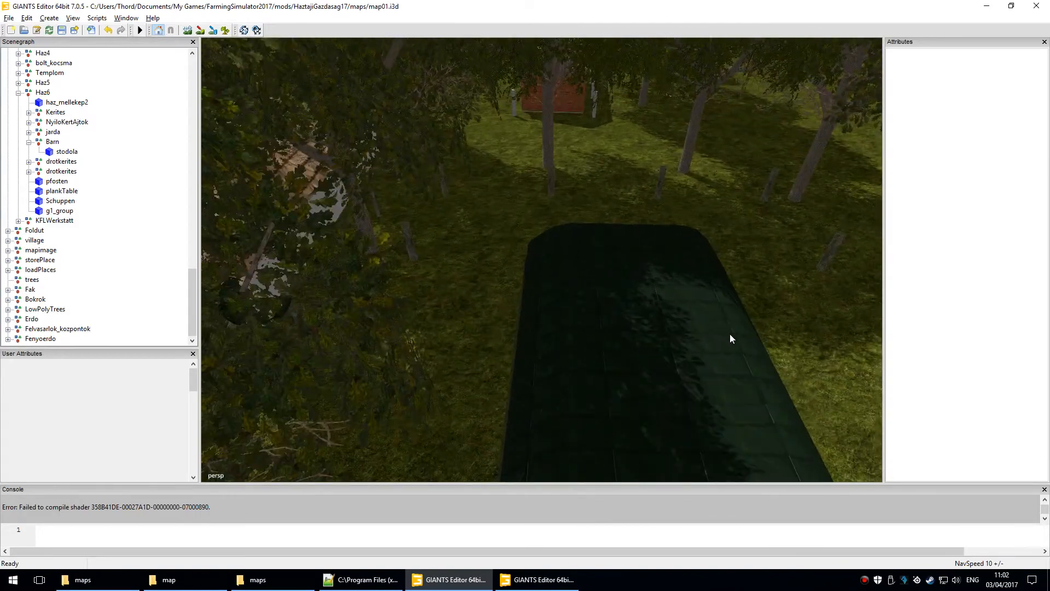
pyautogui.keyDown('alt'); pyautogui.moveTo(730, 333); pyautogui.dragTo(701, 233, button='middle'); pyautogui.keyUp('alt')
pyautogui.keyDown('alt'); pyautogui.moveTo(701, 233); pyautogui.dragTo(667, 248); pyautogui.keyUp('alt')
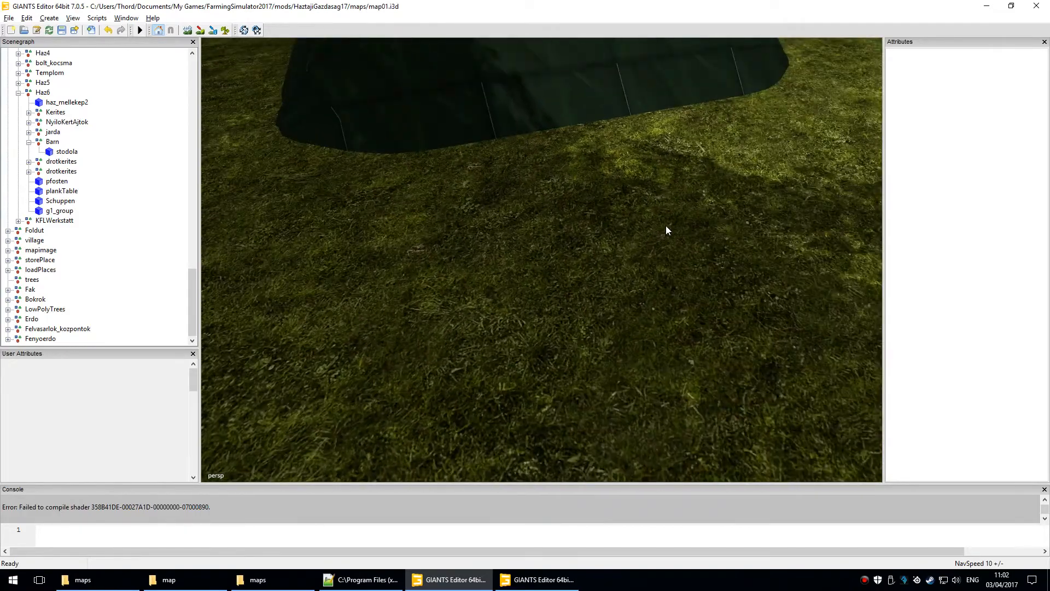
pyautogui.scroll(-4, 664, 186)
pyautogui.keyDown('alt'); pyautogui.moveTo(664, 186); pyautogui.dragTo(670, 217, button='middle'); pyautogui.keyUp('alt')
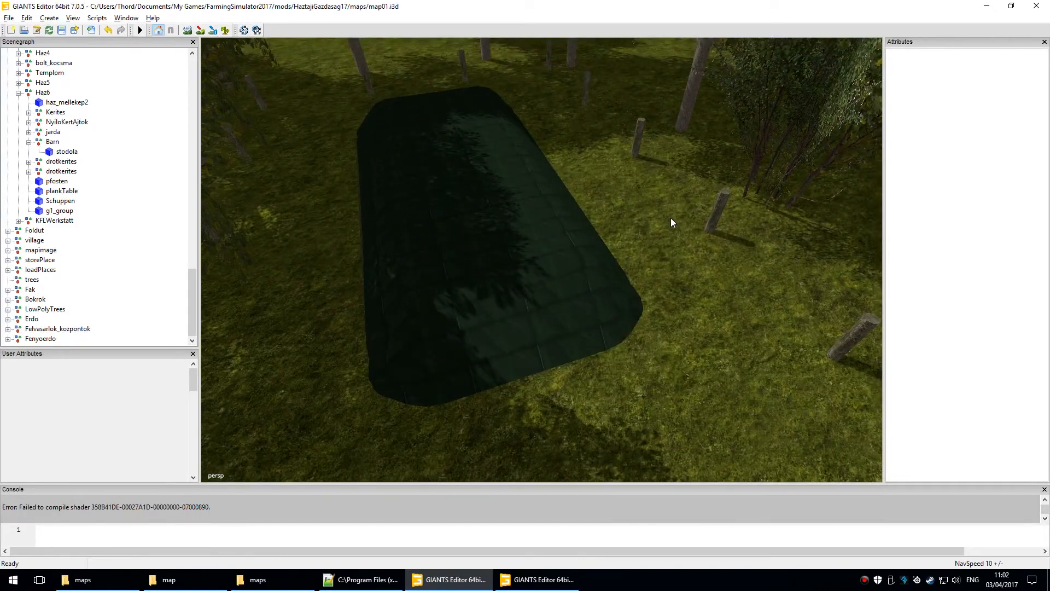
pyautogui.keyDown('alt'); pyautogui.moveTo(701, 173); pyautogui.dragTo(681, 187, button='right'); pyautogui.keyUp('alt')
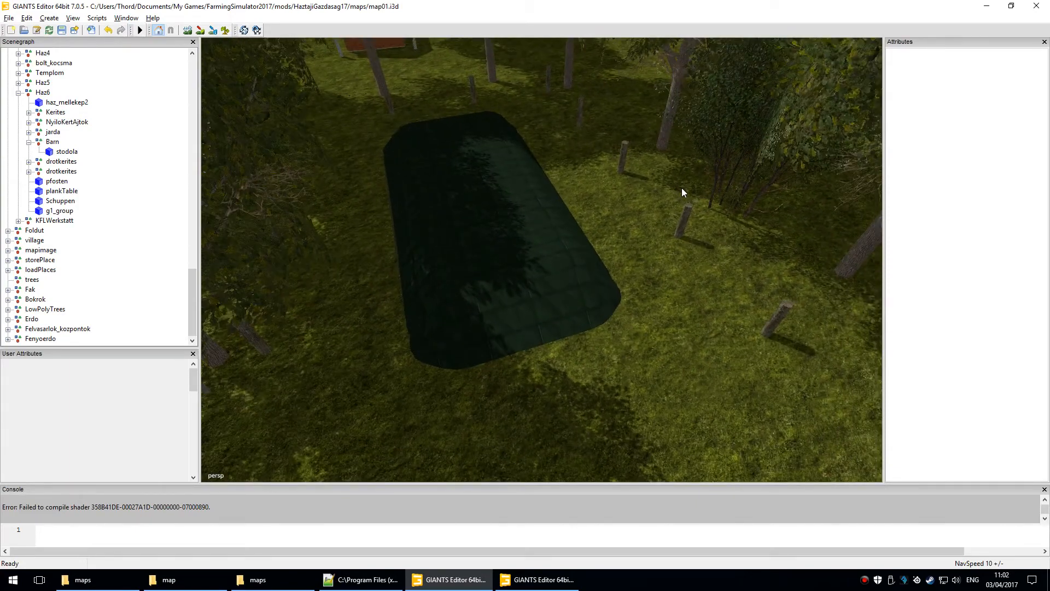
# - Identify the interactionTrigger over the dark green cover and its bunkersilo group in the Teheneszet branch
pyautogui.click(500, 245)
pyautogui.keyDown('alt'); pyautogui.moveTo(693, 281); pyautogui.dragTo(666, 313, button='right'); pyautogui.keyUp('alt')
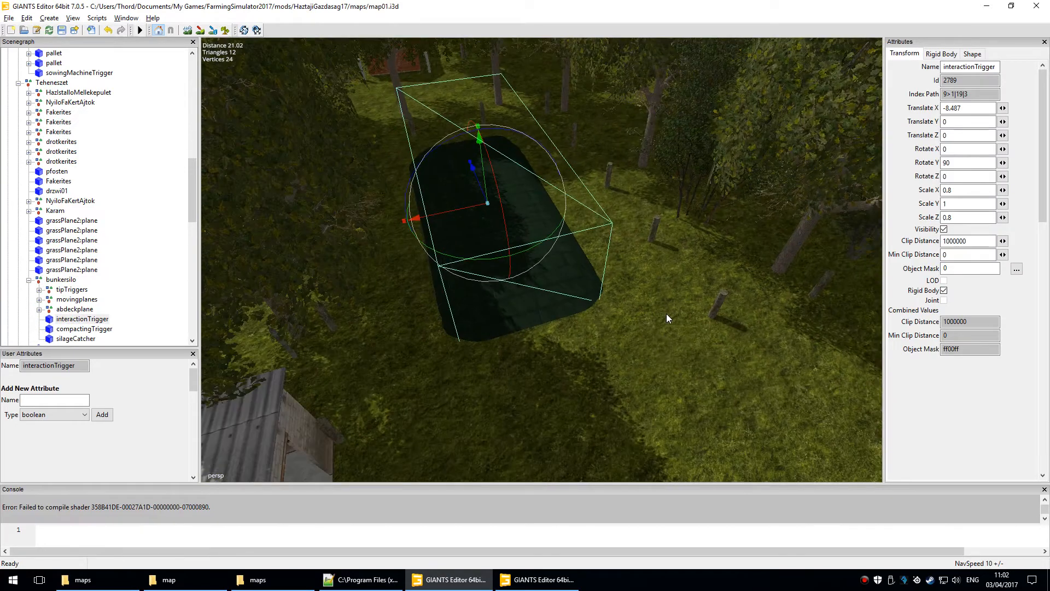
pyautogui.click(594, 271)
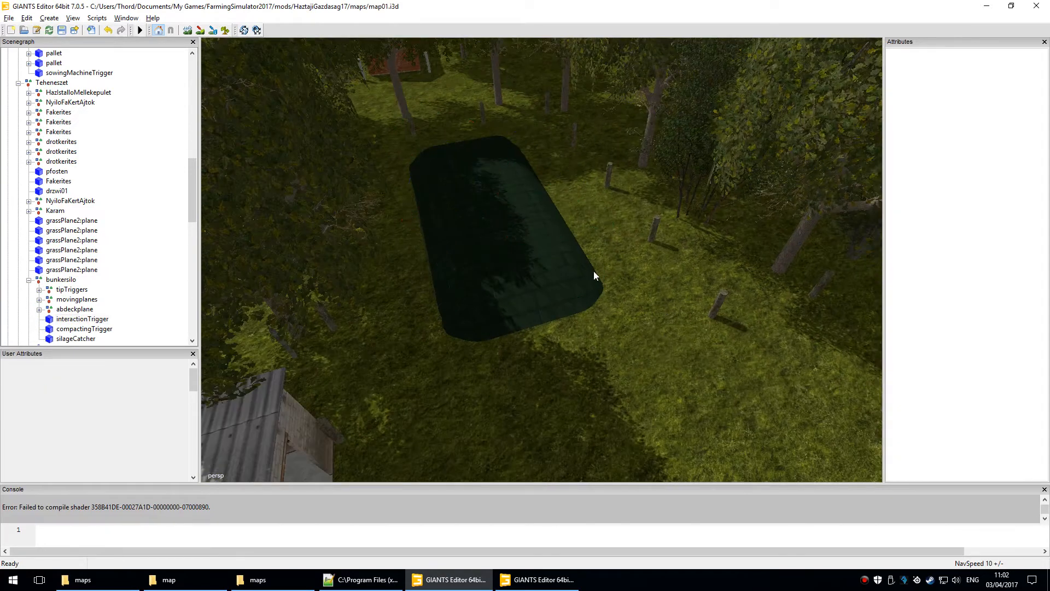
pyautogui.click(536, 248)
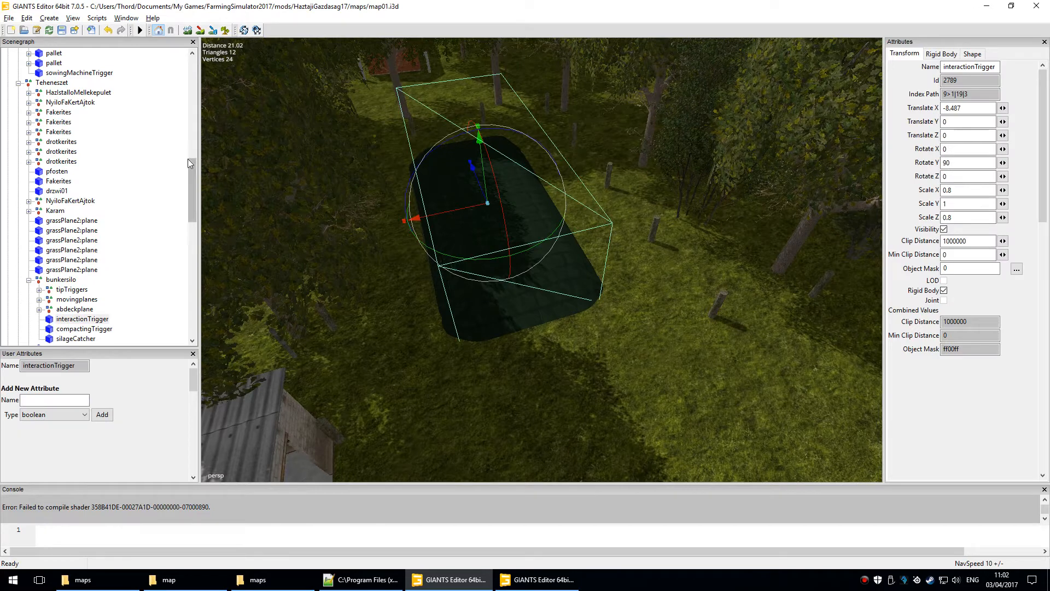
pyautogui.moveTo(191, 160); pyautogui.dragTo(193, 191)
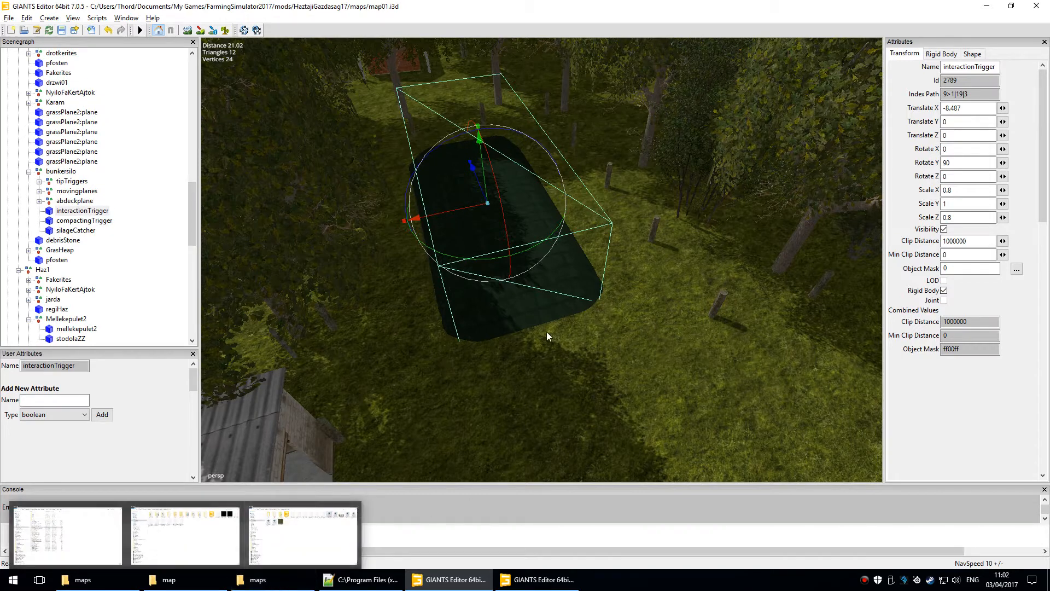
pyautogui.click(519, 240)
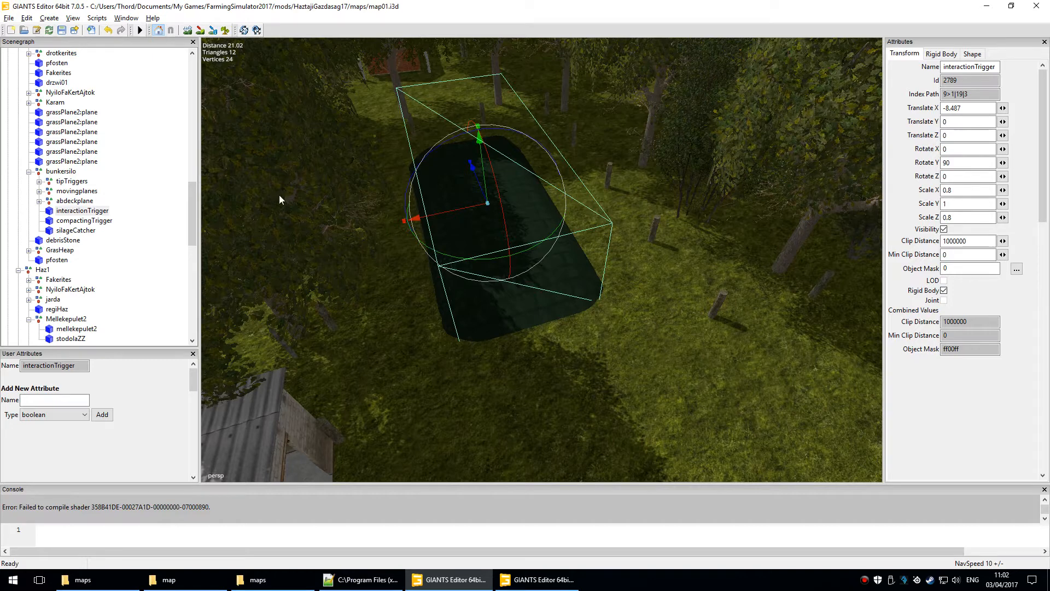
# - Check the cover, triggers, silageCatcher and movingplanes of the bunkersilo group, and delete the whole group
pyautogui.click(70, 201)
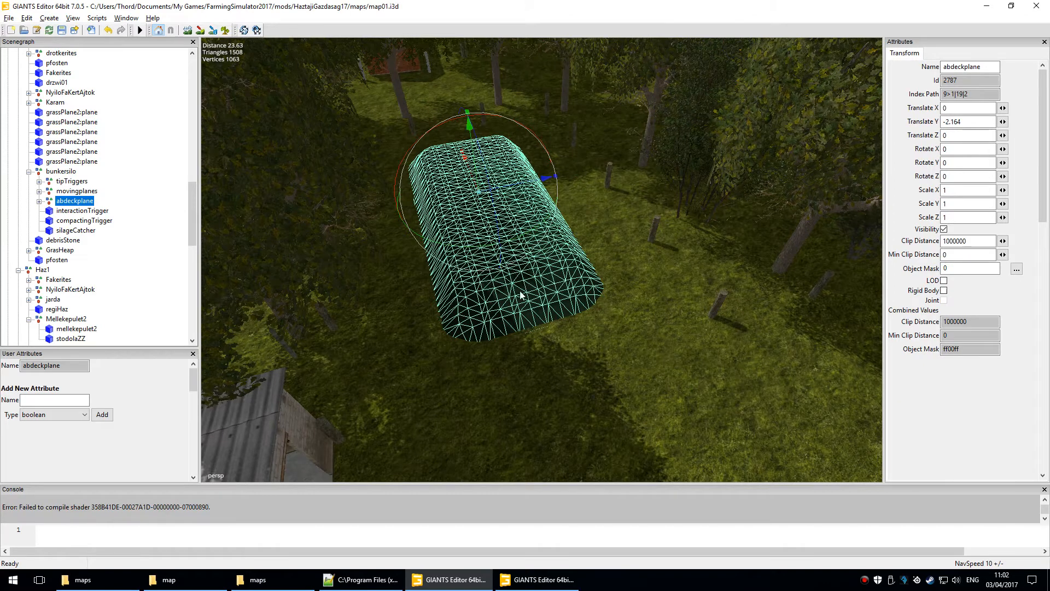
pyautogui.click(78, 219)
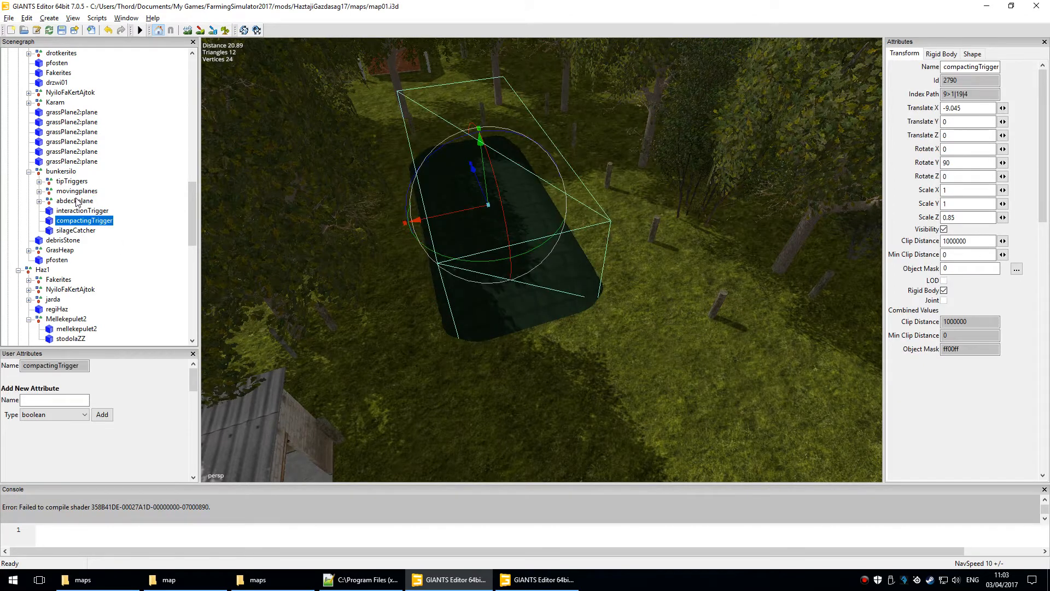
pyautogui.press('Down')
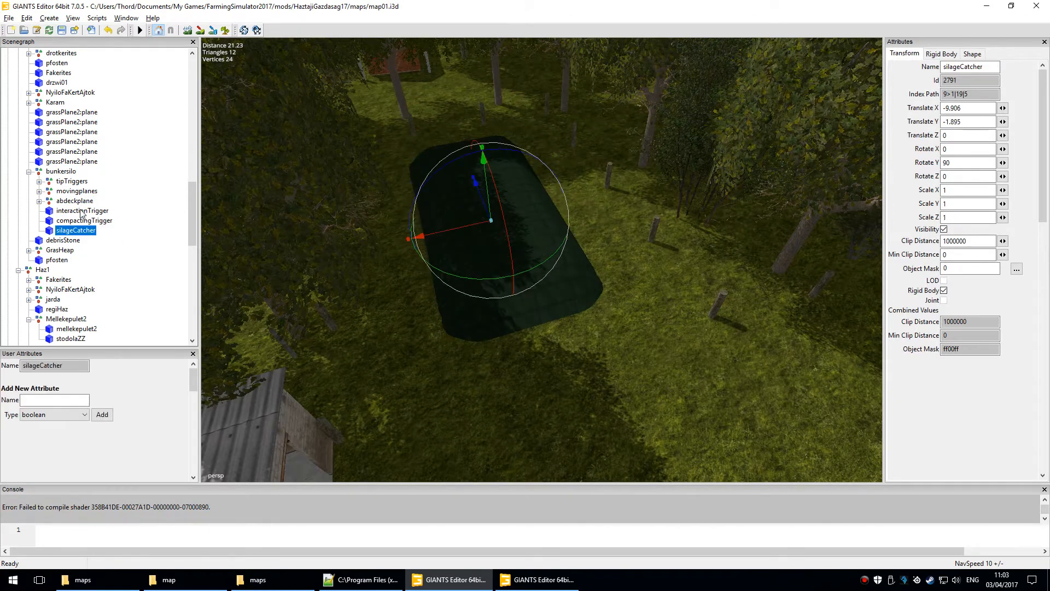
pyautogui.click(81, 191)
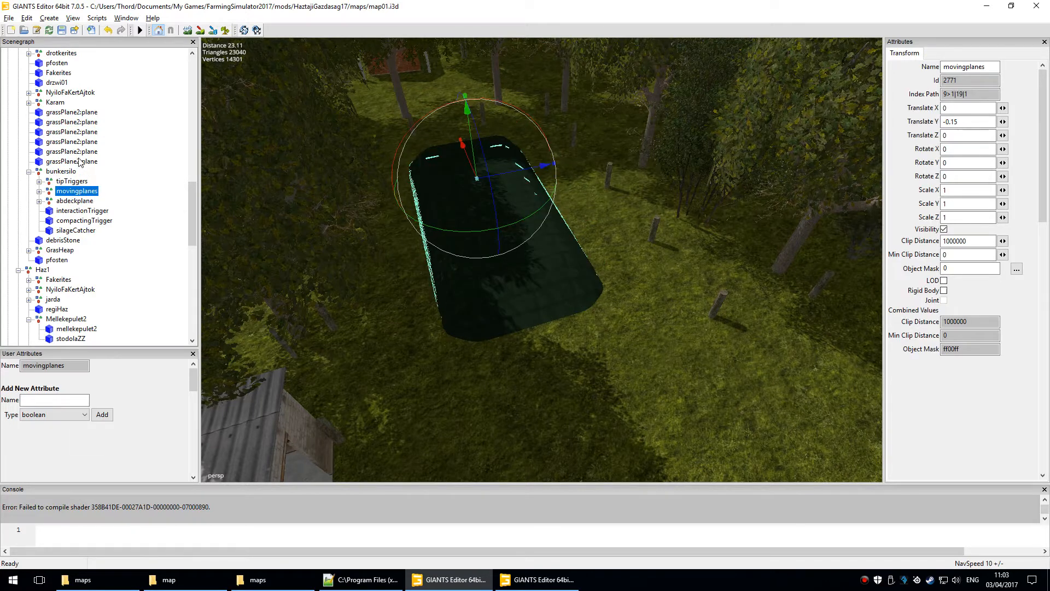
pyautogui.press('Up')
pyautogui.click(61, 171)
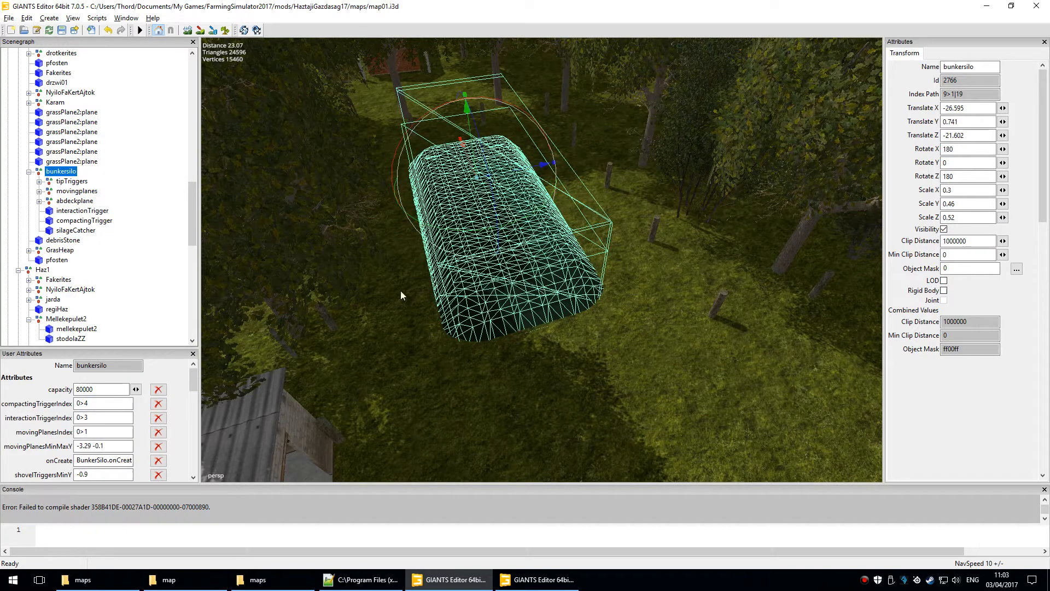
pyautogui.press('Delete')
# - Locate the Trigger1 doors in the brick wall of the grey-roofed building and view the whole farmyard from above
pyautogui.keyDown('alt'); pyautogui.moveTo(522, 219); pyautogui.dragTo(554, 342, button='right'); pyautogui.keyUp('alt')
pyautogui.keyDown('alt'); pyautogui.moveTo(554, 343); pyautogui.dragTo(290, 257); pyautogui.keyUp('alt')
pyautogui.click(311, 116)
pyautogui.keyDown('alt'); pyautogui.moveTo(383, 184); pyautogui.dragTo(495, 225); pyautogui.keyUp('alt')
pyautogui.click(386, 270)
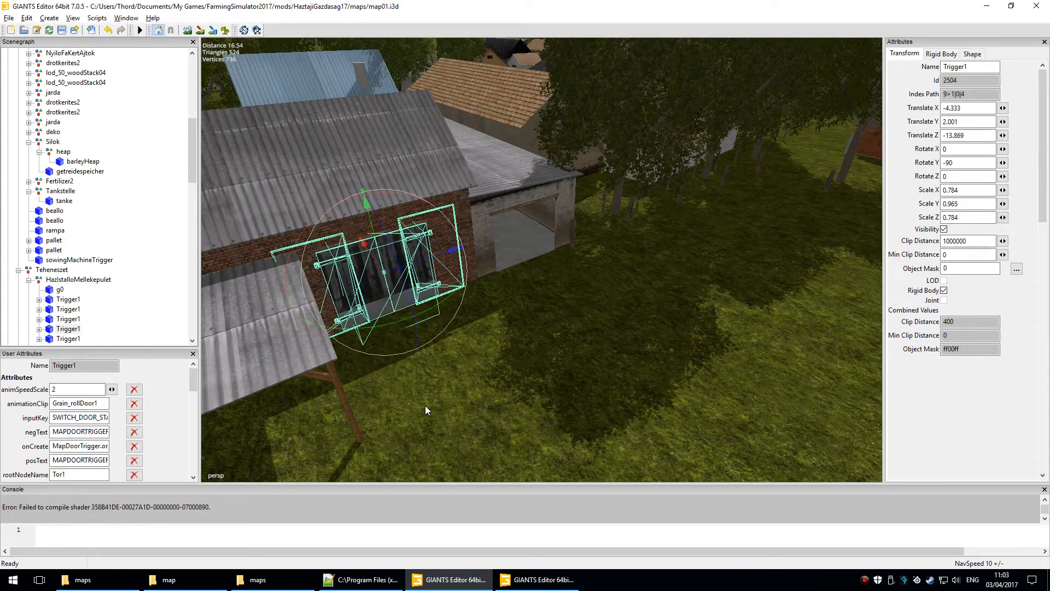
pyautogui.moveTo(195, 138)
pyautogui.mouseDown()
pyautogui.moveTo(209, 218)
pyautogui.moveTo(210, 146)
pyautogui.mouseUp()
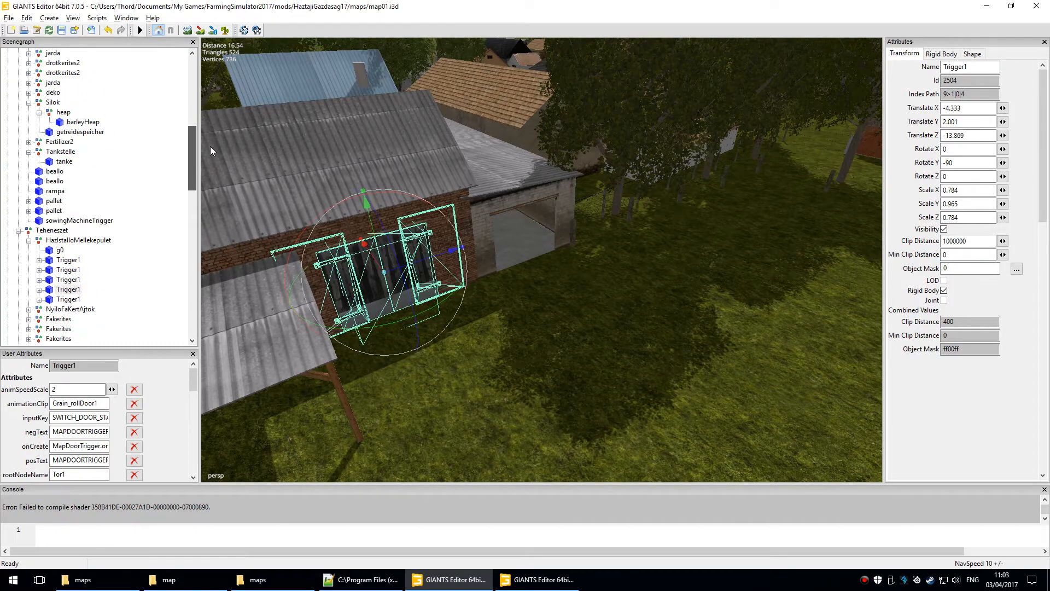
pyautogui.click(69, 288)
pyautogui.moveTo(328, 356); pyautogui.dragTo(382, 365, button='right')
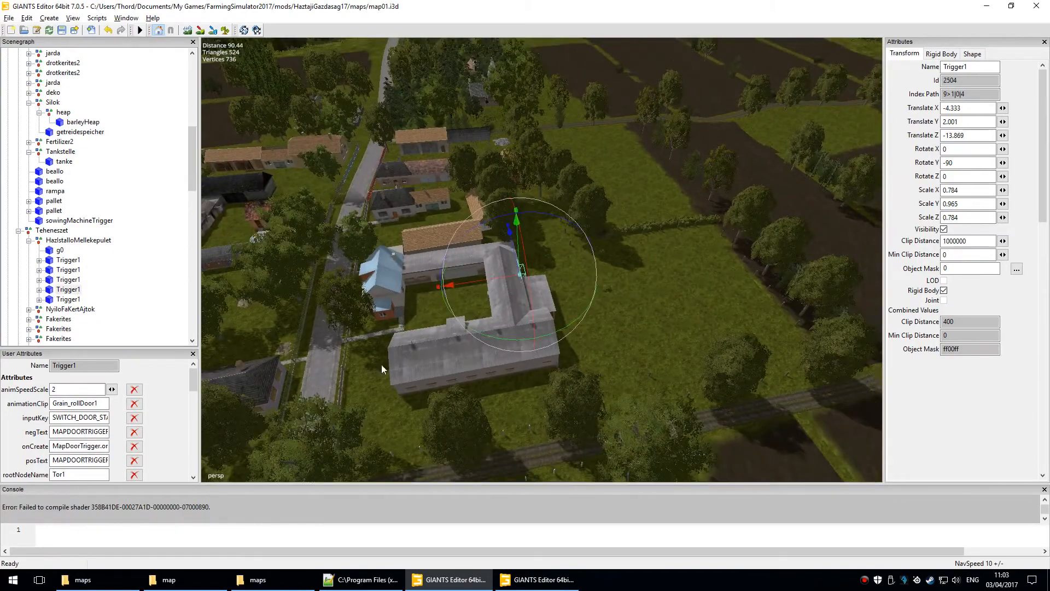
# - Go through the children of HazIstalloMellekepulet and delete its five Trigger1 door objects, keeping the g0 building mesh
pyautogui.click(60, 250)
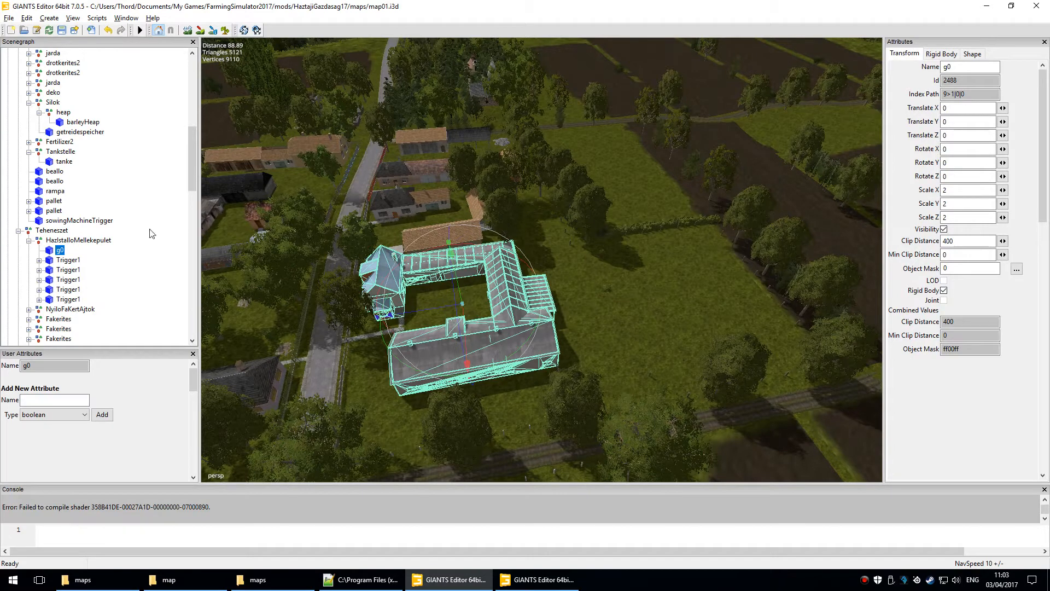
pyautogui.press('Down')
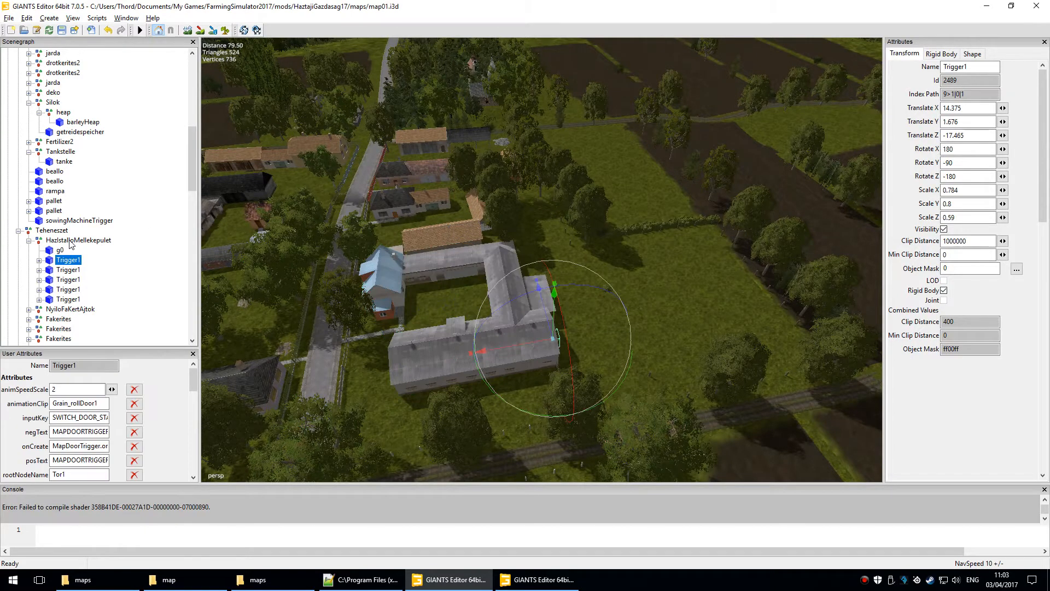
pyautogui.press('Down')
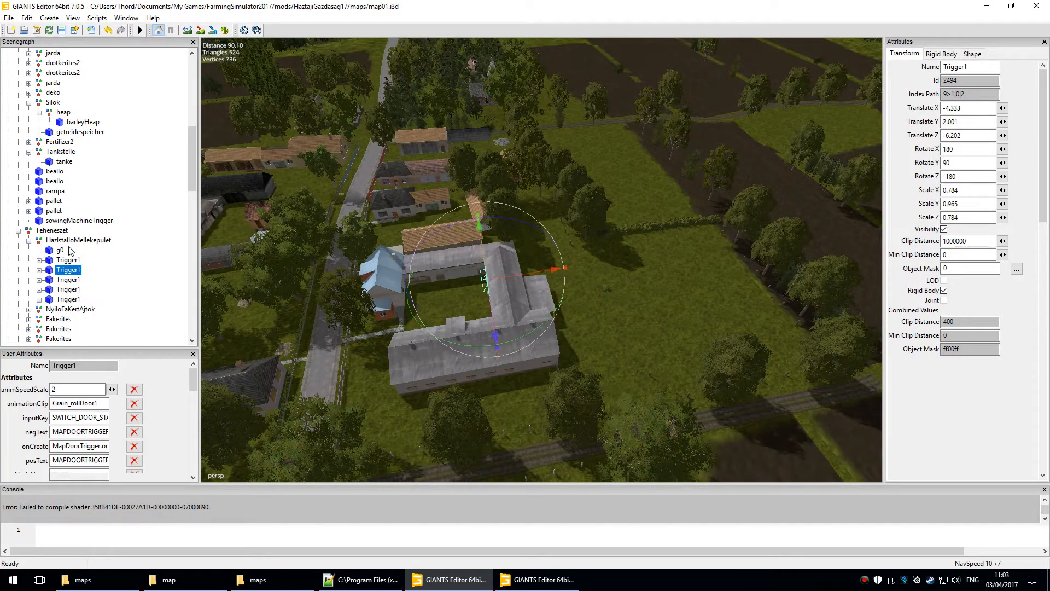
pyautogui.press('Down')
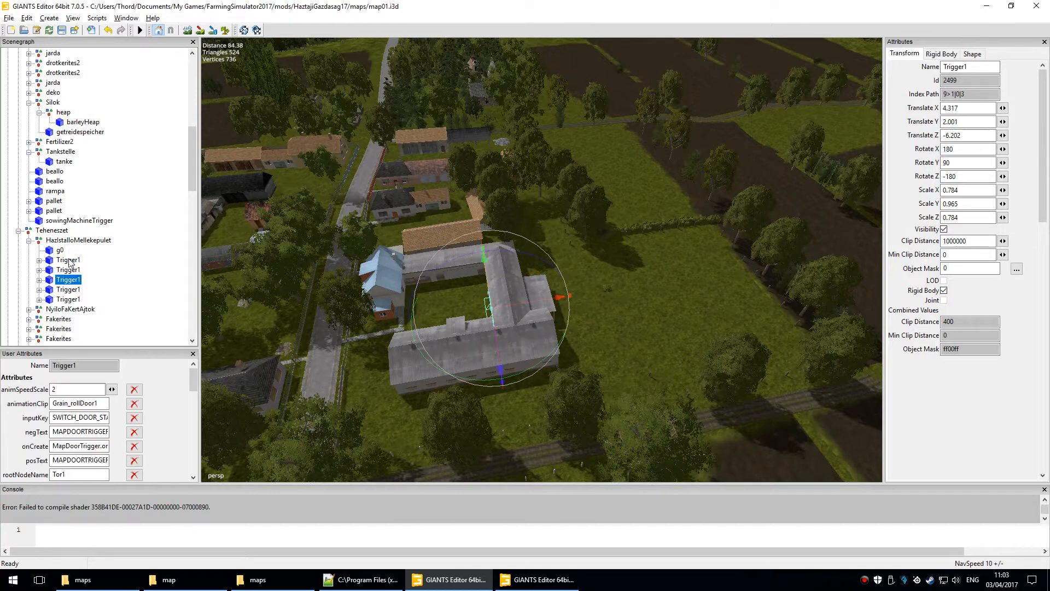
pyautogui.press('Down')
pyautogui.press('Down')
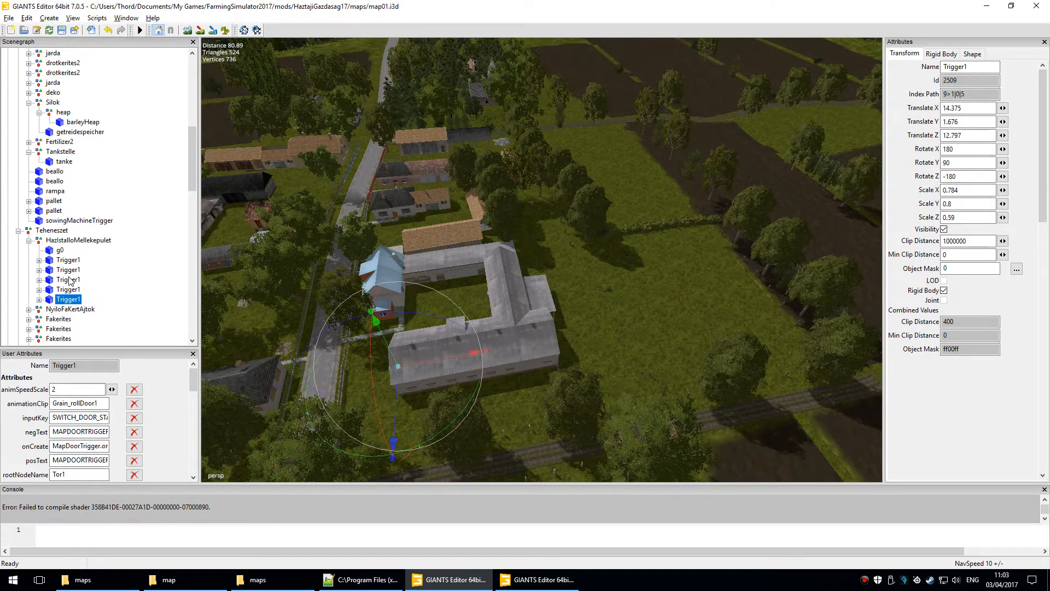
pyautogui.keyDown('shift'); pyautogui.click(68, 269); pyautogui.keyUp('shift')
pyautogui.click(369, 336)
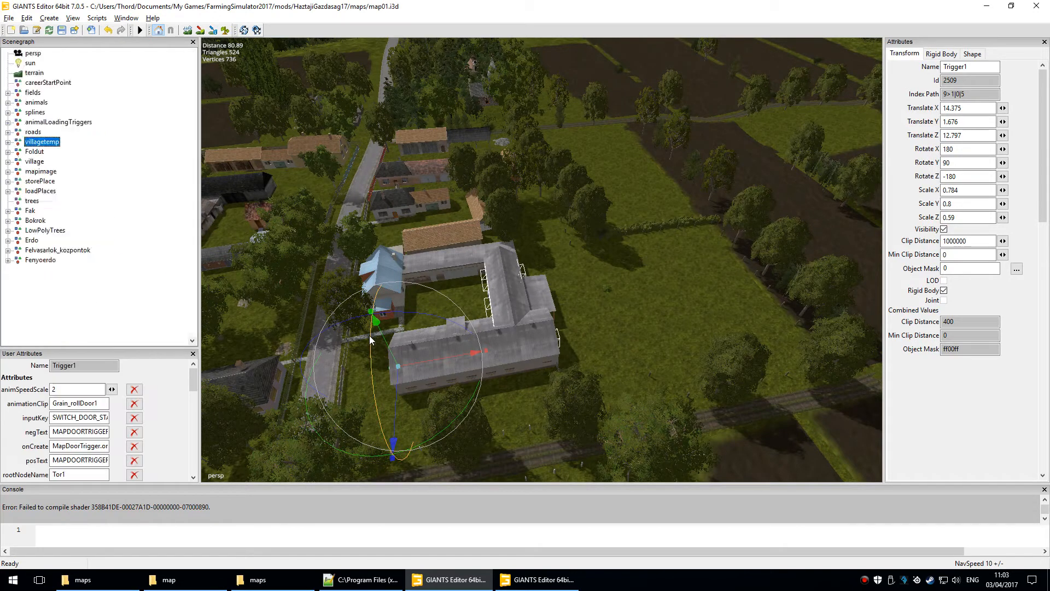
# - Examine the open gable doorway of the grey-roofed barn near the road
pyautogui.scroll(3, 511, 261)
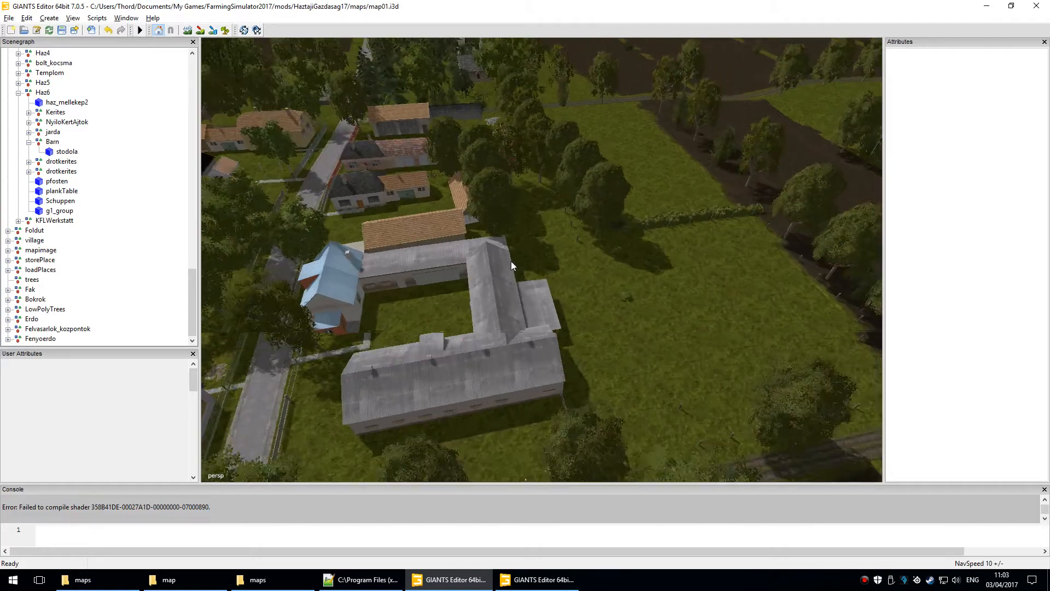
pyautogui.keyDown('alt'); pyautogui.moveTo(511, 261); pyautogui.dragTo(451, 340); pyautogui.keyUp('alt')
pyautogui.scroll(3, 467, 265)
pyautogui.keyDown('alt'); pyautogui.moveTo(467, 264); pyautogui.dragTo(636, 112, button='middle'); pyautogui.keyUp('alt')
pyautogui.keyDown('alt'); pyautogui.moveTo(636, 113); pyautogui.dragTo(527, 303); pyautogui.keyUp('alt')
pyautogui.keyDown('alt'); pyautogui.moveTo(527, 304); pyautogui.dragTo(496, 316, button='middle'); pyautogui.keyUp('alt')
pyautogui.keyDown('alt'); pyautogui.moveTo(497, 316); pyautogui.dragTo(641, 270); pyautogui.keyUp('alt')
pyautogui.scroll(2, 642, 267)
pyautogui.keyDown('alt'); pyautogui.moveTo(380, 272); pyautogui.dragTo(486, 252, button='middle'); pyautogui.keyUp('alt')
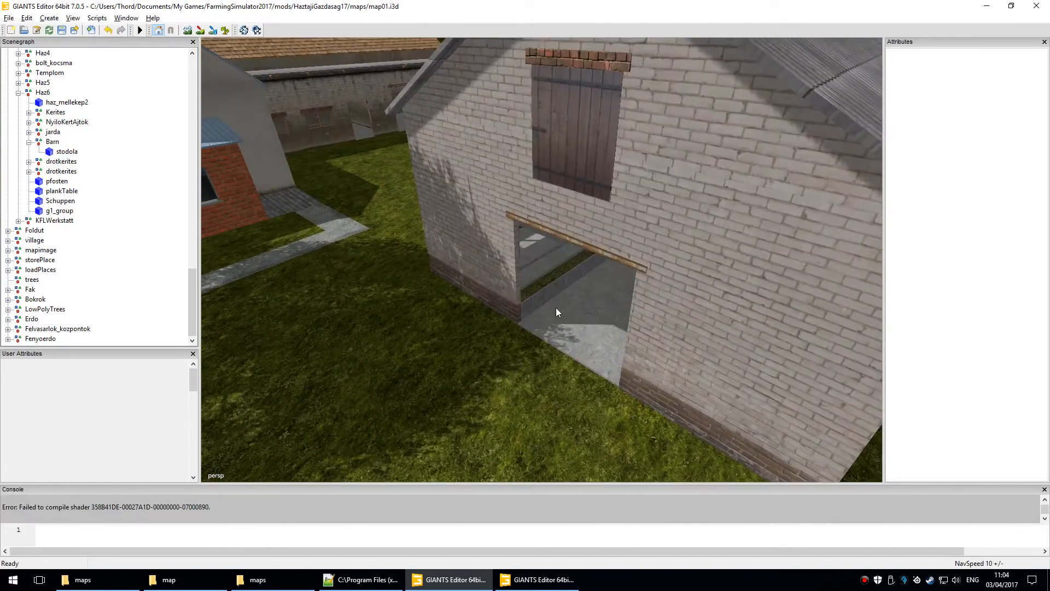
# - Inspect the barn's interior with its feeding channels and stall rails, and identify the mesh they belong to
pyautogui.keyDown('alt'); pyautogui.moveTo(471, 357); pyautogui.dragTo(546, 324); pyautogui.keyUp('alt')
pyautogui.keyDown('alt'); pyautogui.moveTo(546, 324); pyautogui.dragTo(506, 332, button='middle'); pyautogui.keyUp('alt')
pyautogui.keyDown('alt'); pyautogui.moveTo(506, 333); pyautogui.dragTo(487, 289); pyautogui.keyUp('alt')
pyautogui.scroll(4, 464, 337)
pyautogui.click(357, 327)
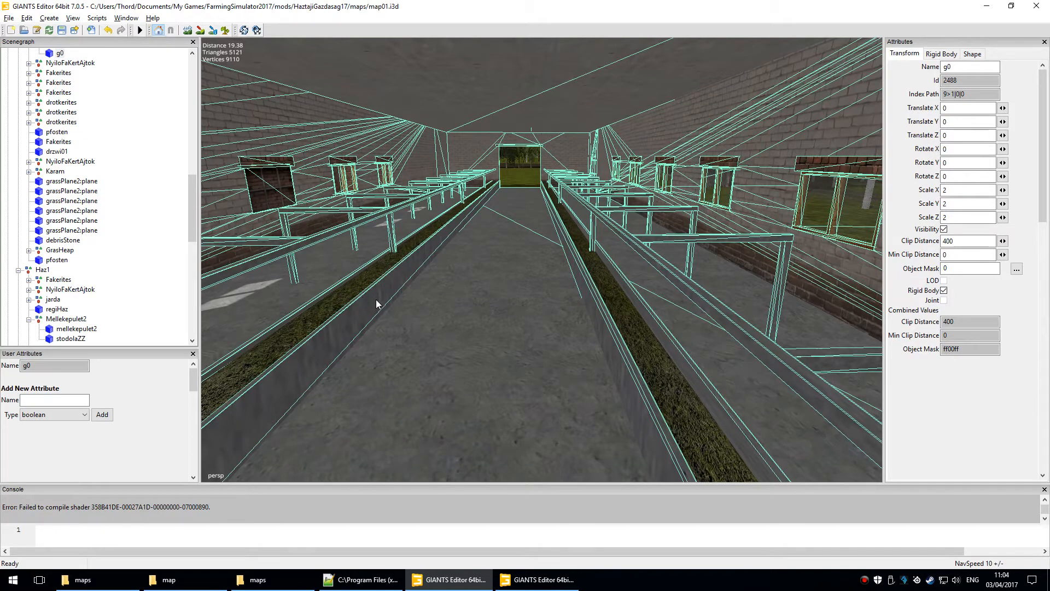
# - Survey the whole village from high above and clear the selection of the g0 building
pyautogui.scroll(-10, 562, 241)
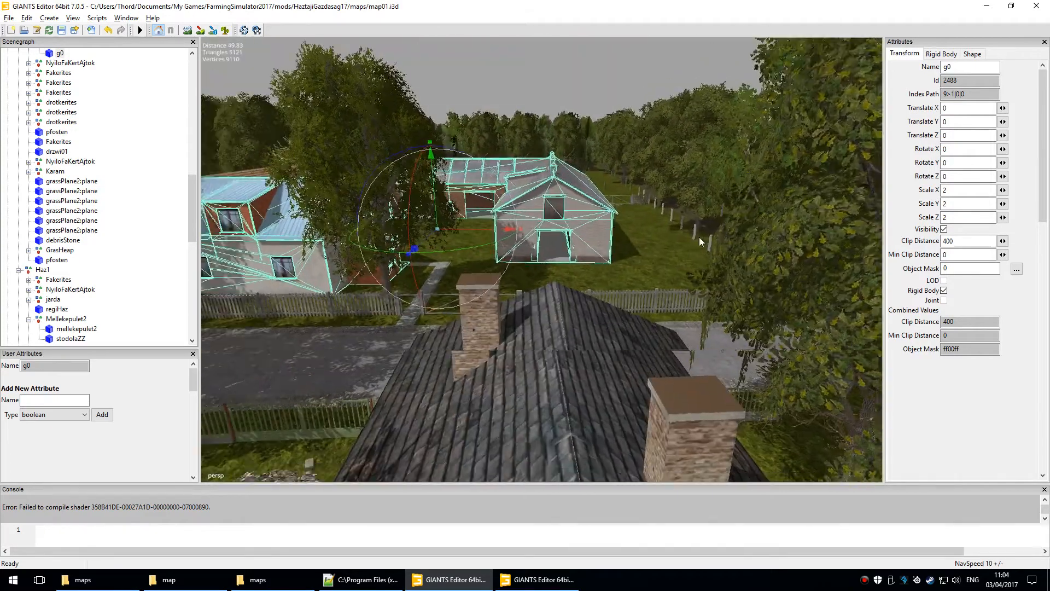
pyautogui.keyDown('alt'); pyautogui.moveTo(701, 242); pyautogui.dragTo(401, 254); pyautogui.keyUp('alt')
pyautogui.scroll(-12, 400, 254)
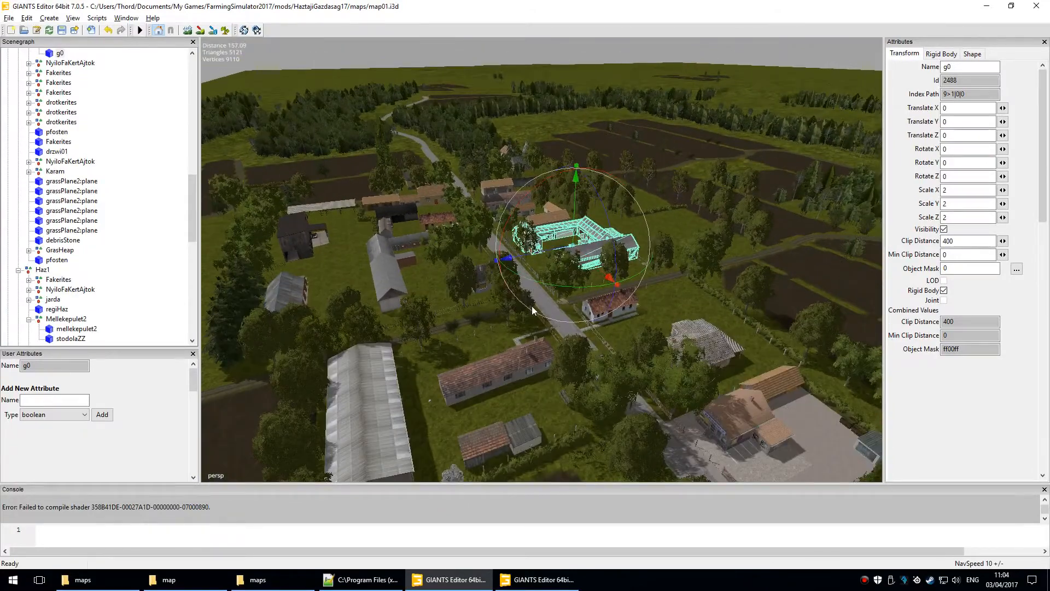
pyautogui.click(499, 327)
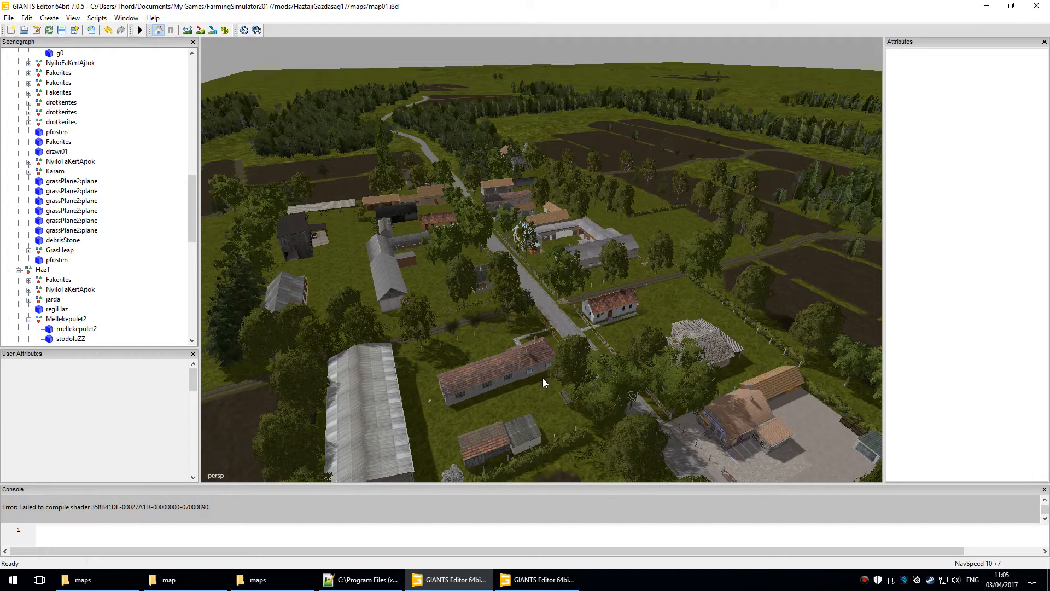
# - Survey the ploughed fields and tree rows beyond the village for trees standing on field ground
pyautogui.keyDown('alt'); pyautogui.moveTo(626, 332); pyautogui.dragTo(711, 216, button='right'); pyautogui.keyUp('alt')
pyautogui.keyDown('alt'); pyautogui.moveTo(550, 340); pyautogui.dragTo(717, 104, button='right'); pyautogui.keyUp('alt')
pyautogui.keyDown('alt'); pyautogui.moveTo(585, 318); pyautogui.dragTo(693, 176, button='right'); pyautogui.keyUp('alt')
pyautogui.keyDown('alt'); pyautogui.moveTo(693, 176); pyautogui.dragTo(314, 461, button='middle'); pyautogui.keyUp('alt')
pyautogui.keyDown('alt'); pyautogui.moveTo(313, 461); pyautogui.dragTo(672, 234, button='right'); pyautogui.keyUp('alt')
pyautogui.keyDown('alt'); pyautogui.moveTo(579, 333); pyautogui.dragTo(697, 228, button='right'); pyautogui.keyUp('alt')
pyautogui.keyDown('alt'); pyautogui.moveTo(629, 333); pyautogui.dragTo(690, 293); pyautogui.keyUp('alt')
pyautogui.keyDown('alt'); pyautogui.moveTo(691, 293); pyautogui.dragTo(165, 398, button='middle'); pyautogui.keyUp('alt')
pyautogui.keyDown('alt'); pyautogui.moveTo(629, 306); pyautogui.dragTo(490, 383, button='middle'); pyautogui.keyUp('alt')
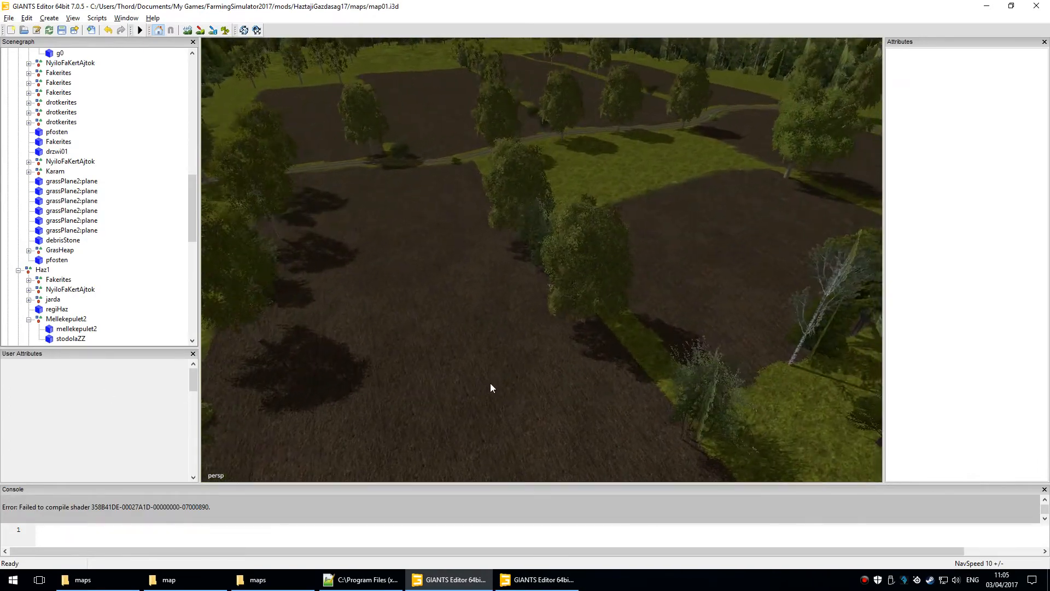
# - Move the ash15m tree at the ploughed field's edge onto the adjoining grass, to Translate X 610.751, and deselect it
pyautogui.keyDown('alt'); pyautogui.moveTo(490, 383); pyautogui.dragTo(413, 390); pyautogui.keyUp('alt')
pyautogui.keyDown('alt'); pyautogui.moveTo(499, 398); pyautogui.dragTo(597, 250, button='right'); pyautogui.keyUp('alt')
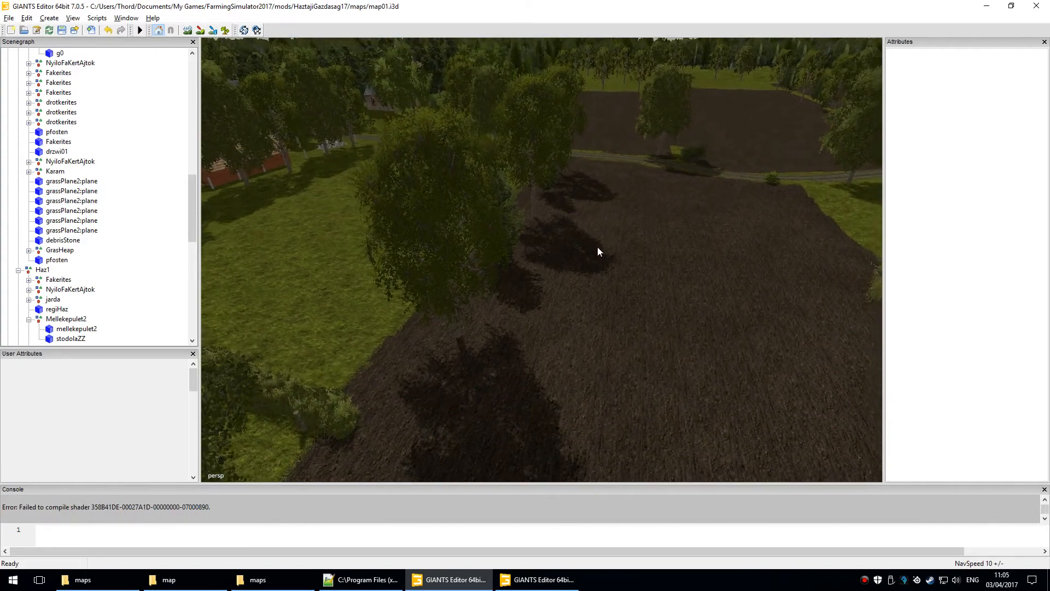
pyautogui.keyDown('alt'); pyautogui.moveTo(598, 251); pyautogui.dragTo(463, 349); pyautogui.keyUp('alt')
pyautogui.keyDown('alt'); pyautogui.moveTo(547, 326); pyautogui.dragTo(644, 350, button='middle'); pyautogui.keyUp('alt')
pyautogui.keyDown('alt'); pyautogui.moveTo(470, 375); pyautogui.dragTo(511, 408); pyautogui.keyUp('alt')
pyautogui.keyDown('alt'); pyautogui.moveTo(580, 298); pyautogui.dragTo(634, 365, button='middle'); pyautogui.keyUp('alt')
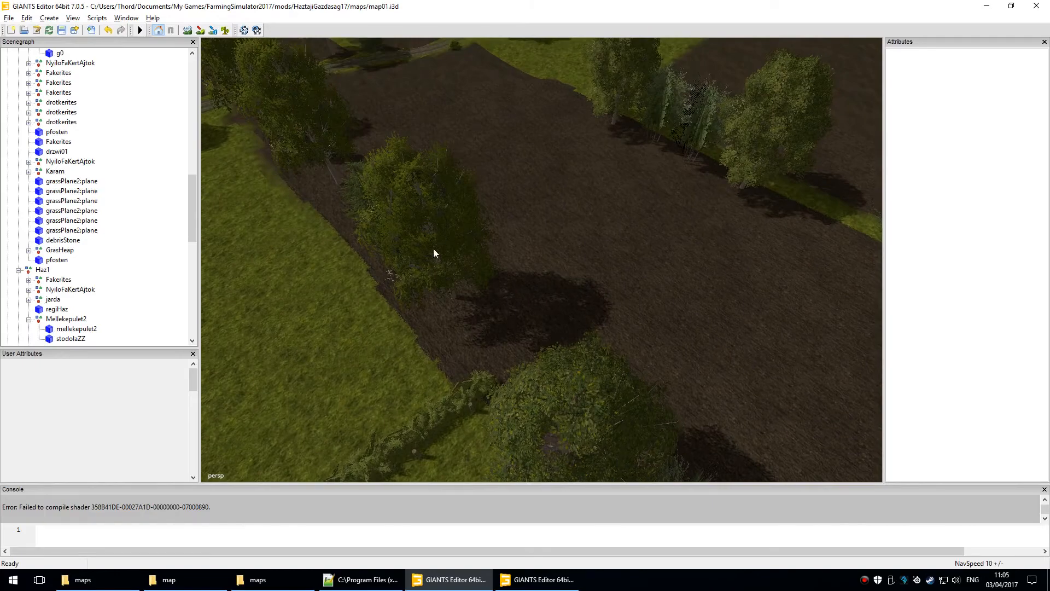
pyautogui.click(433, 248)
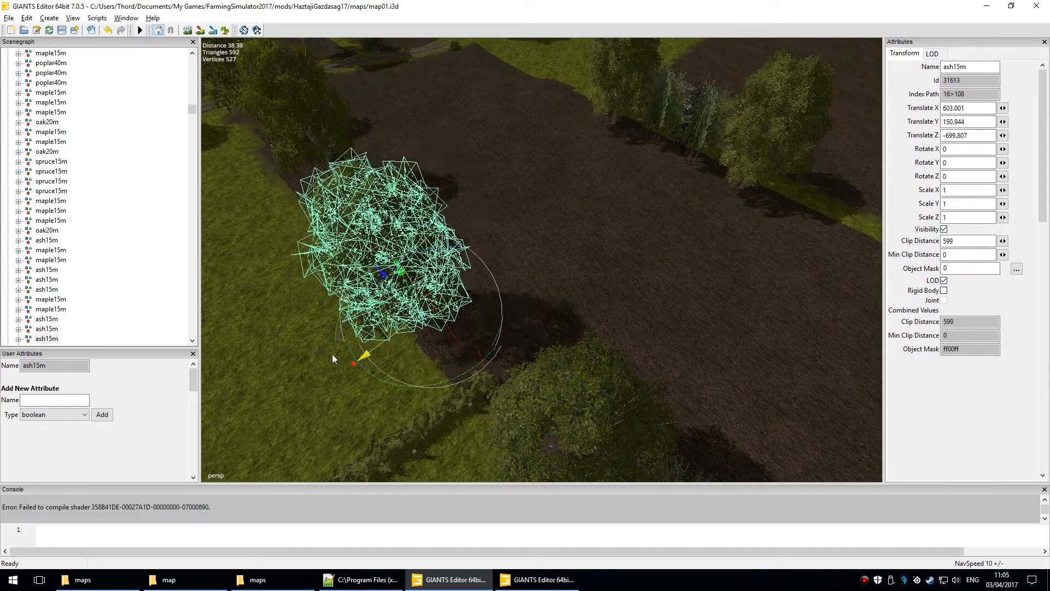
pyautogui.moveTo(333, 354); pyautogui.dragTo(315, 362)
pyautogui.keyDown('alt'); pyautogui.moveTo(579, 355); pyautogui.dragTo(551, 323); pyautogui.keyUp('alt')
pyautogui.keyDown('alt'); pyautogui.moveTo(651, 390); pyautogui.dragTo(451, 212, button='middle'); pyautogui.keyUp('alt')
pyautogui.keyDown('alt'); pyautogui.moveTo(471, 352); pyautogui.dragTo(510, 248, button='right'); pyautogui.keyUp('alt')
pyautogui.keyDown('alt'); pyautogui.moveTo(566, 317); pyautogui.dragTo(537, 309); pyautogui.keyUp('alt')
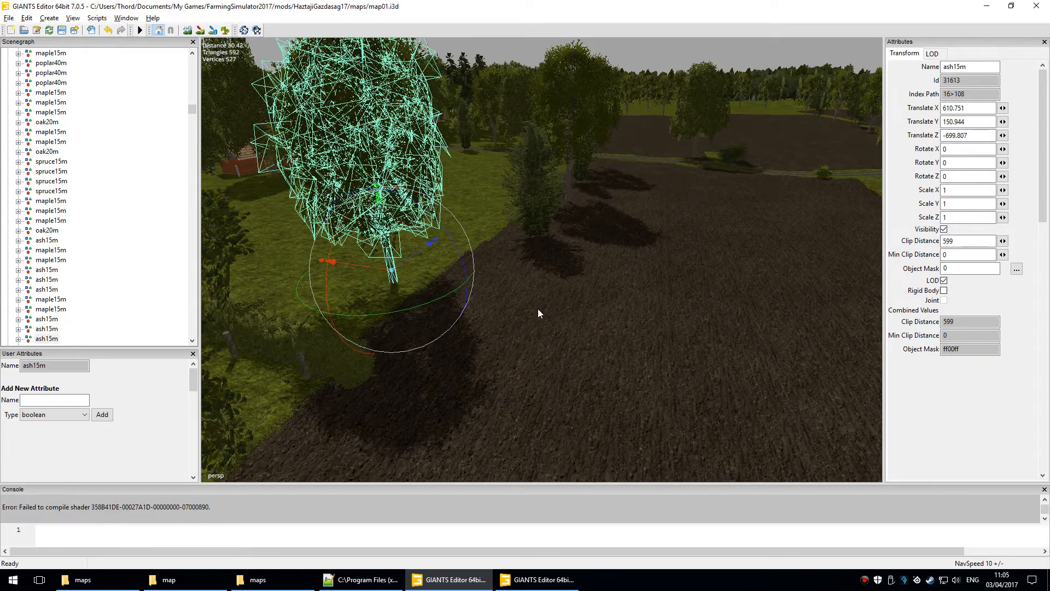
pyautogui.click(538, 310)
# - Inspect the remaining field borders, grass strips and dirt tracks for trees or bushes obstructing the fields
pyautogui.keyDown('alt'); pyautogui.moveTo(546, 387); pyautogui.dragTo(521, 398); pyautogui.keyUp('alt')
pyautogui.keyDown('alt'); pyautogui.moveTo(569, 294); pyautogui.dragTo(716, 323); pyautogui.keyUp('alt')
pyautogui.keyDown('alt'); pyautogui.moveTo(769, 237); pyautogui.dragTo(507, 328); pyautogui.keyUp('alt')
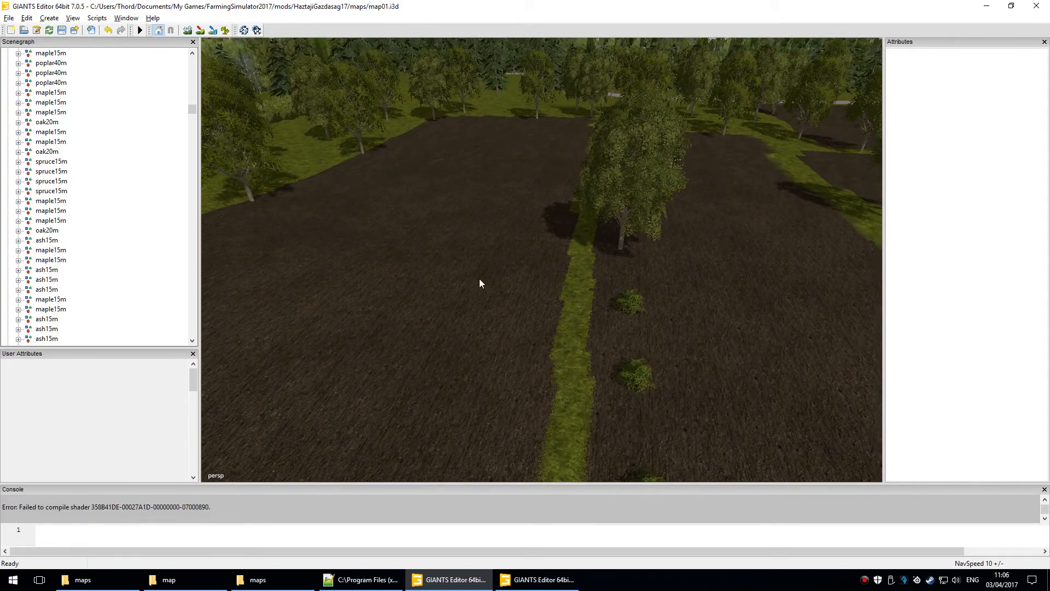
pyautogui.keyDown('alt'); pyautogui.moveTo(715, 175); pyautogui.dragTo(632, 294); pyautogui.keyUp('alt')
pyautogui.scroll(-6, 652, 348)
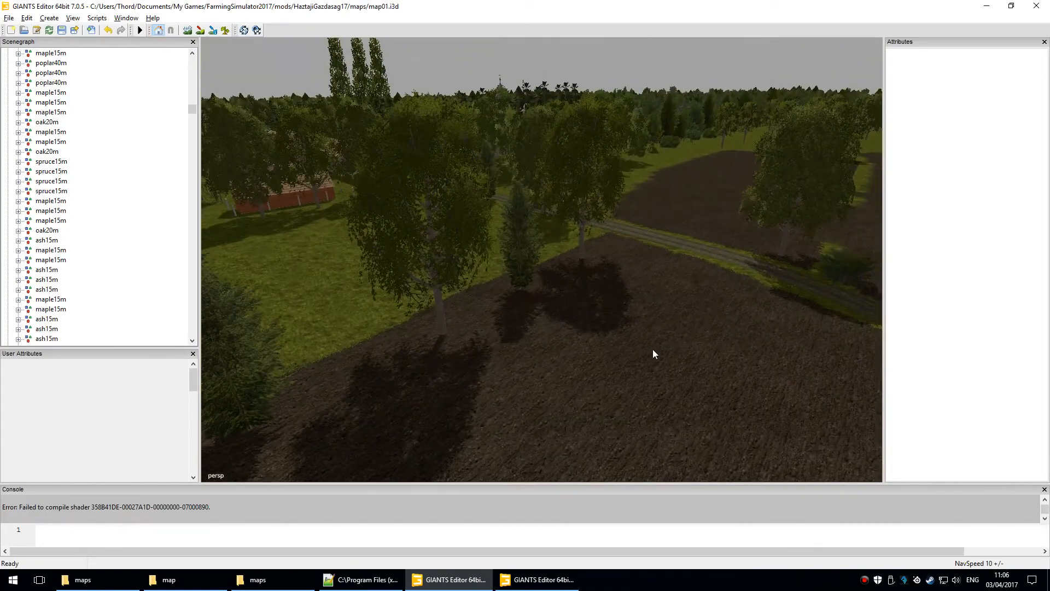
pyautogui.scroll(-3, 620, 342)
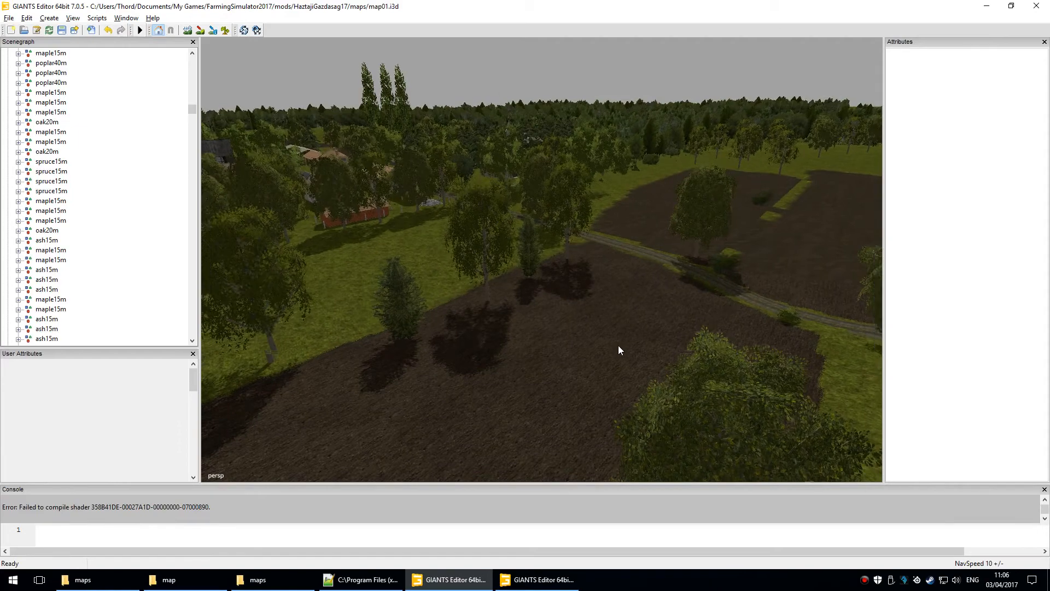
pyautogui.keyDown('alt'); pyautogui.moveTo(539, 321); pyautogui.dragTo(633, 145); pyautogui.keyUp('alt')
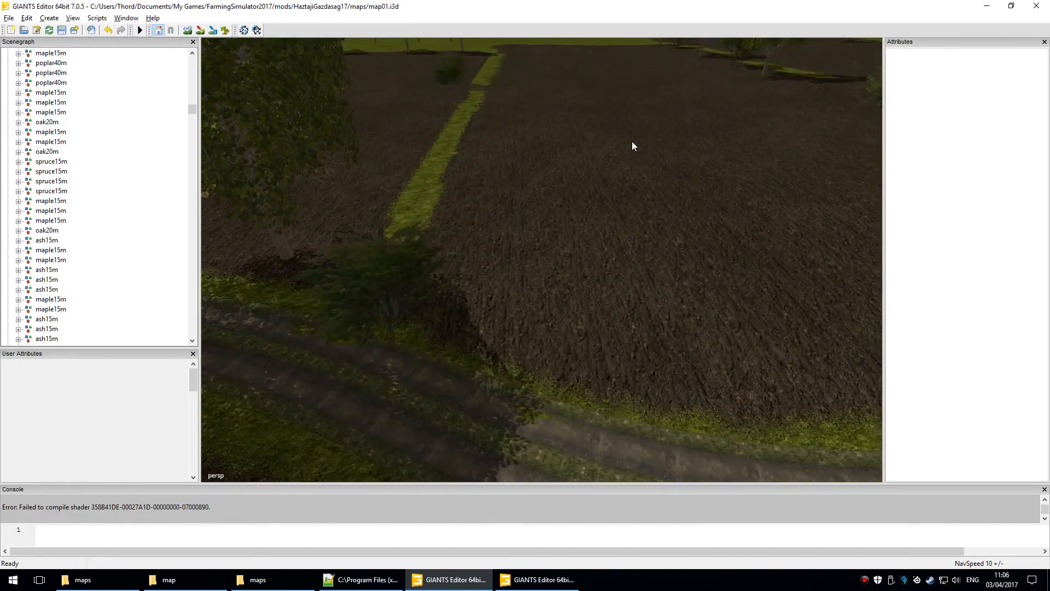
pyautogui.keyDown('alt'); pyautogui.moveTo(620, 242); pyautogui.dragTo(770, 304); pyautogui.keyUp('alt')
# - Survey the farmstead with the large corrugated-roof barn and its neighbouring houses from above
pyautogui.keyDown('alt'); pyautogui.moveTo(648, 382); pyautogui.dragTo(723, 140); pyautogui.keyUp('alt')
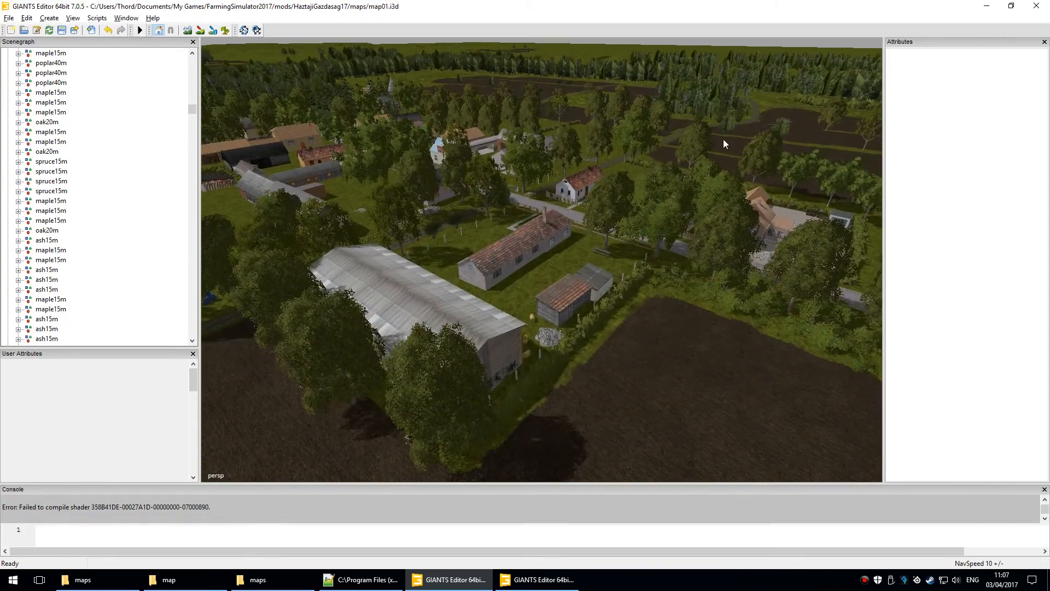
pyautogui.keyDown('alt'); pyautogui.moveTo(559, 297); pyautogui.dragTo(672, 149); pyautogui.keyUp('alt')
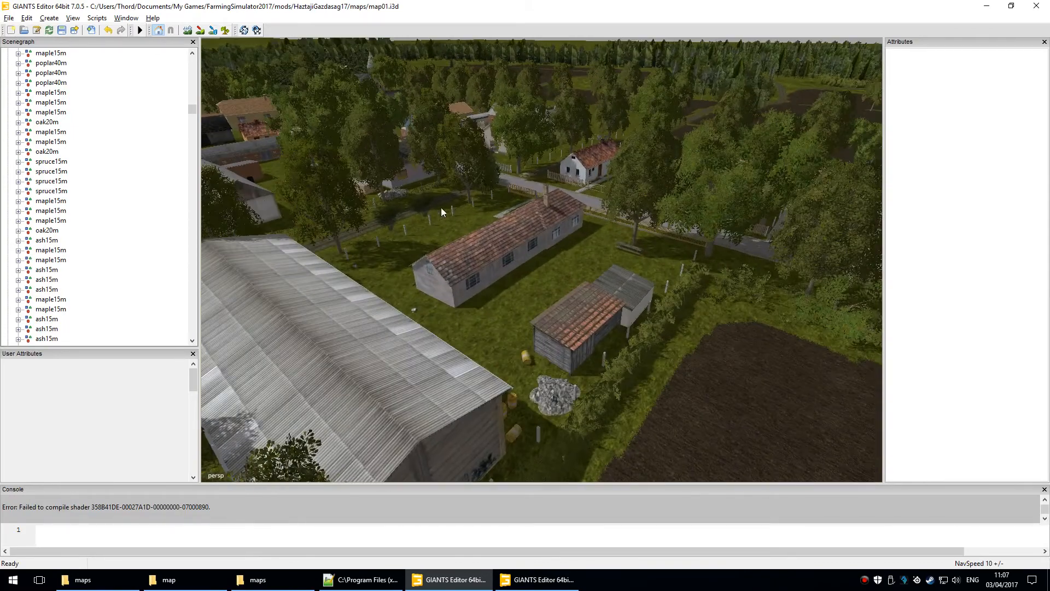
pyautogui.scroll(3, 445, 211)
pyautogui.keyDown('alt'); pyautogui.moveTo(450, 215); pyautogui.dragTo(471, 232); pyautogui.keyUp('alt')
pyautogui.scroll(-5, 490, 262)
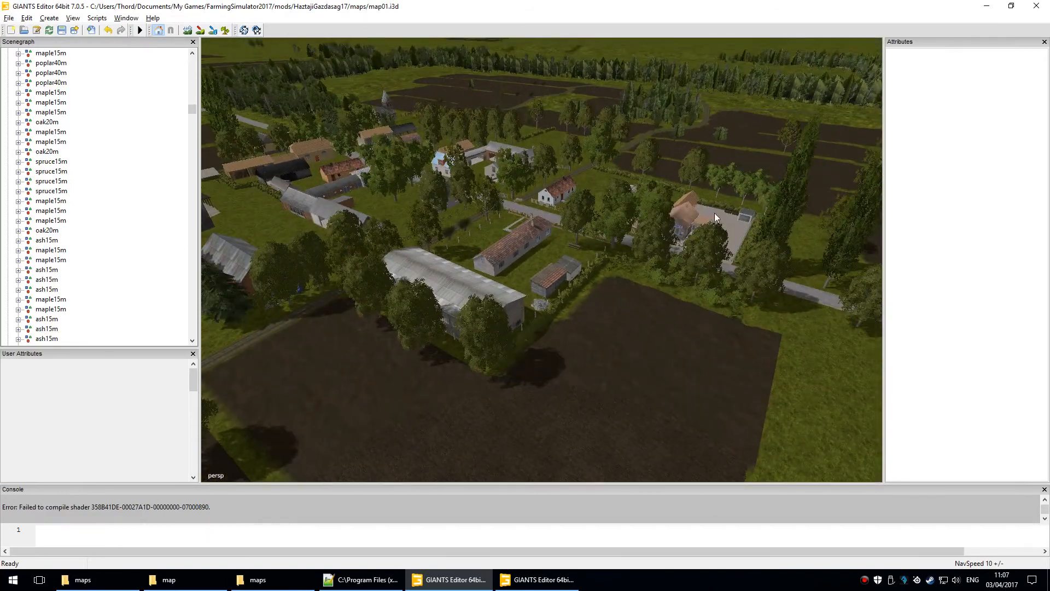
pyautogui.keyDown('alt'); pyautogui.moveTo(559, 347); pyautogui.dragTo(679, 175, button='right'); pyautogui.keyUp('alt')
pyautogui.scroll(-2, 608, 322)
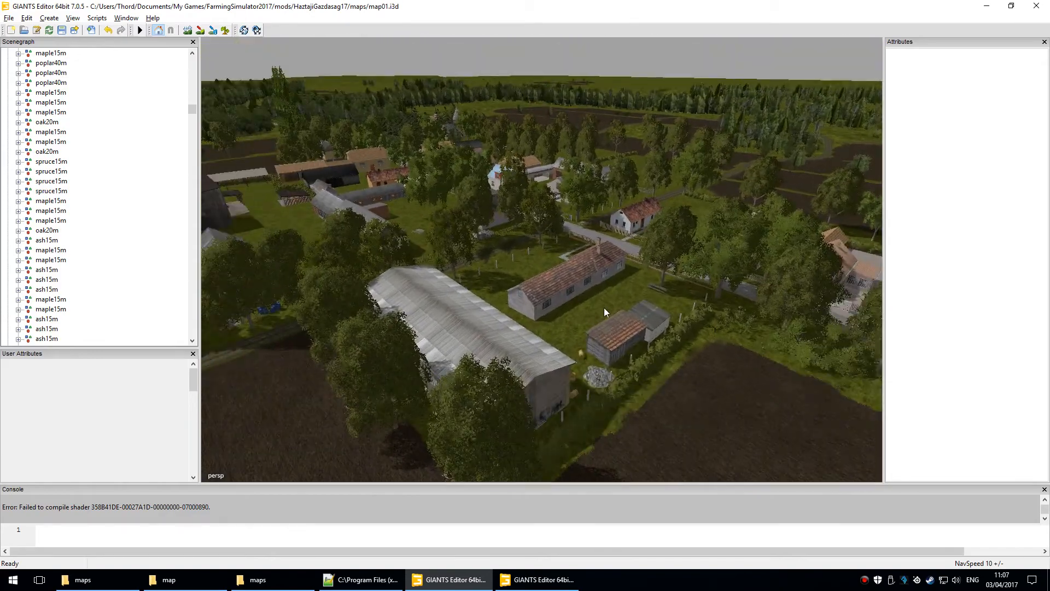
# - Examine the grassy yard beside the long outbuilding with wooden doors and the adjoining white open-doored barn
pyautogui.moveTo(629, 236)
pyautogui.keyDown('alt'); pyautogui.mouseDown(button='middle')
pyautogui.moveTo(677, 274)
pyautogui.moveTo(793, 301)
pyautogui.mouseUp(button='middle'); pyautogui.keyUp('alt')
pyautogui.keyDown('alt'); pyautogui.moveTo(558, 241); pyautogui.dragTo(656, 274, button='middle'); pyautogui.keyUp('alt')
pyautogui.moveTo(475, 271)
pyautogui.keyDown('alt'); pyautogui.mouseDown()
pyautogui.moveTo(734, 295)
pyautogui.moveTo(659, 272)
pyautogui.mouseUp(); pyautogui.keyUp('alt')
pyautogui.keyDown('alt'); pyautogui.moveTo(382, 358); pyautogui.dragTo(1009, 88, button='middle'); pyautogui.keyUp('alt')
pyautogui.moveTo(685, 271)
pyautogui.keyDown('alt'); pyautogui.mouseDown()
pyautogui.moveTo(666, 330)
pyautogui.moveTo(741, 293)
pyautogui.moveTo(688, 202)
pyautogui.mouseUp(); pyautogui.keyUp('alt')
pyautogui.keyDown('alt'); pyautogui.moveTo(688, 203); pyautogui.dragTo(565, 376, button='right'); pyautogui.keyUp('alt')
pyautogui.keyDown('alt'); pyautogui.moveTo(565, 376); pyautogui.dragTo(593, 367); pyautogui.keyUp('alt')
pyautogui.keyDown('alt'); pyautogui.moveTo(582, 333); pyautogui.dragTo(547, 201, button='middle'); pyautogui.keyUp('alt')
pyautogui.keyDown('alt'); pyautogui.moveTo(560, 298); pyautogui.dragTo(649, 125, button='right'); pyautogui.keyUp('alt')
pyautogui.keyDown('alt'); pyautogui.moveTo(600, 241); pyautogui.dragTo(584, 224); pyautogui.keyUp('alt')
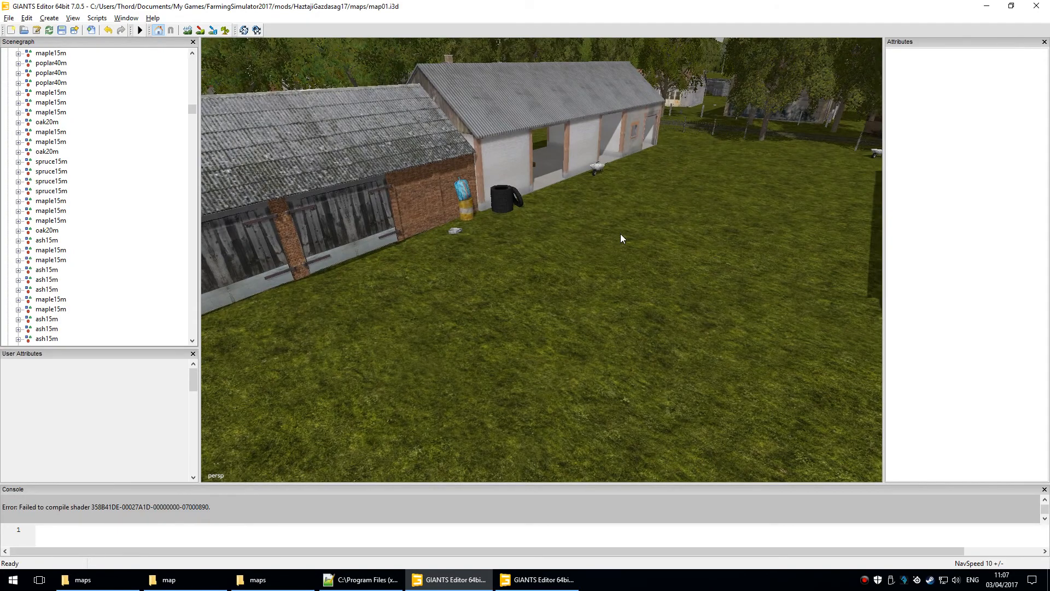